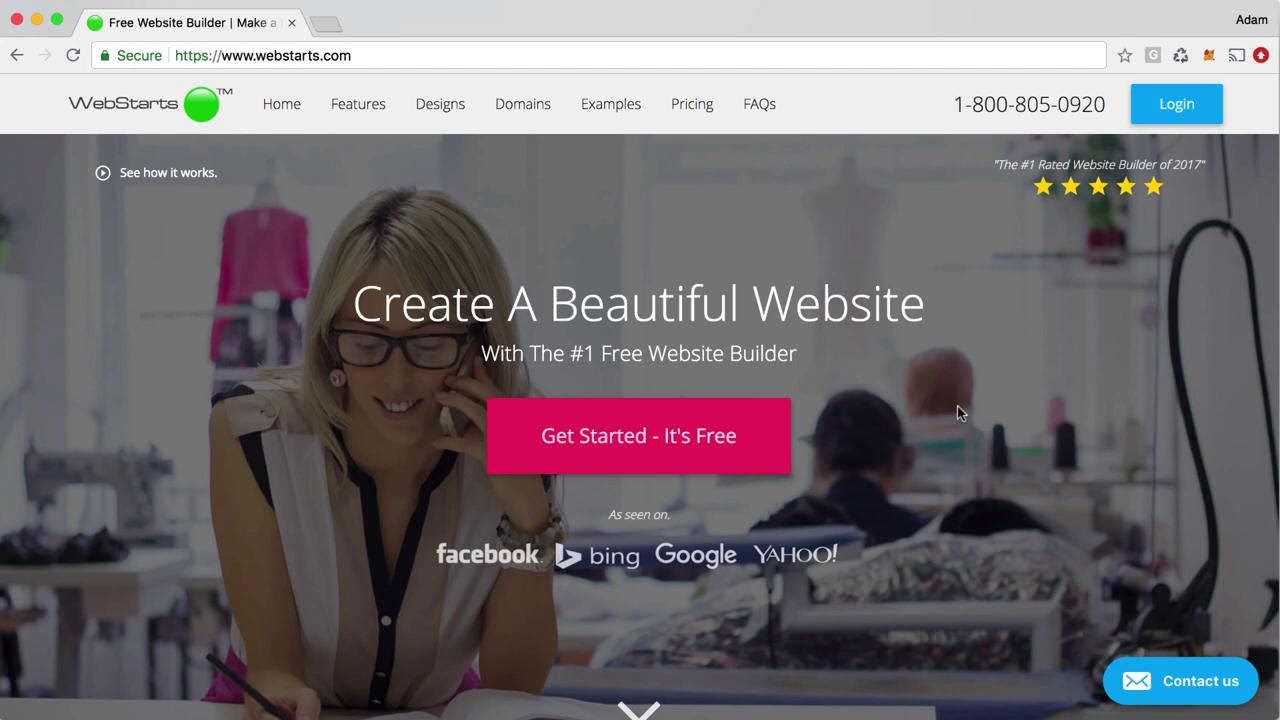
Open the WebStarts design gallery and scroll through the available website designs
click(683, 442)
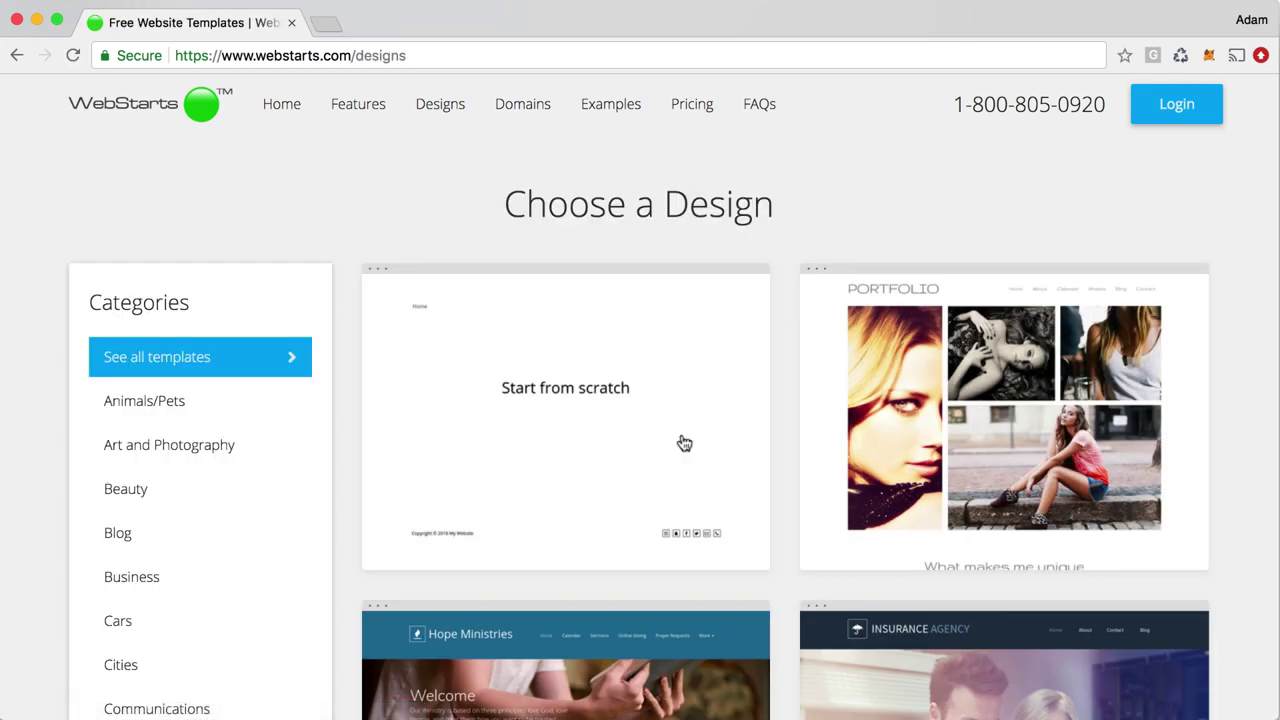
mouse_move(677, 440)
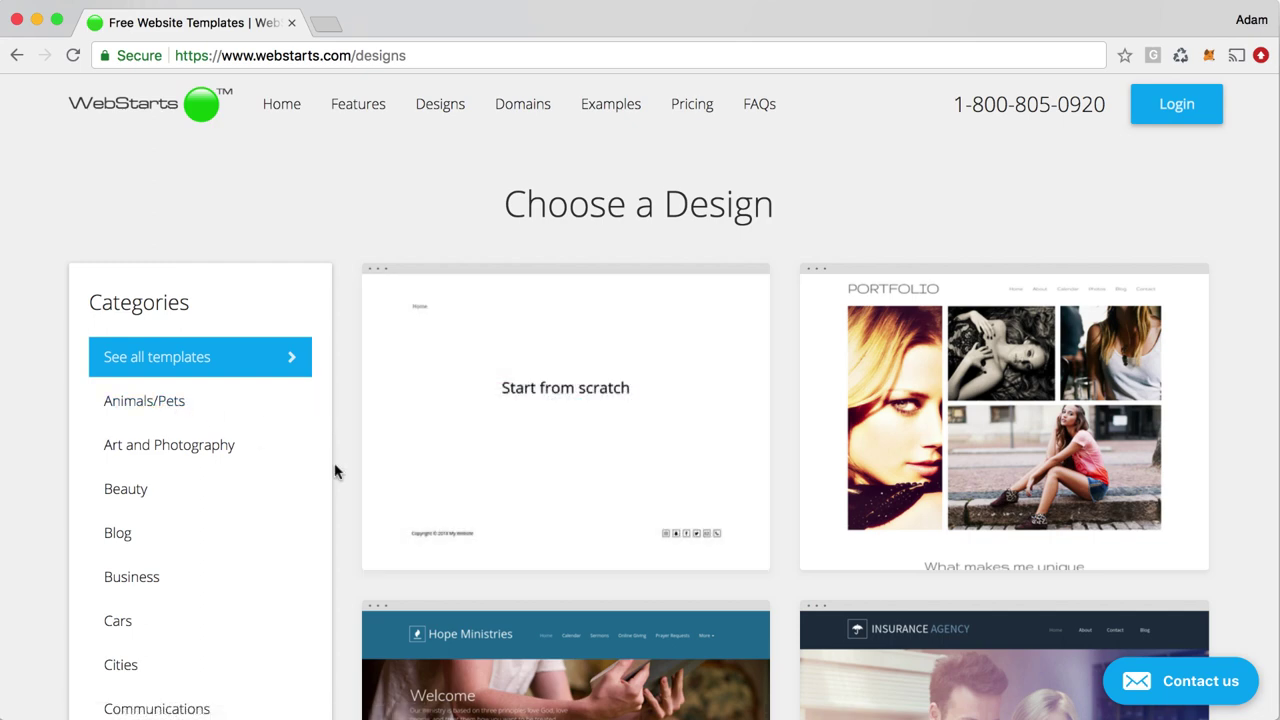
scroll(335, 471, down, 10)
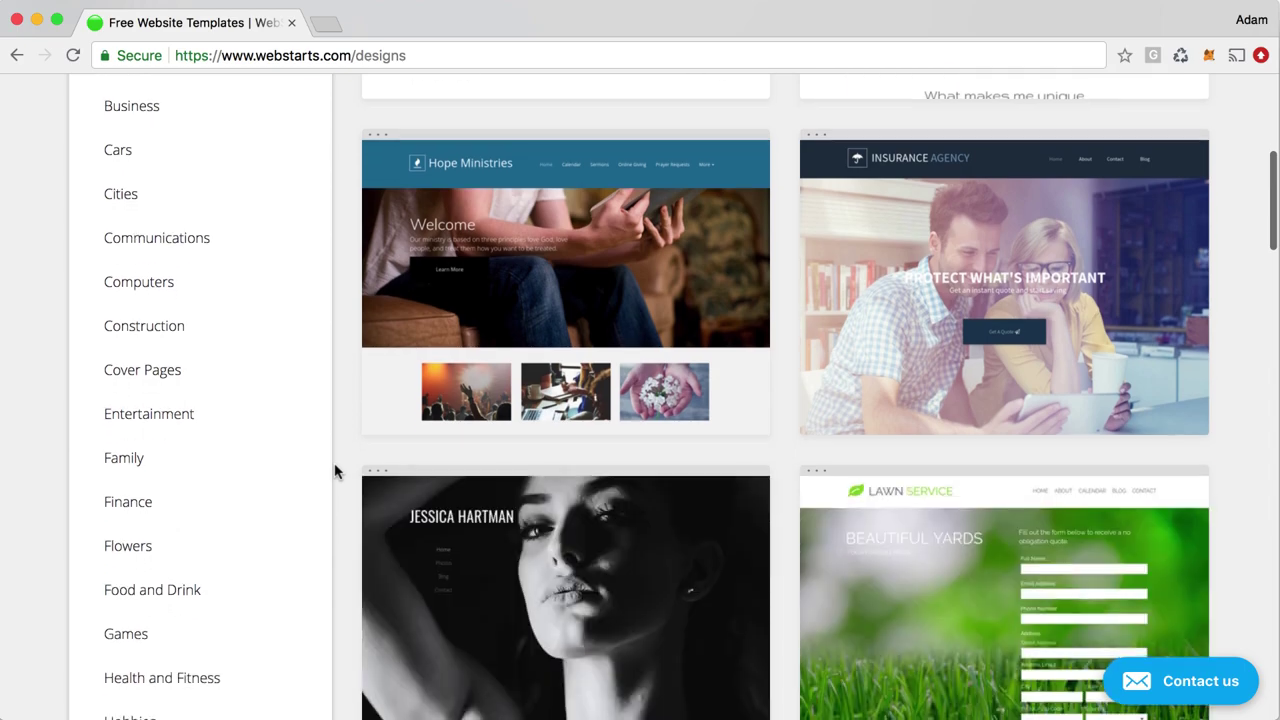
scroll(335, 471, down, 4)
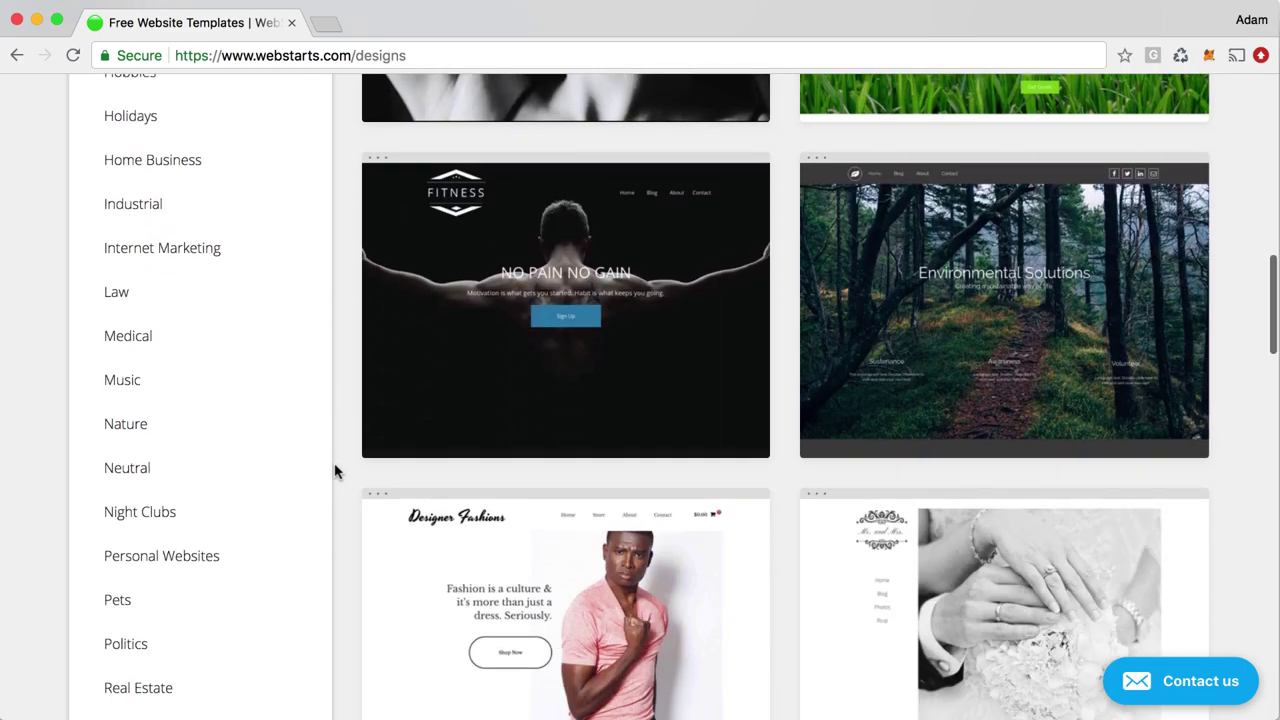
scroll(335, 471, up, 10)
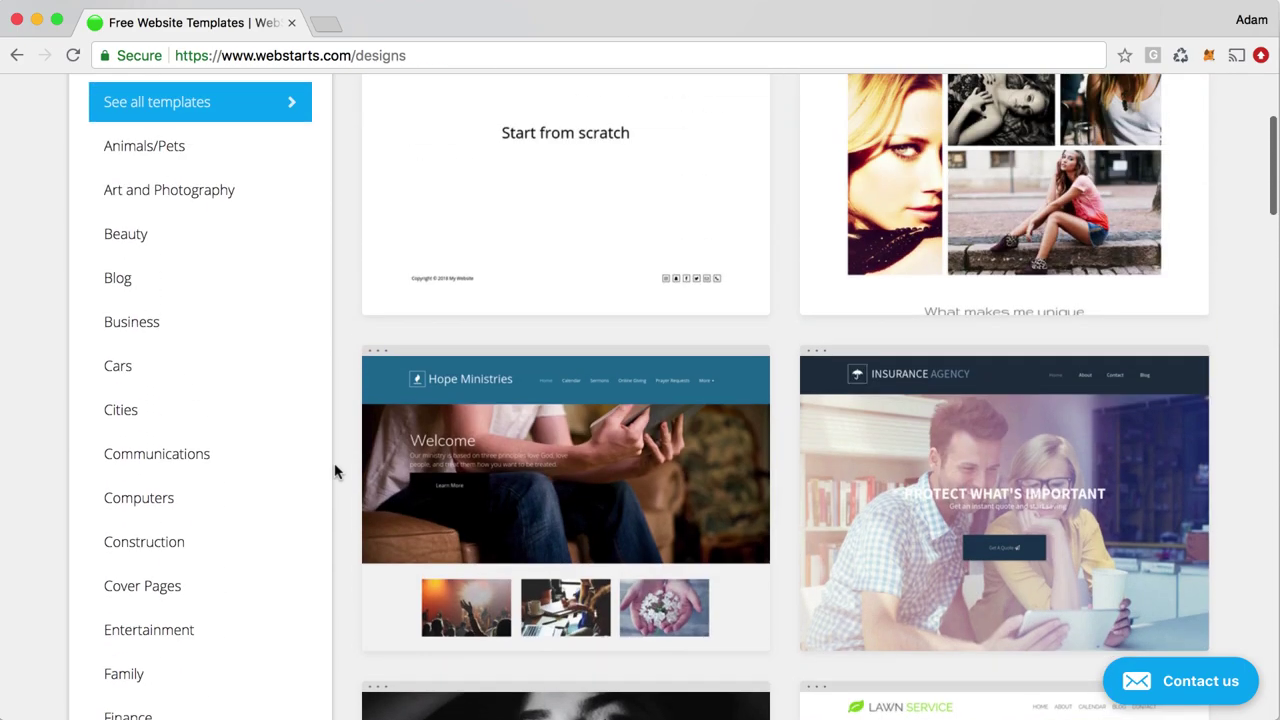
Filter the gallery to Blog, then Store templates, and bring up the Jewelry Store design
click(137, 284)
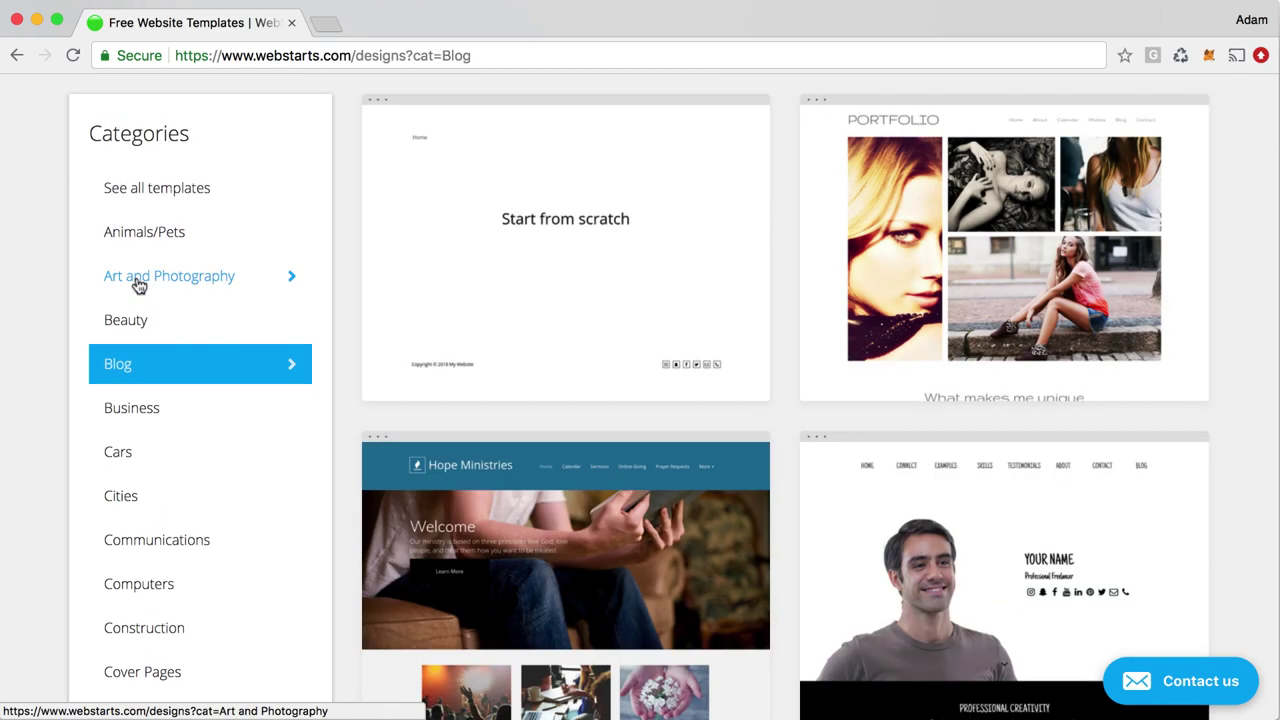
scroll(199, 450, down, 10)
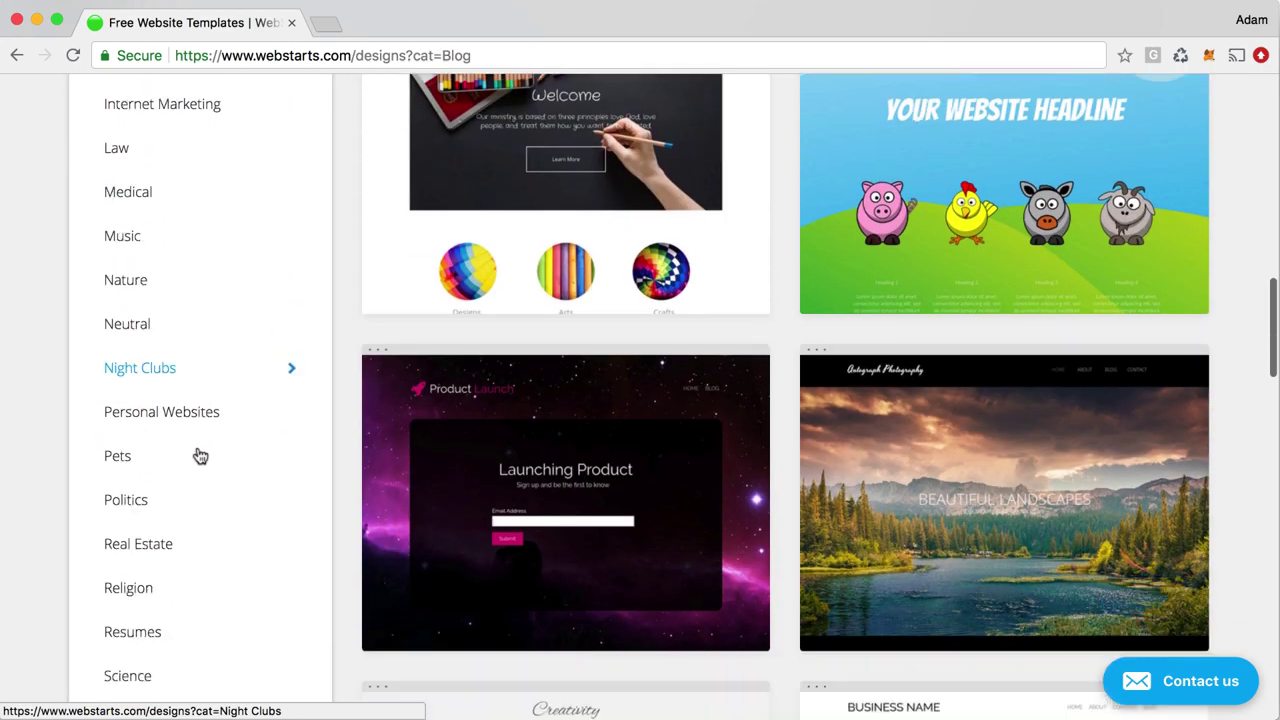
scroll(200, 456, down, 5)
click(117, 446)
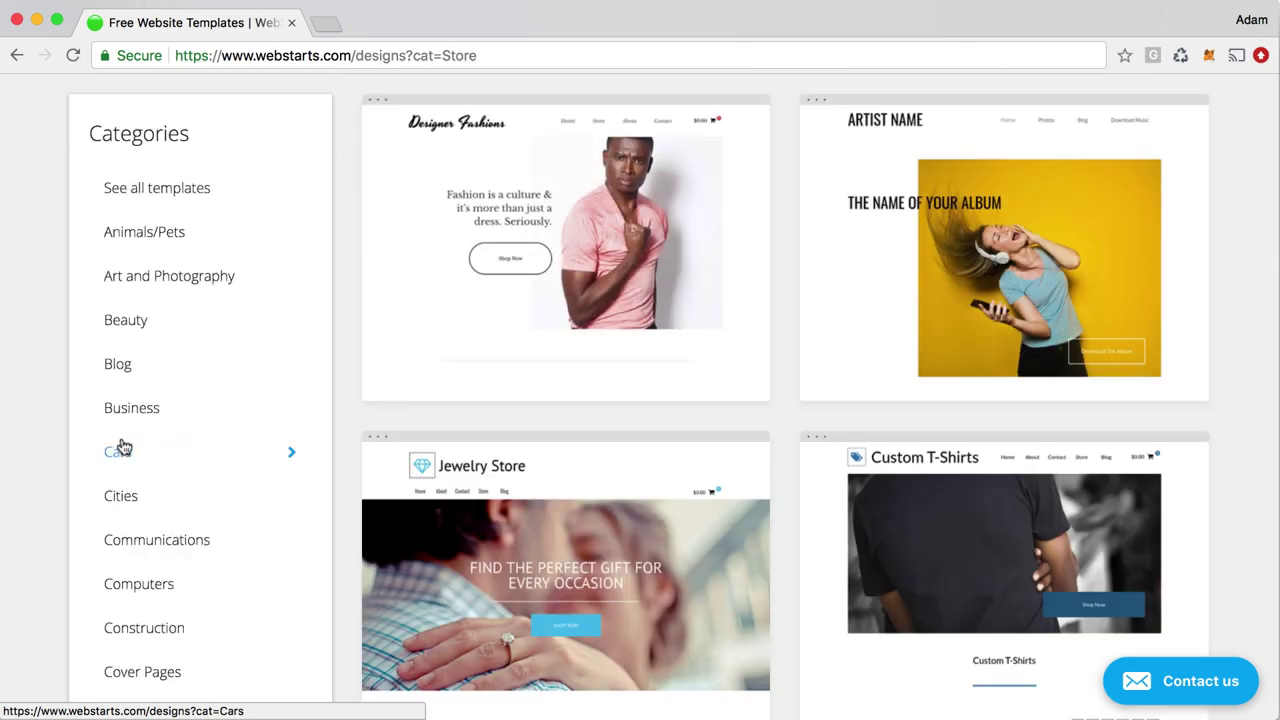
mouse_move(630, 585)
scroll(640, 598, down, 1)
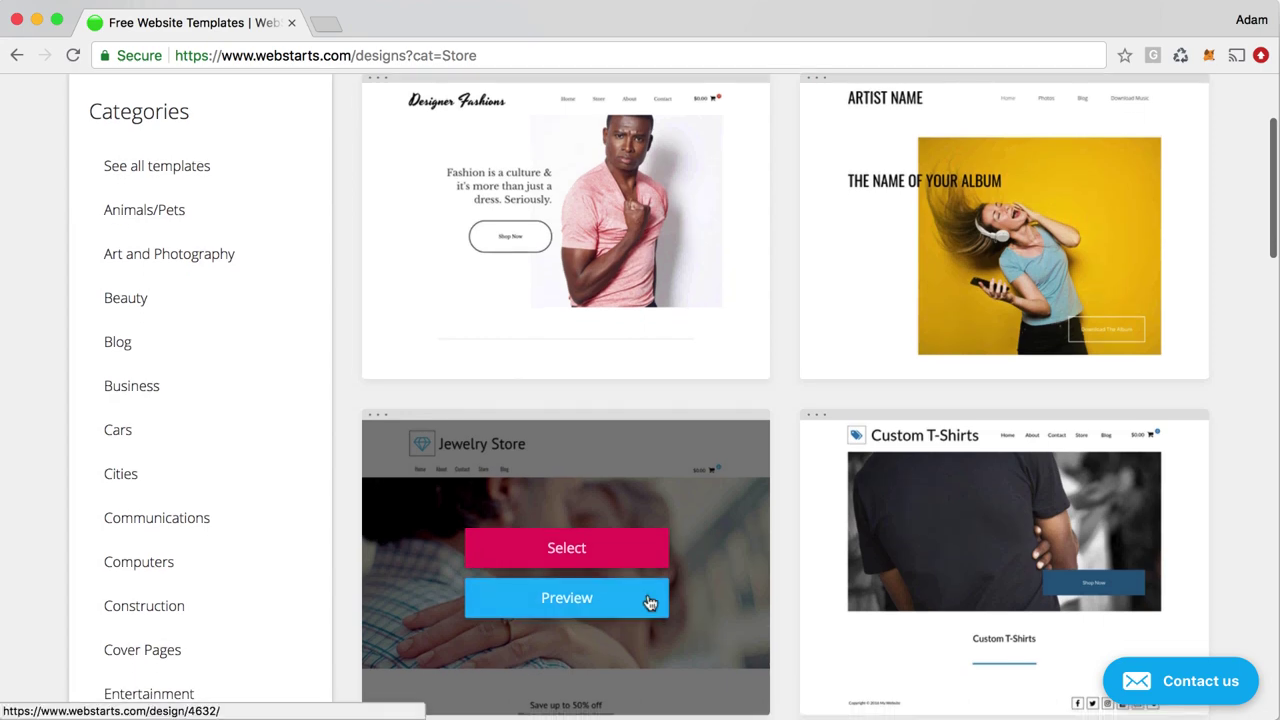
scroll(649, 602, down, 3)
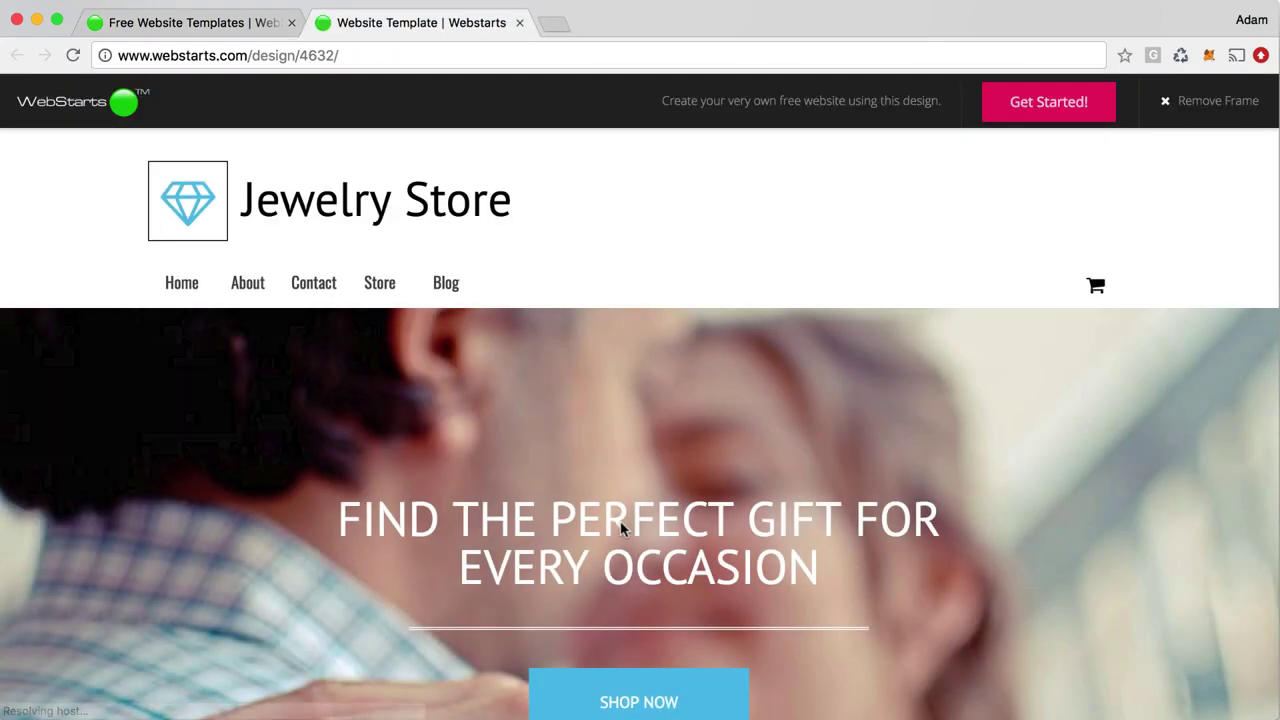
In the Jewelry Store preview, view the store page, then the blog and its demo post
click(383, 290)
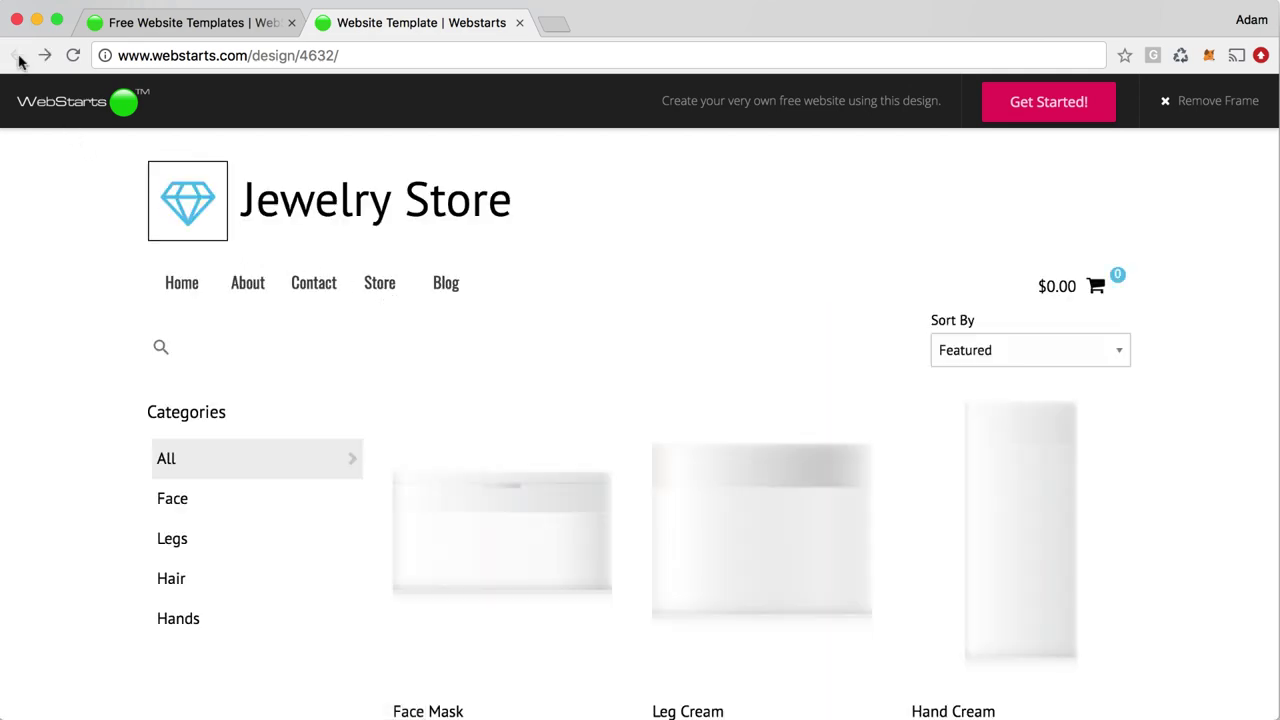
click(16, 56)
click(450, 285)
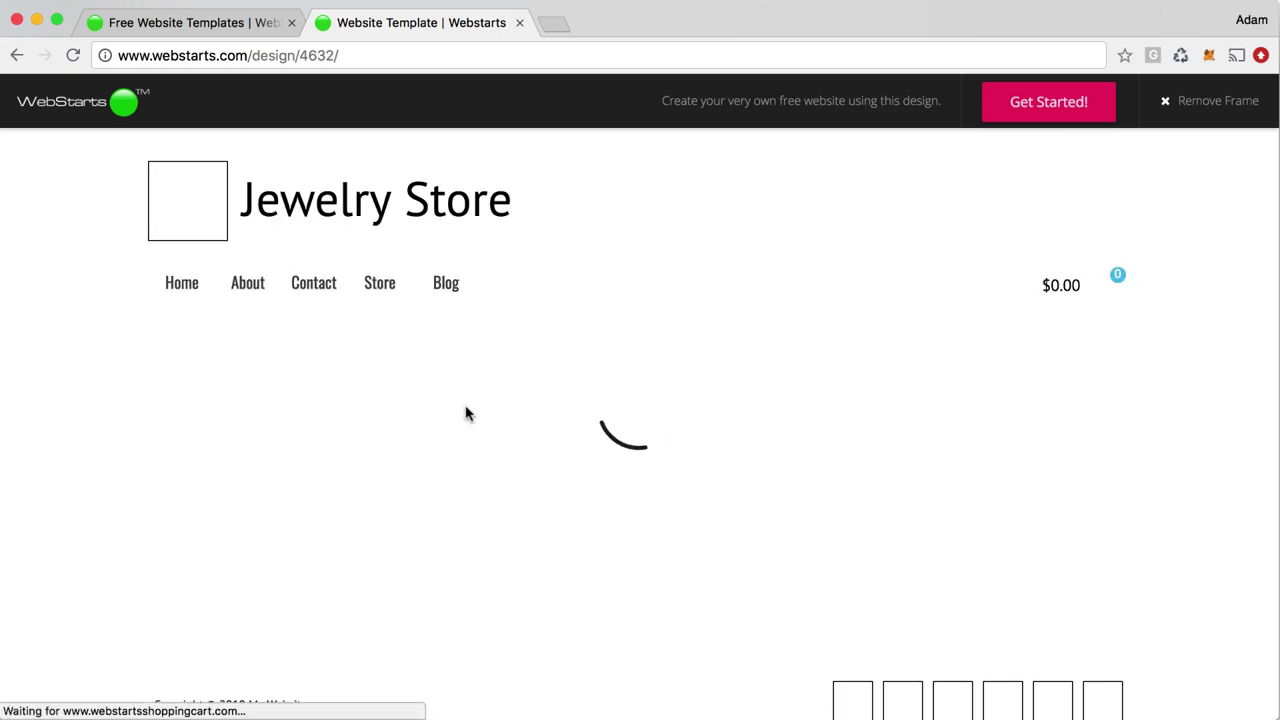
click(576, 578)
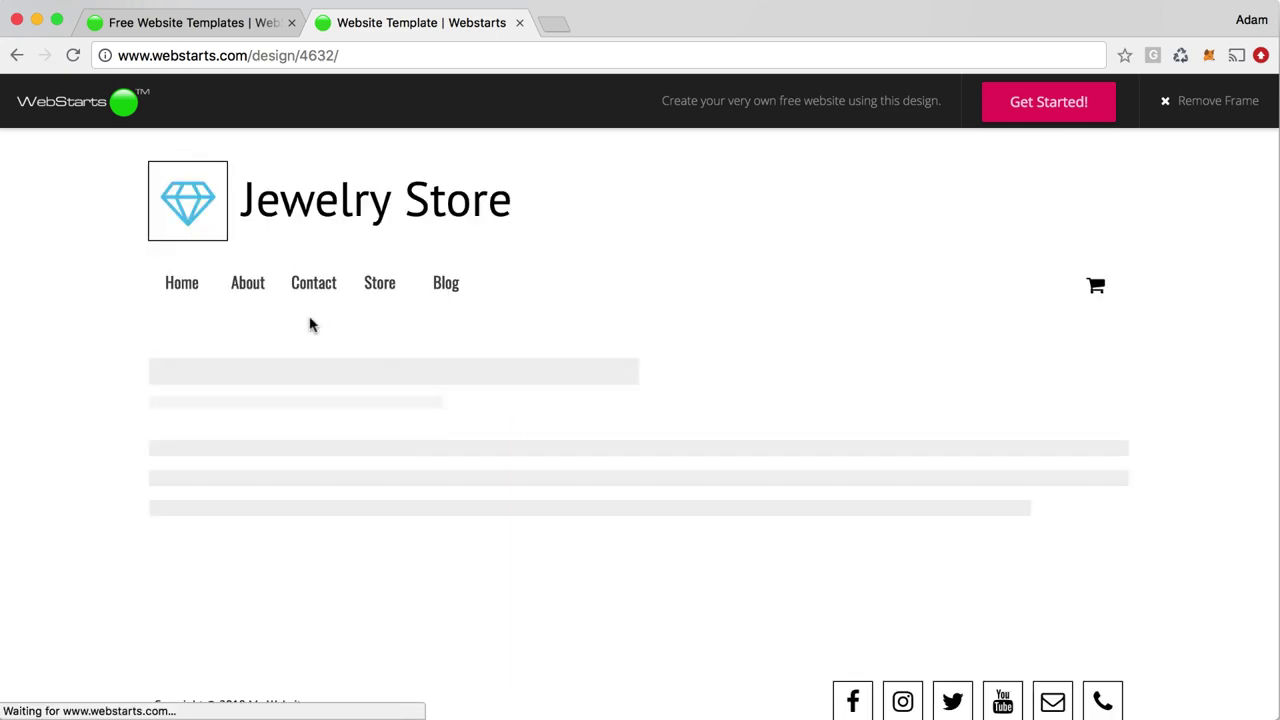
click(16, 56)
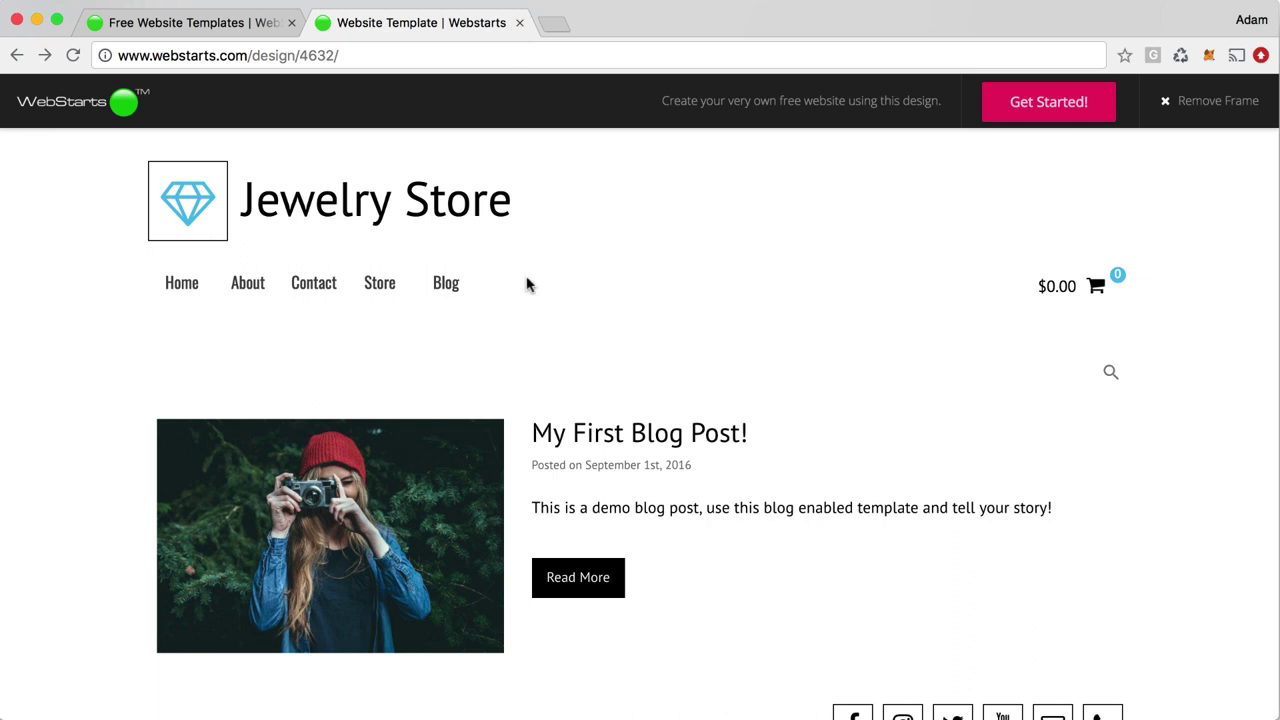
Start sign-up, close the extra tab, and select the Jewelry Store template
click(1066, 111)
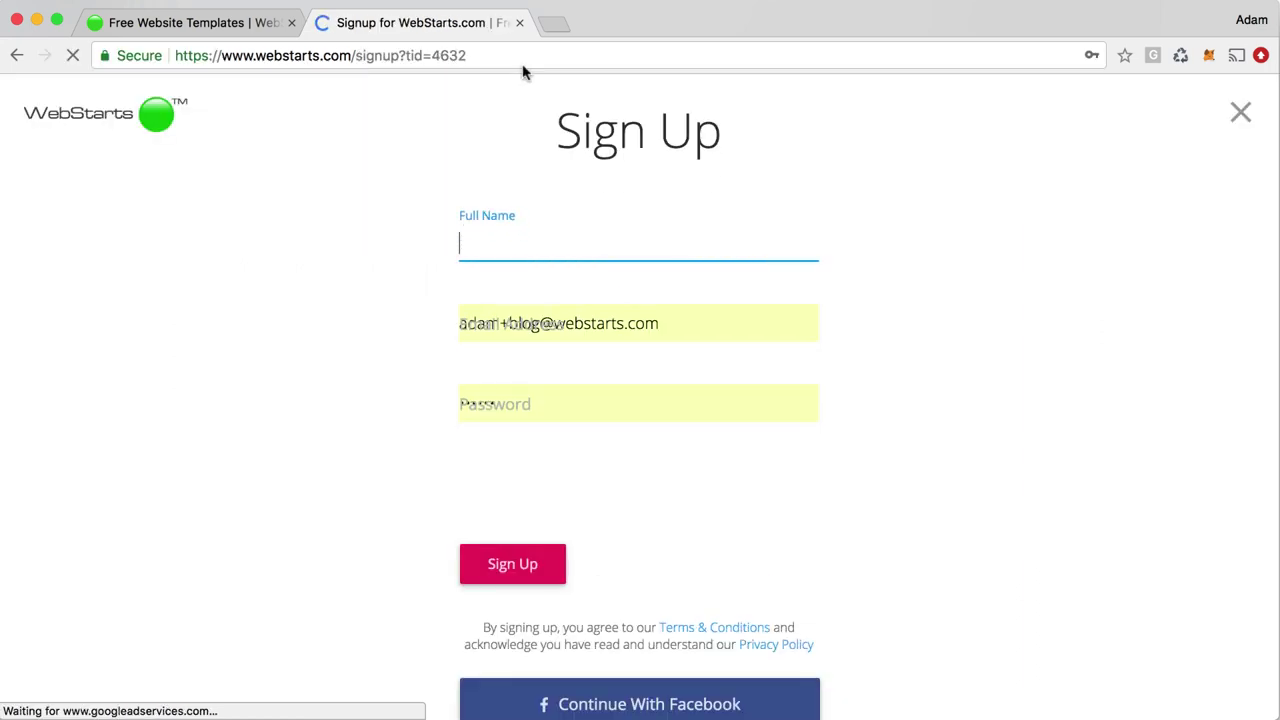
click(520, 23)
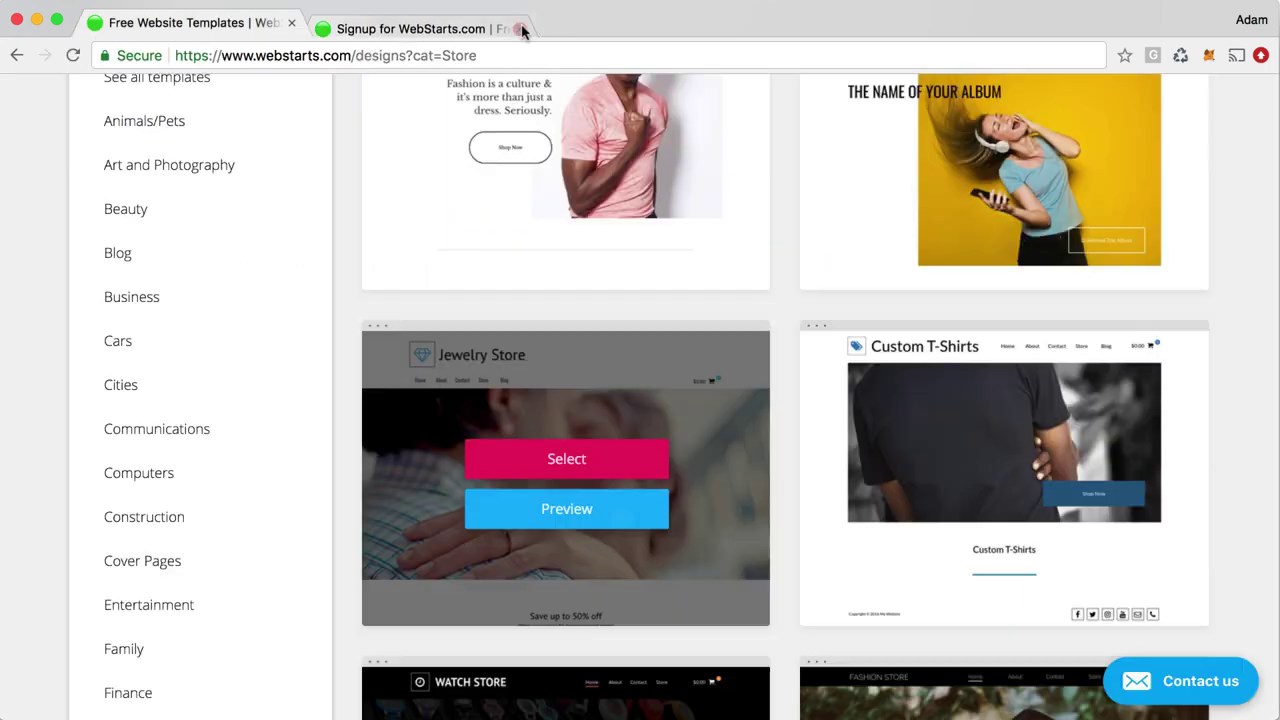
click(567, 462)
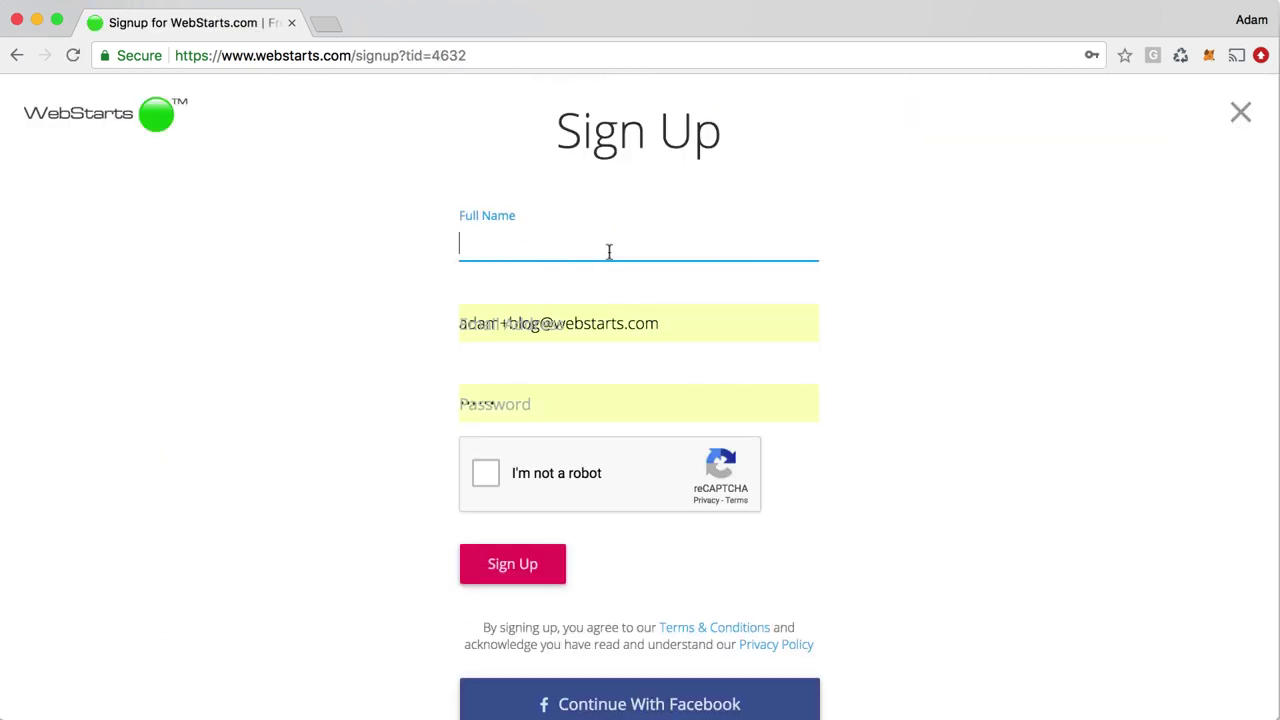
Enter the user's full name and begin typing their email address in the sign-up form
text(Adam Barger)
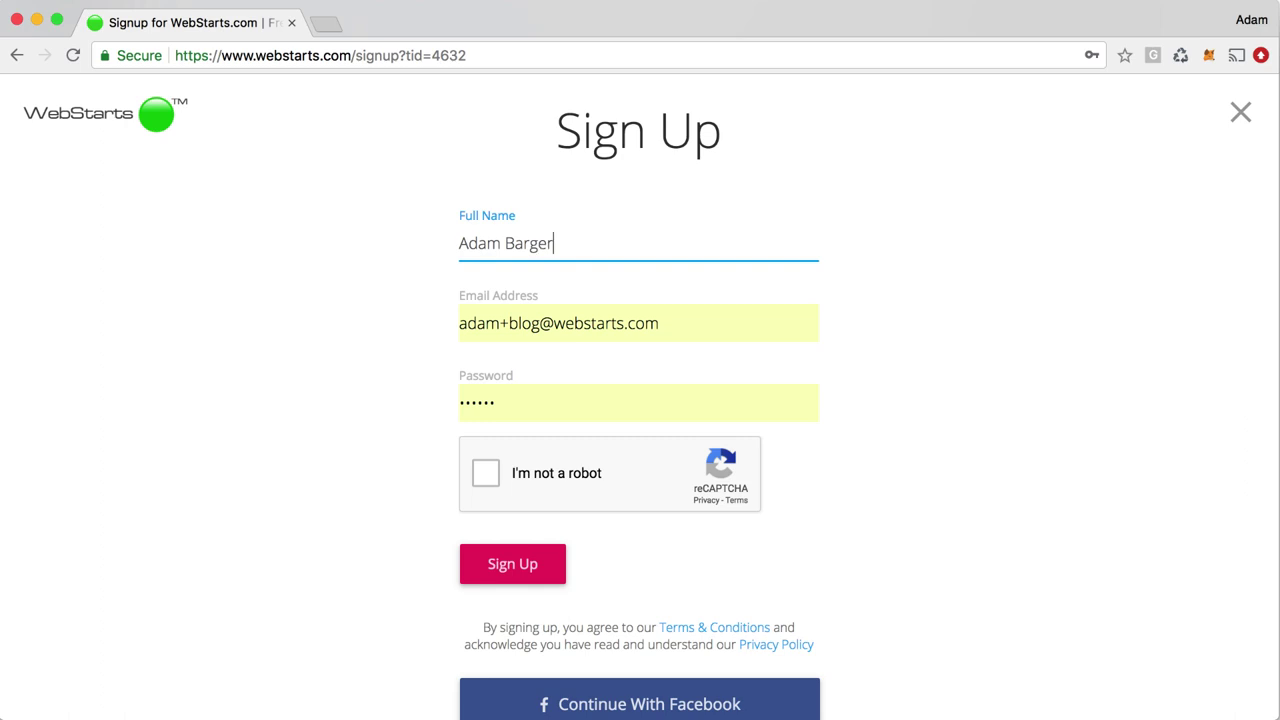
key(Tab)
text(adam+)
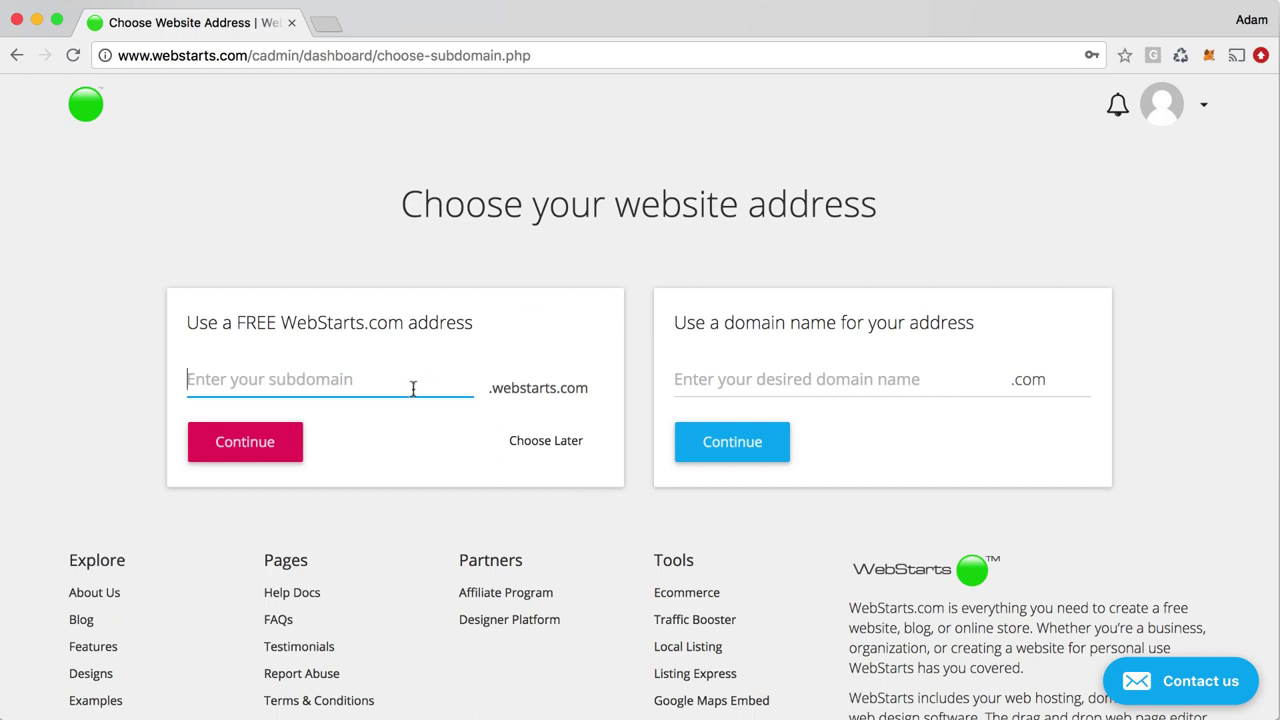
Check the custom domain field, keeping .com as the domain extension
click(762, 385)
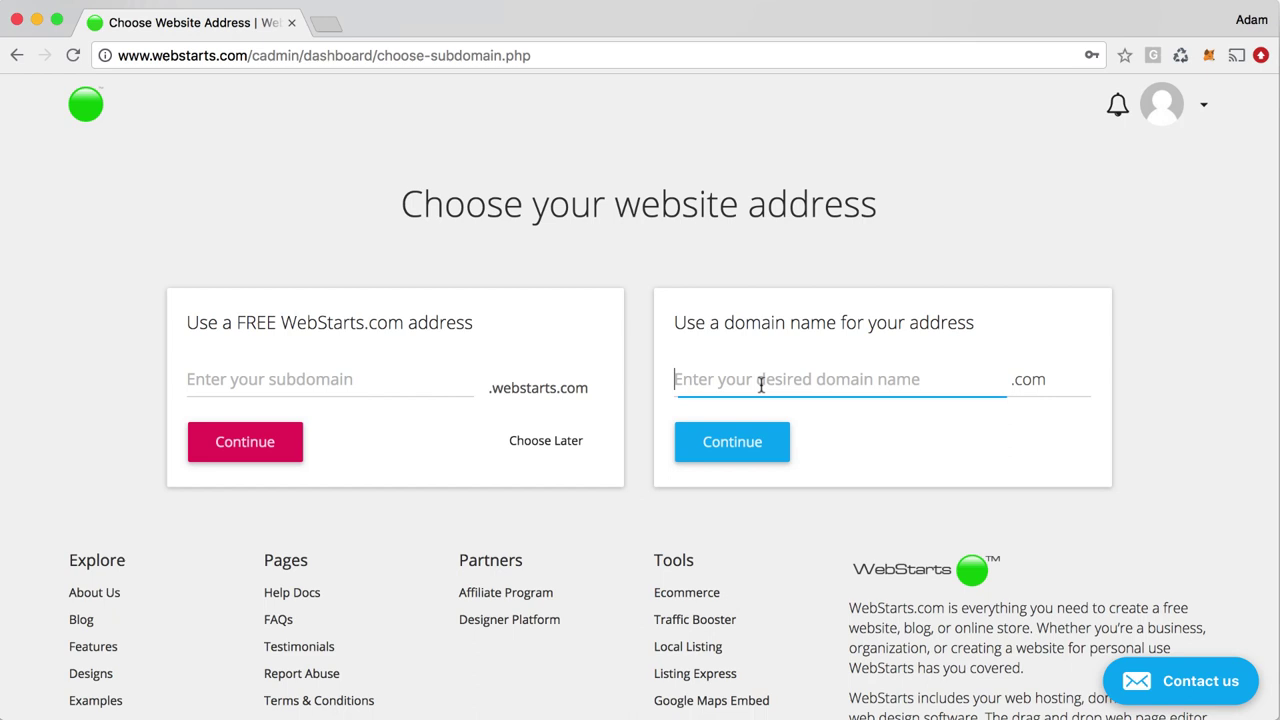
click(1033, 390)
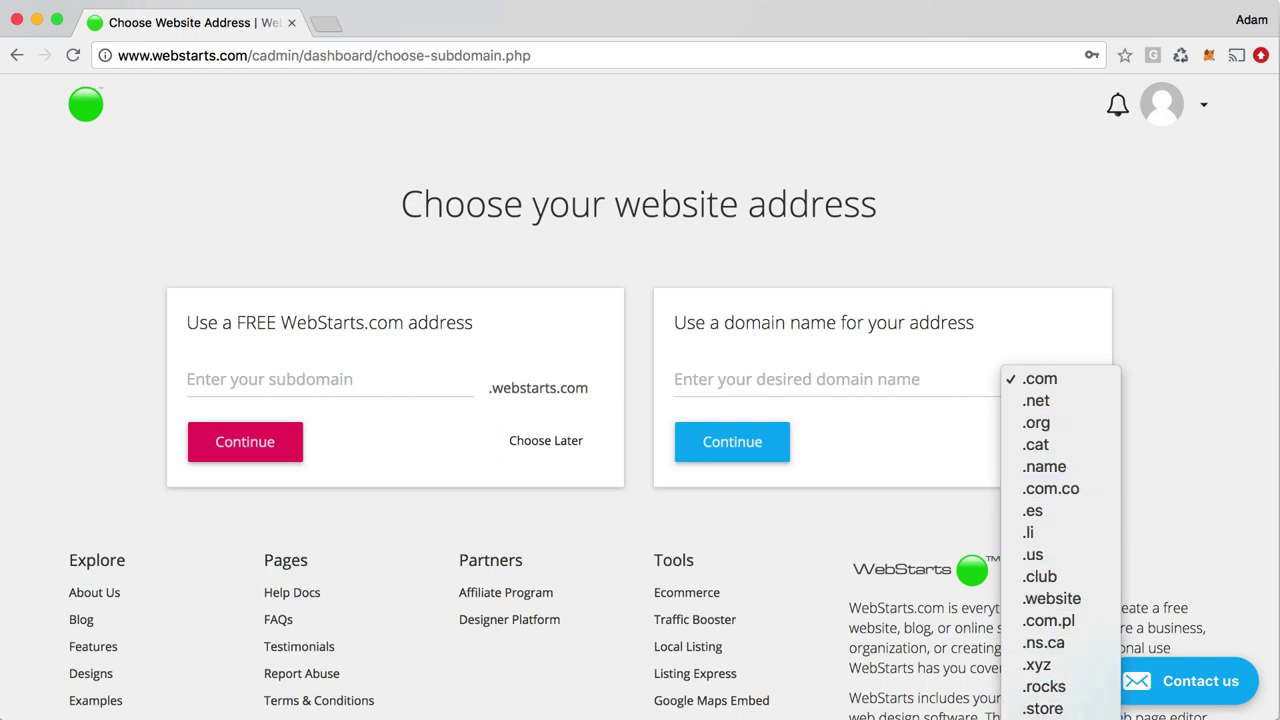
click(950, 450)
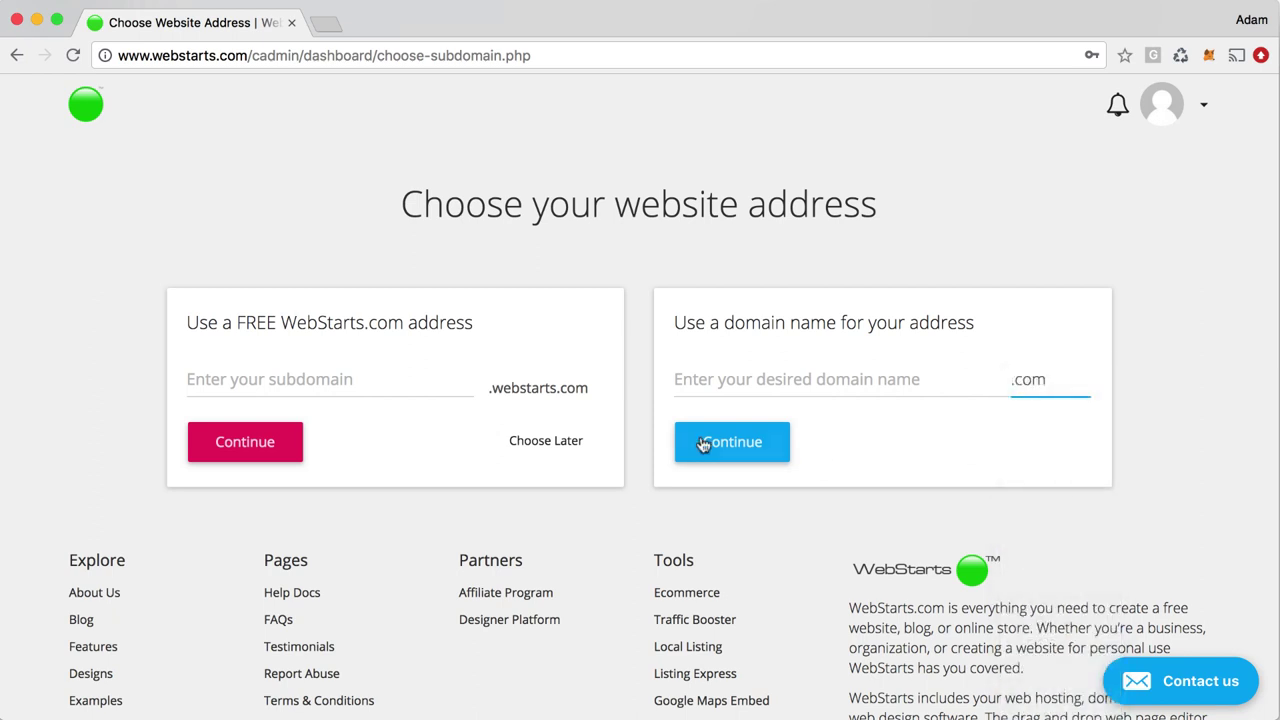
Enter internet-marketing-101 as the free subdomain and continue
click(403, 389)
text(internet)
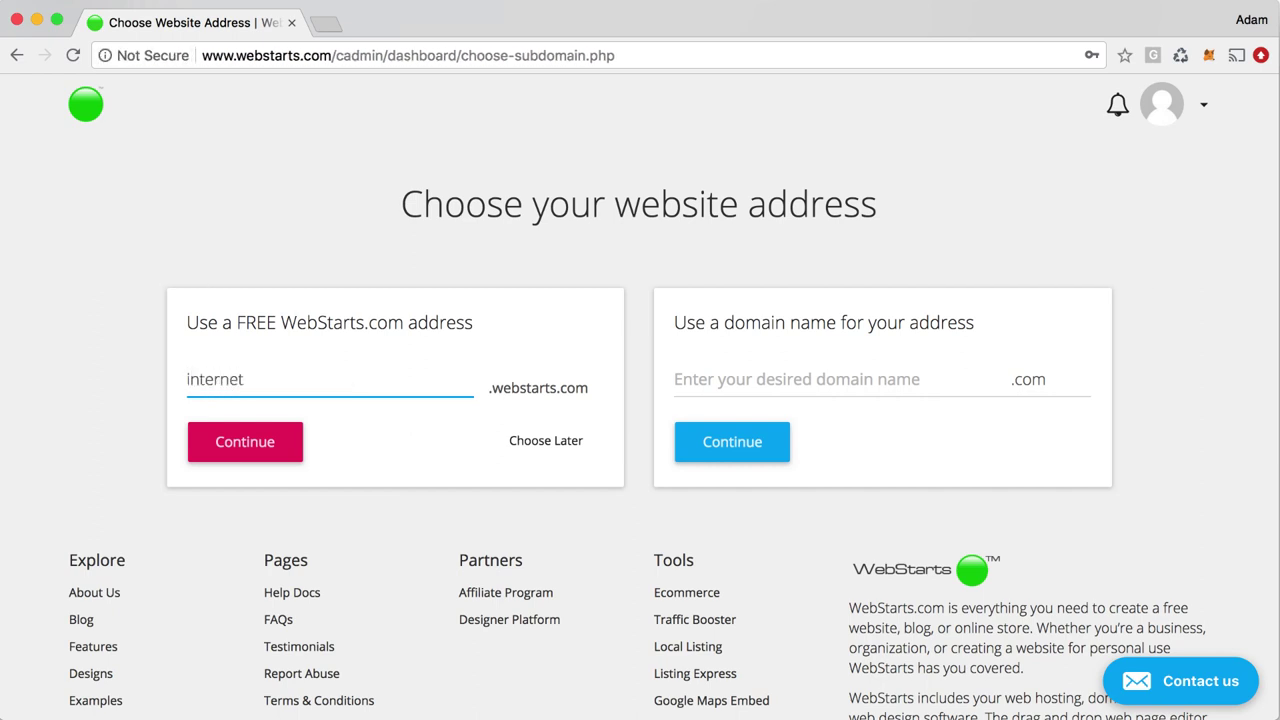
text(-marketing-101)
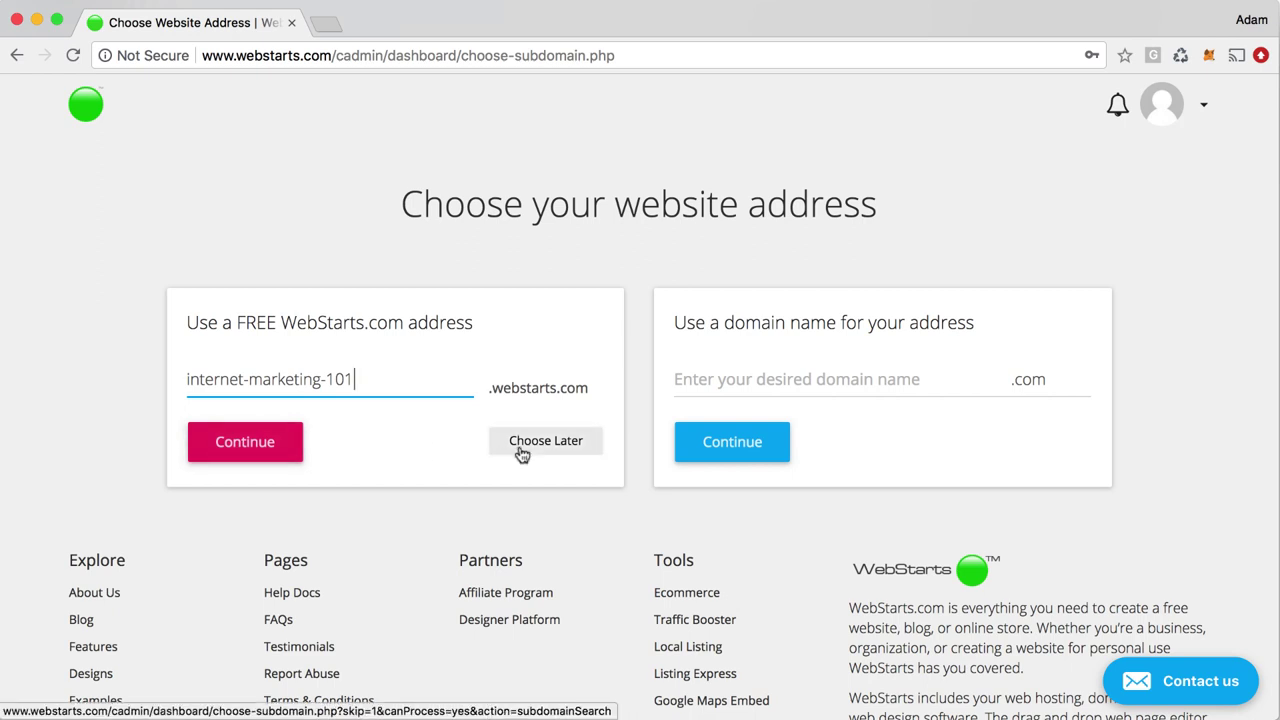
click(245, 442)
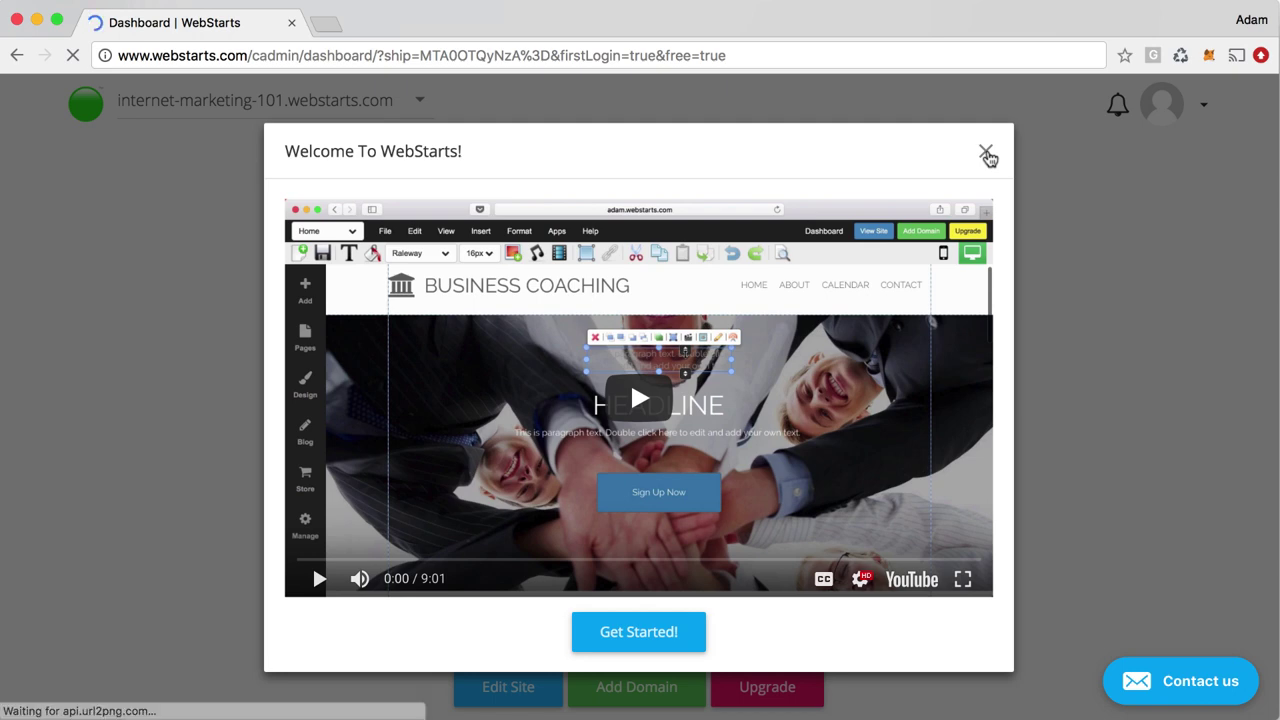
Close the Welcome To WebStarts video and look over the site preview and Store, Blog, Analytics tiles
click(986, 153)
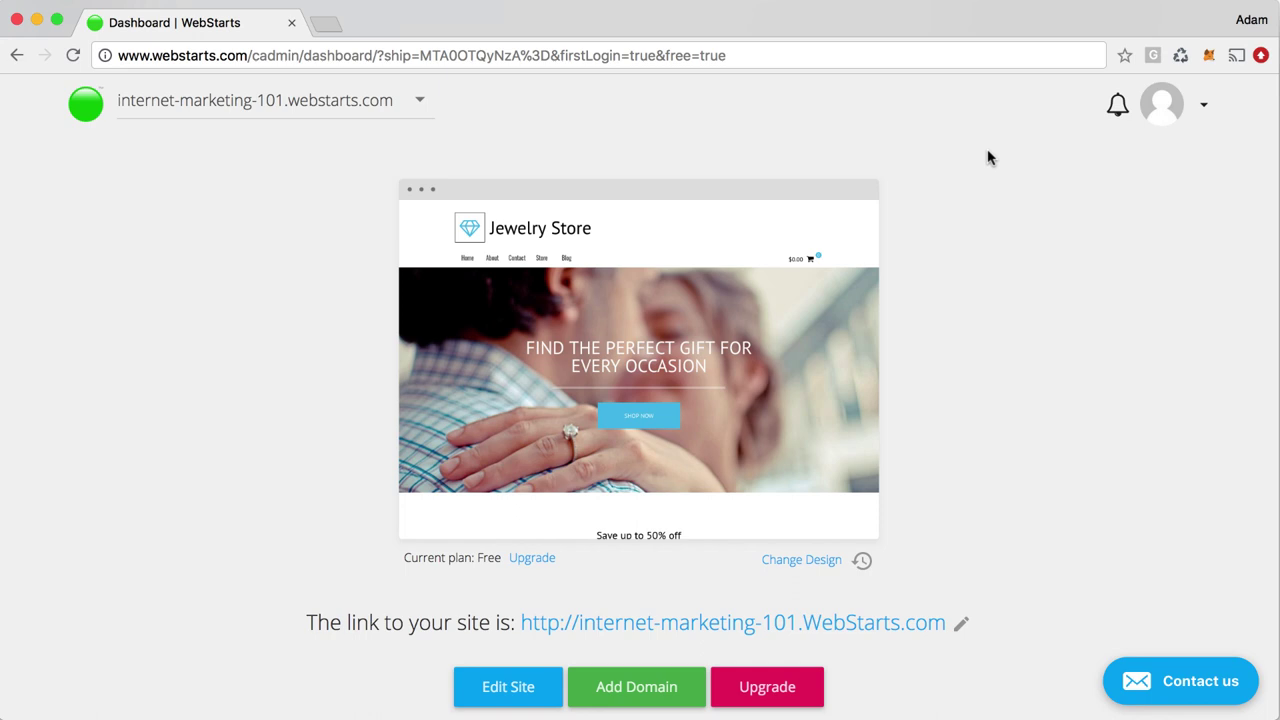
mouse_move(813, 290)
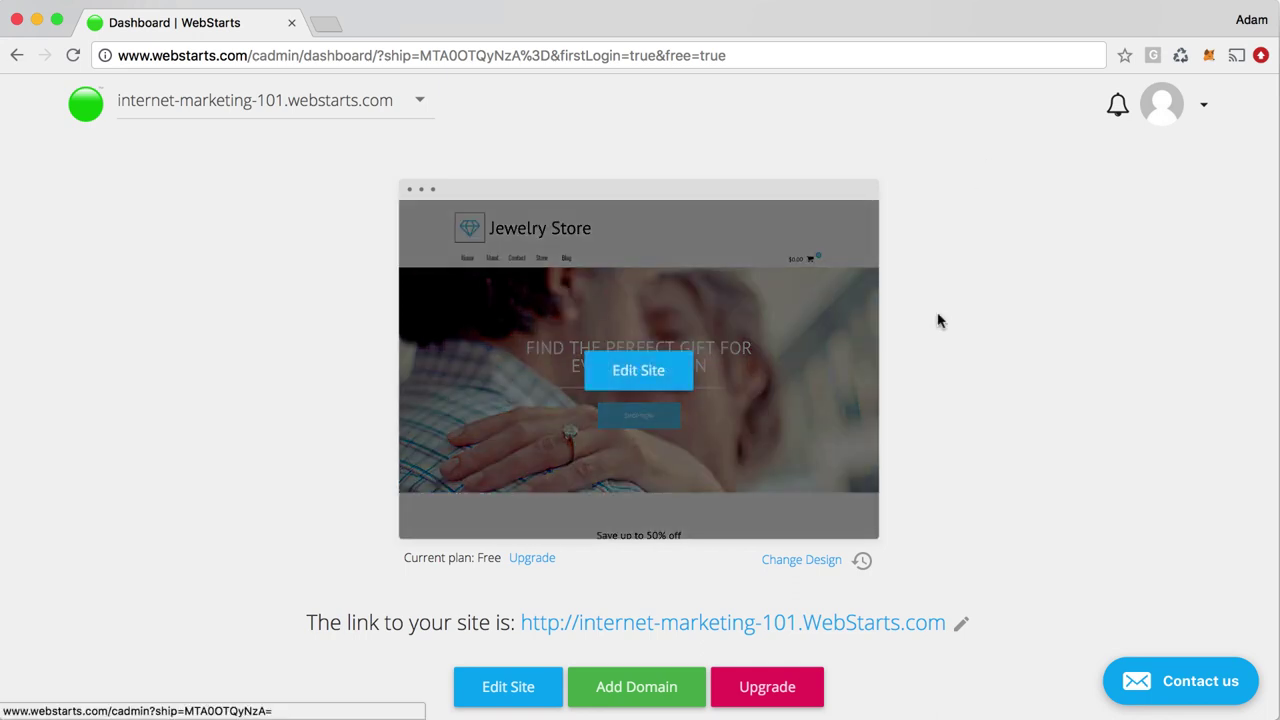
mouse_move(740, 303)
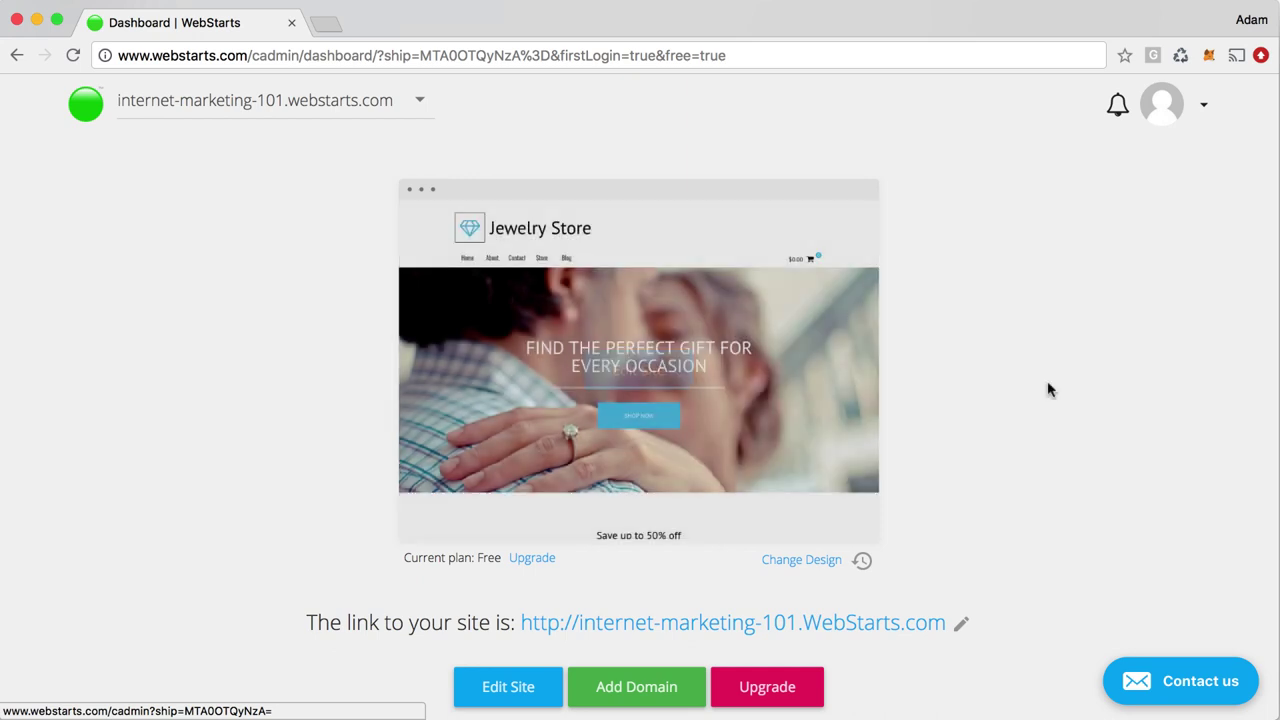
scroll(1048, 388, down, 5)
scroll(1048, 388, down, 3)
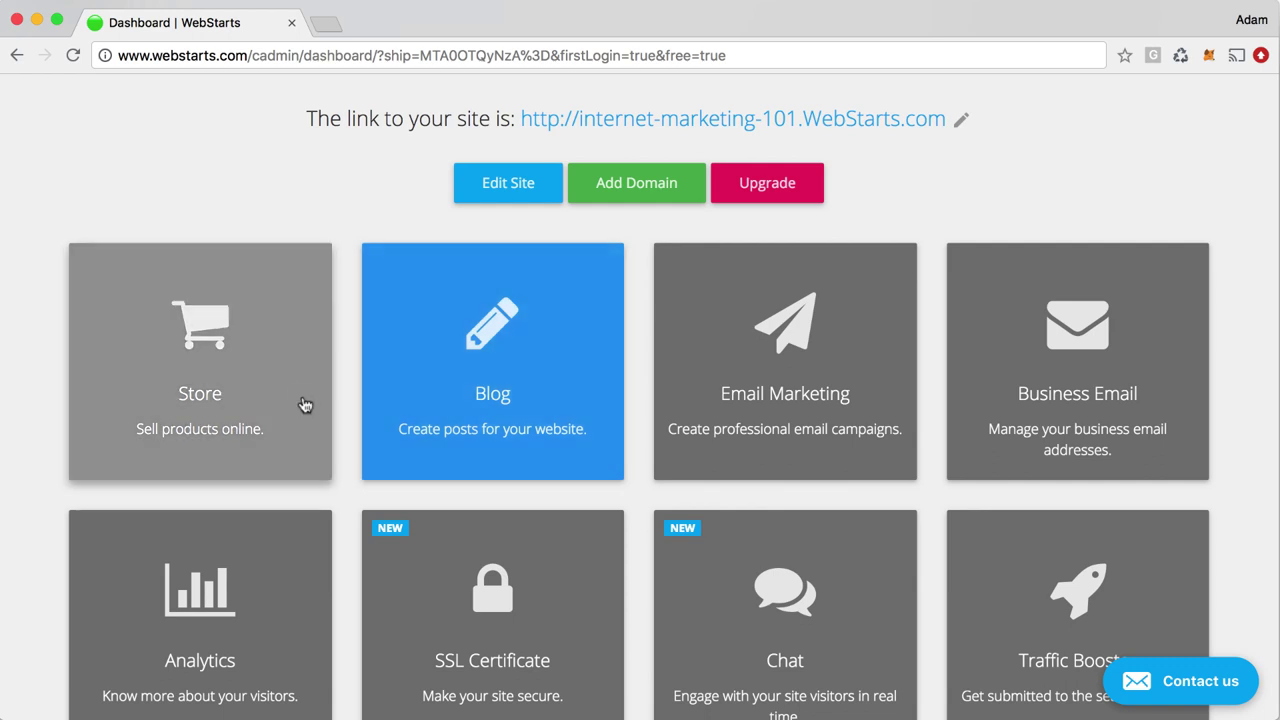
Open the Manage Store window, then close it to return to the dashboard tiles
click(305, 404)
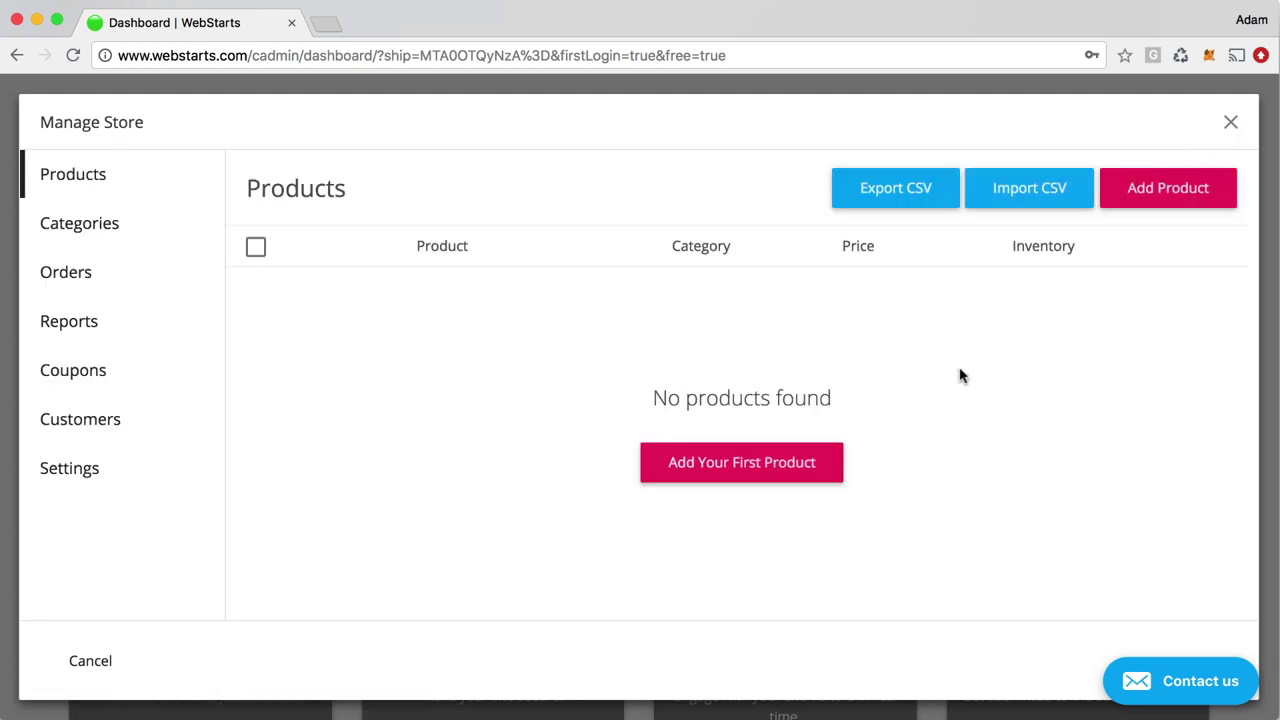
click(1231, 125)
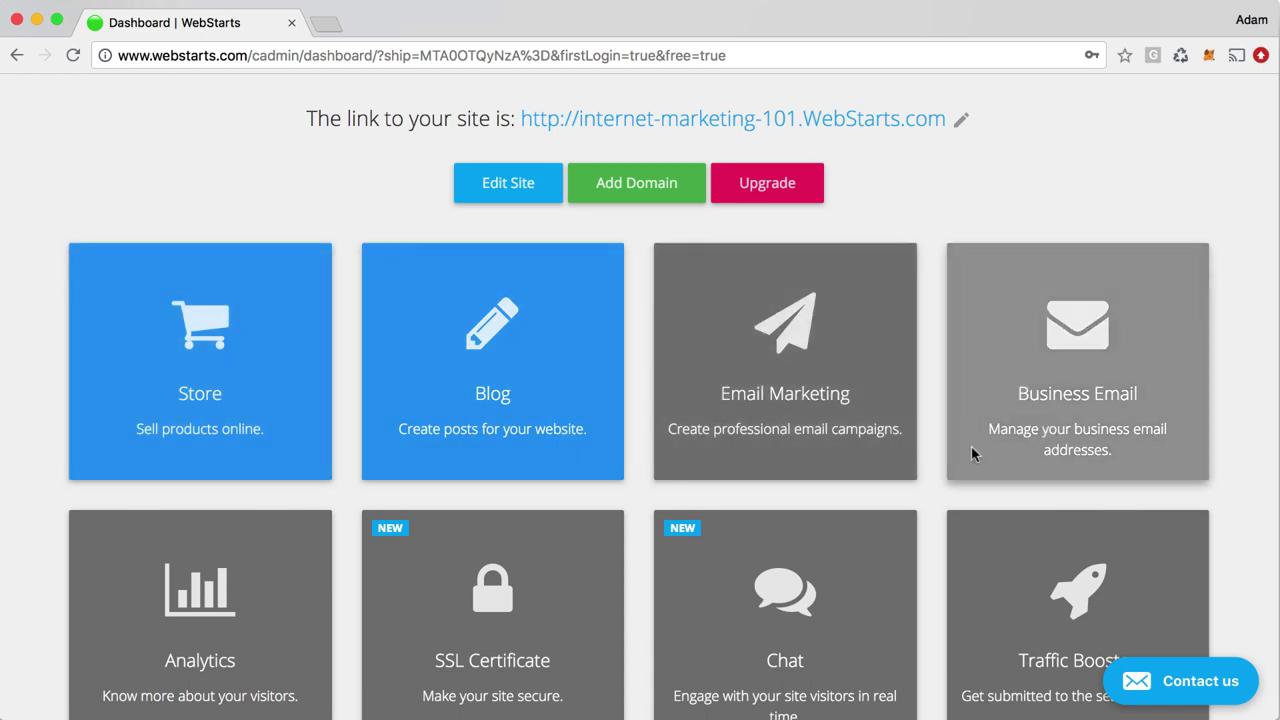
scroll(1040, 600, down, 1)
scroll(1044, 600, up, 2)
scroll(1044, 600, up, 5)
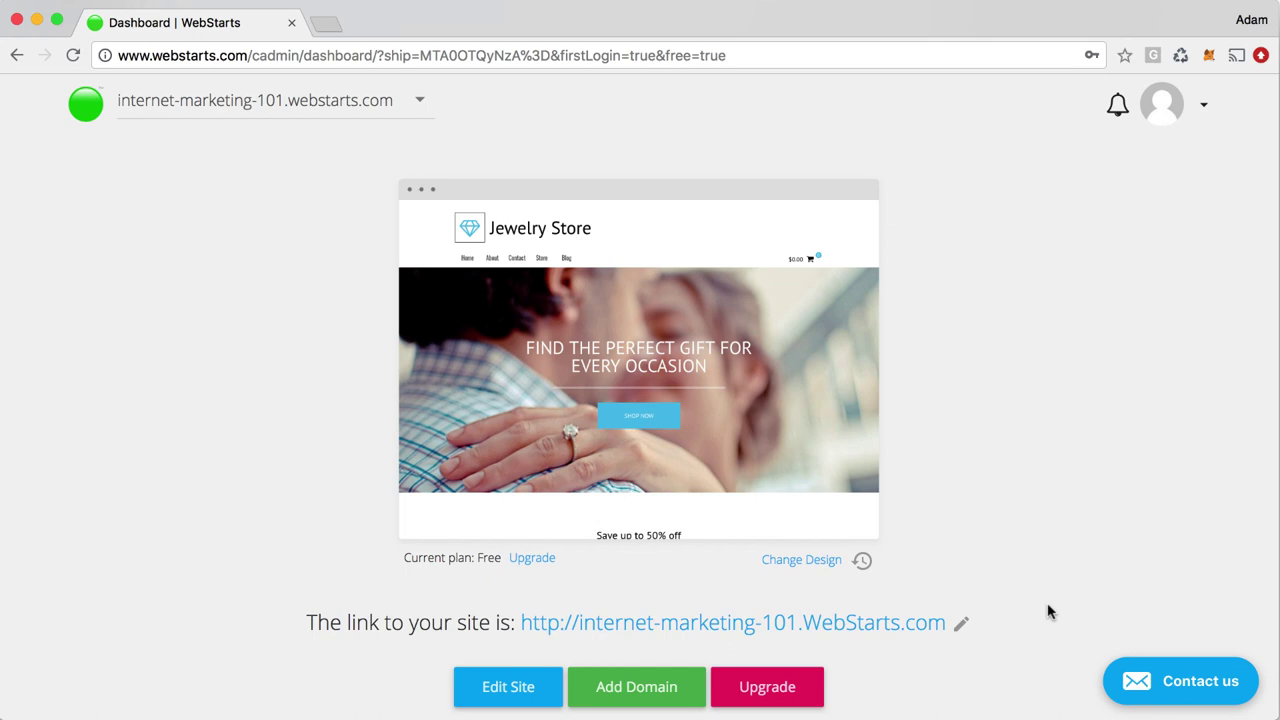
scroll(1048, 612, down, 3)
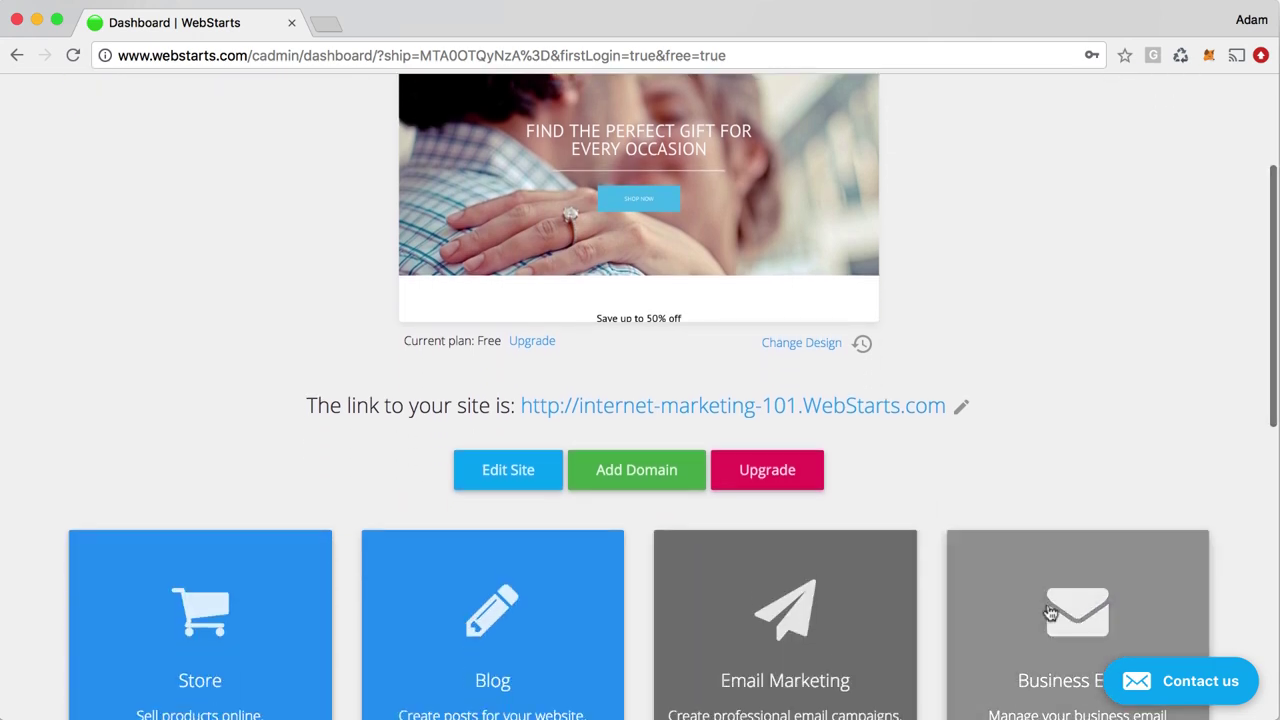
scroll(1048, 612, down, 1)
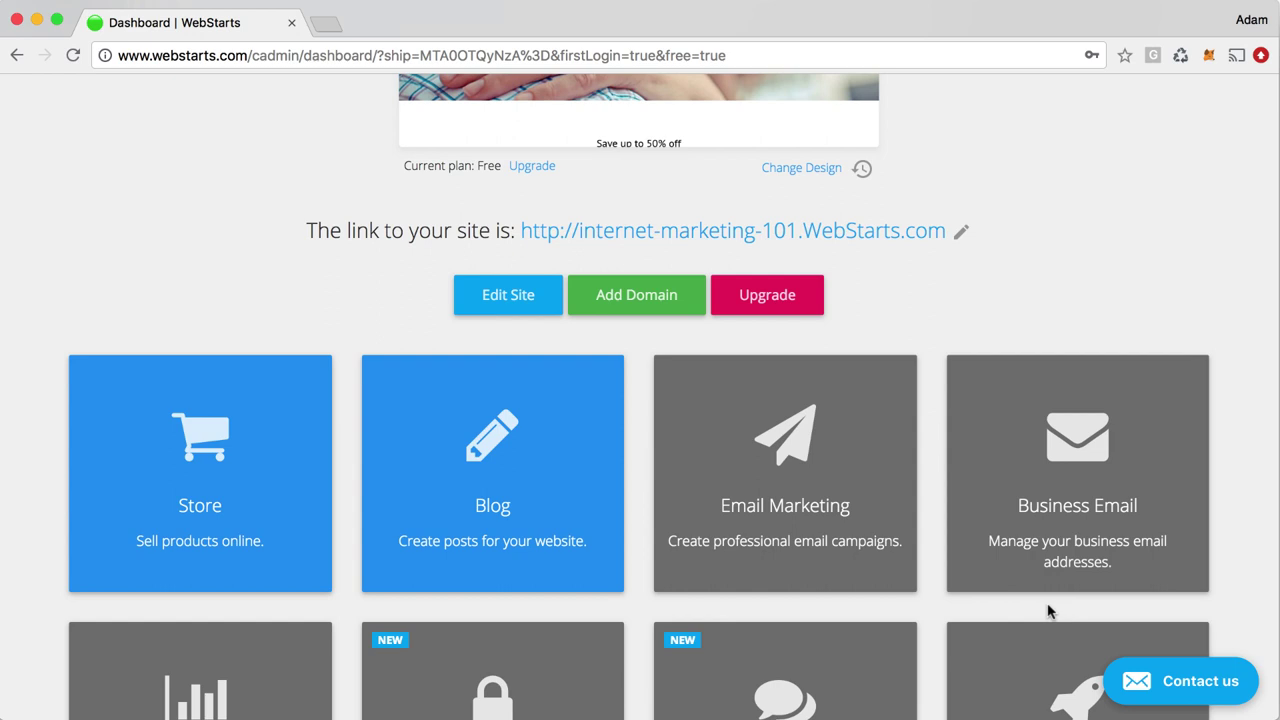
scroll(1050, 605, up, 5)
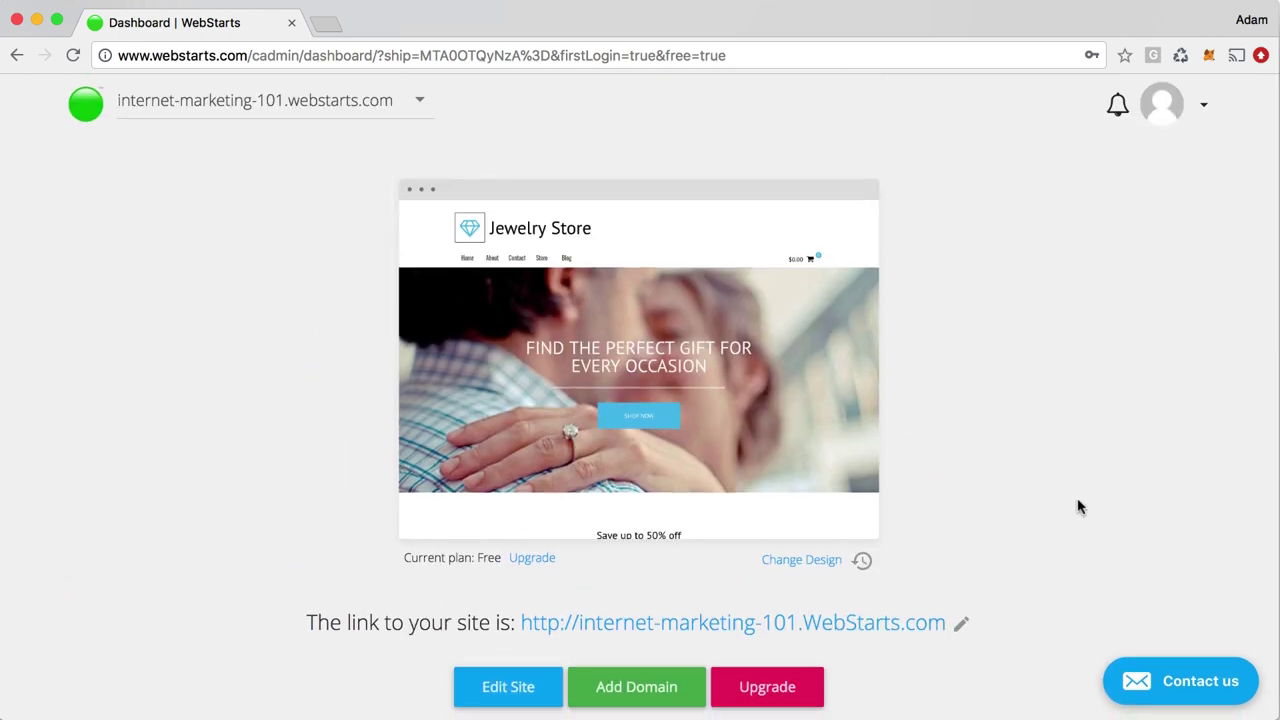
mouse_move(778, 430)
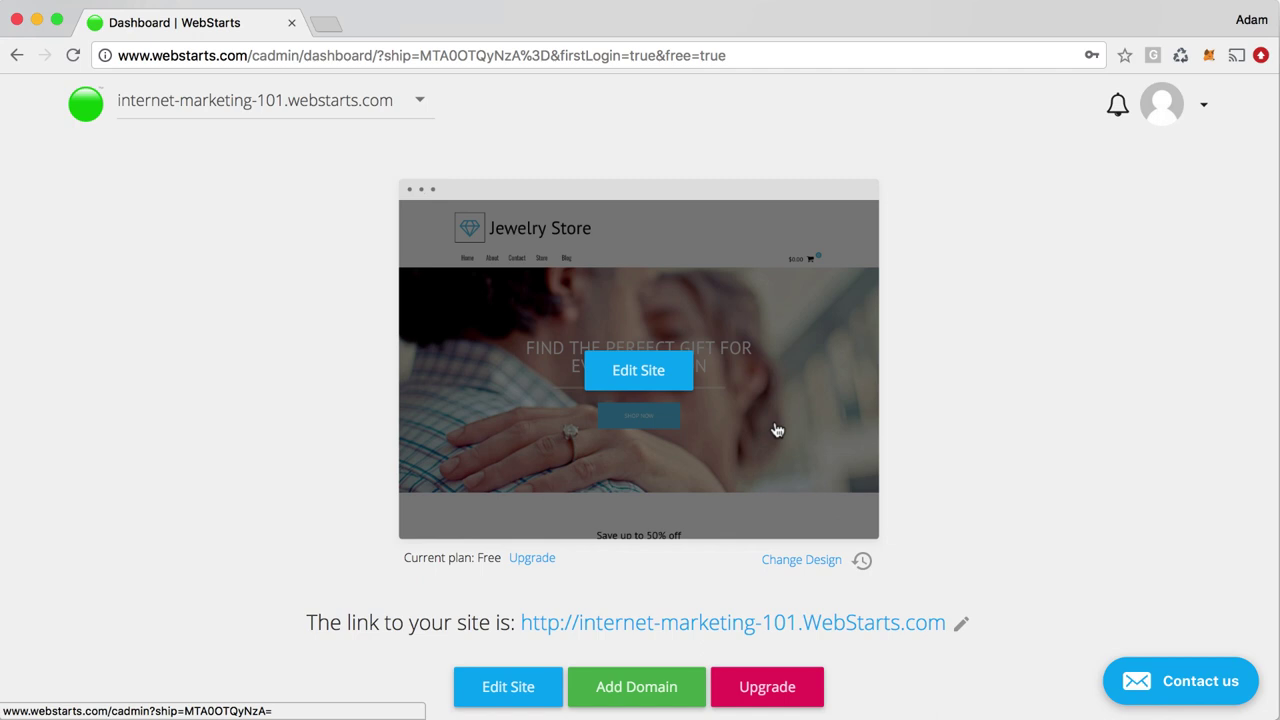
scroll(776, 430, down, 5)
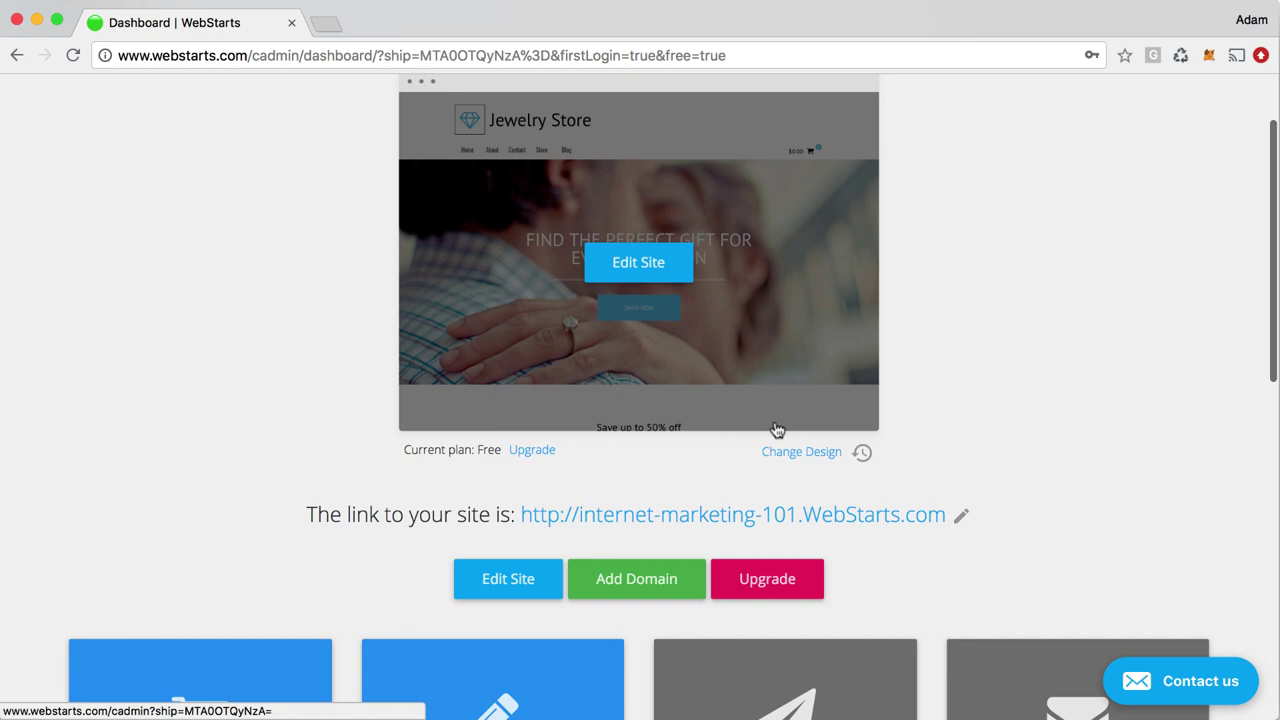
Open the blog manager and start a new post titled 'Whatever You Want'
click(519, 614)
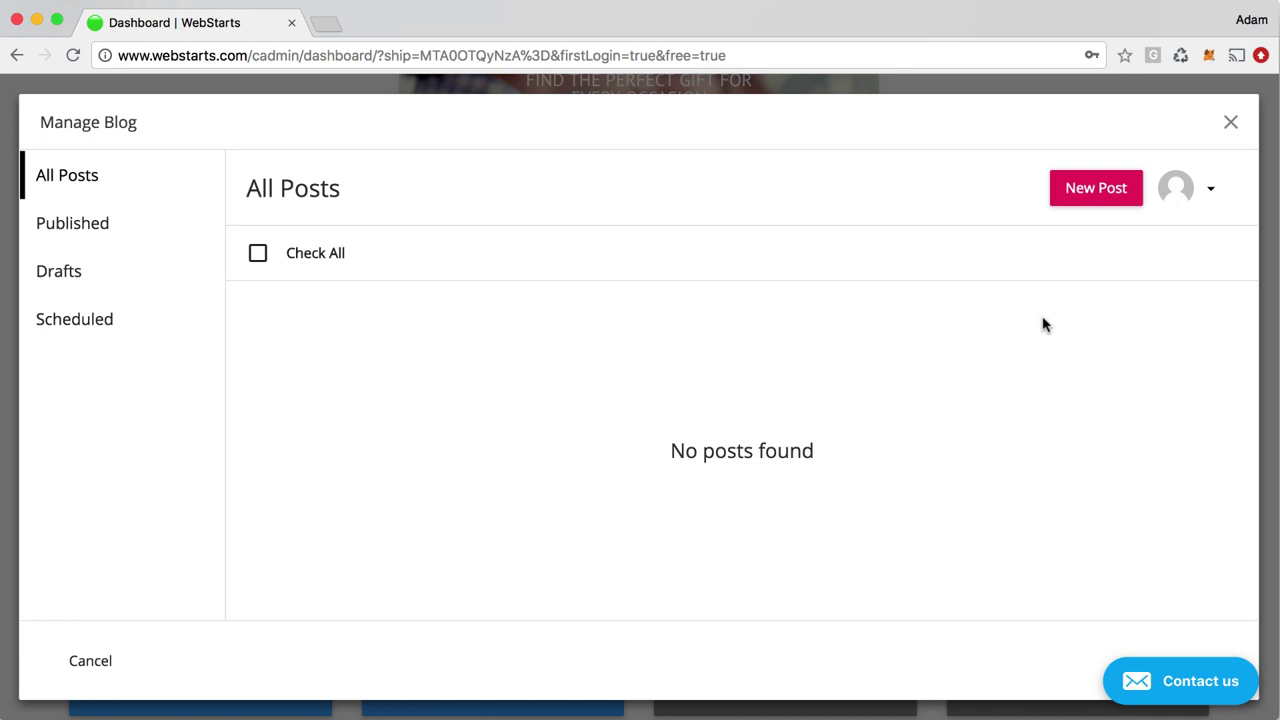
click(1072, 190)
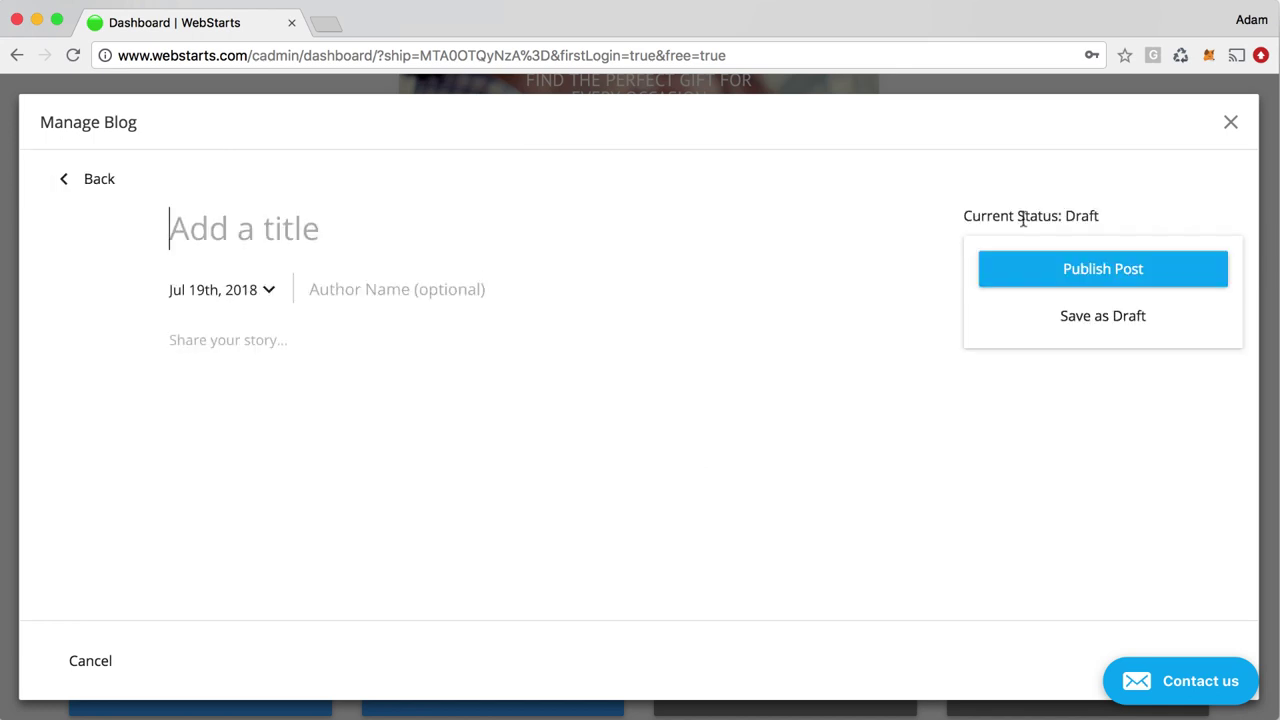
text(Whatever)
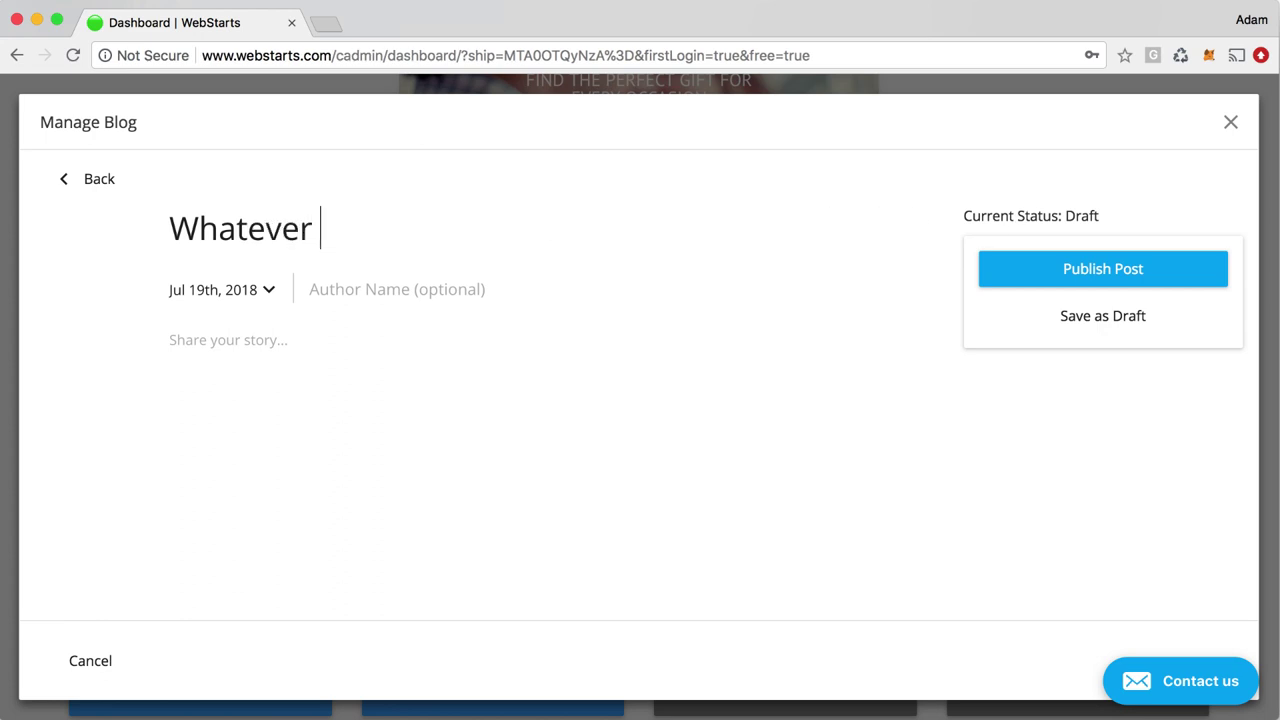
text( You Want)
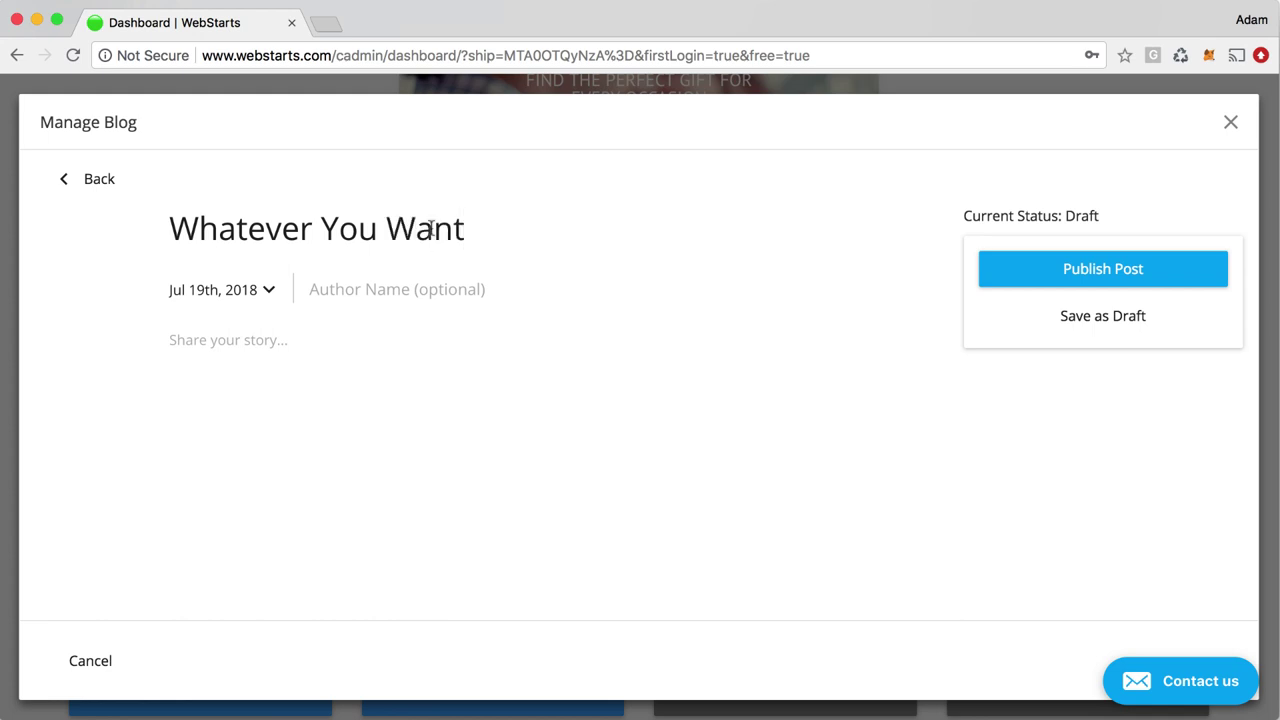
Fill in the author's name and confirm the Jul 19th, 2018 publish date
click(433, 287)
text(Adam Barger)
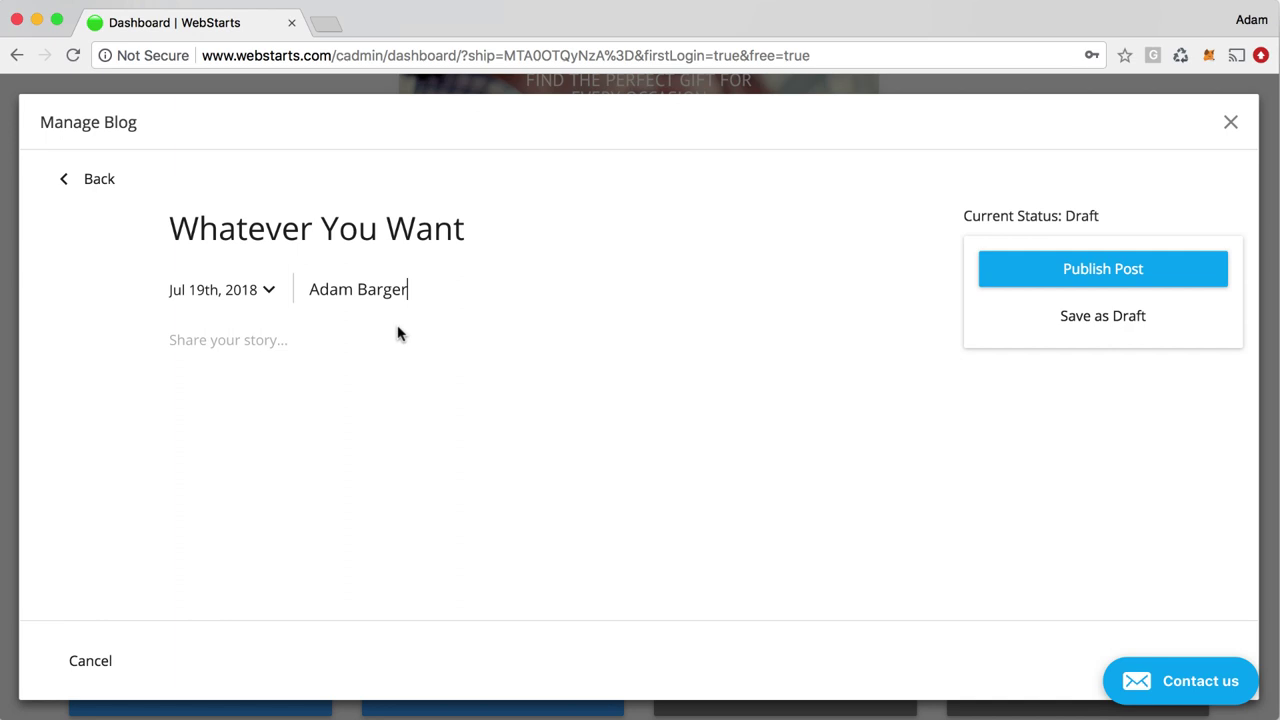
click(253, 343)
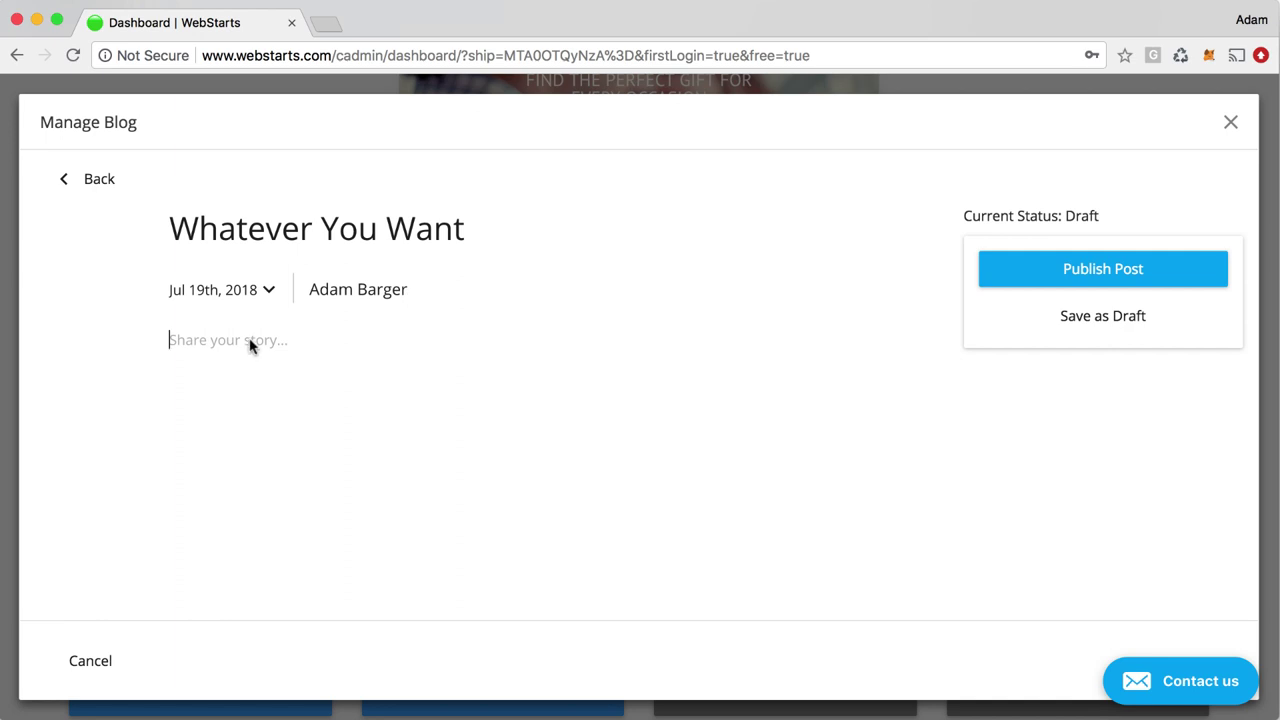
click(268, 290)
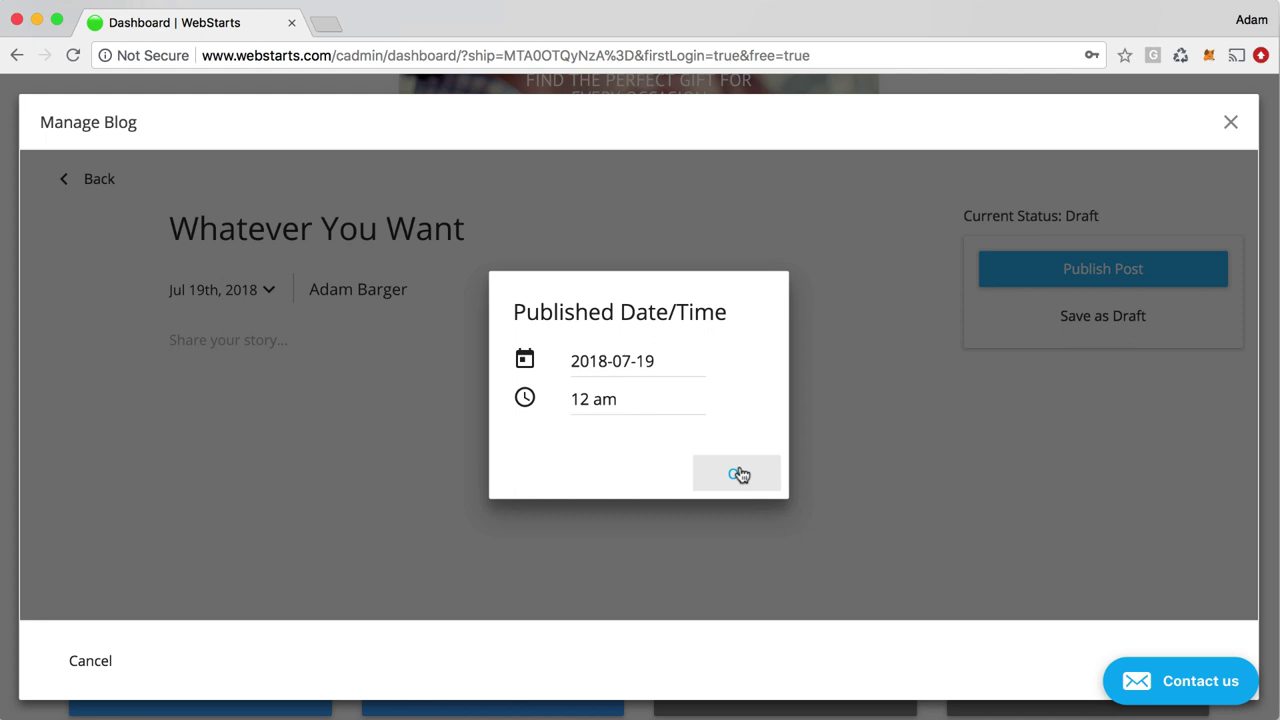
click(739, 474)
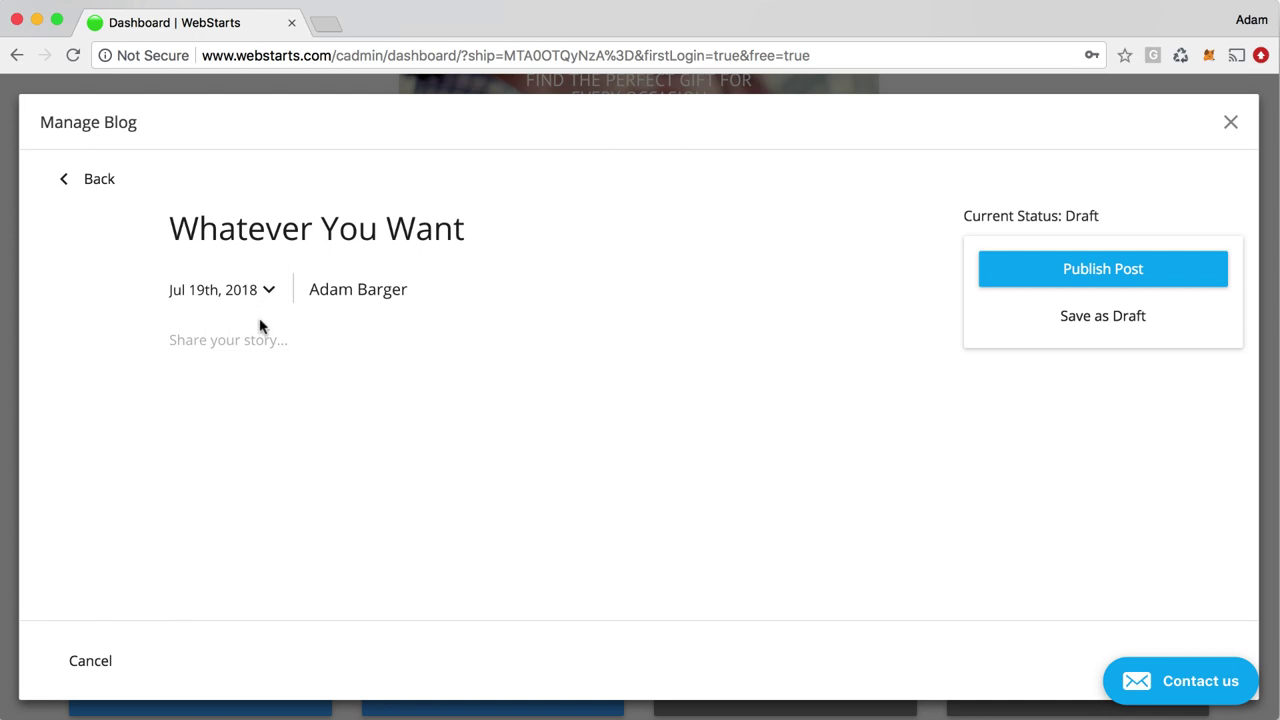
click(258, 343)
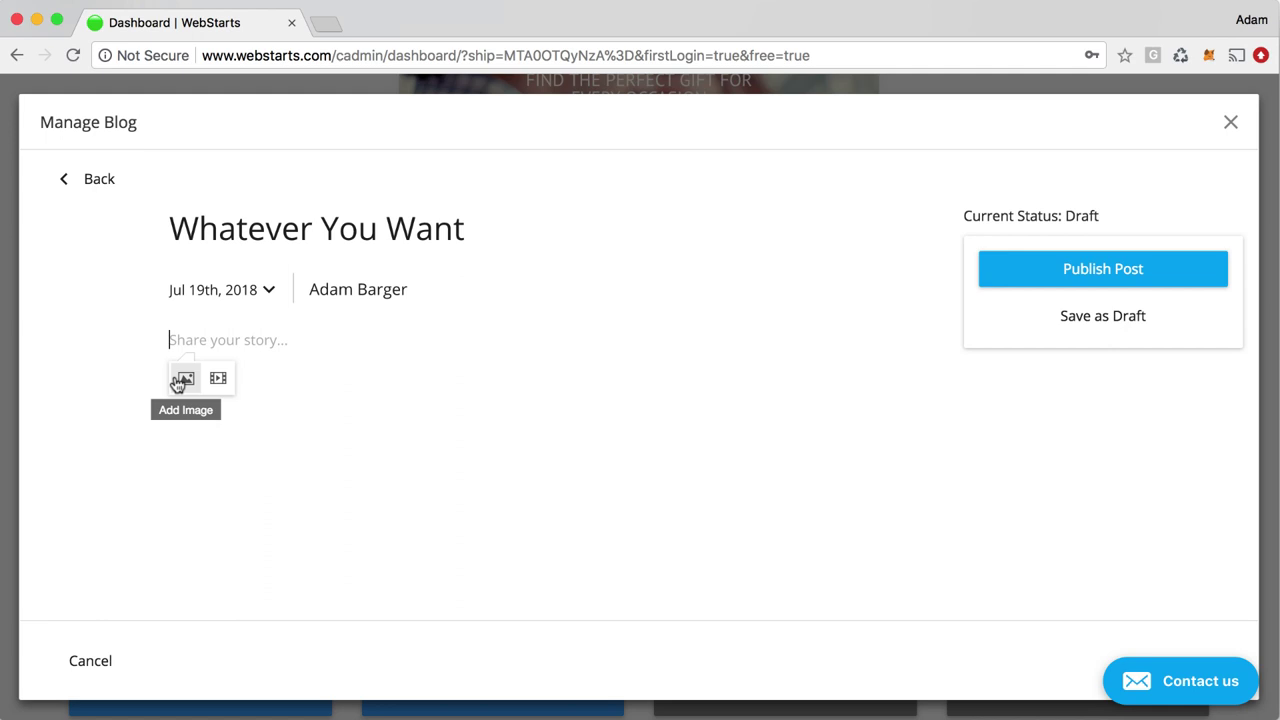
click(180, 380)
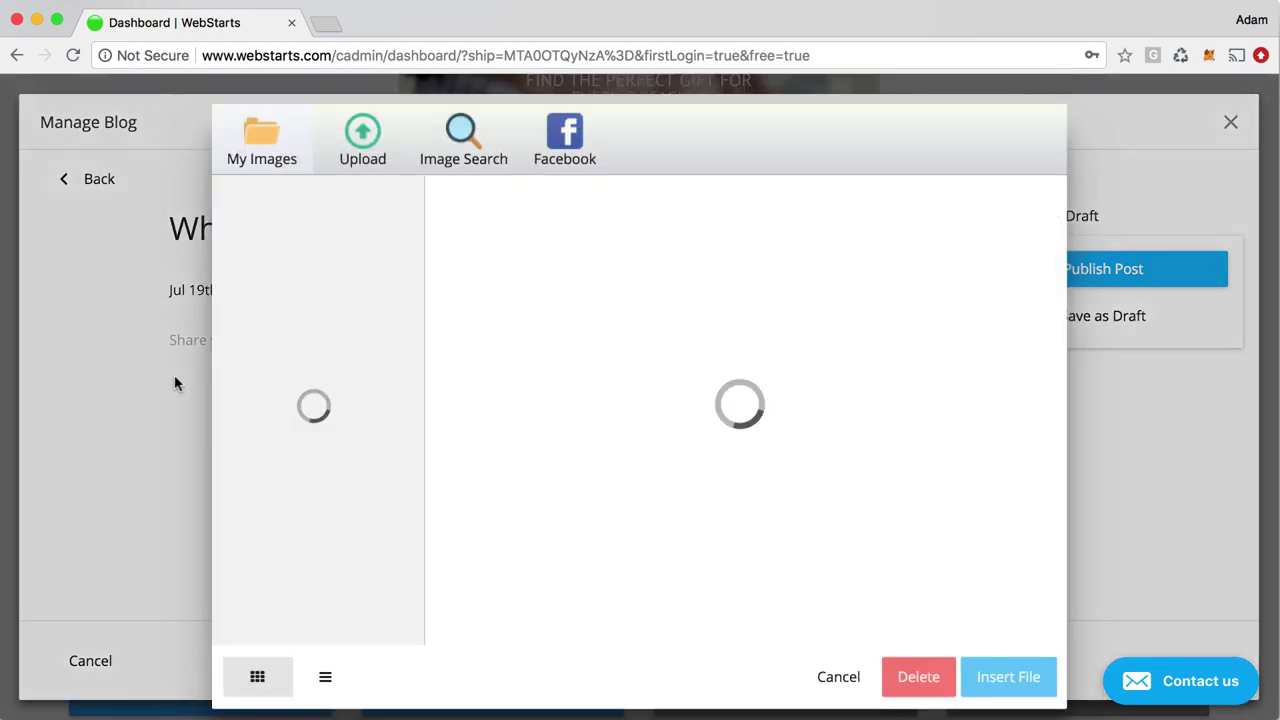
mouse_move(485, 232)
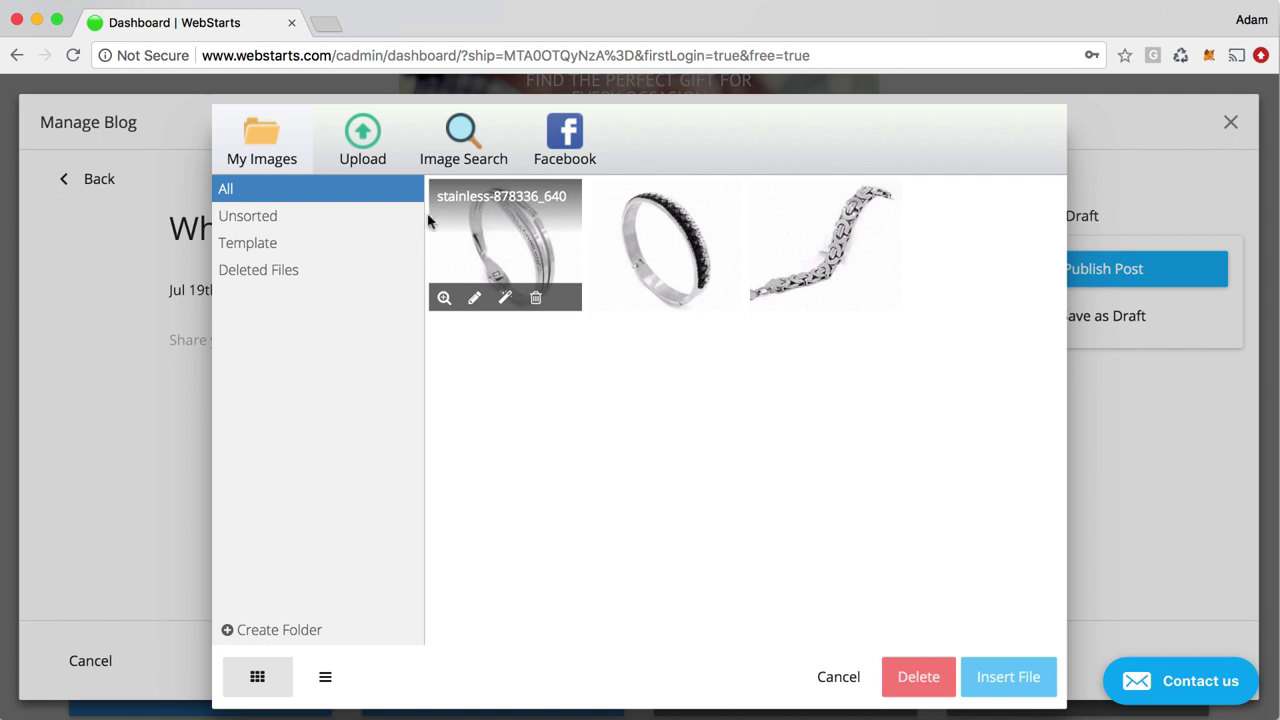
click(362, 168)
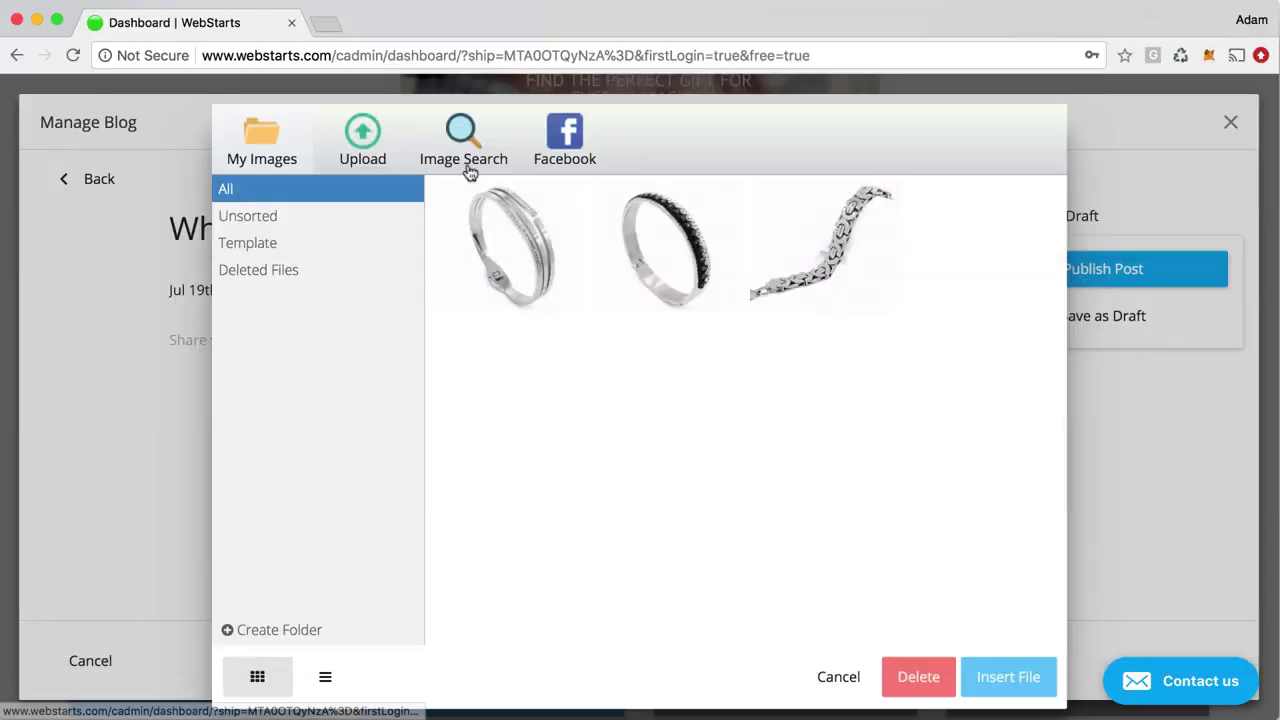
click(466, 168)
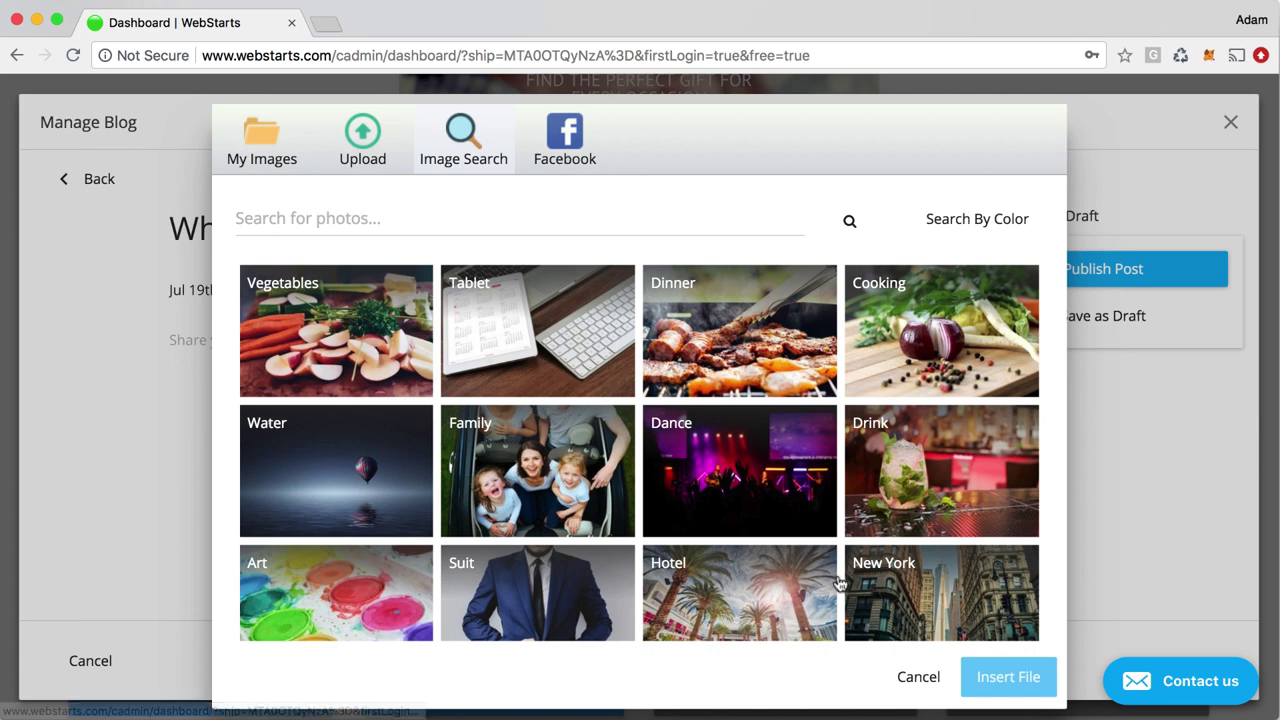
click(918, 680)
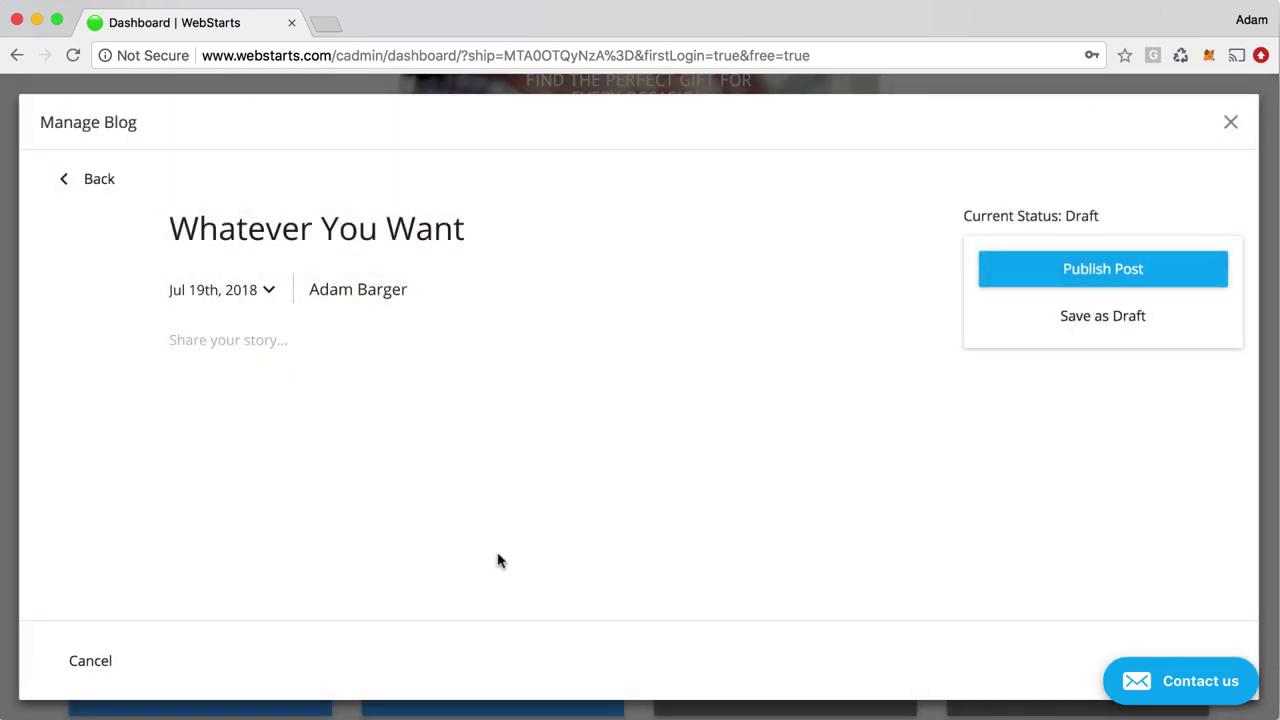
Type 'This is my latest blog post.' in the story body and select 'latest blog post.'
click(316, 357)
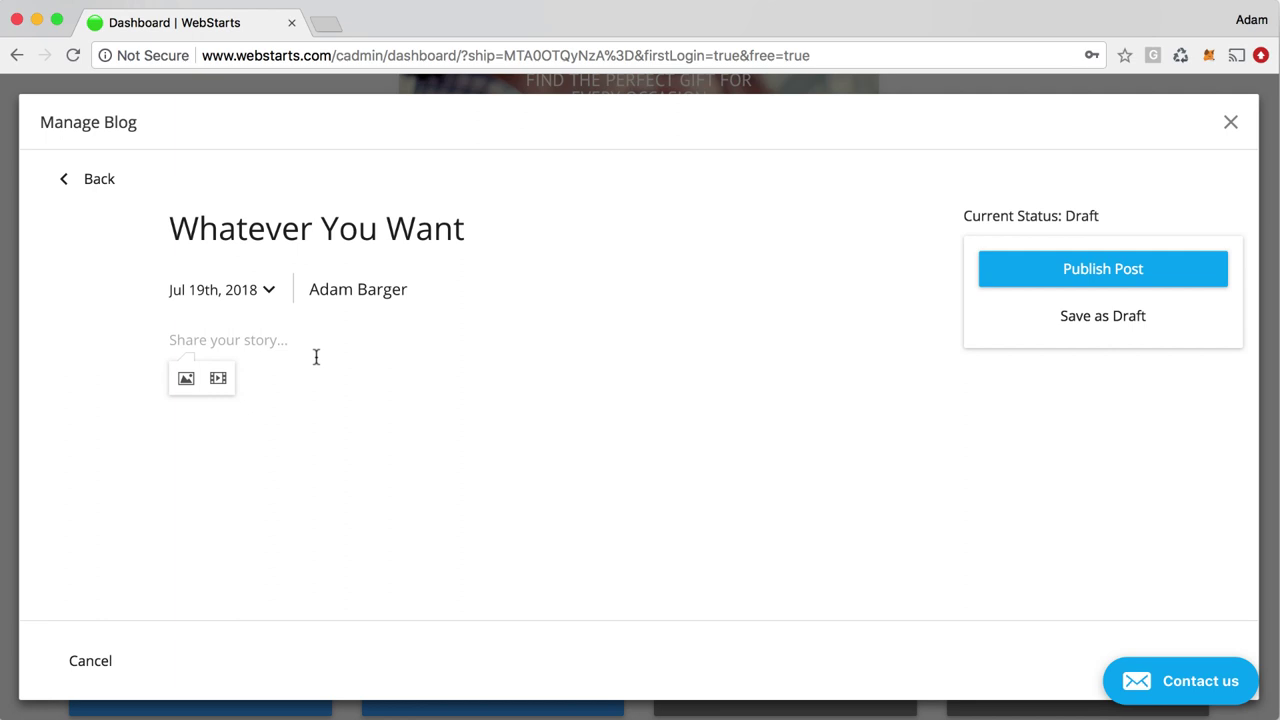
text(This )
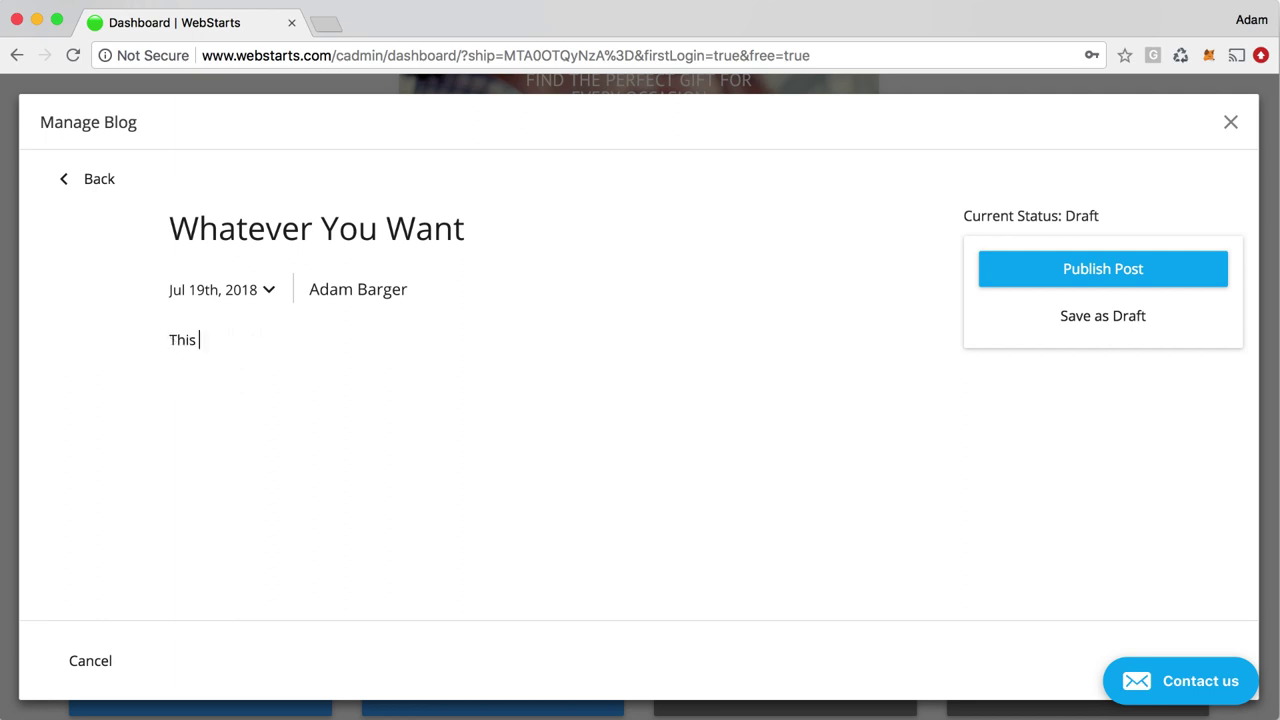
text(is my latest blog post.)
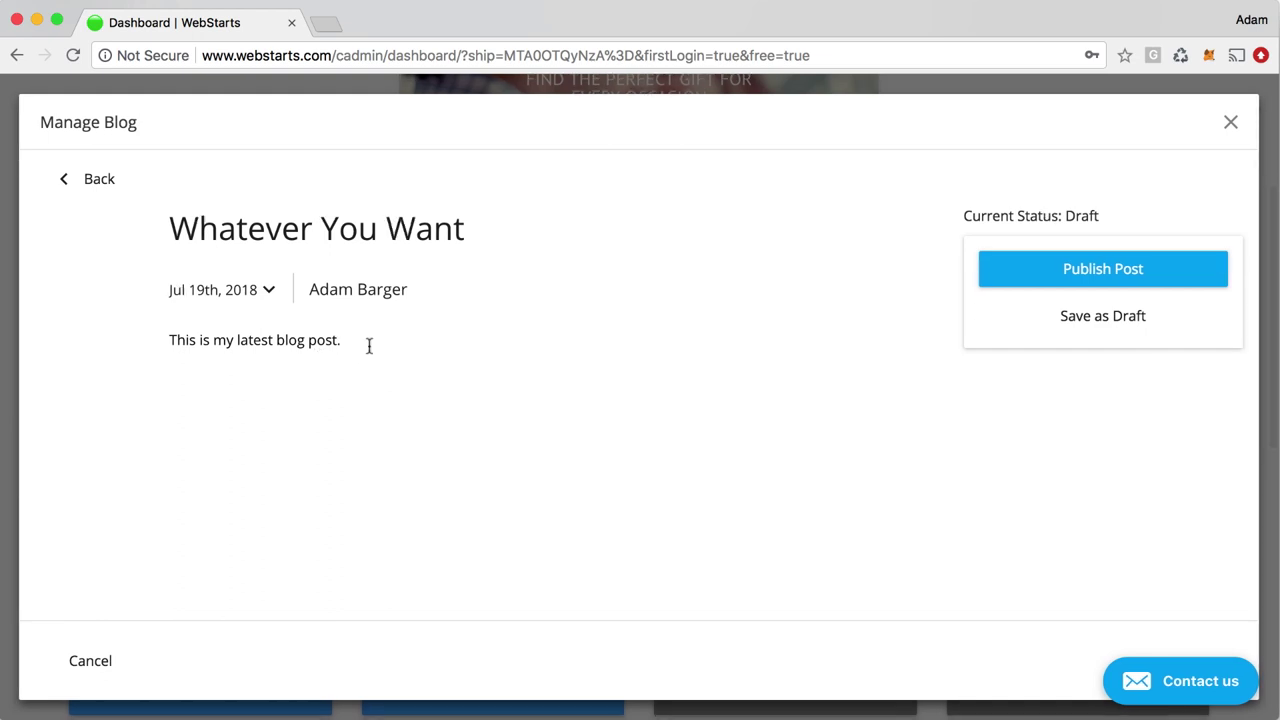
drag(341, 343, 237, 345)
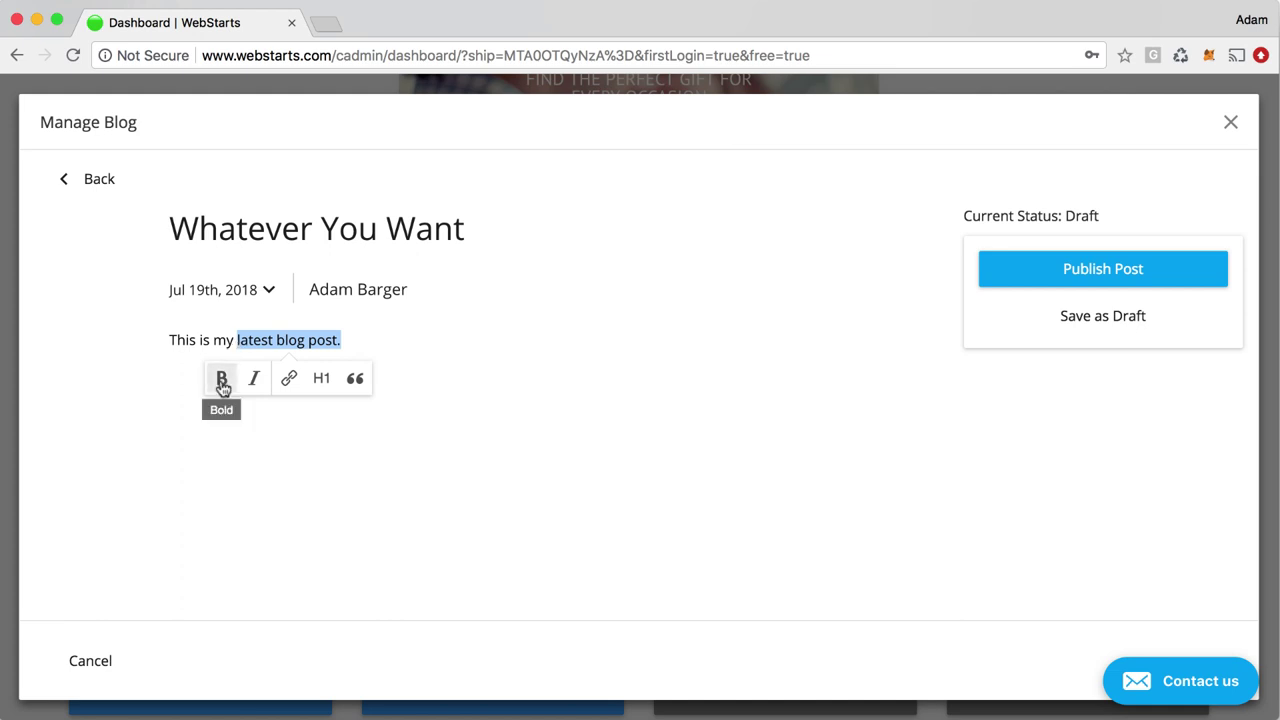
click(288, 381)
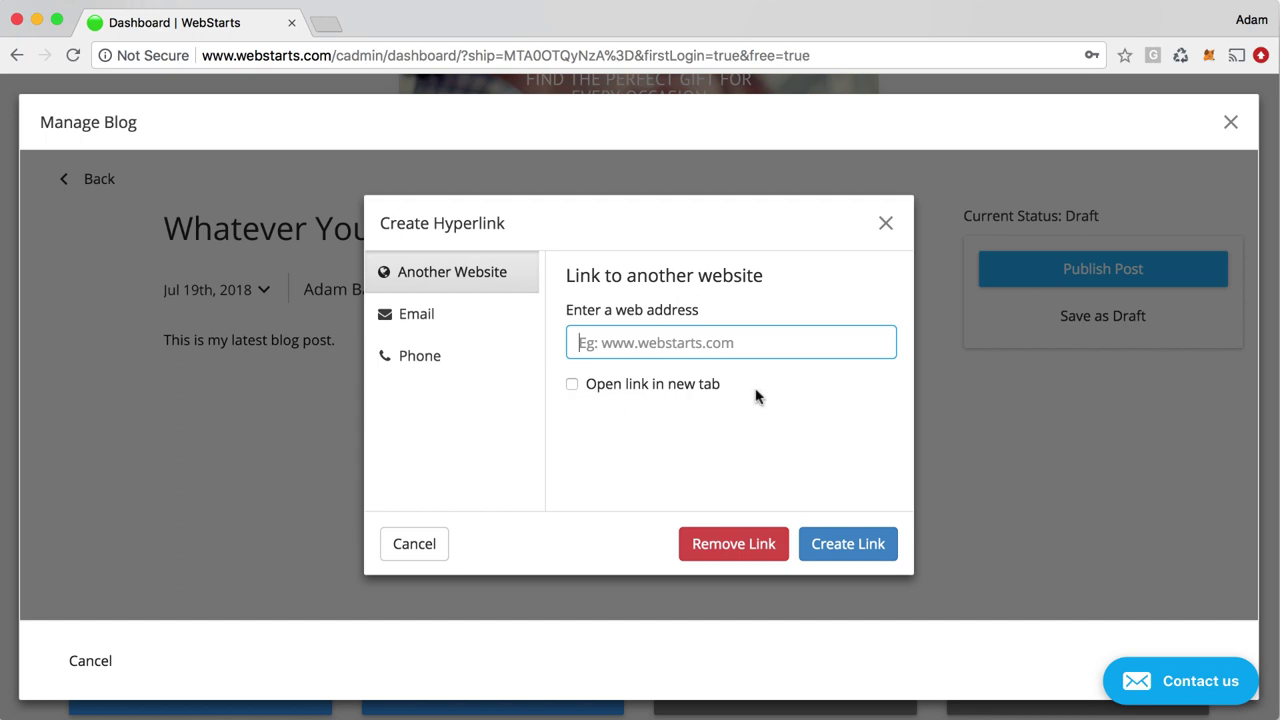
click(886, 223)
Format the body line 'This is my latest blog post.' as a block quote instead of a heading
drag(343, 340, 203, 350)
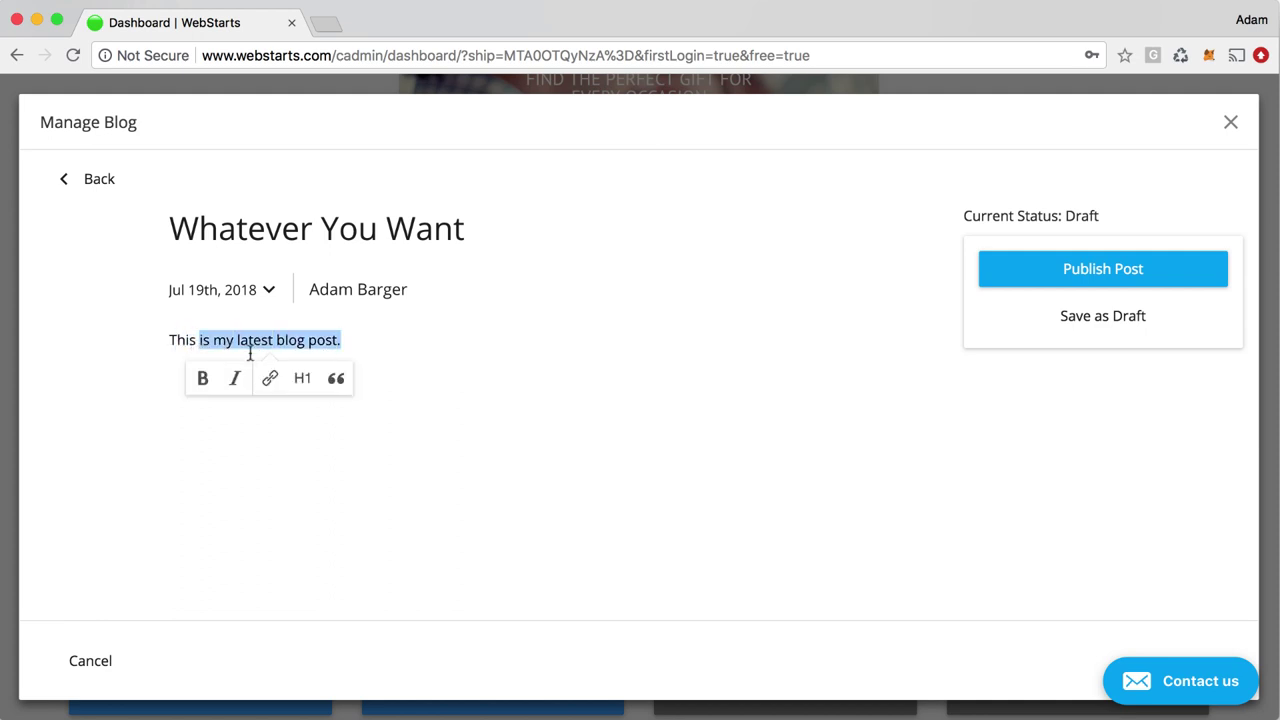
click(302, 388)
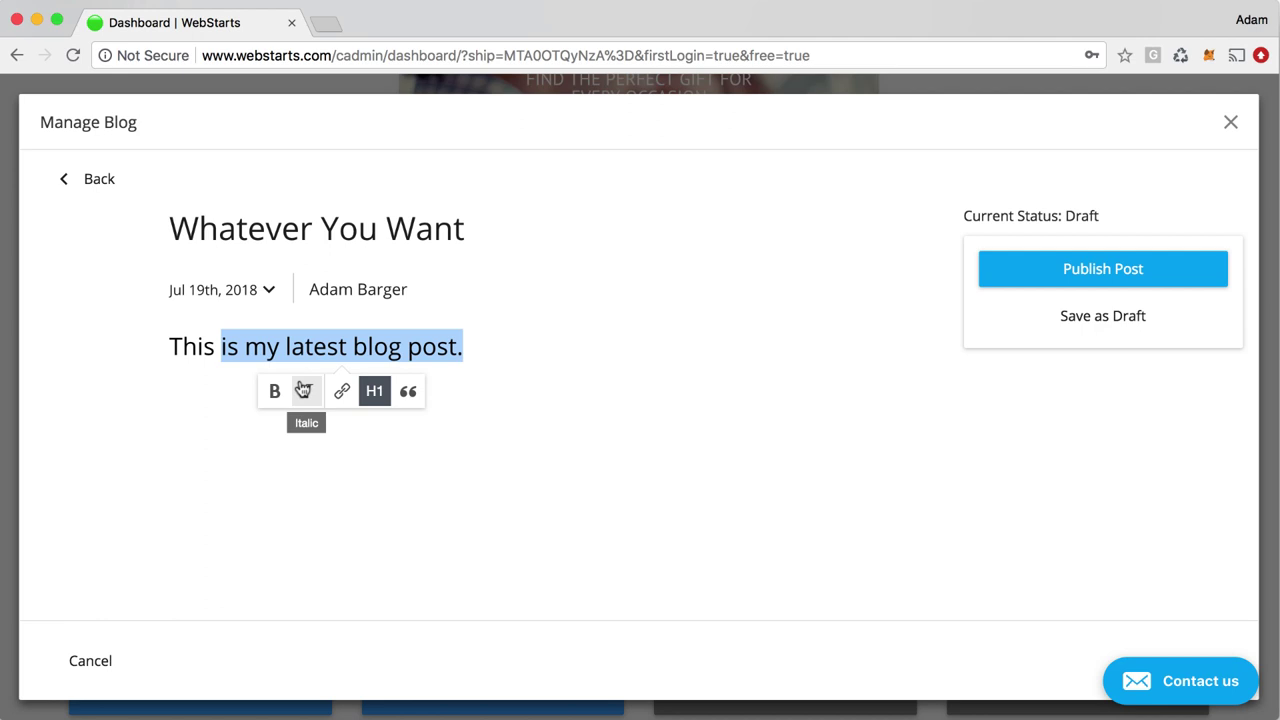
click(405, 393)
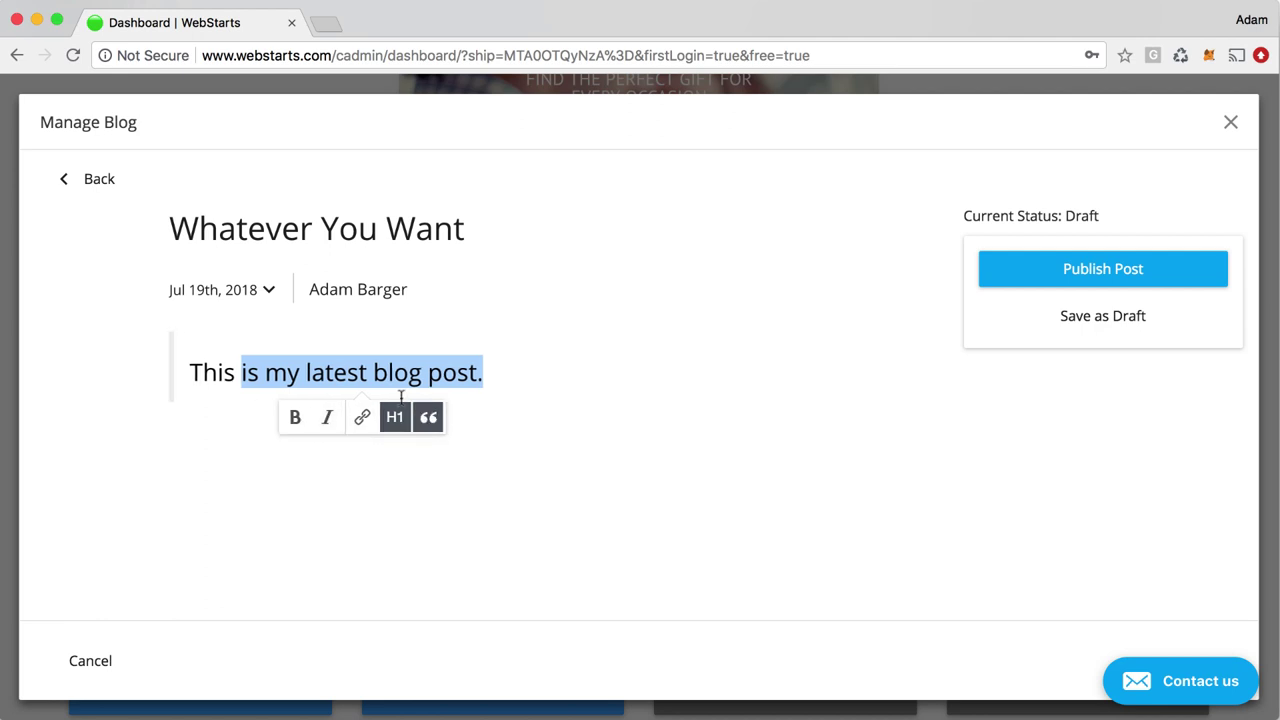
click(493, 382)
drag(503, 374, 172, 364)
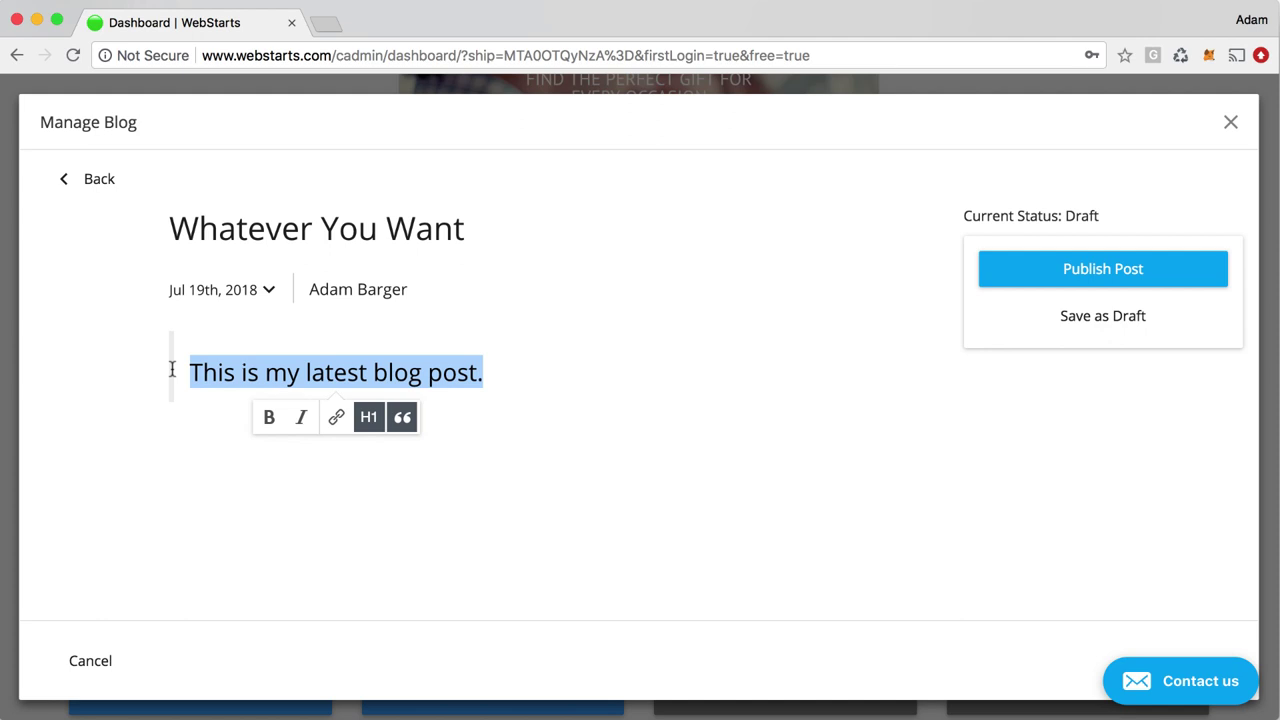
click(514, 420)
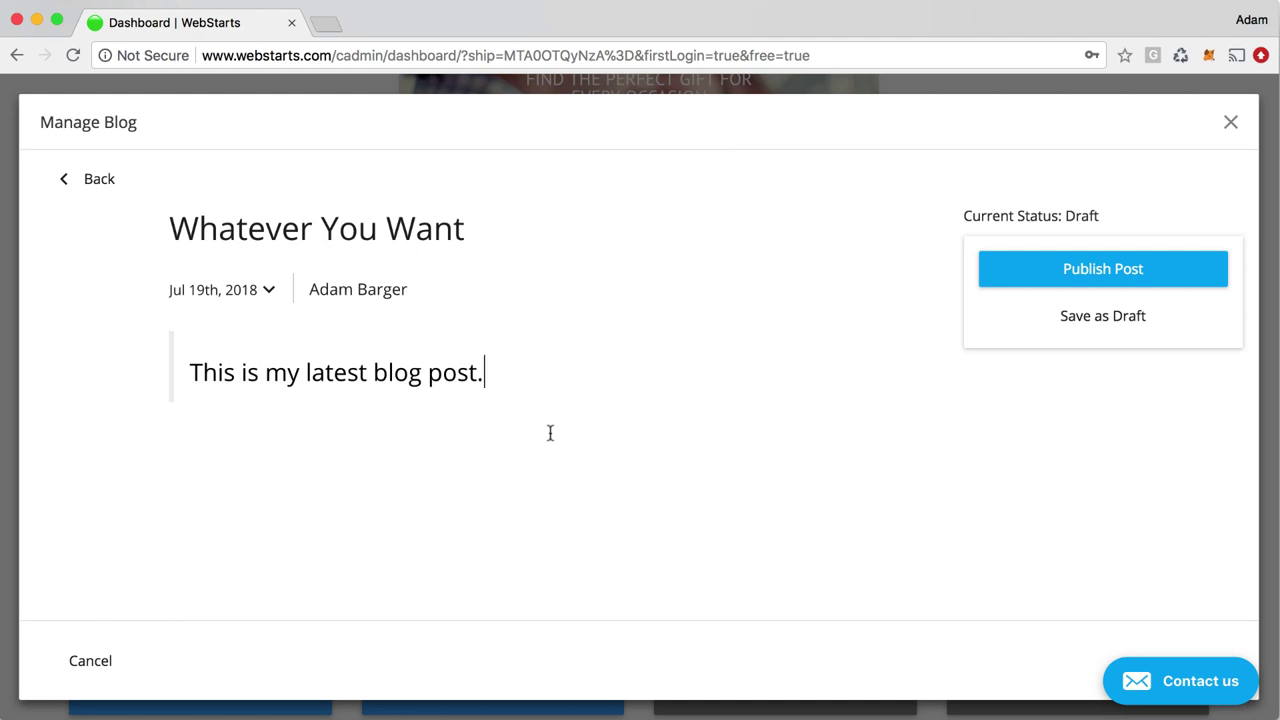
Save 'Whatever You Want' as a draft, then reopen it from All Posts with Edit post
click(1099, 326)
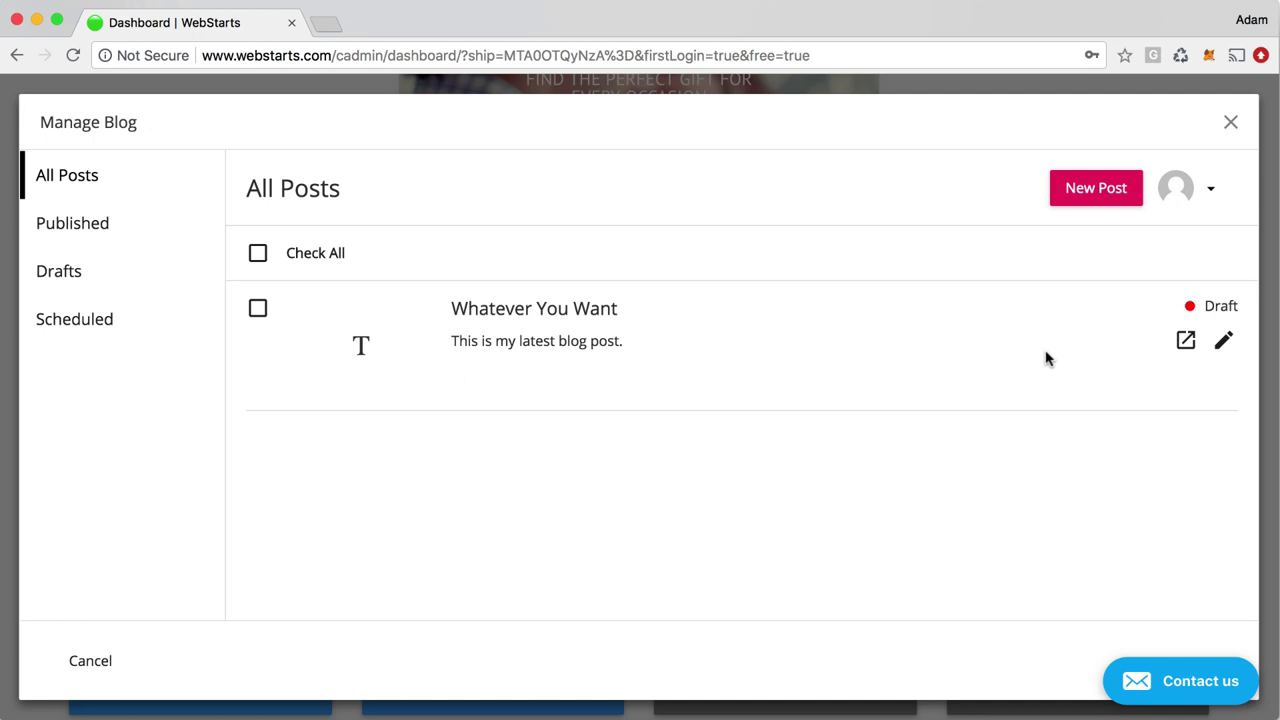
drag(446, 310, 612, 310)
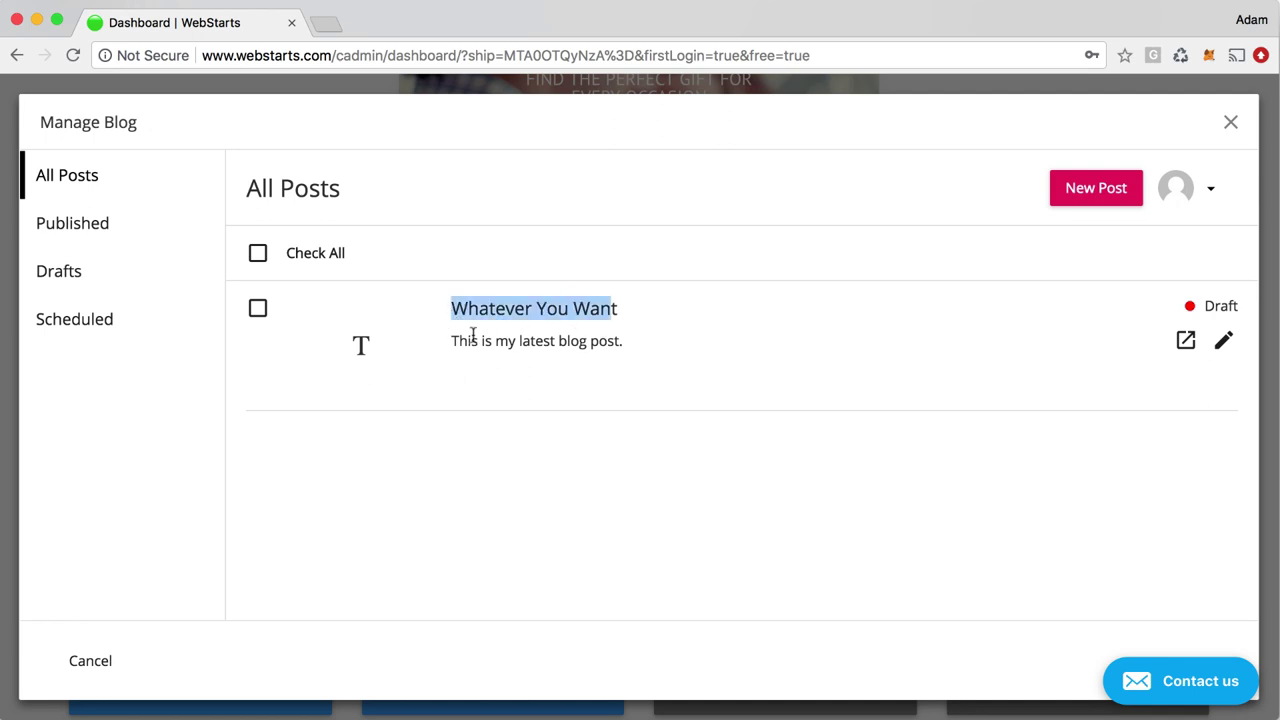
drag(468, 340, 516, 341)
drag(618, 345, 686, 355)
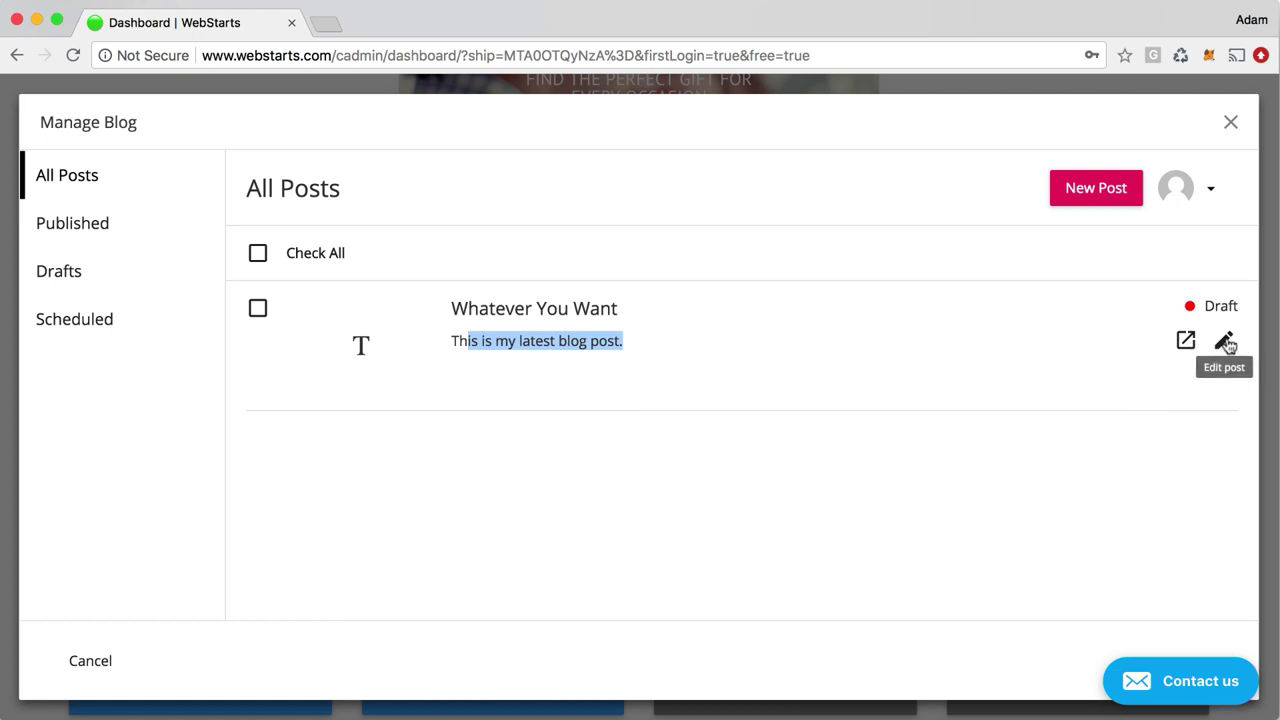
click(1224, 341)
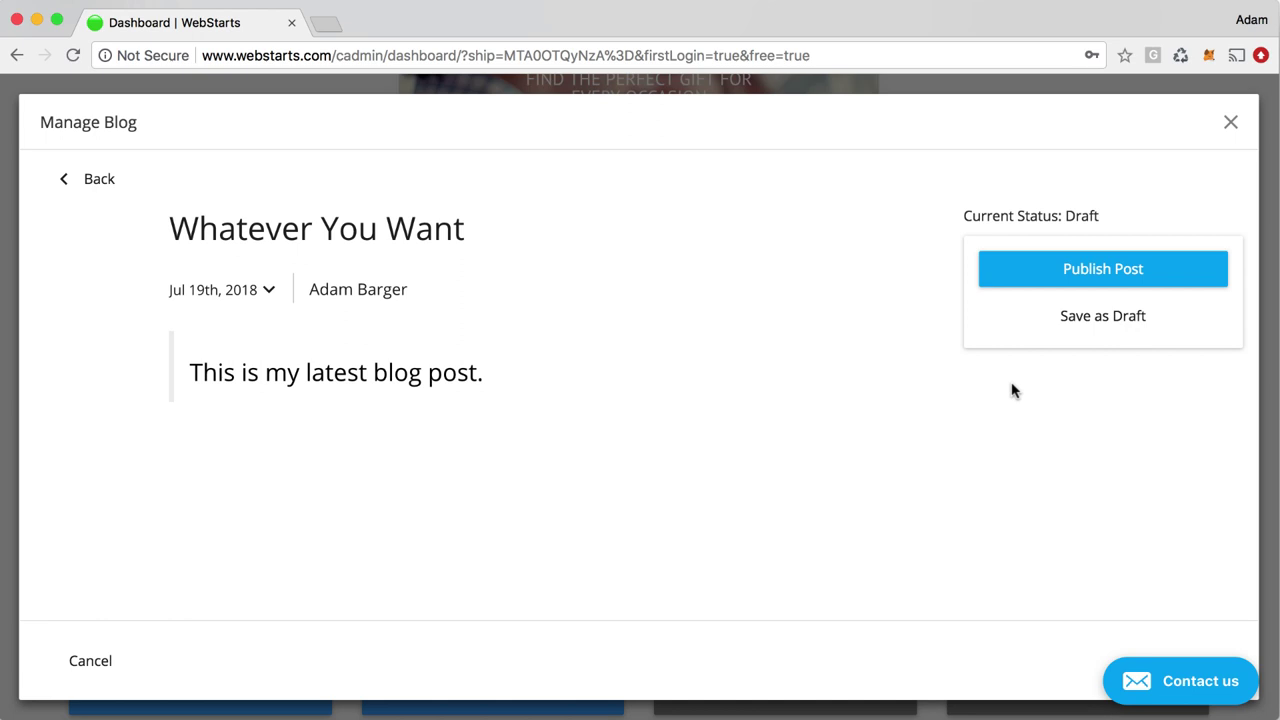
Insert the Tablet stock photo of a man with a stylus below the post text, then close the editor
click(173, 348)
click(488, 374)
key(Return)
click(220, 405)
click(460, 157)
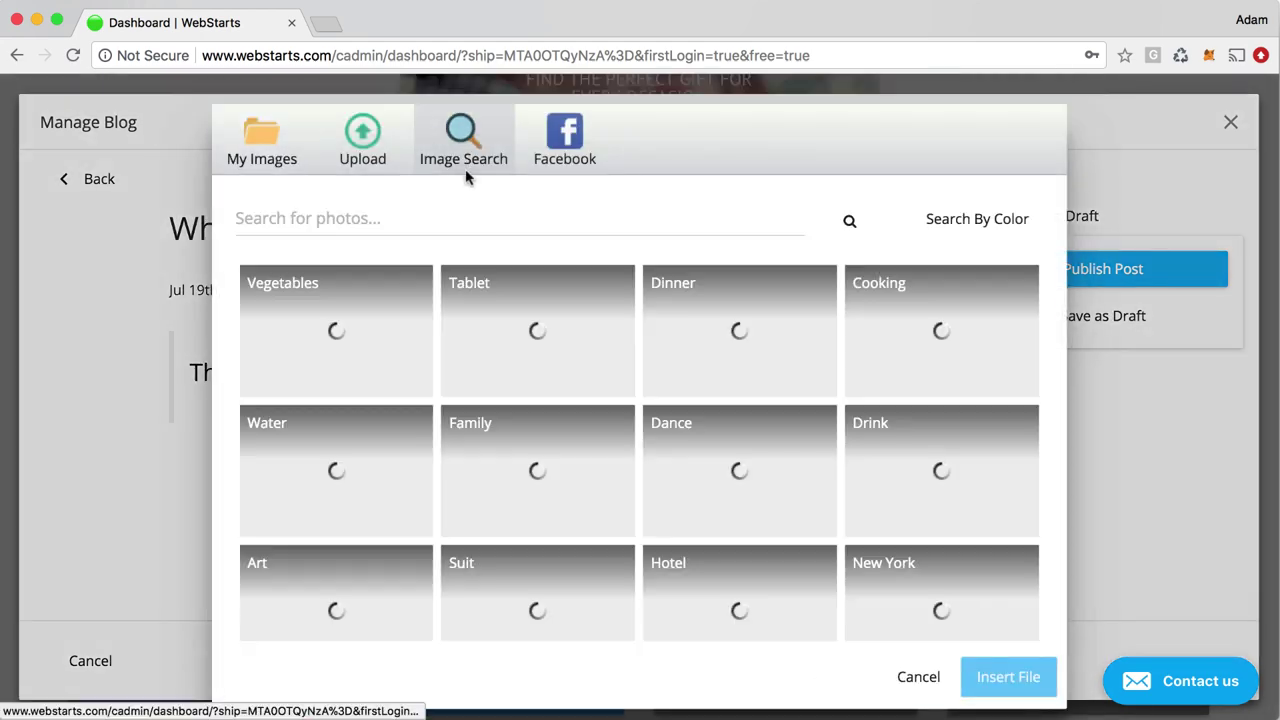
click(508, 326)
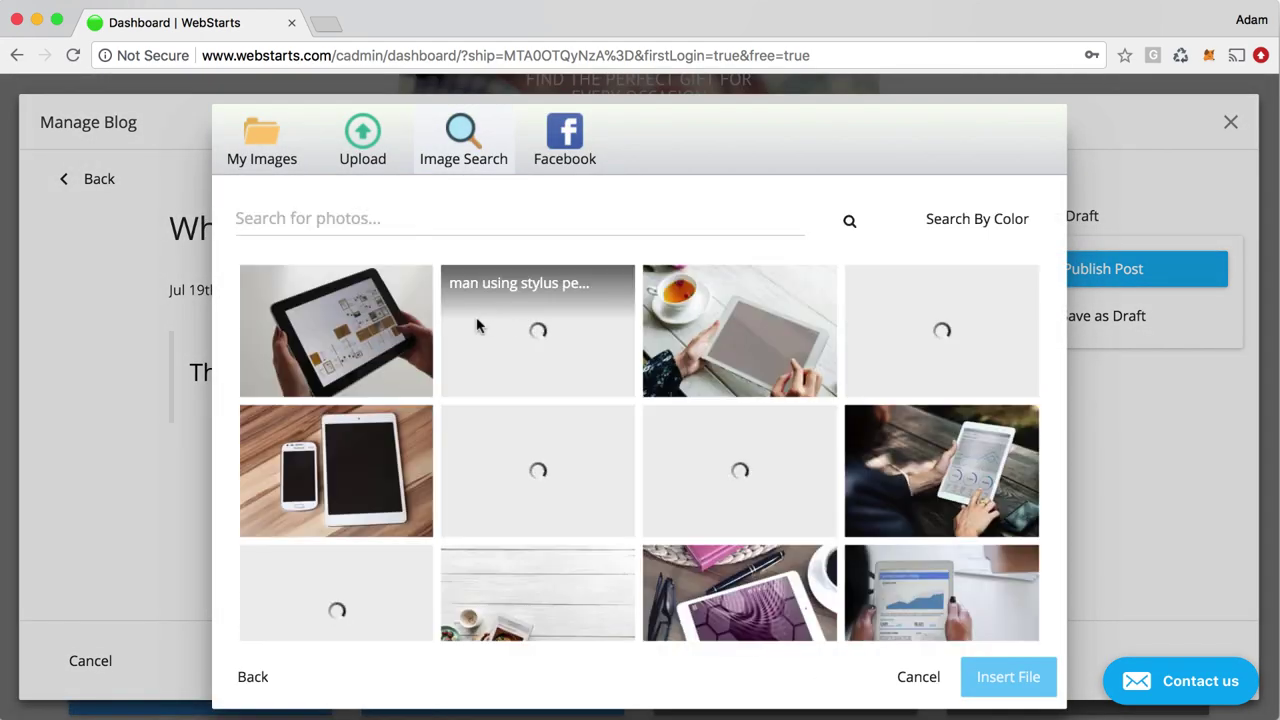
click(480, 325)
click(1004, 679)
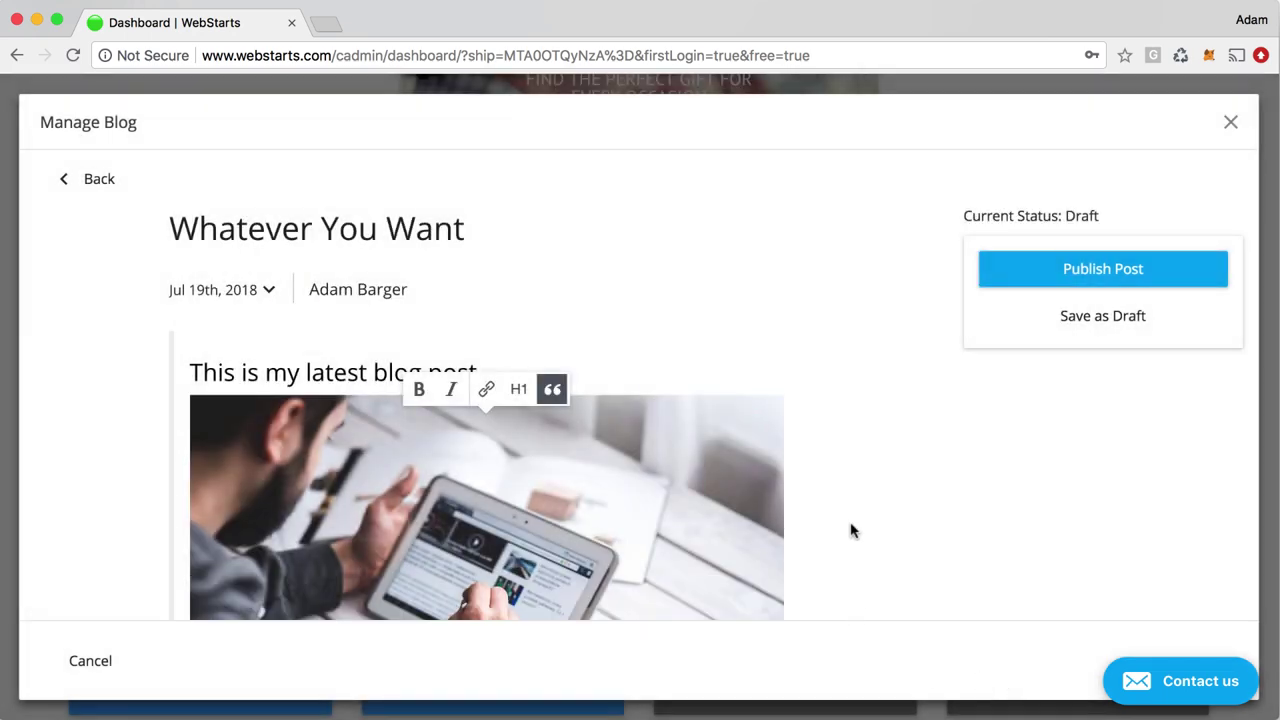
scroll(863, 526, down, 3)
click(1074, 326)
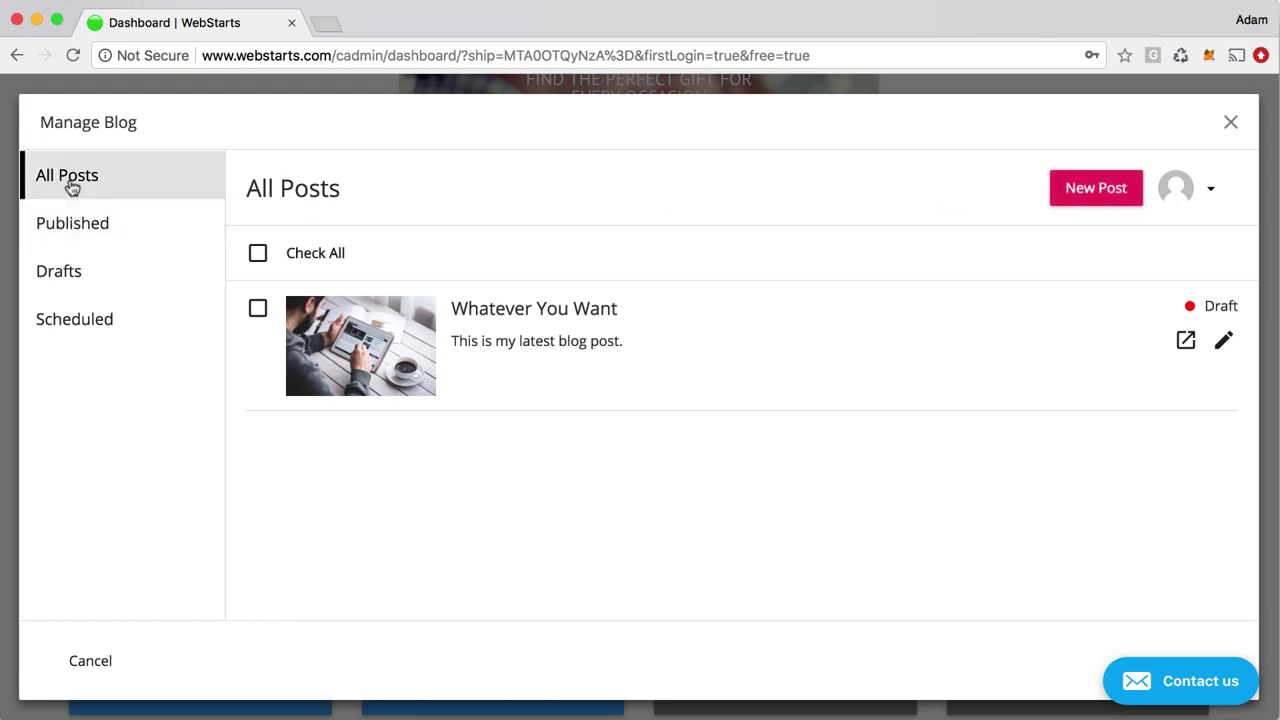
Filter the posts list by Published, Drafts and Scheduled in turn
click(72, 230)
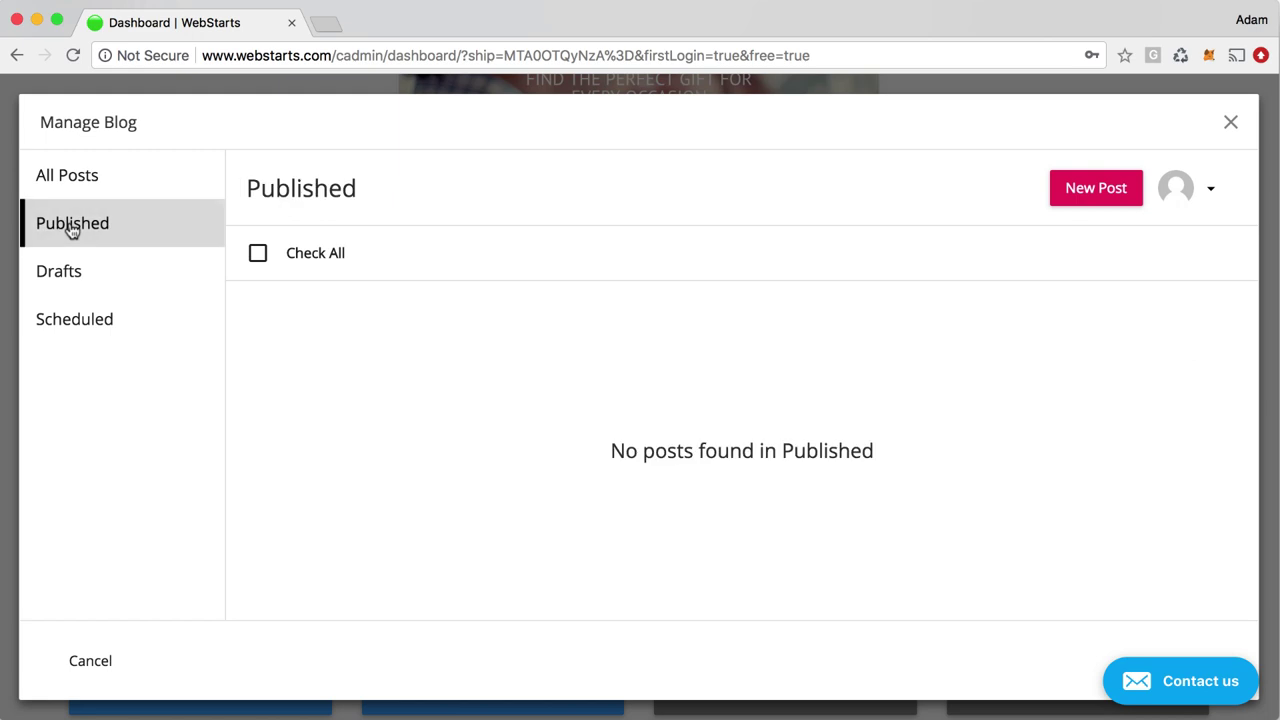
click(67, 279)
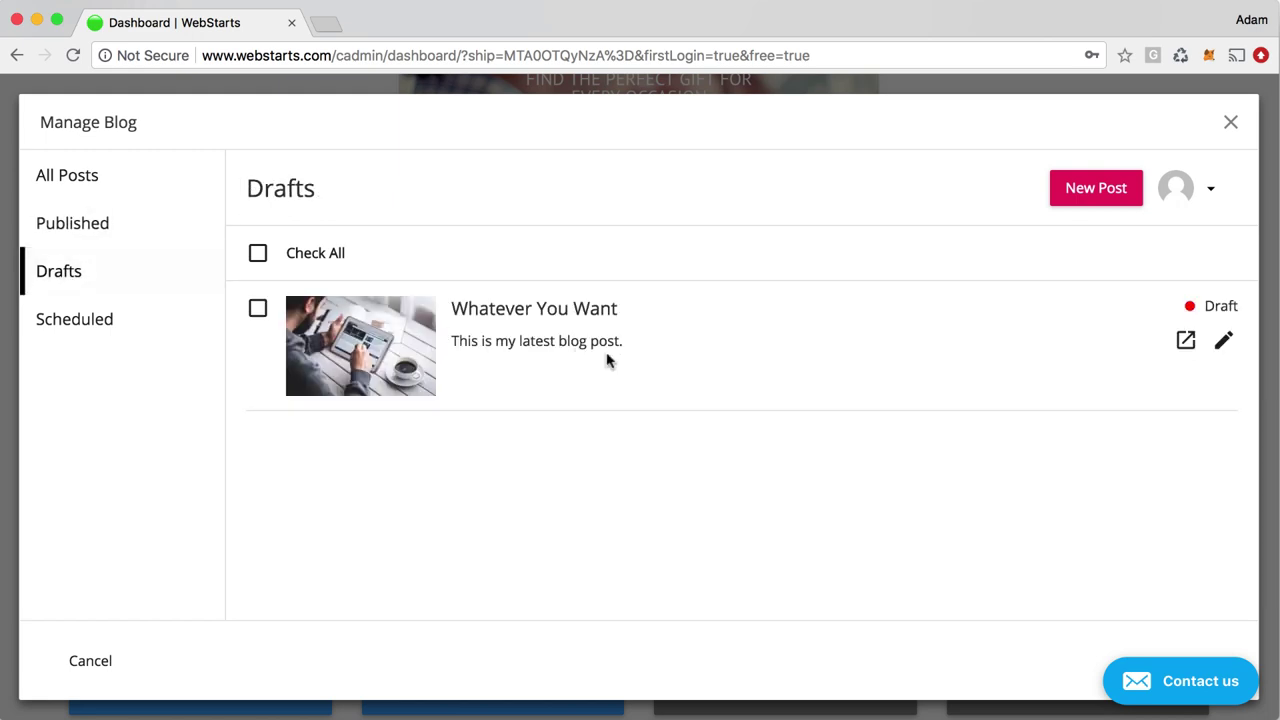
click(131, 332)
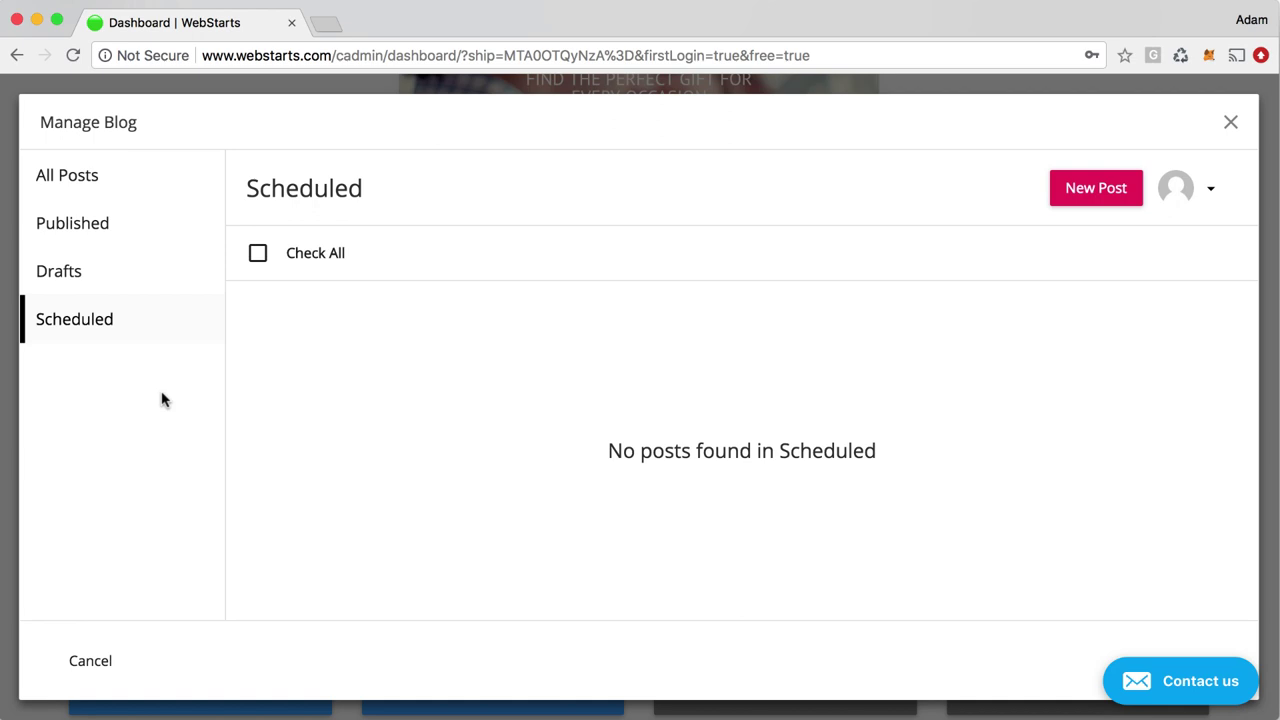
Open Manage Comments and check its Trash tab, which holds no comments
click(1215, 191)
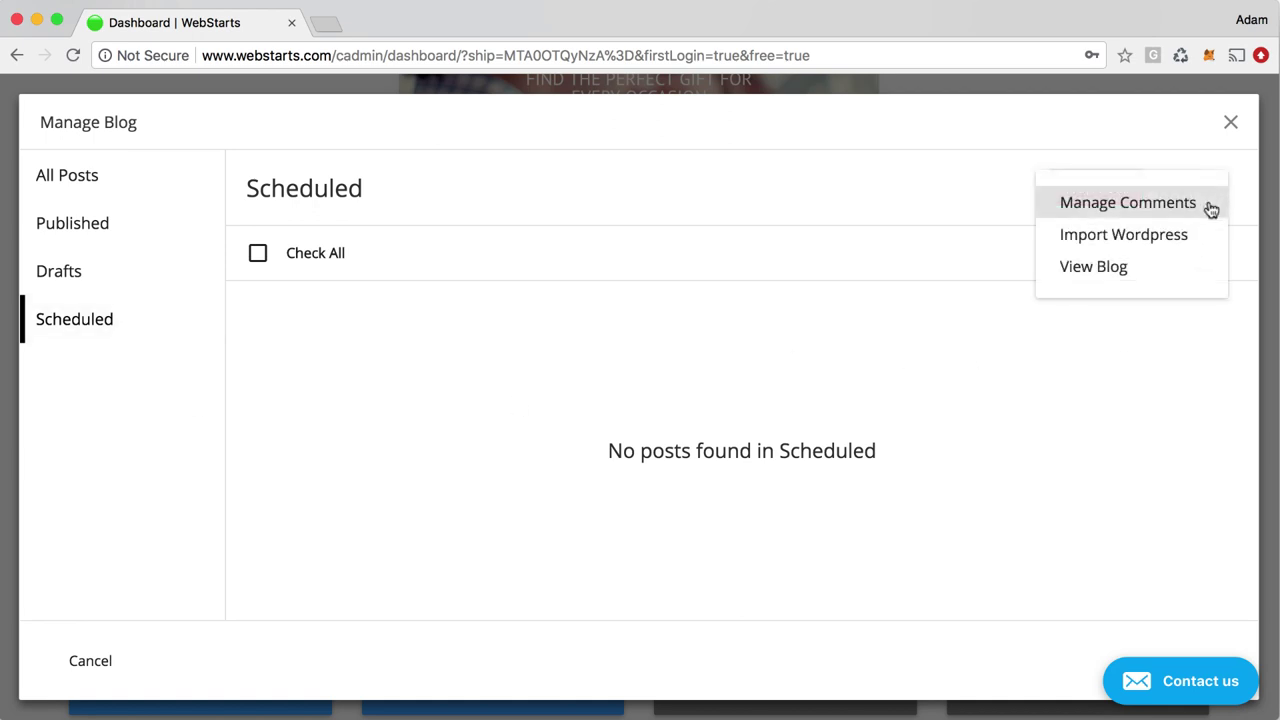
click(1128, 203)
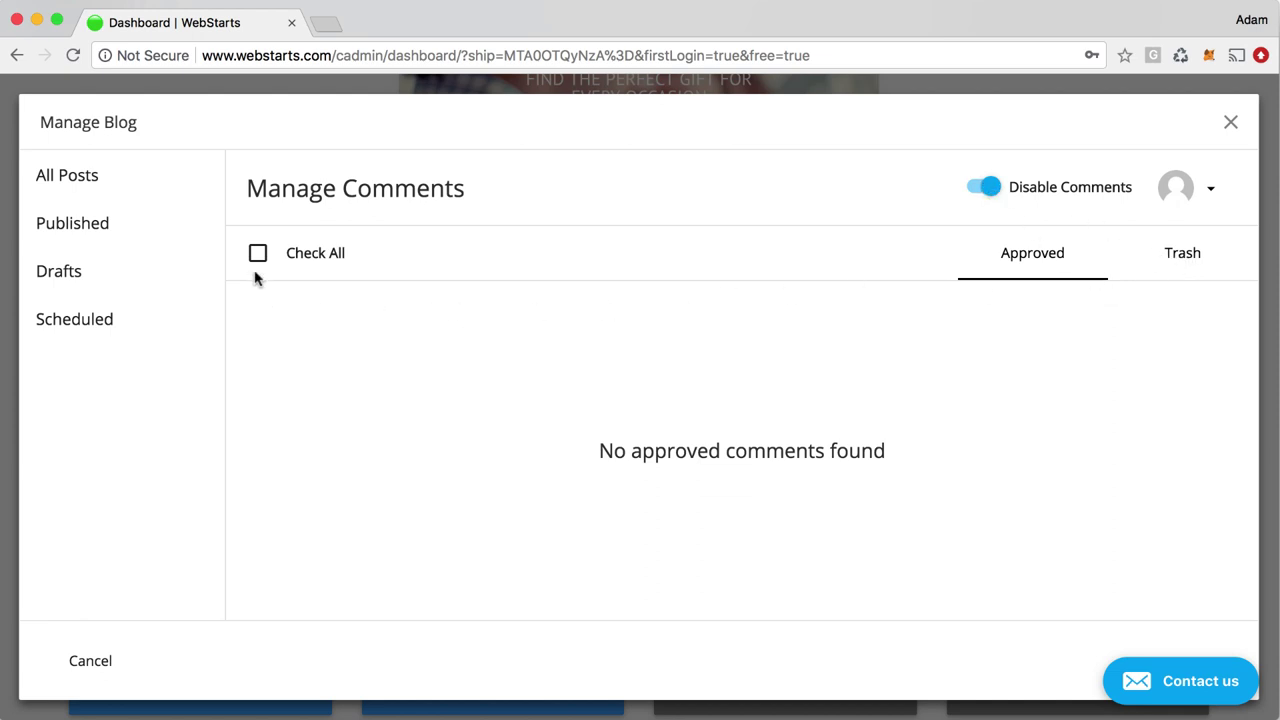
click(1206, 200)
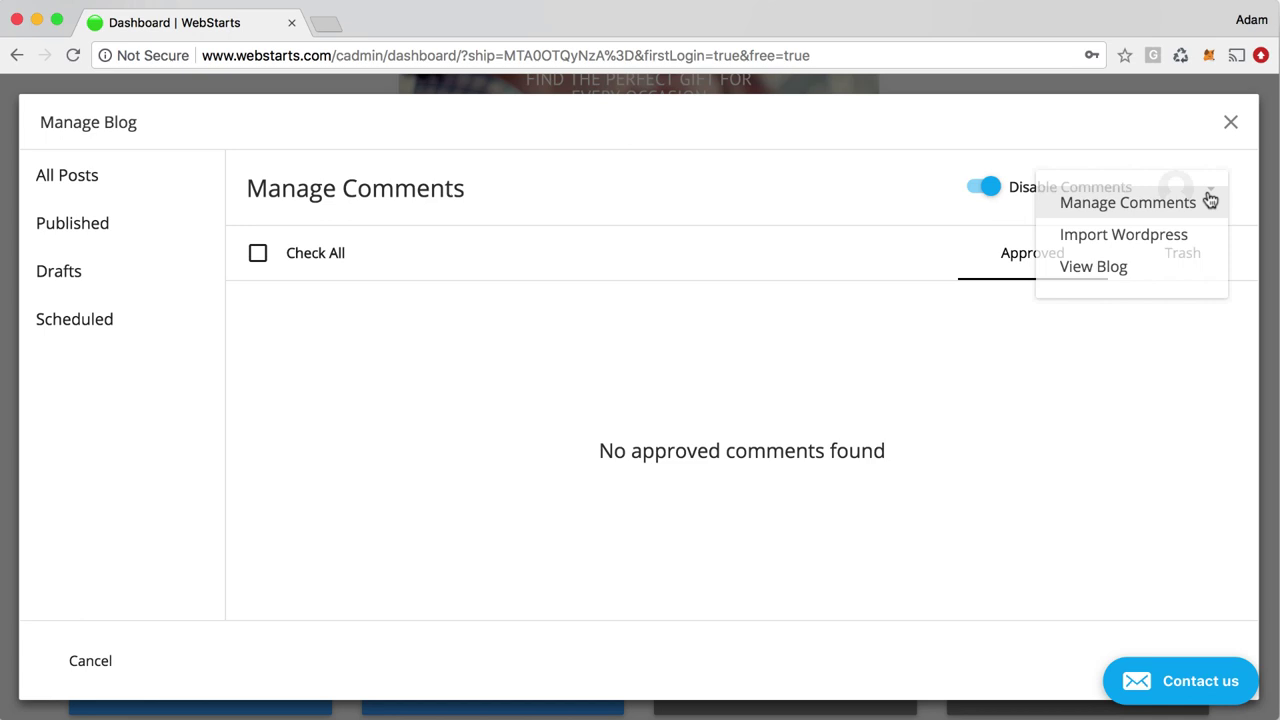
click(758, 306)
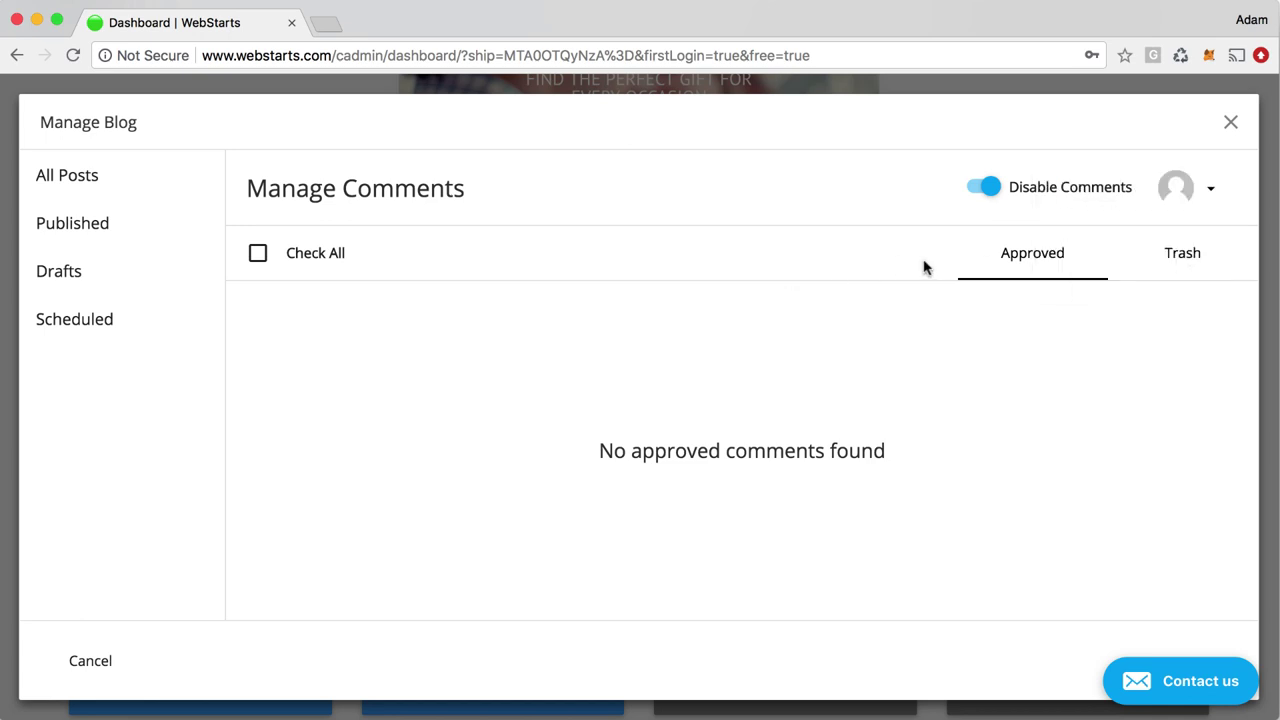
click(1201, 275)
click(1210, 200)
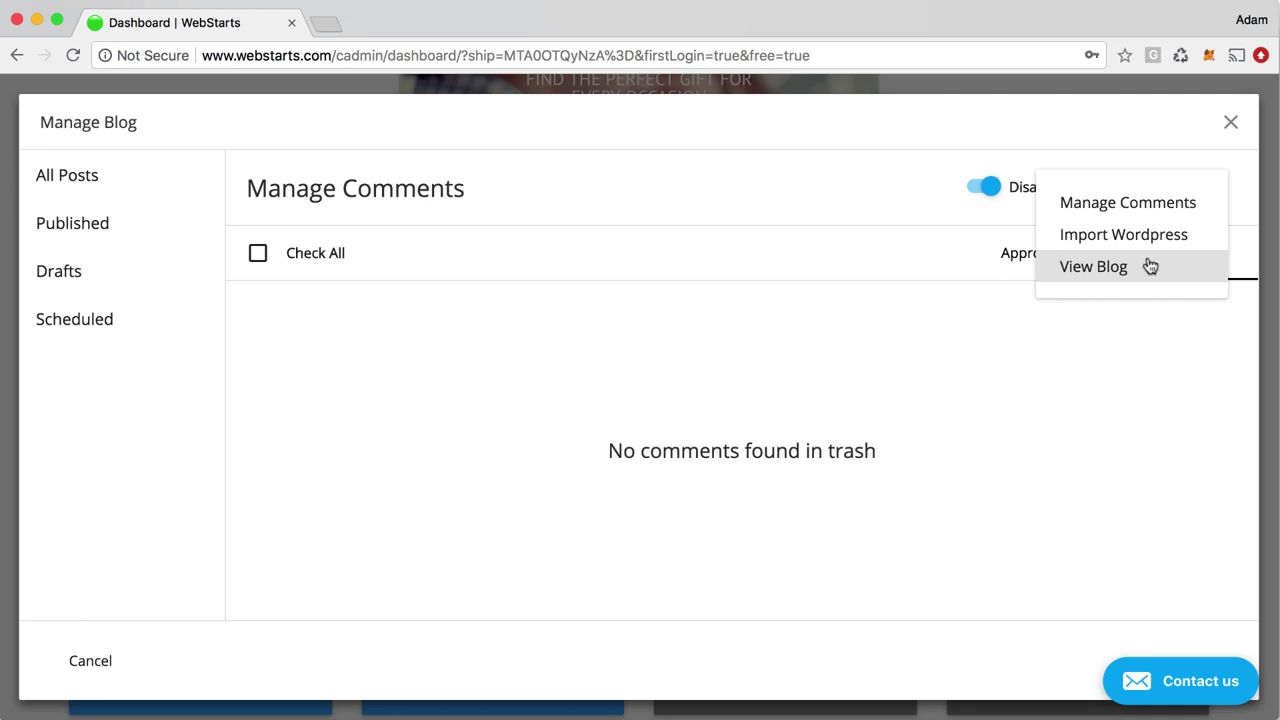
Visit Import Wordpress without uploading a file, then view the live blog in a new tab
click(1153, 245)
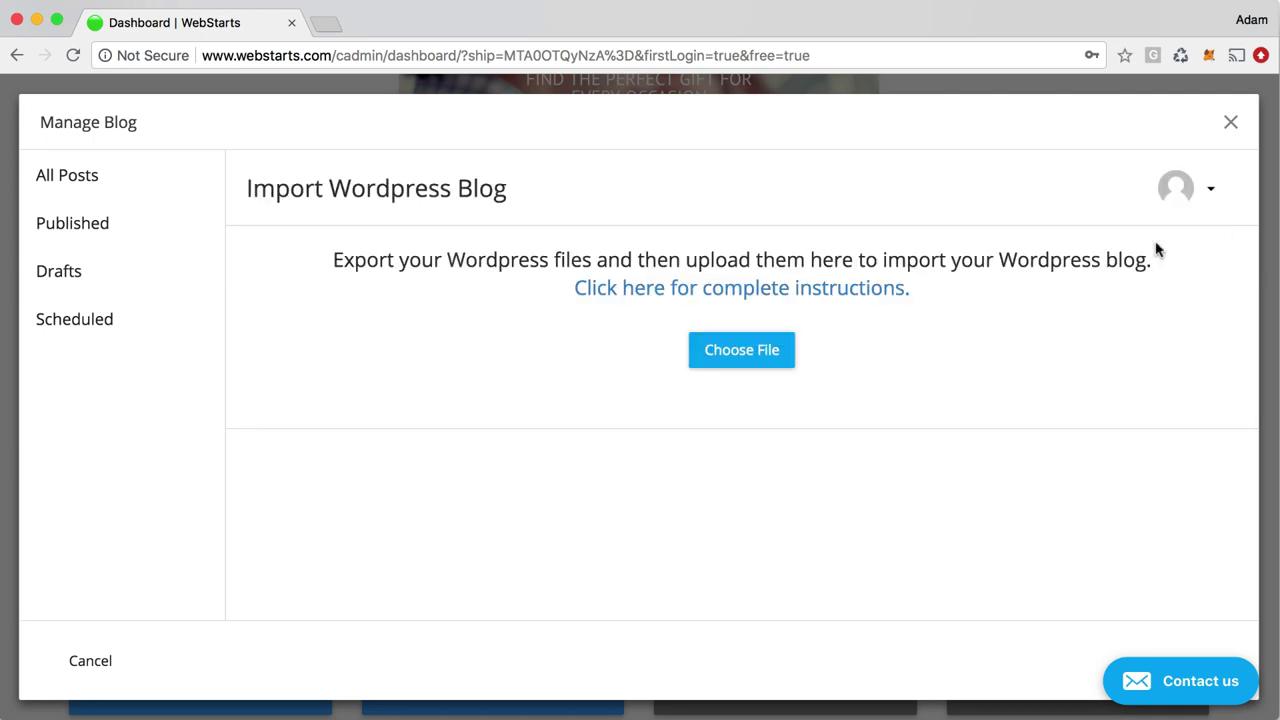
click(785, 350)
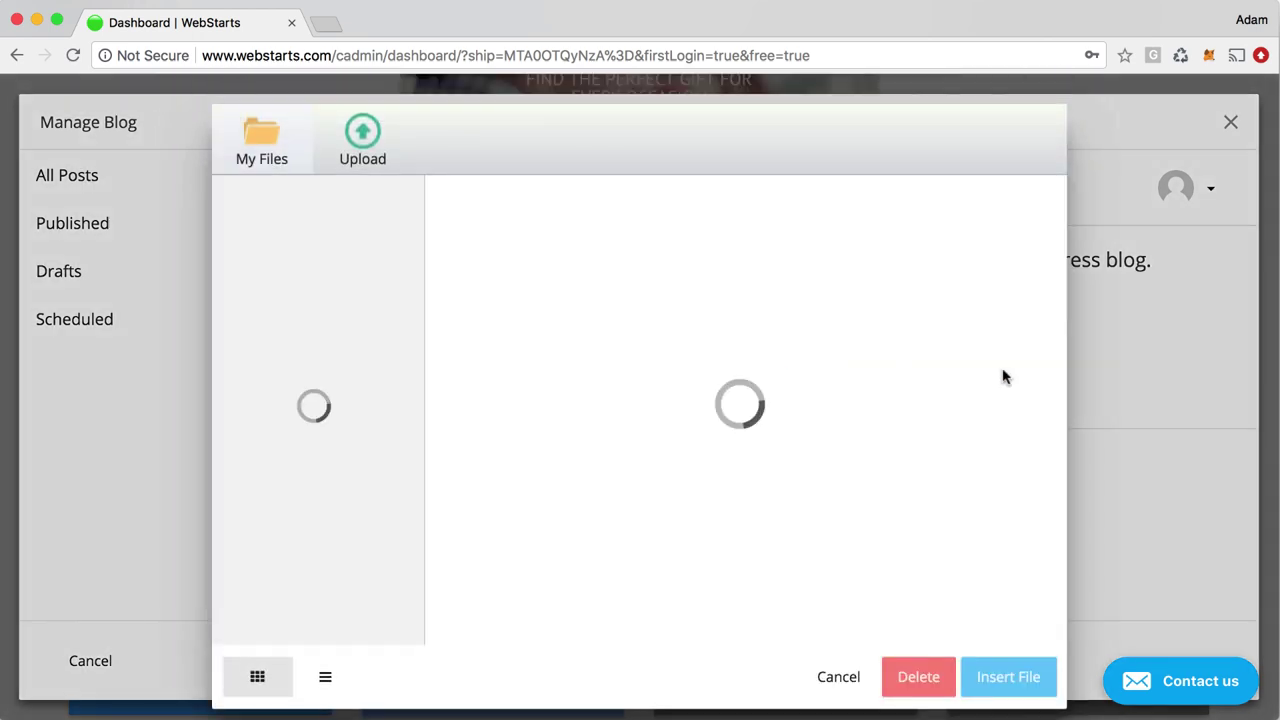
click(848, 679)
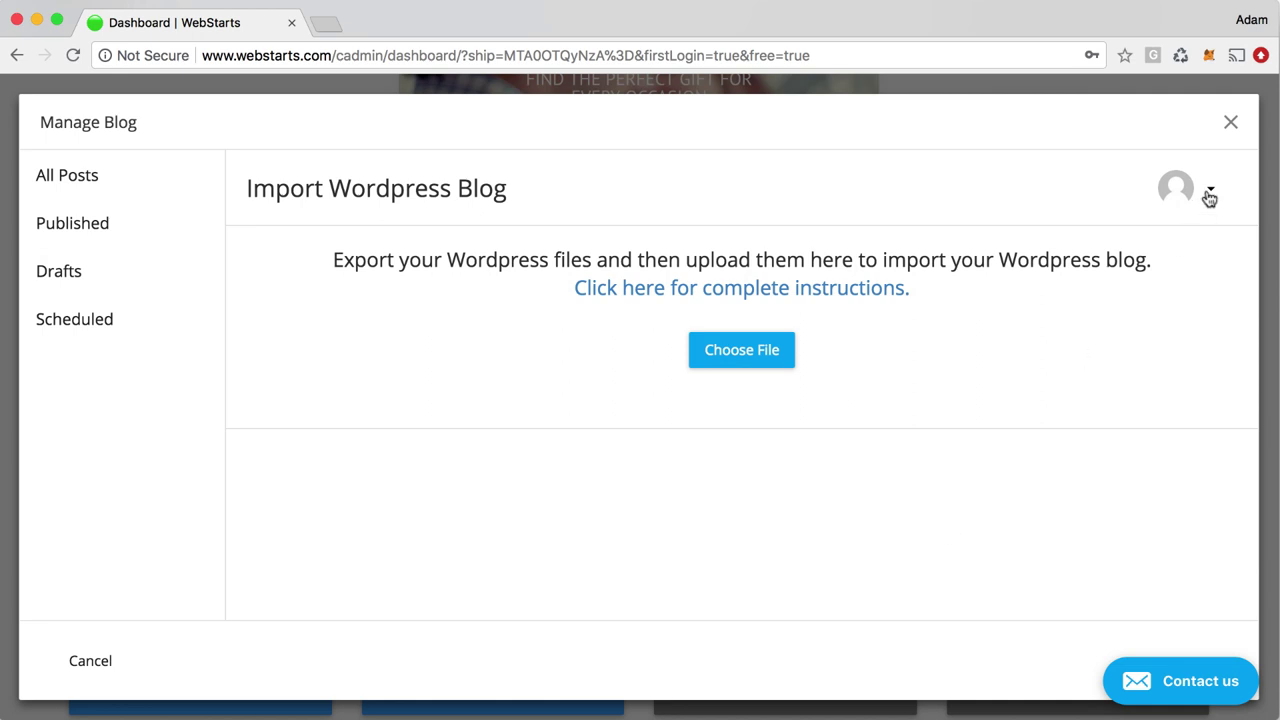
click(1211, 196)
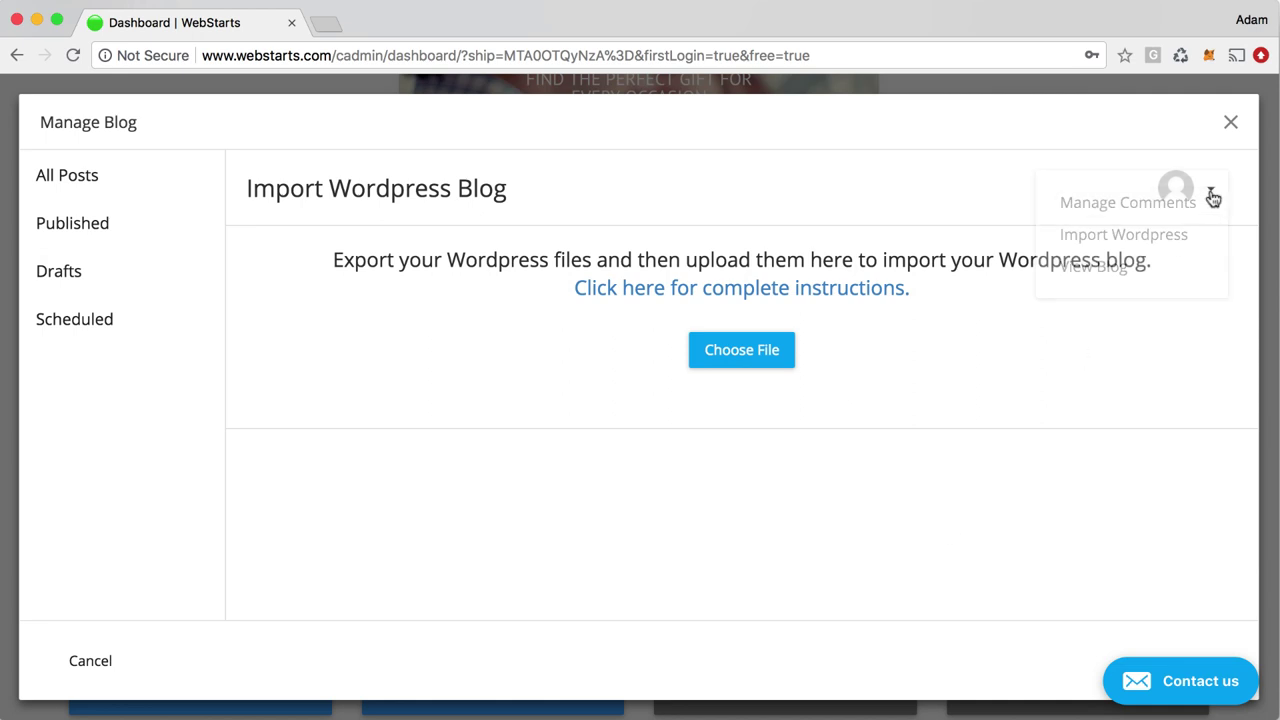
click(1149, 272)
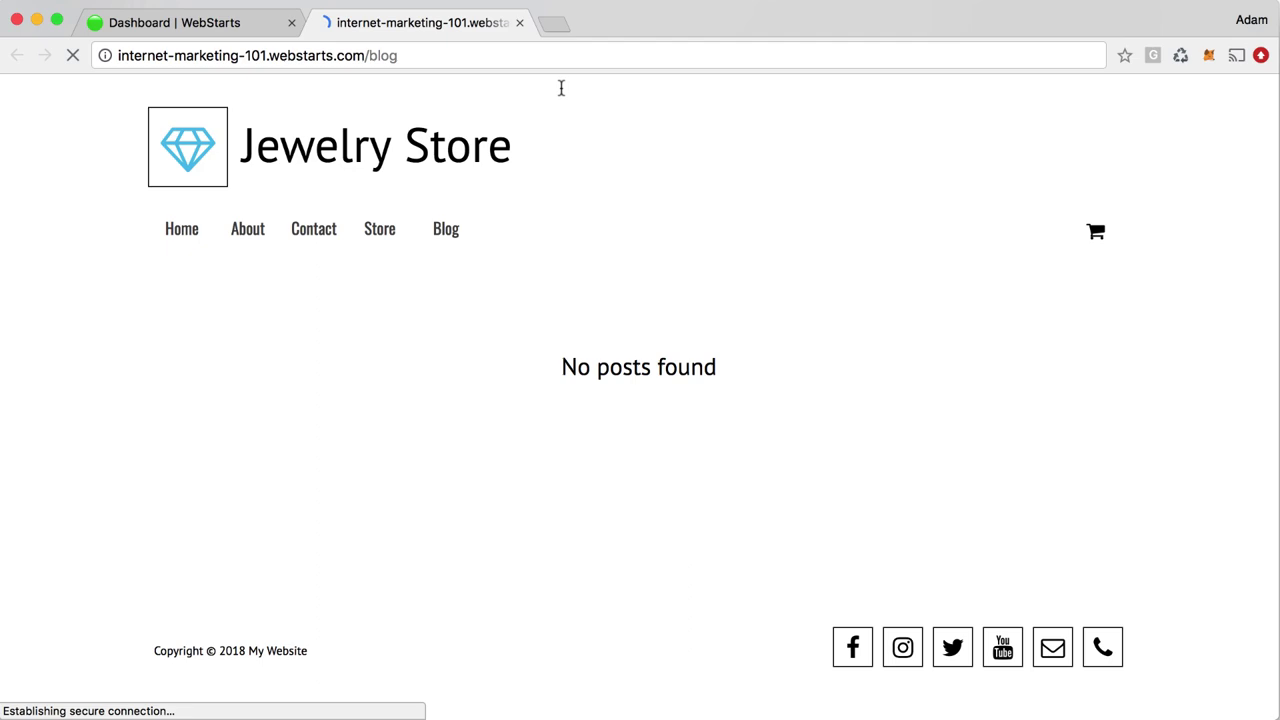
Close the live blog tab and Manage Blog, then open the Store manager's Products page
click(520, 23)
click(1231, 125)
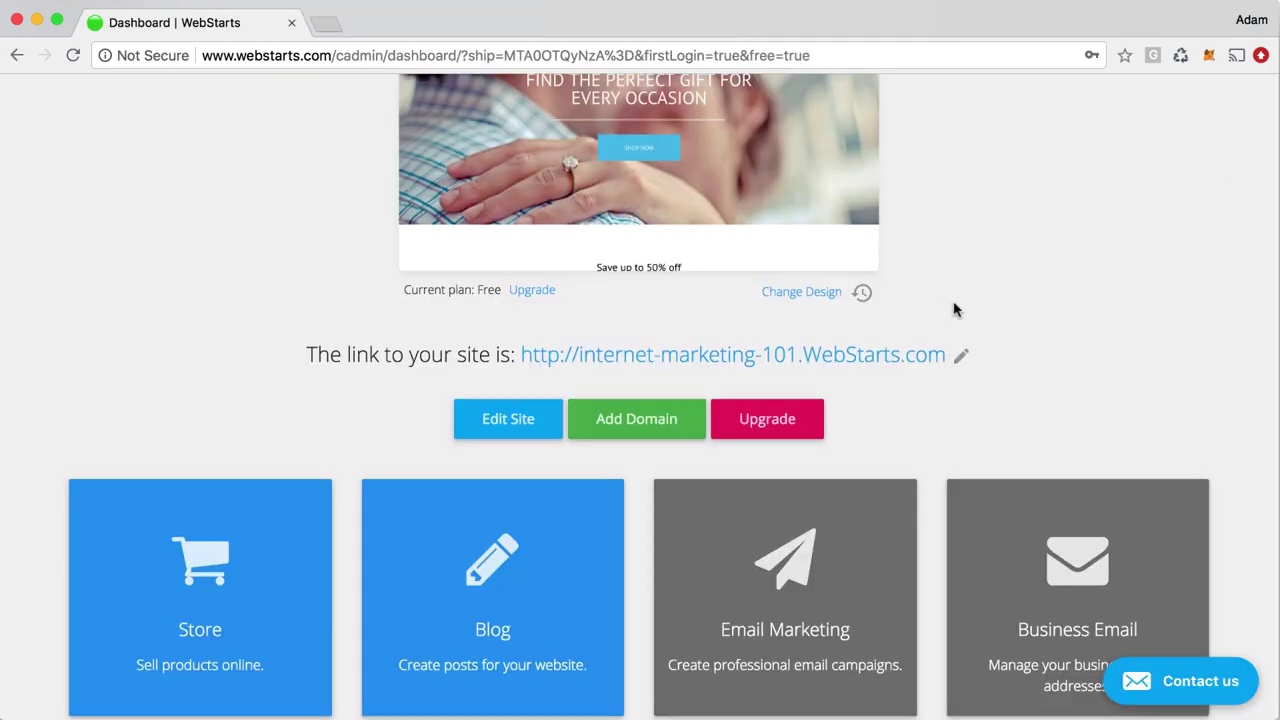
scroll(955, 310, up, 3)
scroll(955, 310, down, 5)
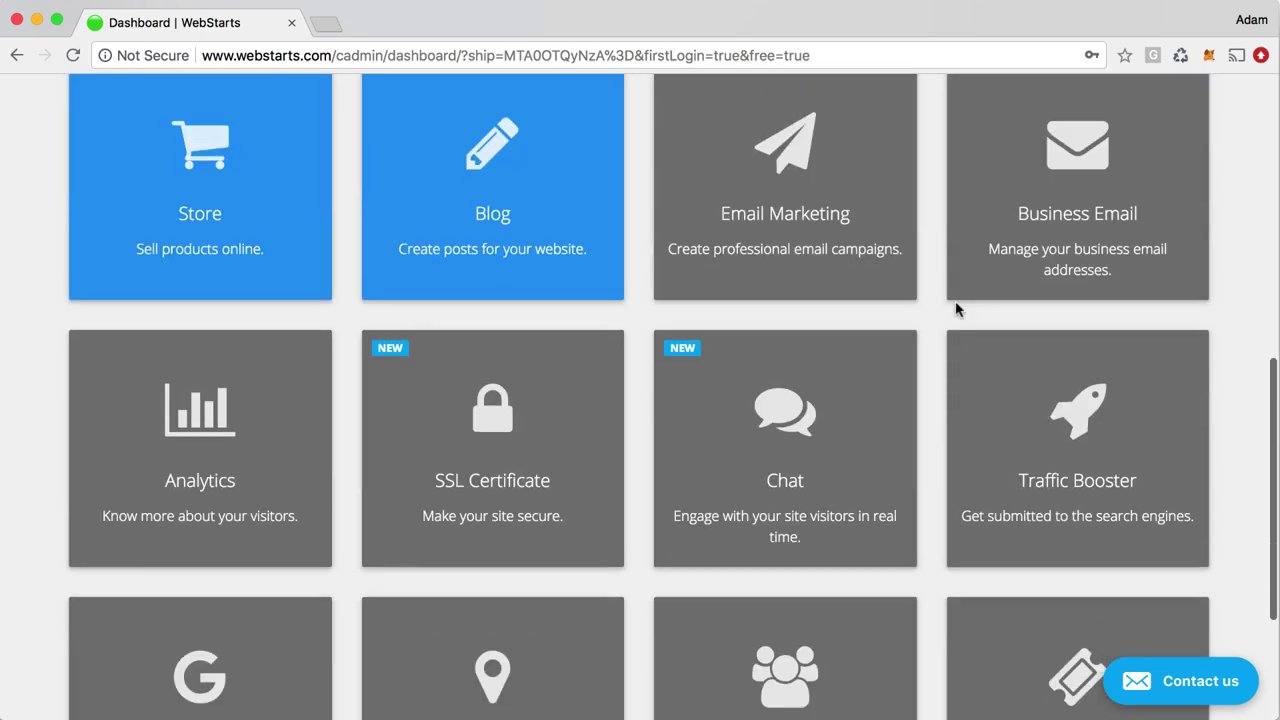
scroll(474, 266, up, 5)
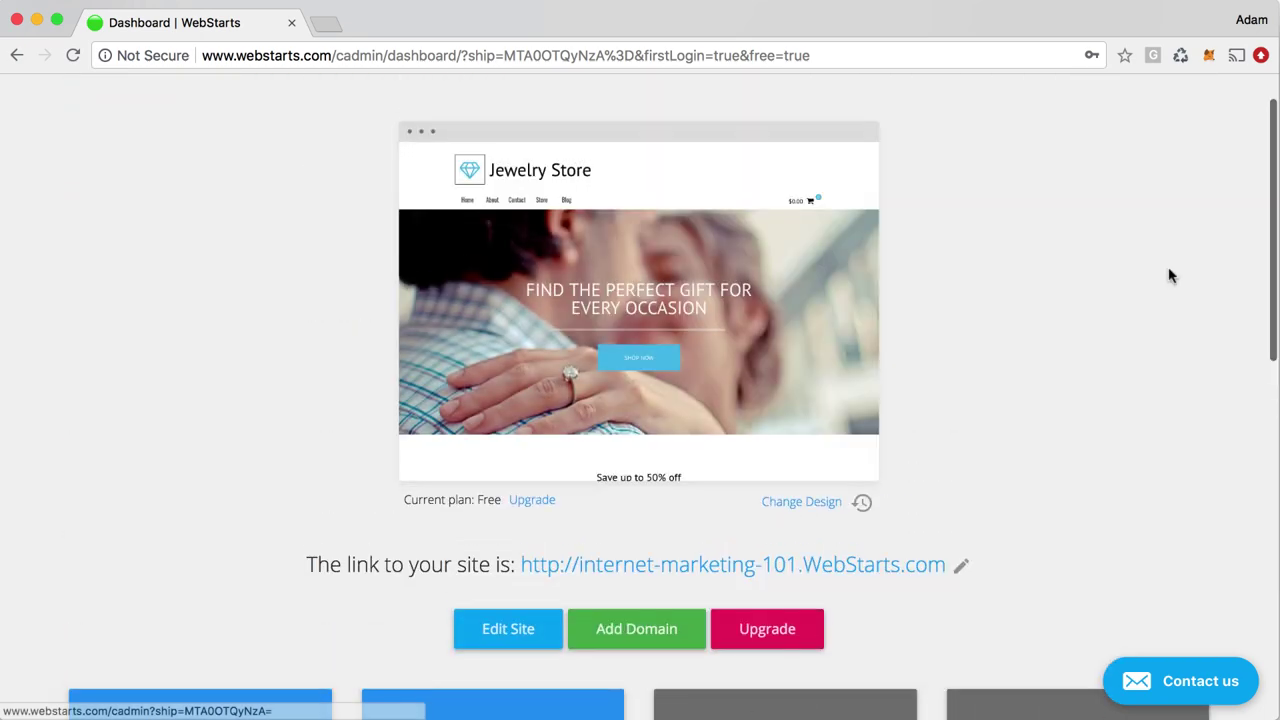
scroll(1110, 315, down, 3)
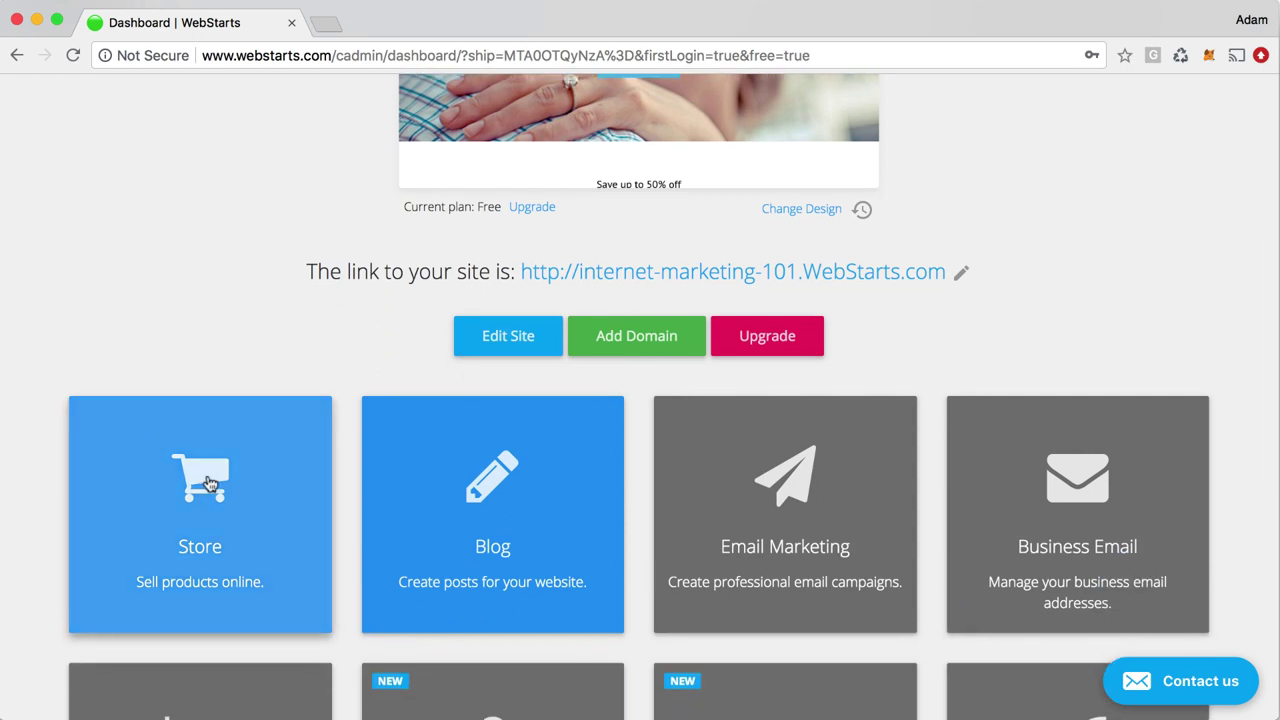
click(212, 486)
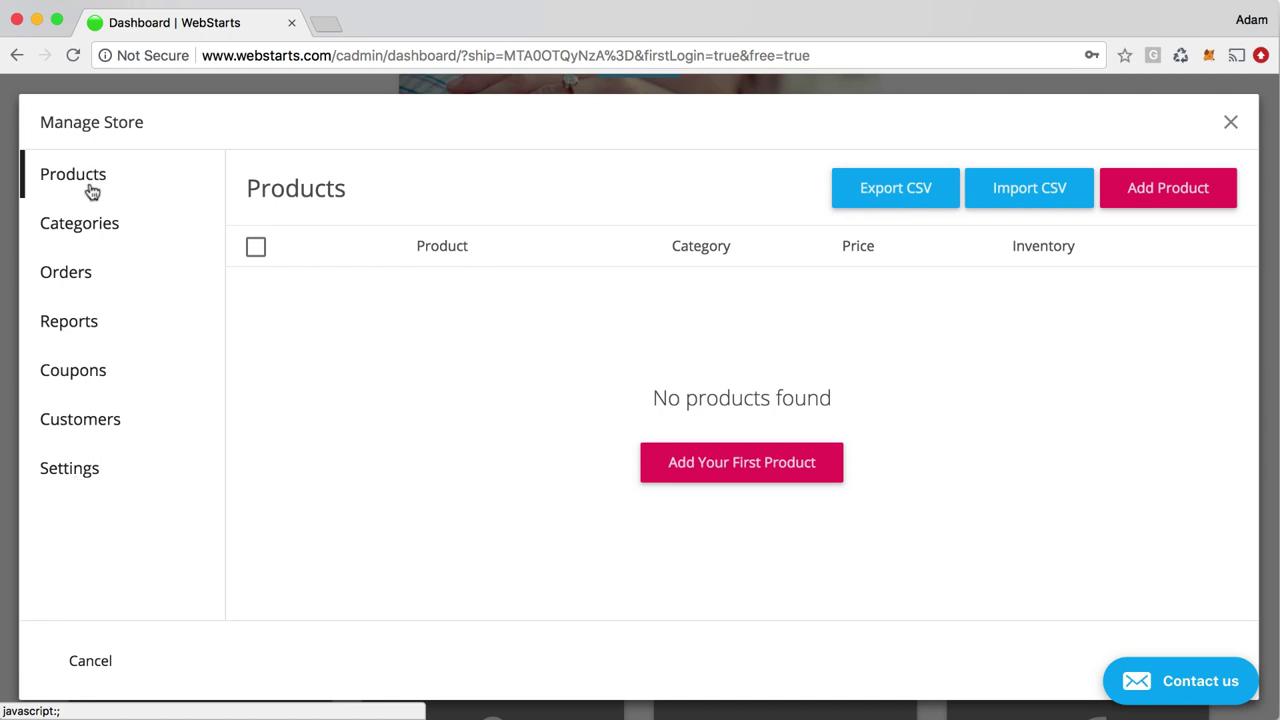
click(77, 480)
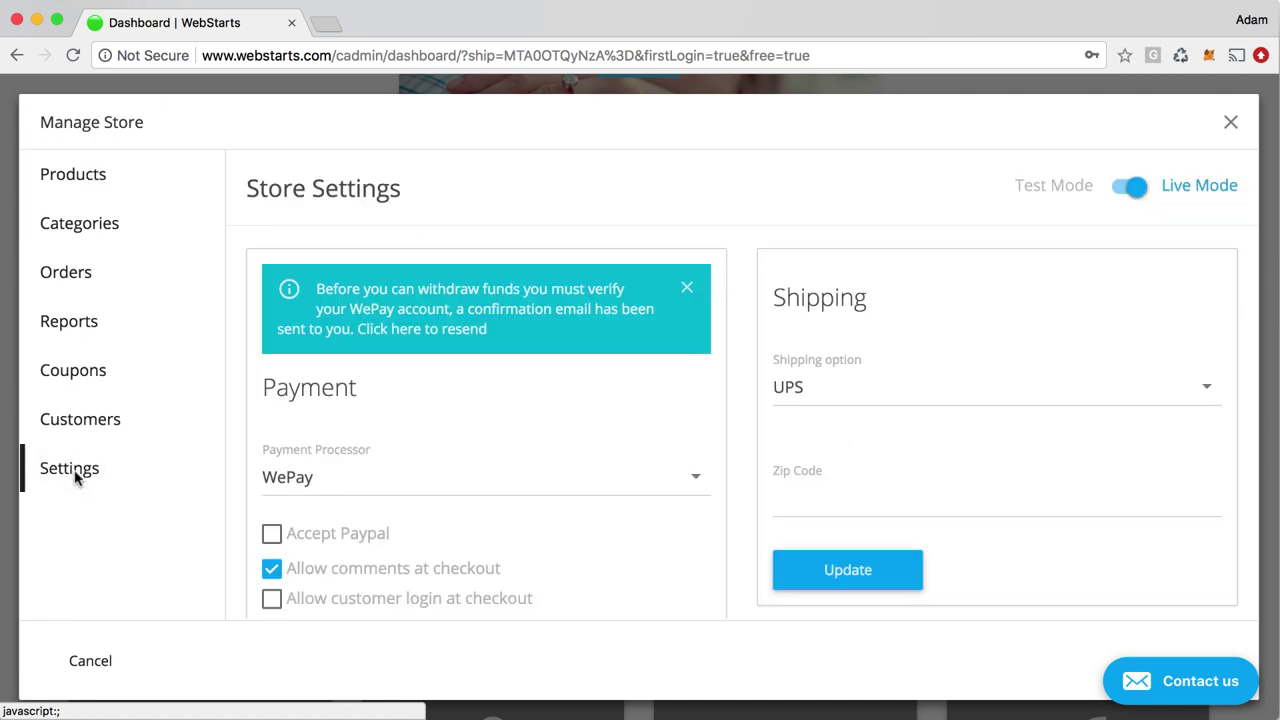
scroll(507, 498, down, 3)
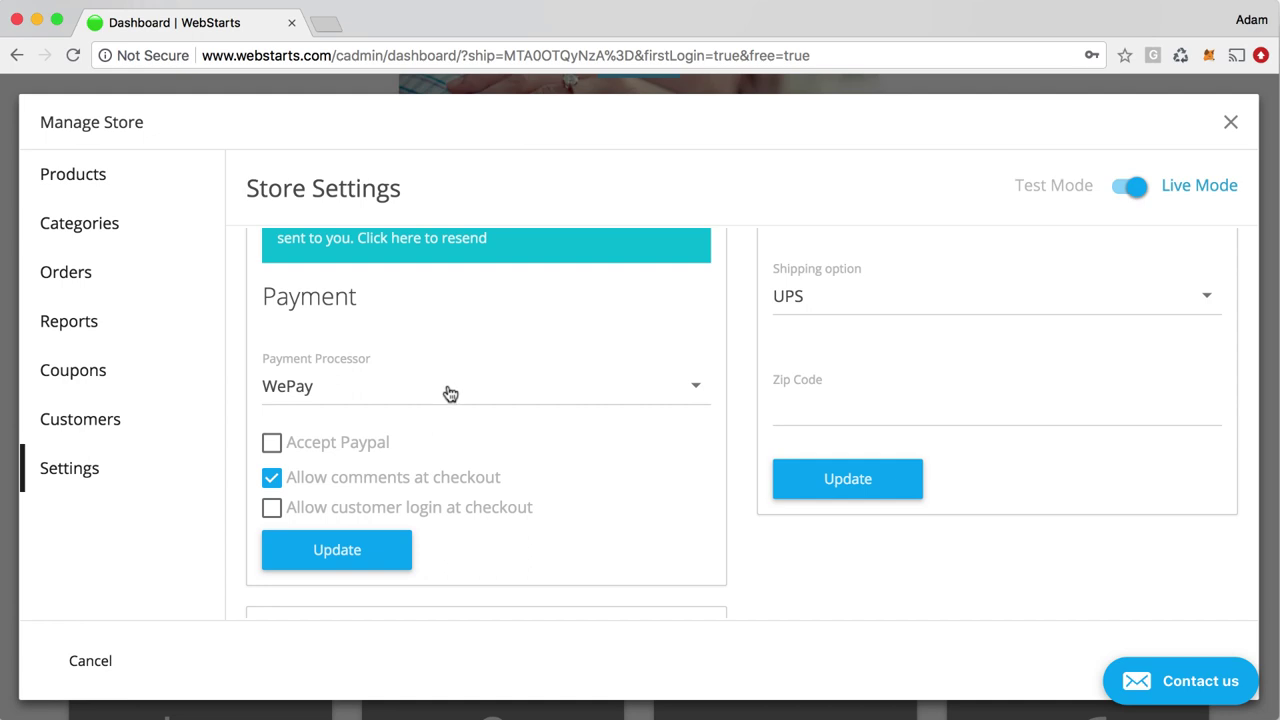
scroll(458, 400, up, 2)
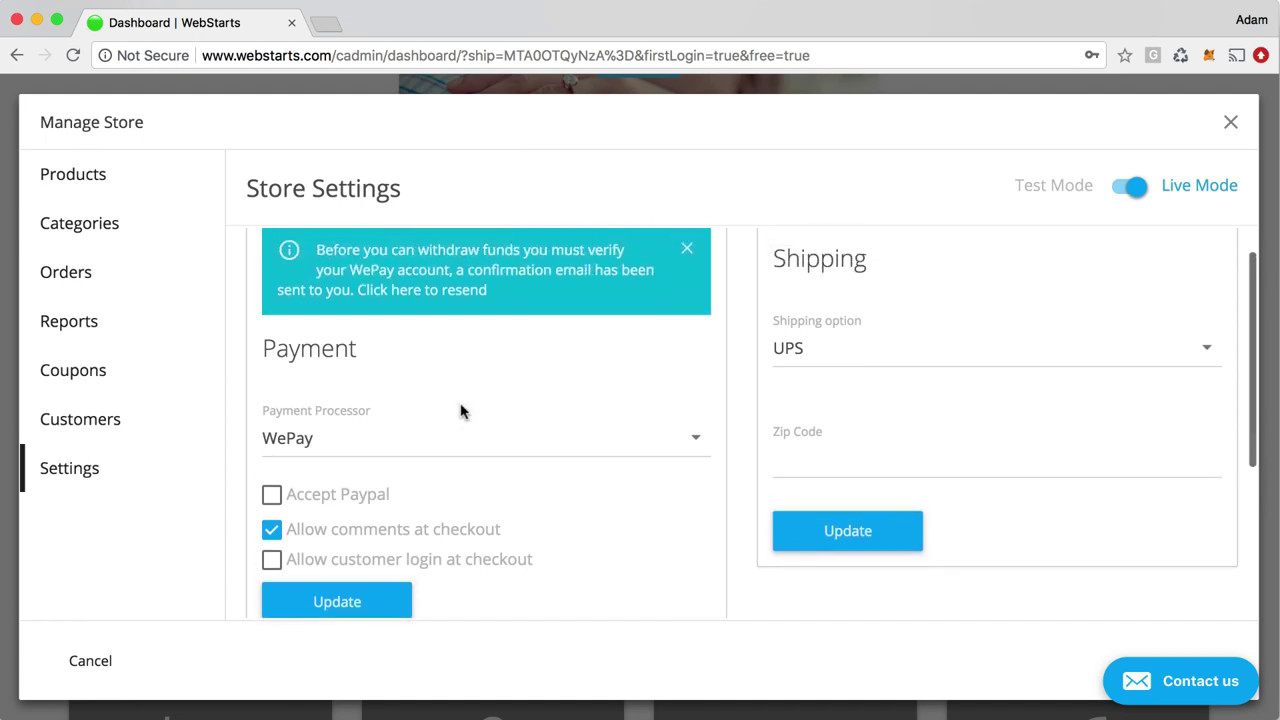
click(591, 457)
scroll(546, 512, down, 1)
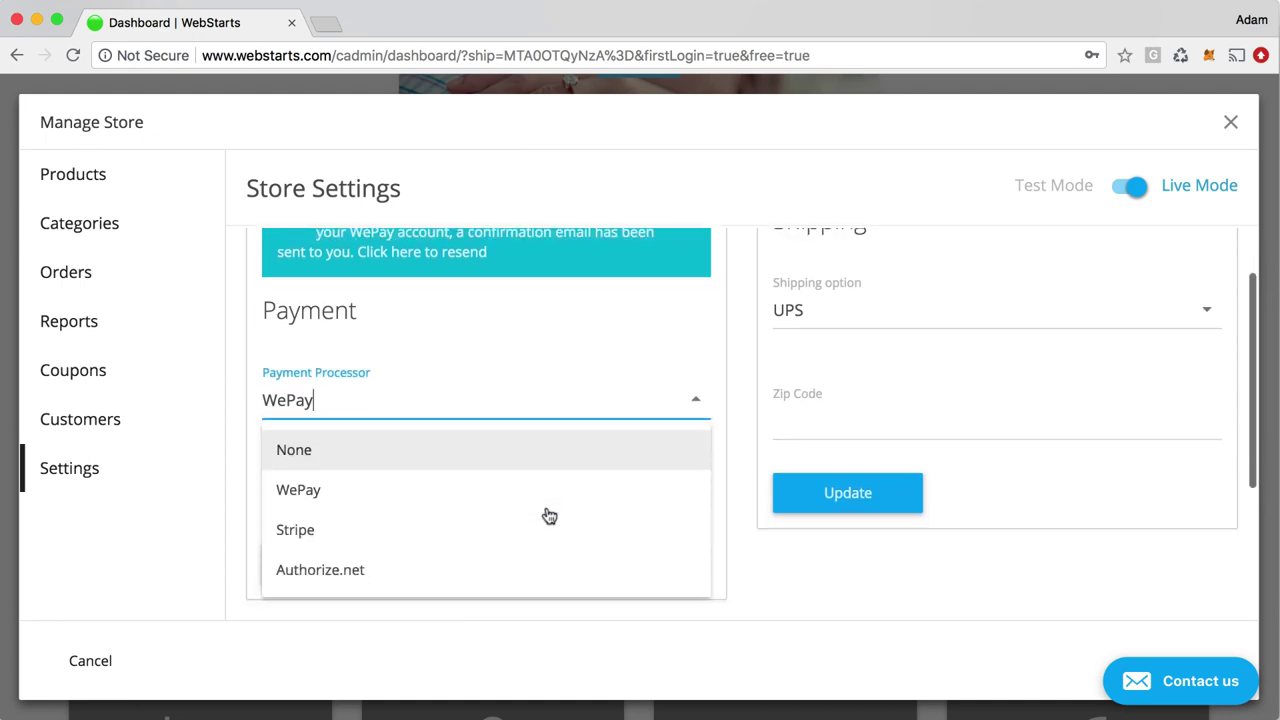
scroll(450, 525, up, 1)
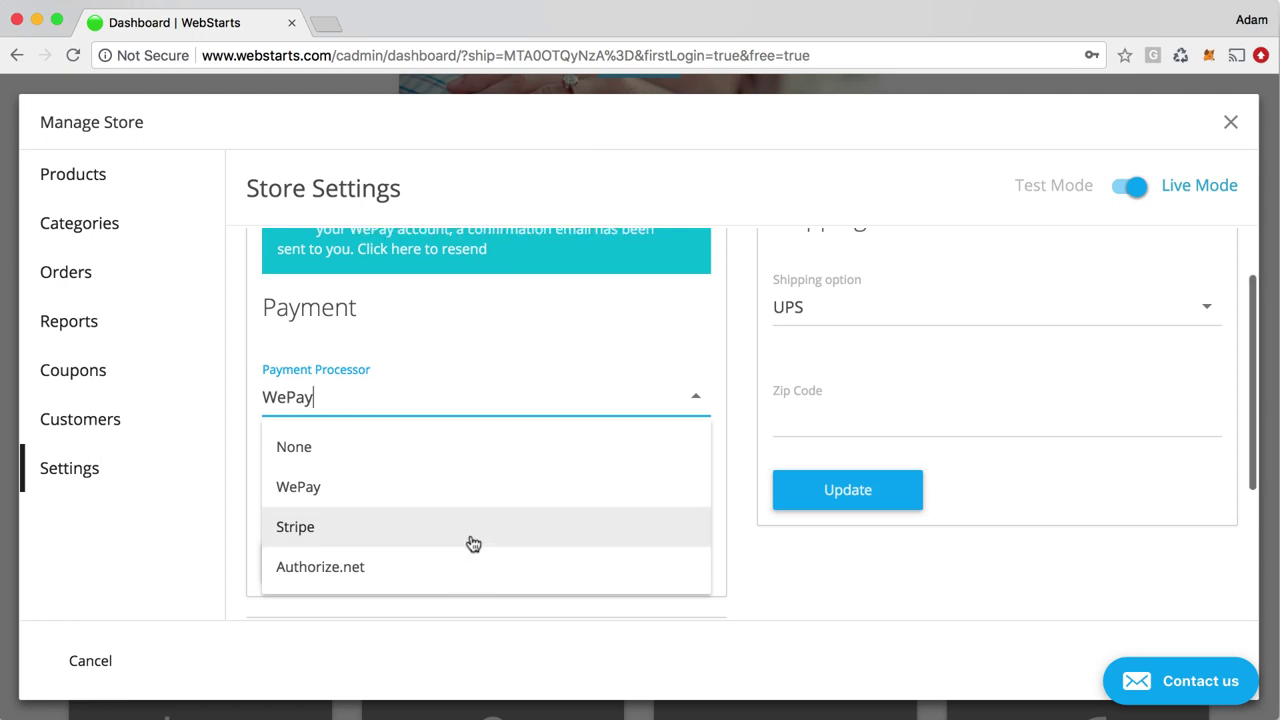
scroll(478, 577, down, 1)
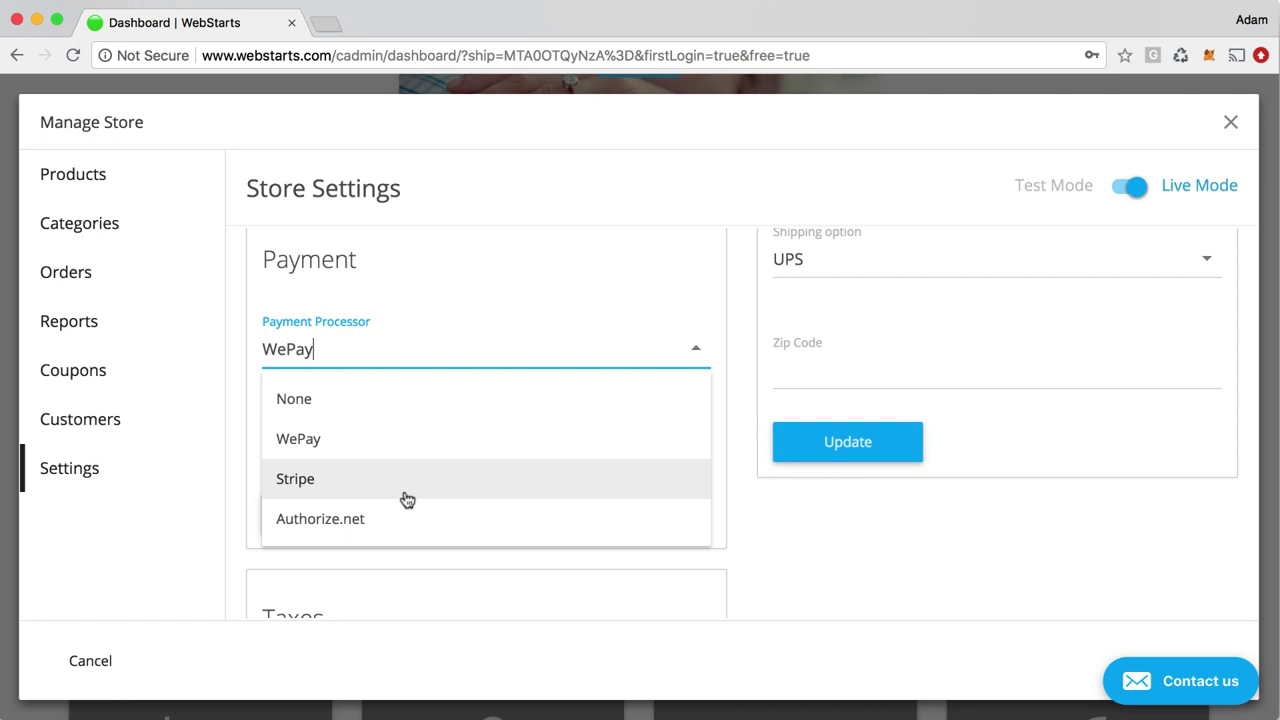
click(788, 552)
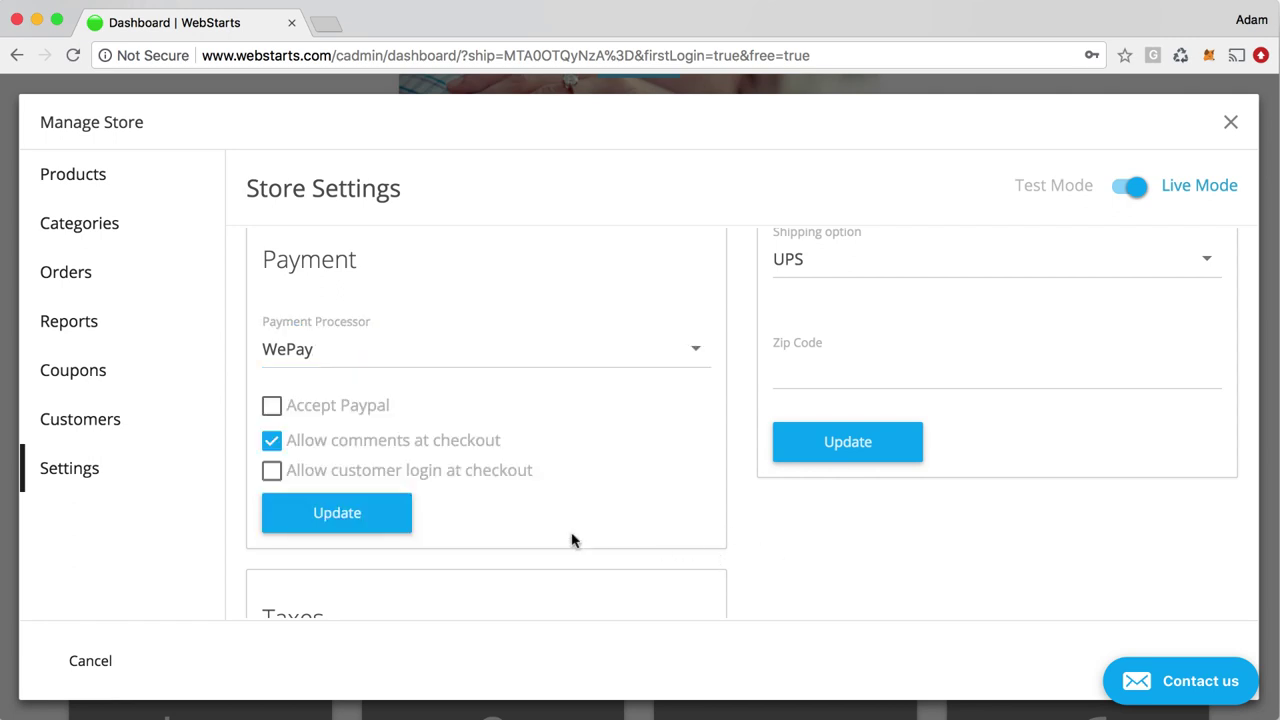
scroll(590, 536, up, 3)
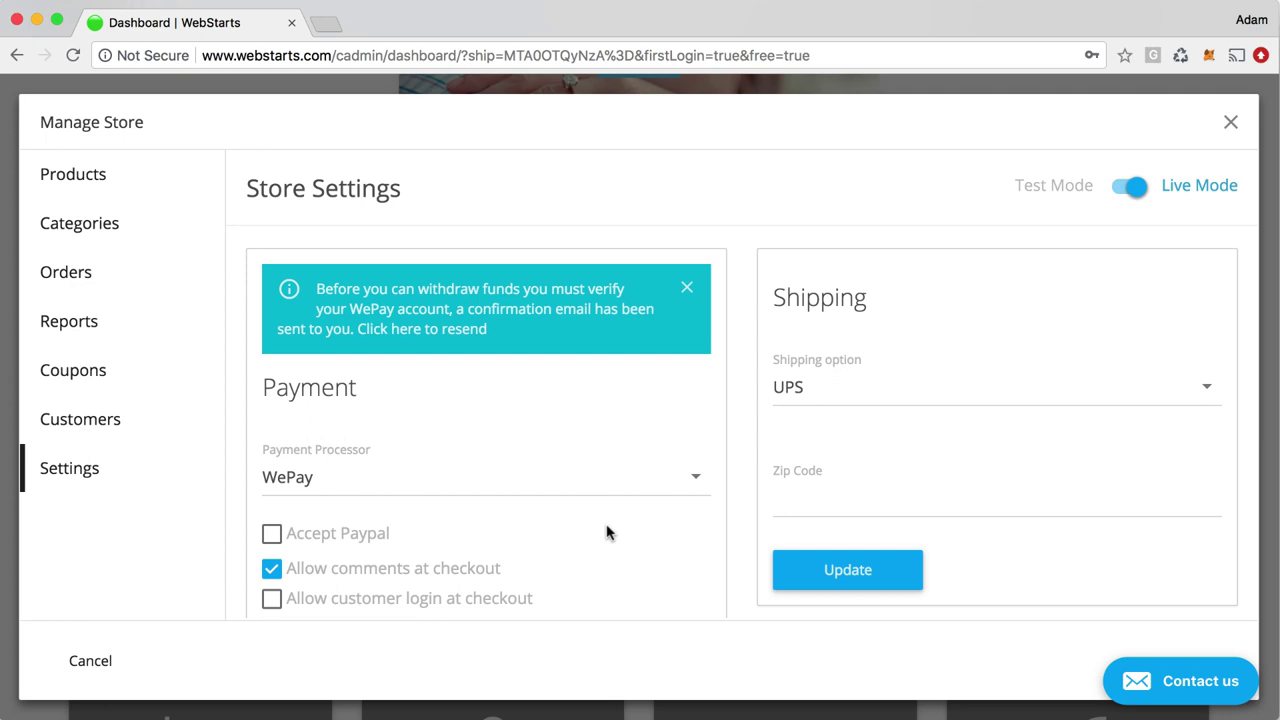
Start the store's first product and add the first bracelet photo from the image library
click(96, 189)
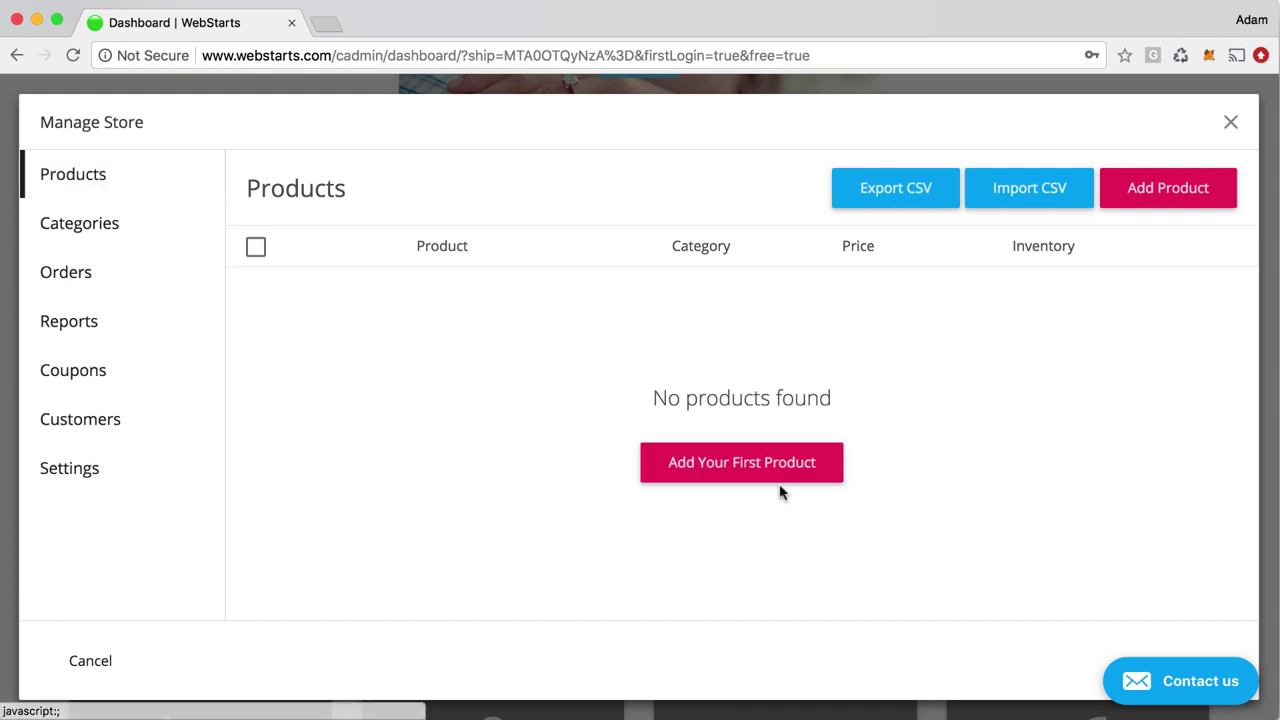
click(765, 478)
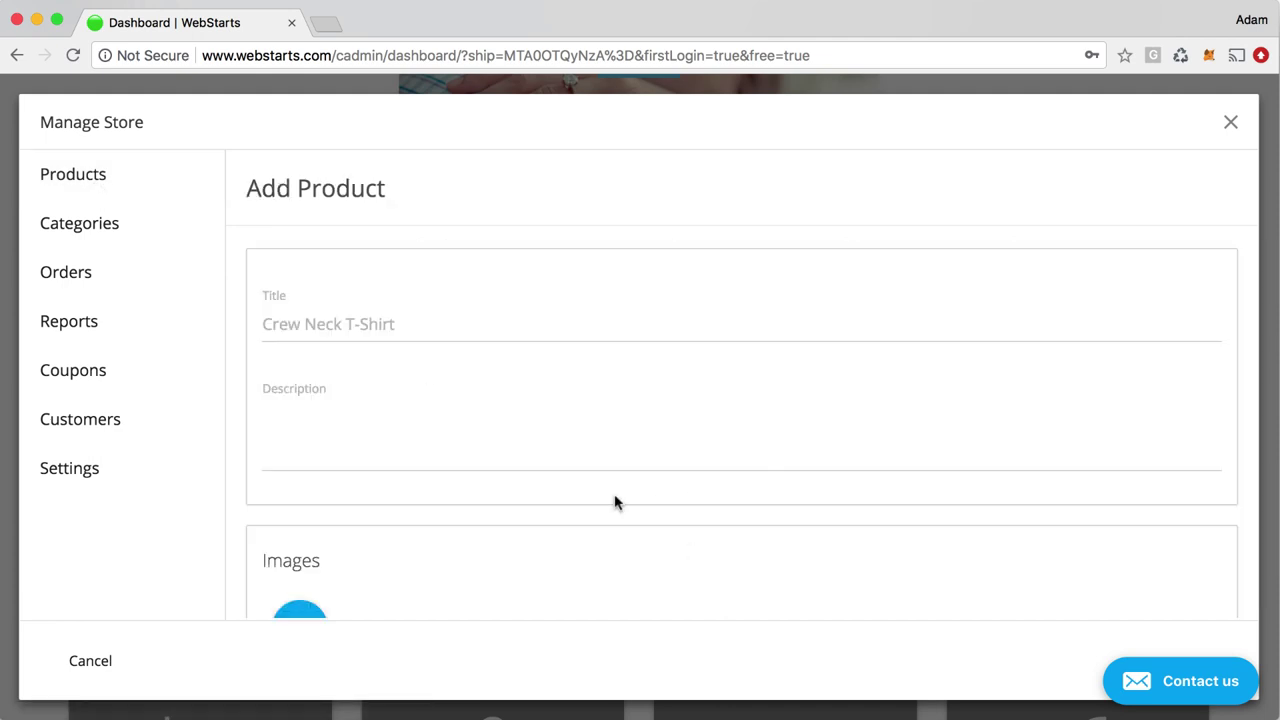
click(466, 326)
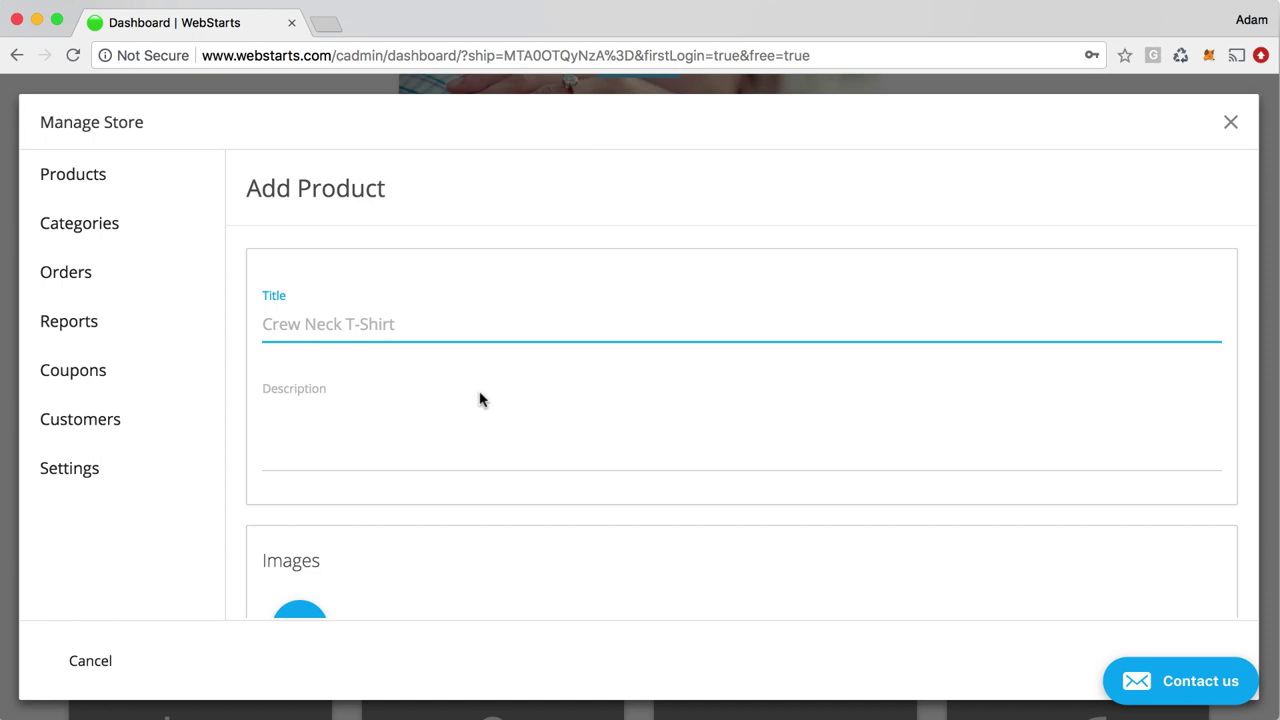
click(460, 425)
scroll(451, 450, down, 4)
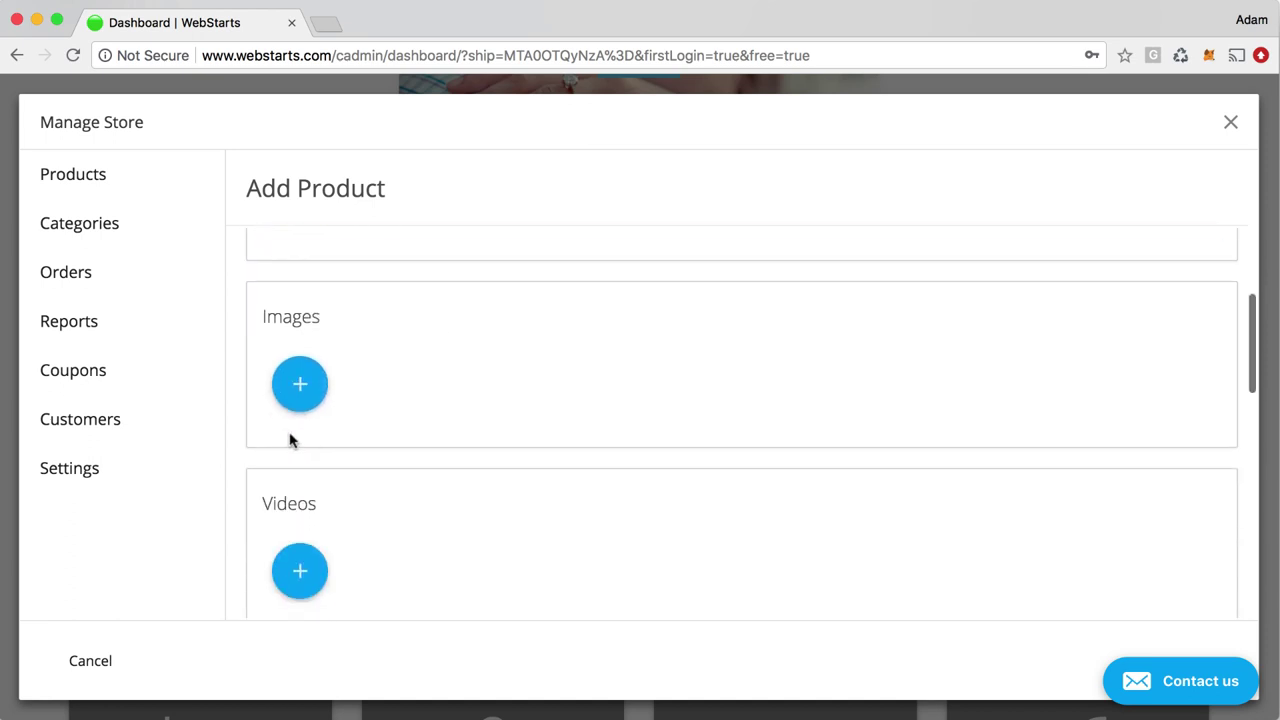
click(300, 385)
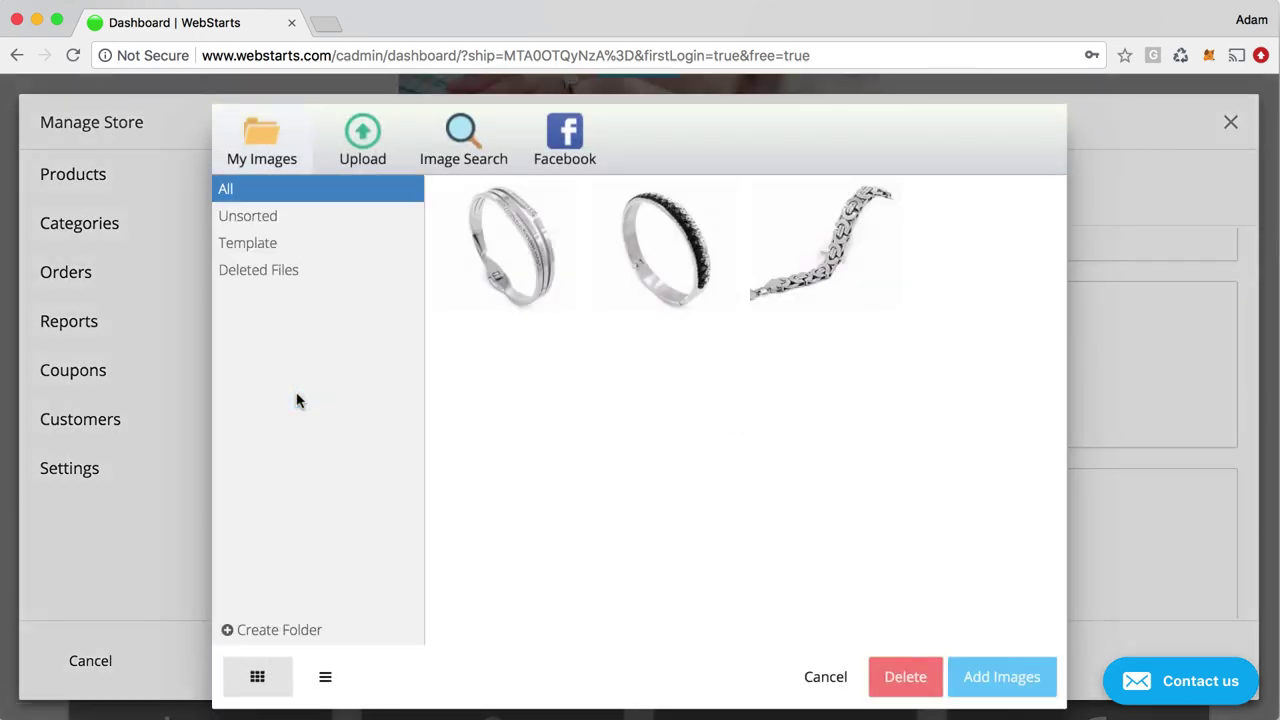
mouse_move(511, 272)
click(579, 300)
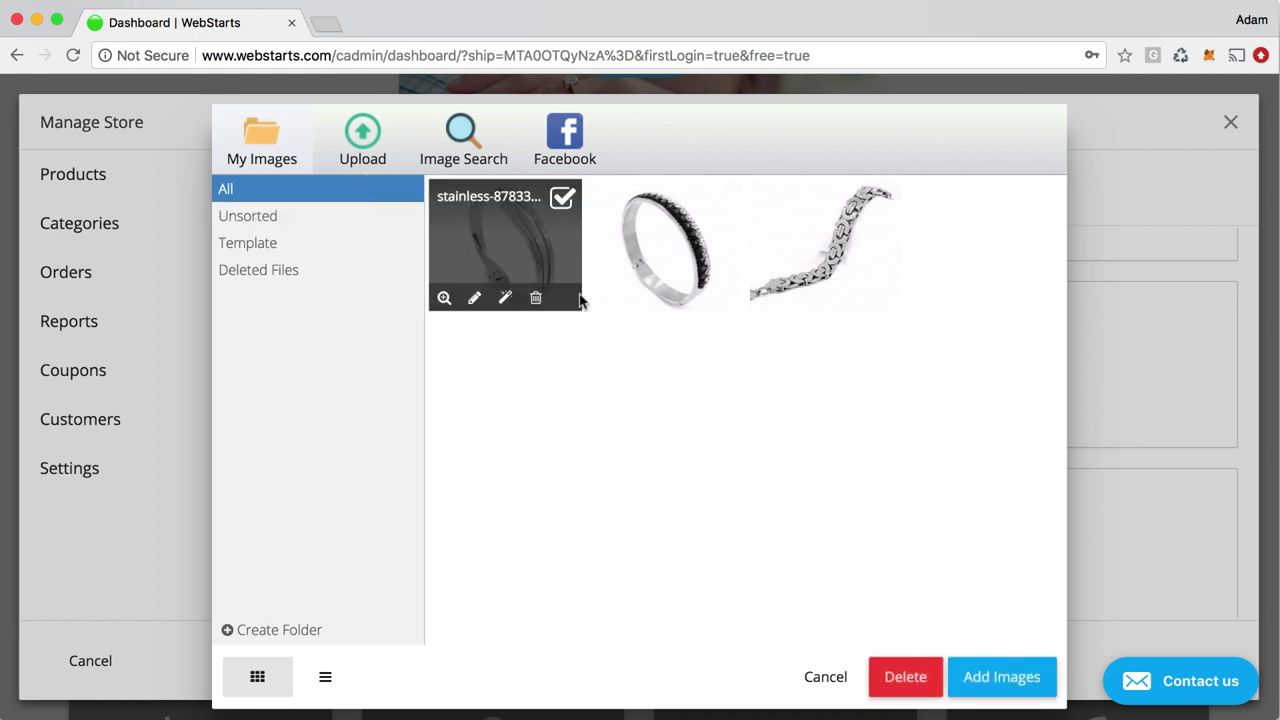
click(561, 201)
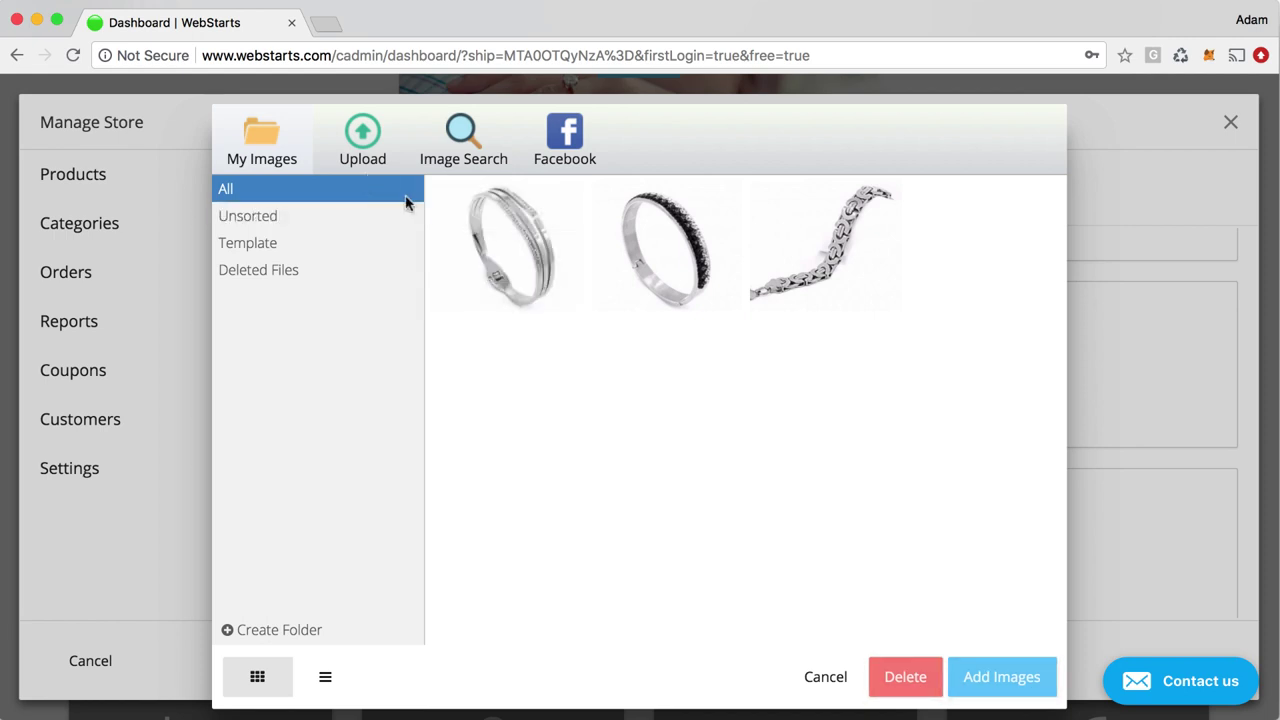
click(505, 255)
click(993, 677)
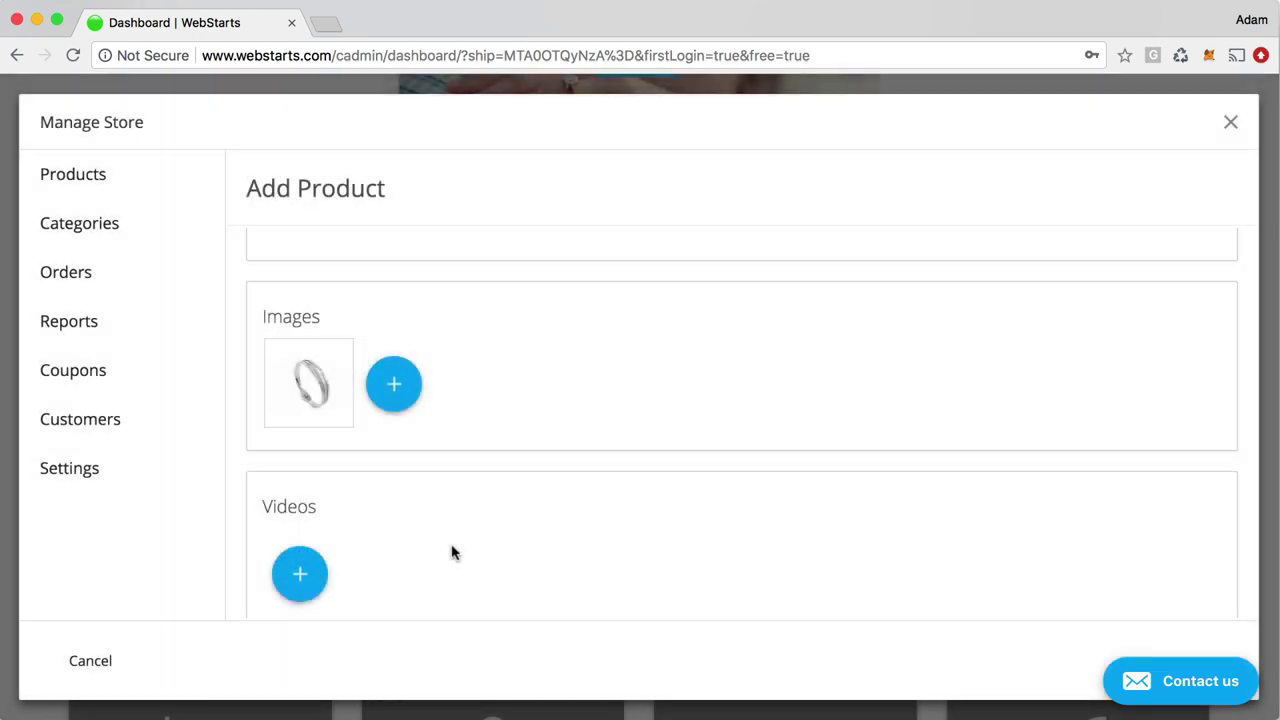
Add the second bracelet and the chain bracelet as the product's other two images
scroll(463, 510, down, 2)
click(390, 350)
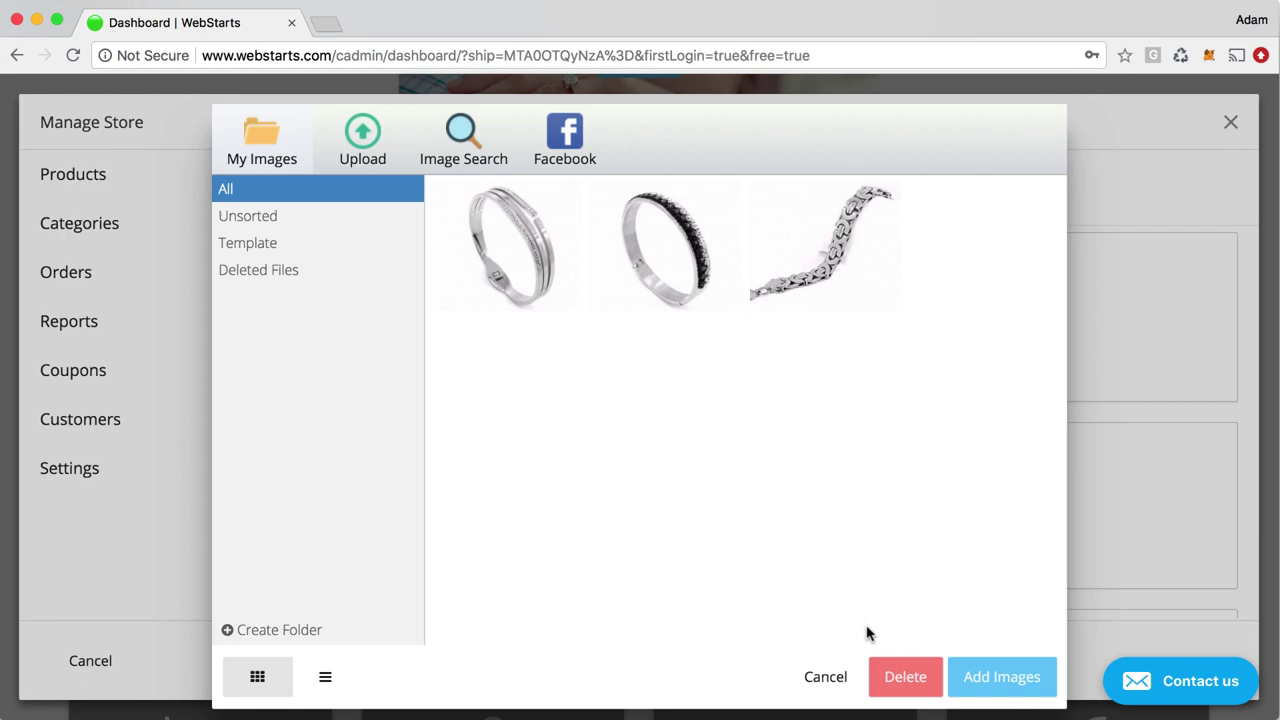
click(698, 296)
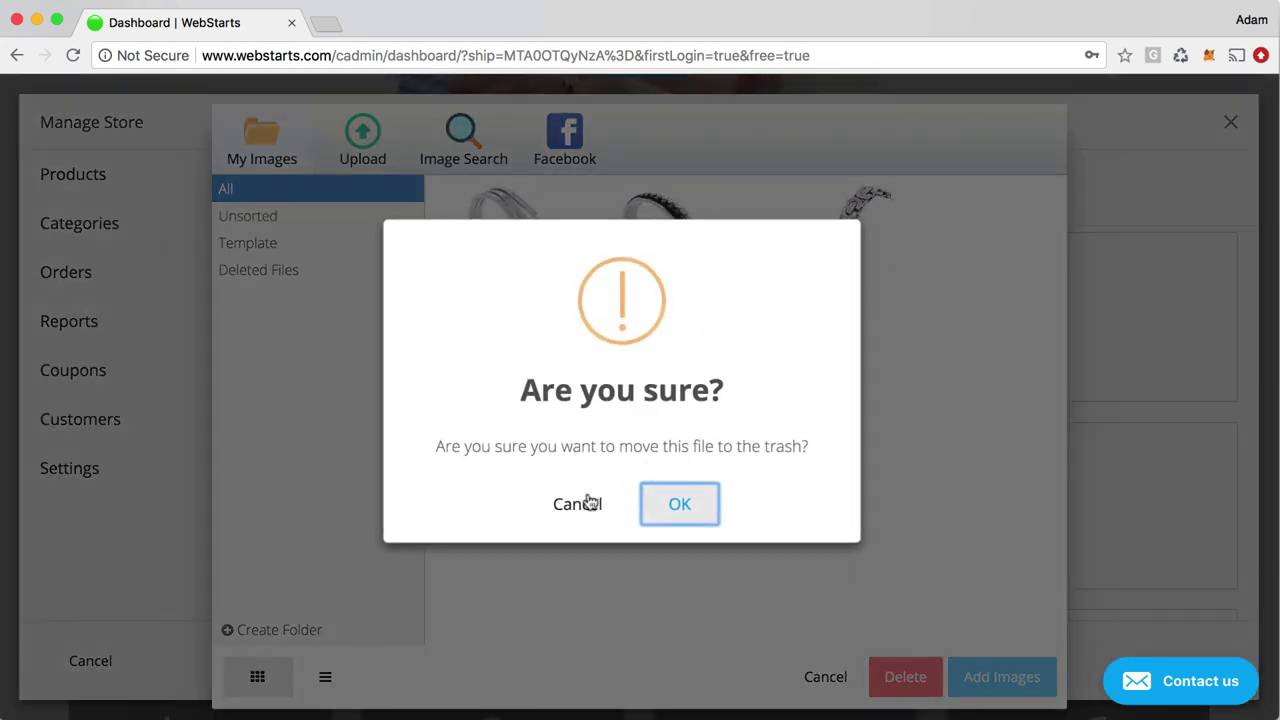
click(590, 502)
click(700, 290)
click(1001, 677)
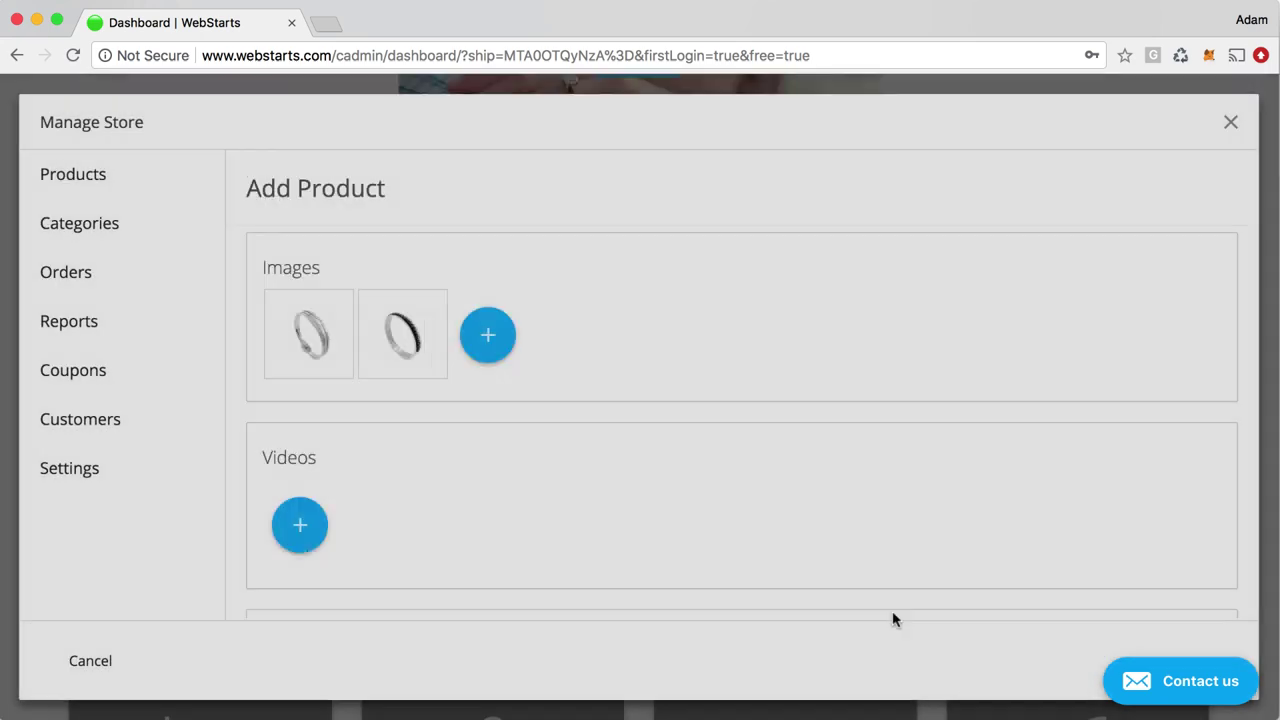
click(488, 338)
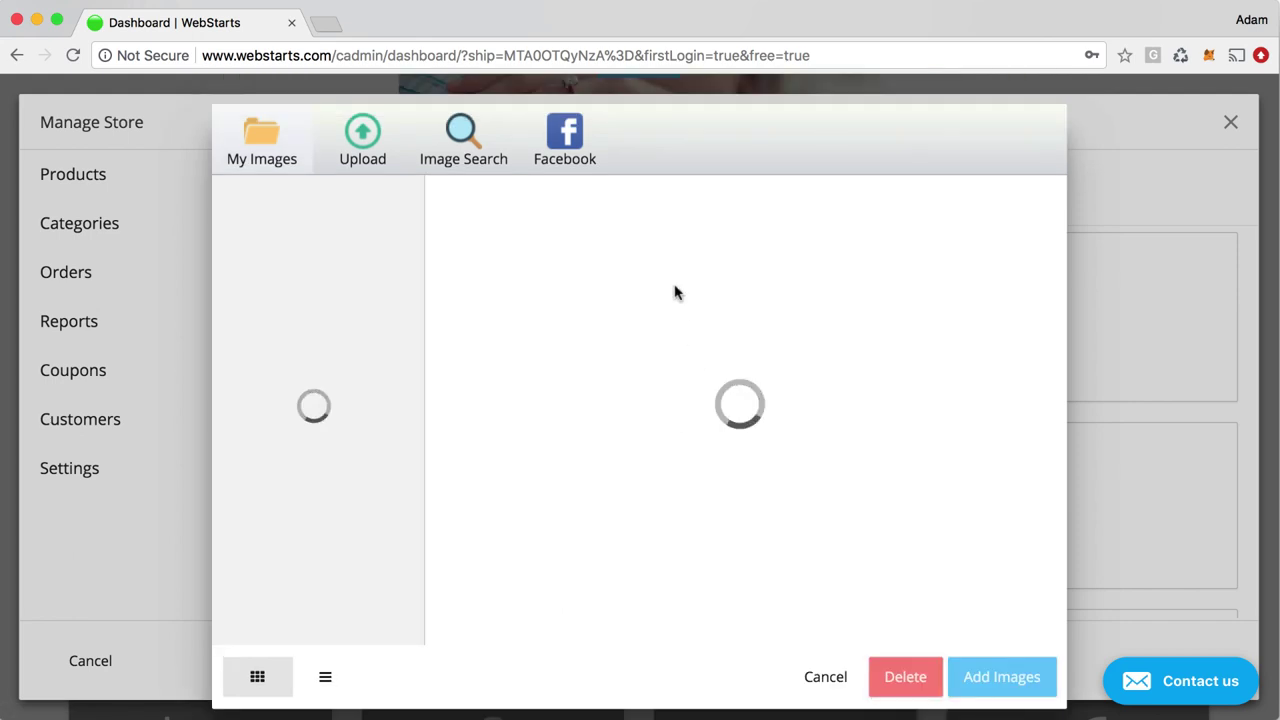
click(834, 258)
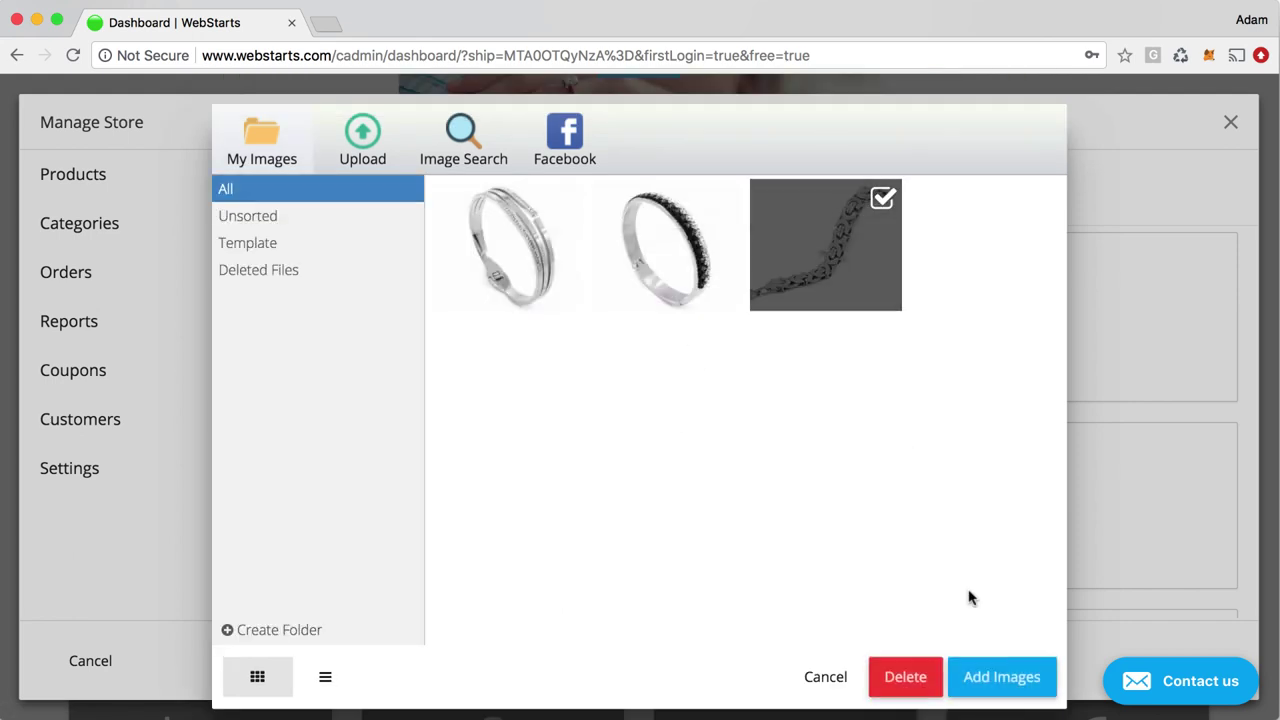
click(1001, 677)
scroll(415, 535, down, 2)
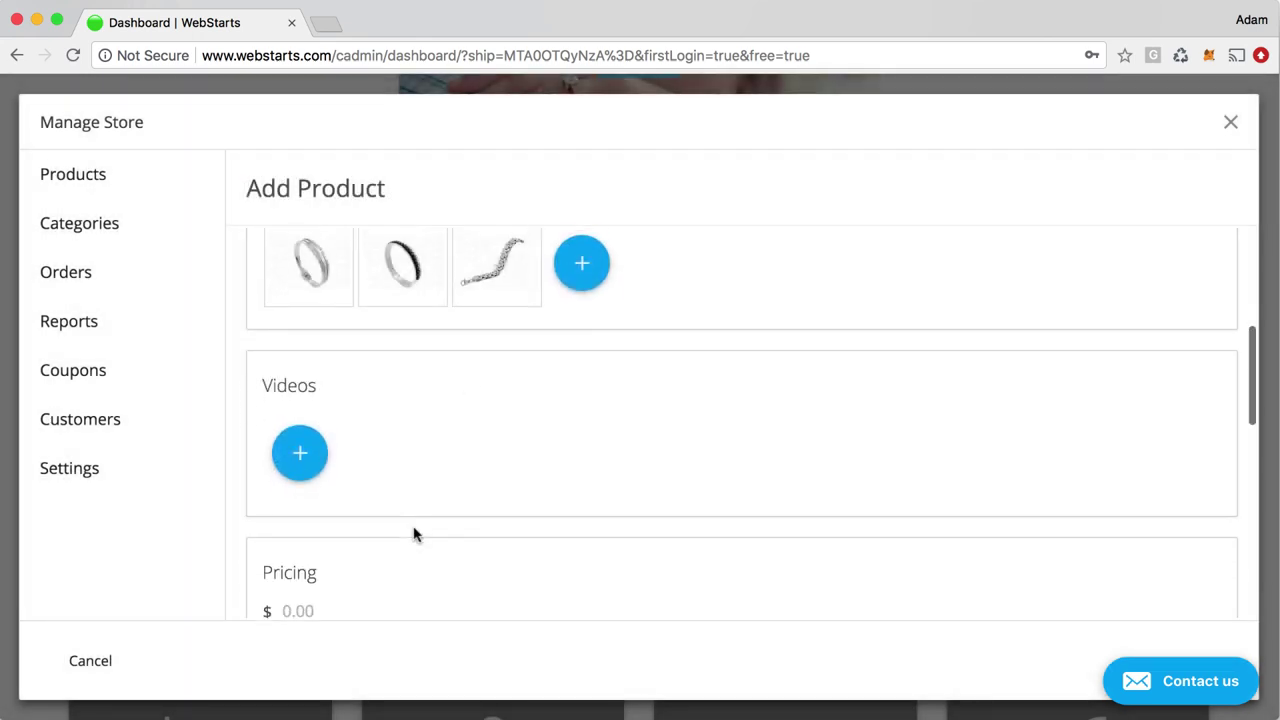
scroll(415, 535, down, 1)
Dismiss the video library without adding anything and set the price to 20.00
click(306, 424)
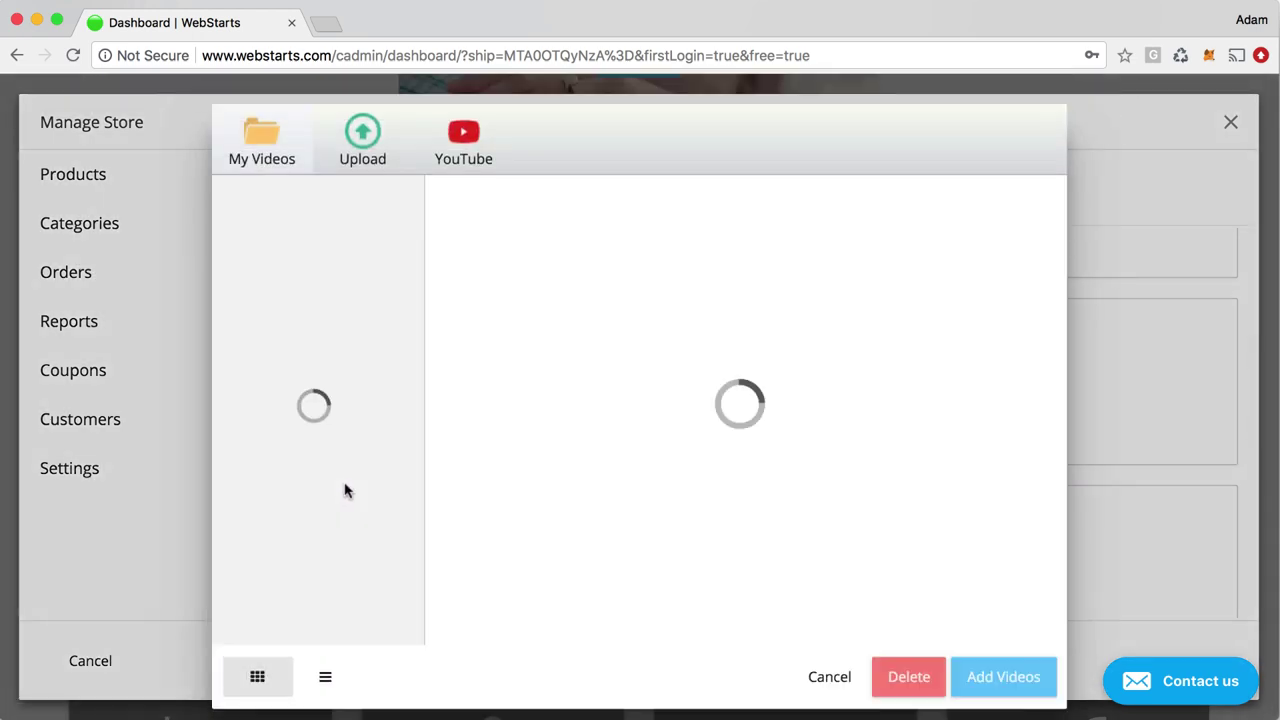
click(840, 686)
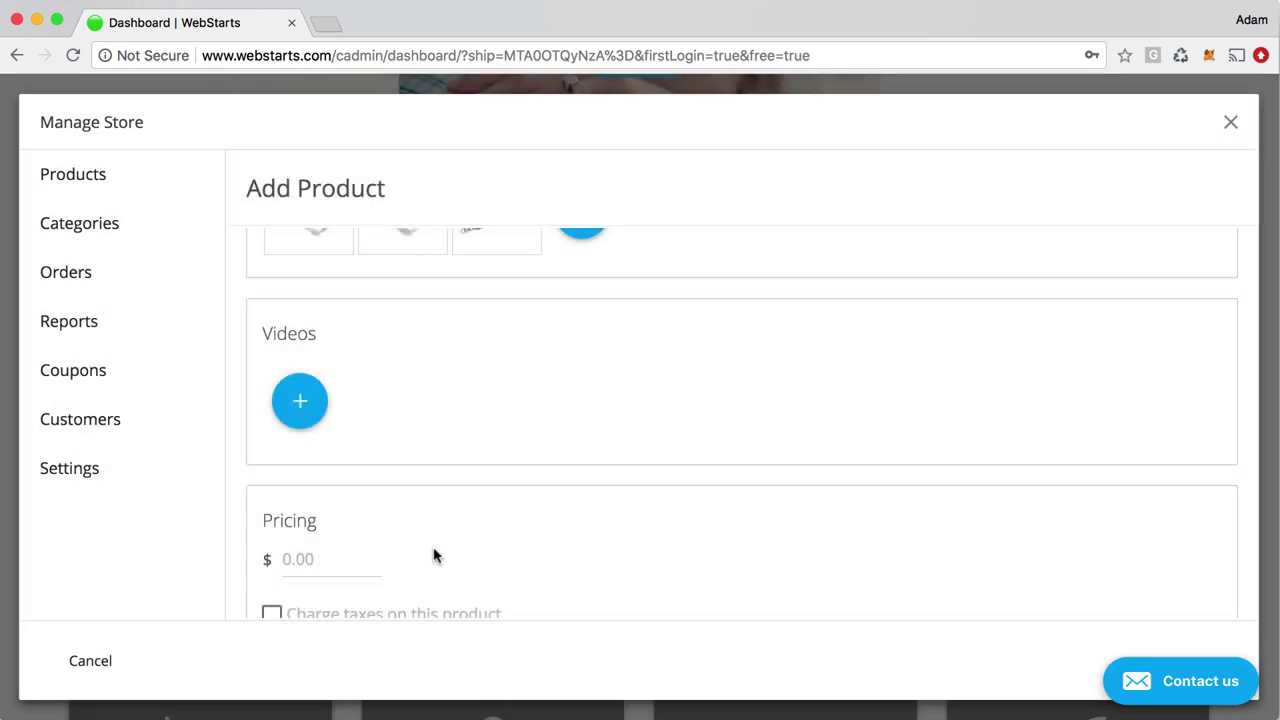
scroll(434, 556, down, 2)
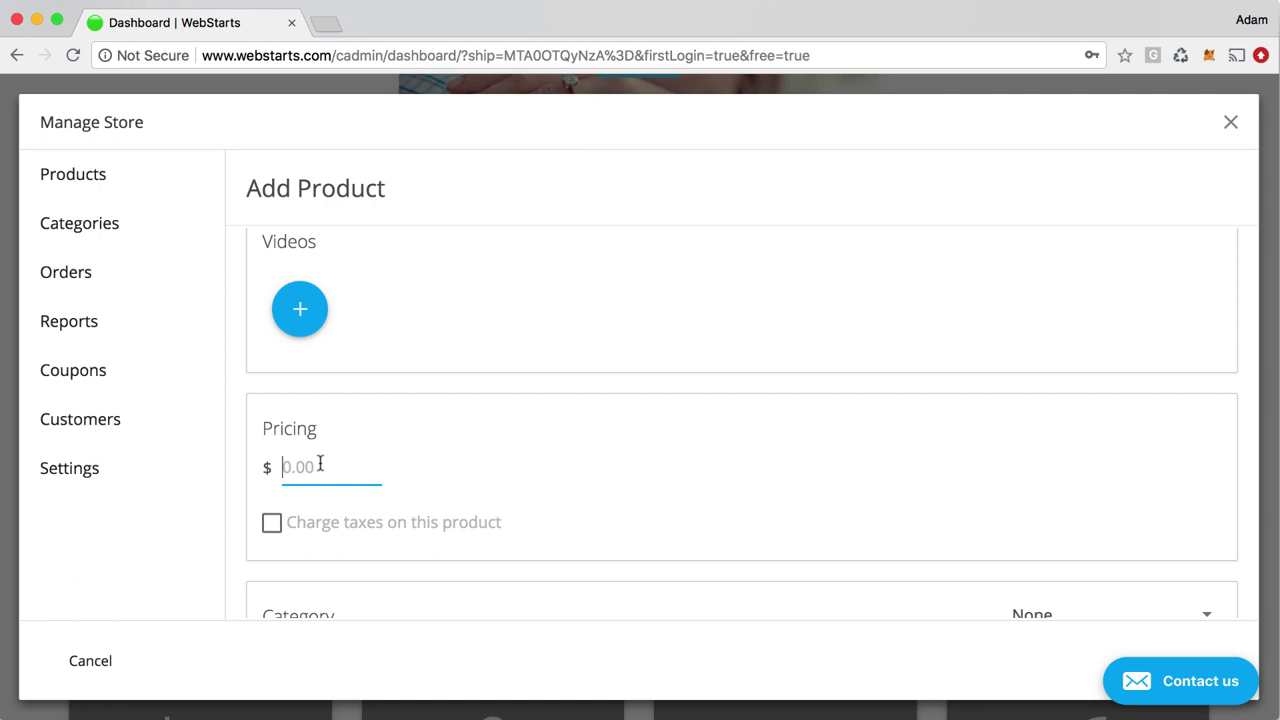
text(20.00)
key(BackSpace)
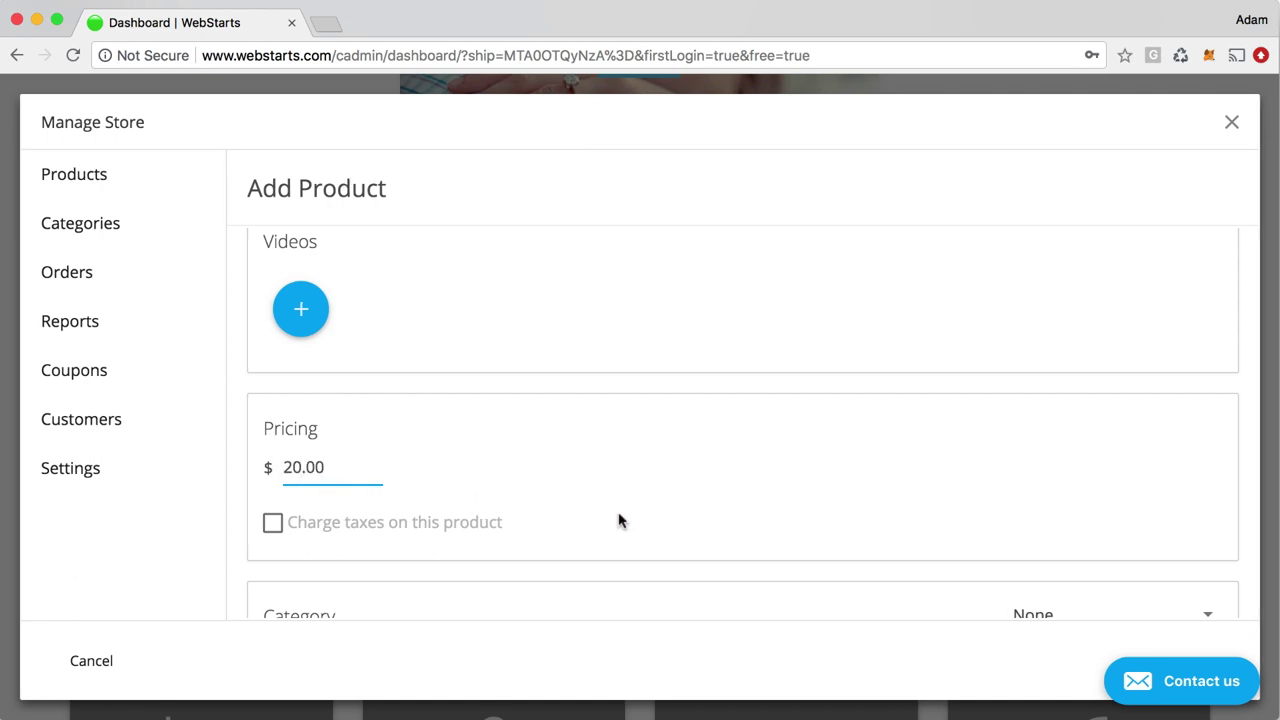
click(589, 520)
Leave the product category as None and switch Shipping on
scroll(527, 512, down, 2)
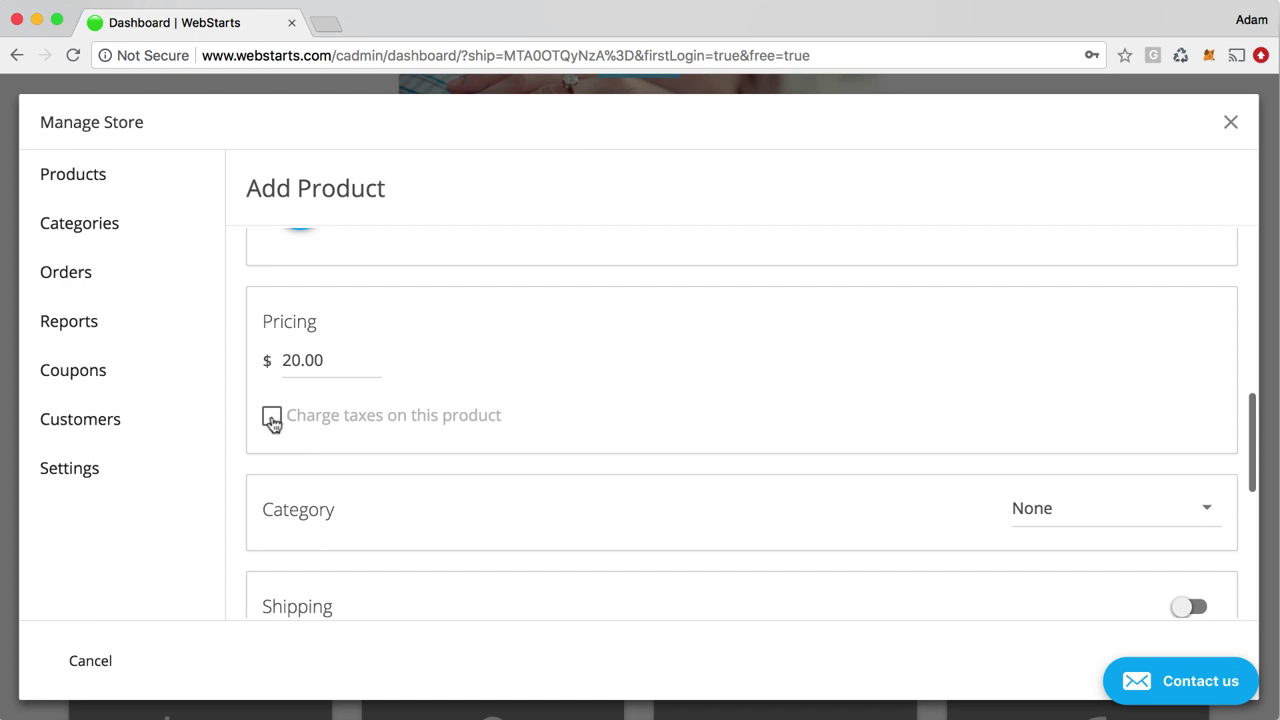
scroll(272, 420, down, 1)
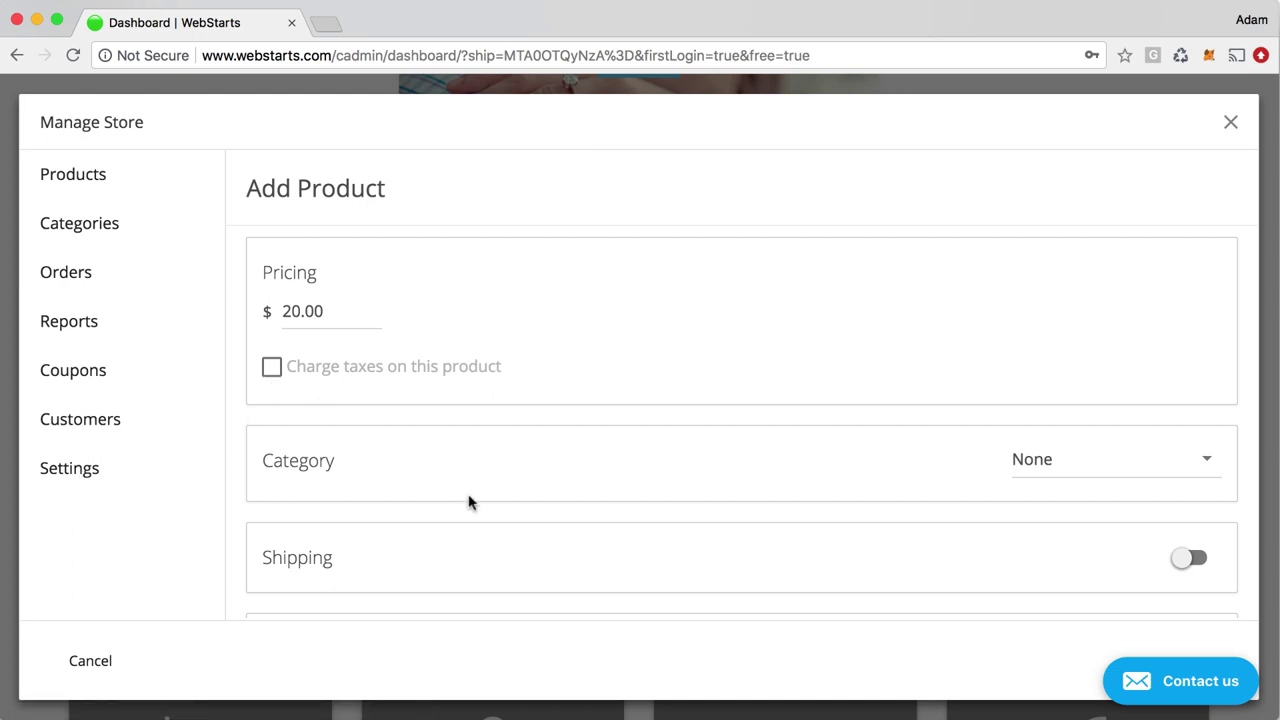
scroll(983, 551, down, 2)
click(1120, 383)
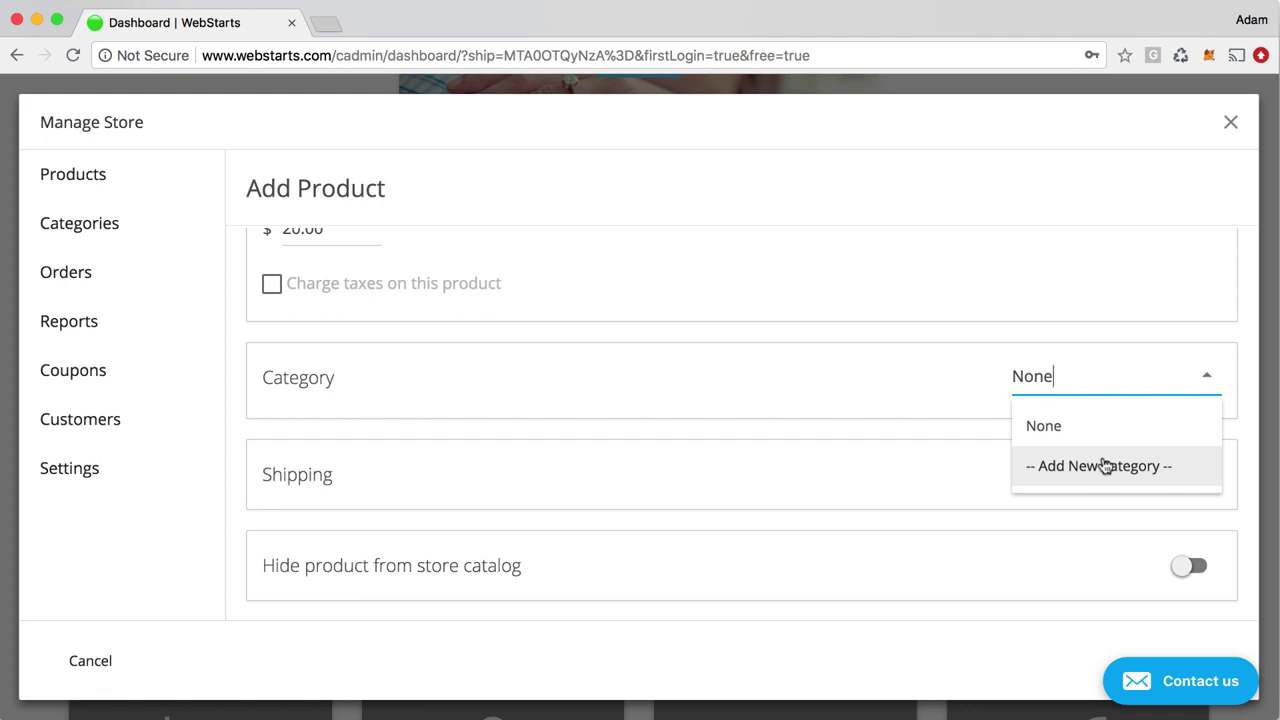
click(908, 510)
scroll(1042, 518, down, 1)
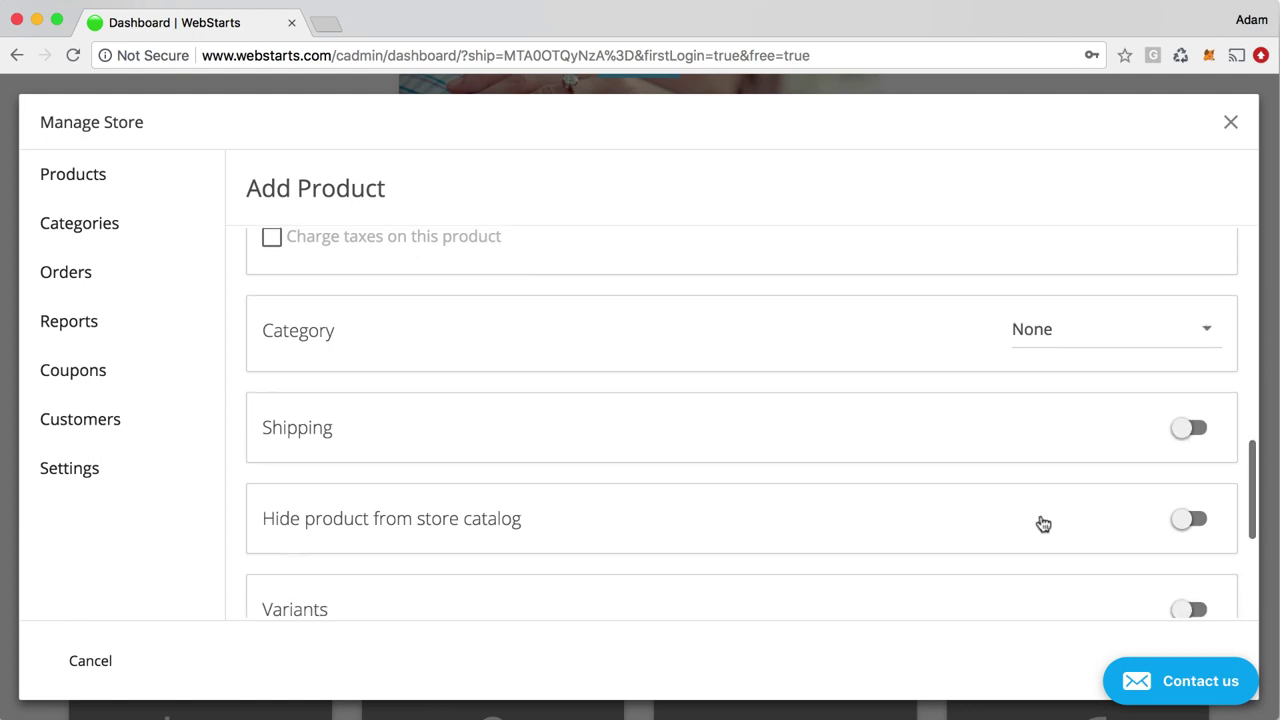
click(1195, 428)
scroll(797, 474, down, 3)
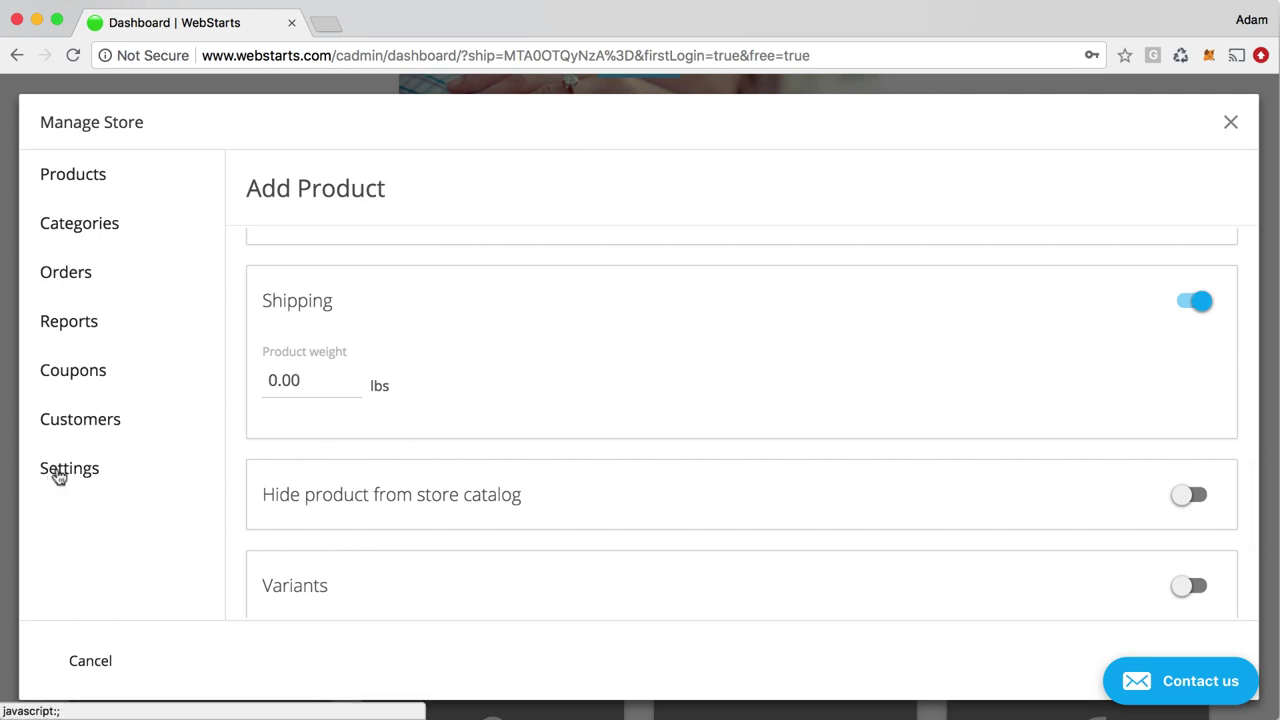
Look at the store settings' shipping options, then return to the Products page
click(58, 477)
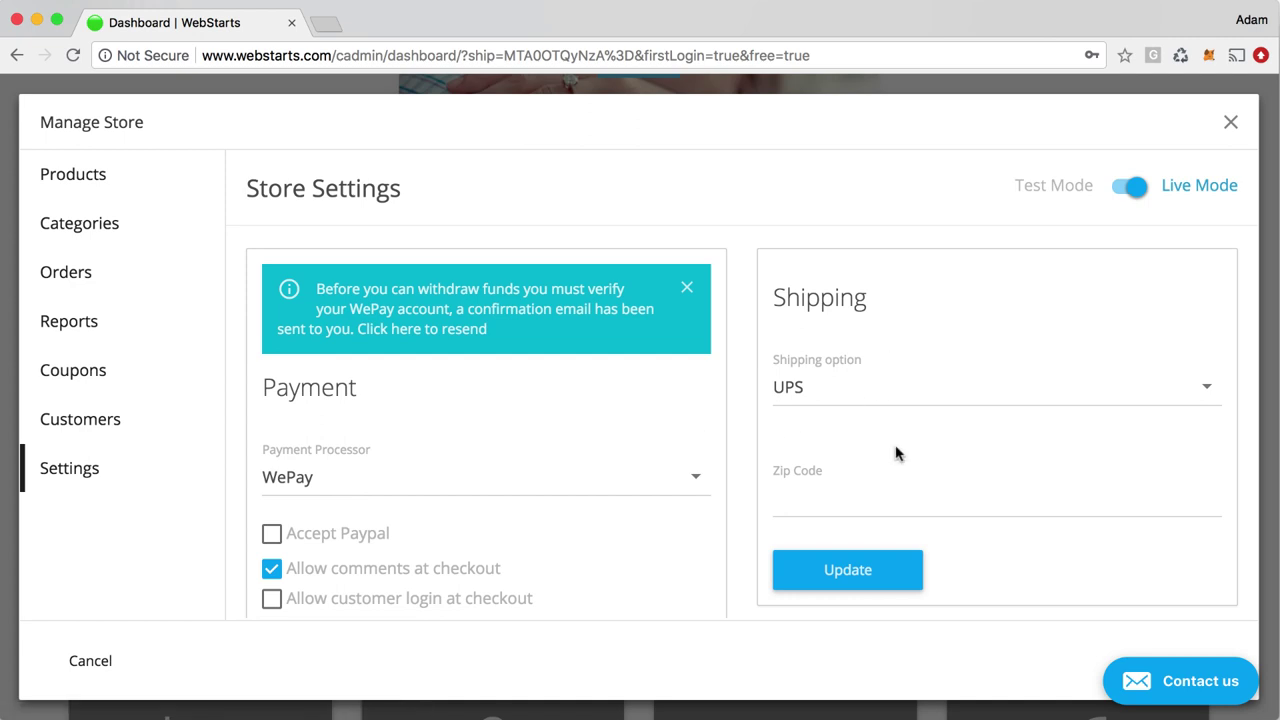
scroll(1109, 480, down, 2)
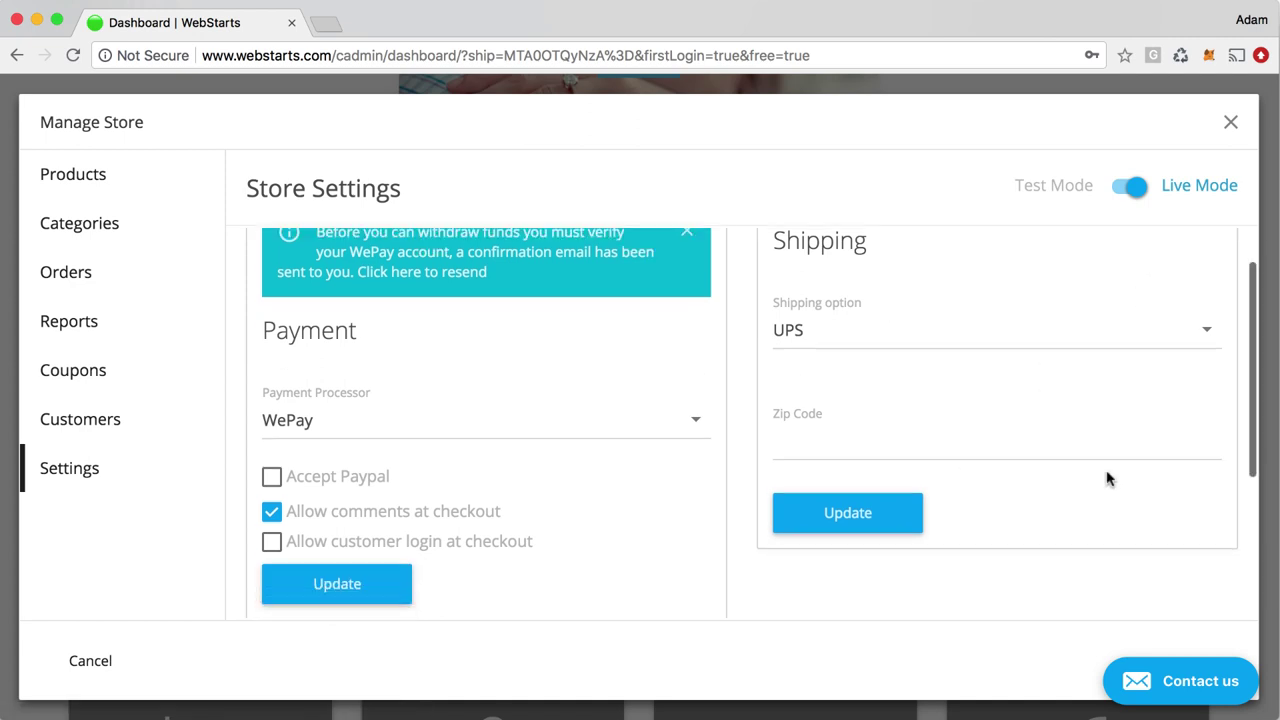
scroll(1109, 480, up, 2)
click(1066, 395)
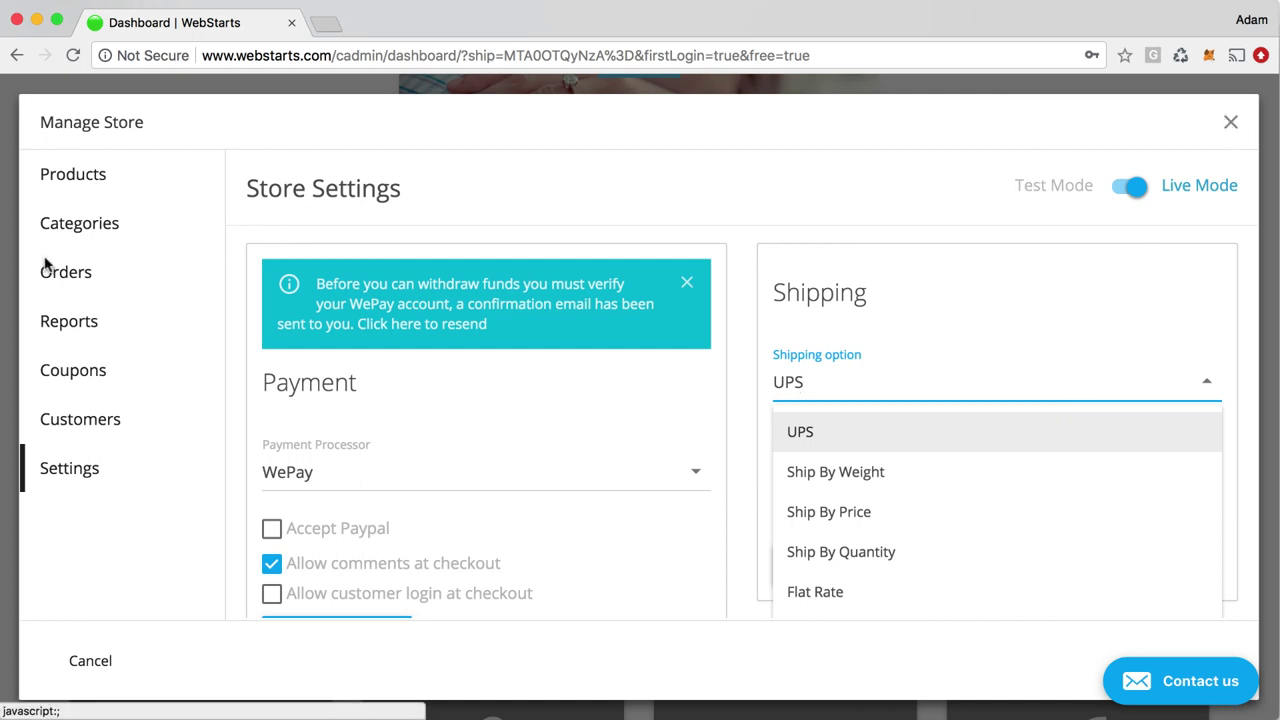
click(84, 189)
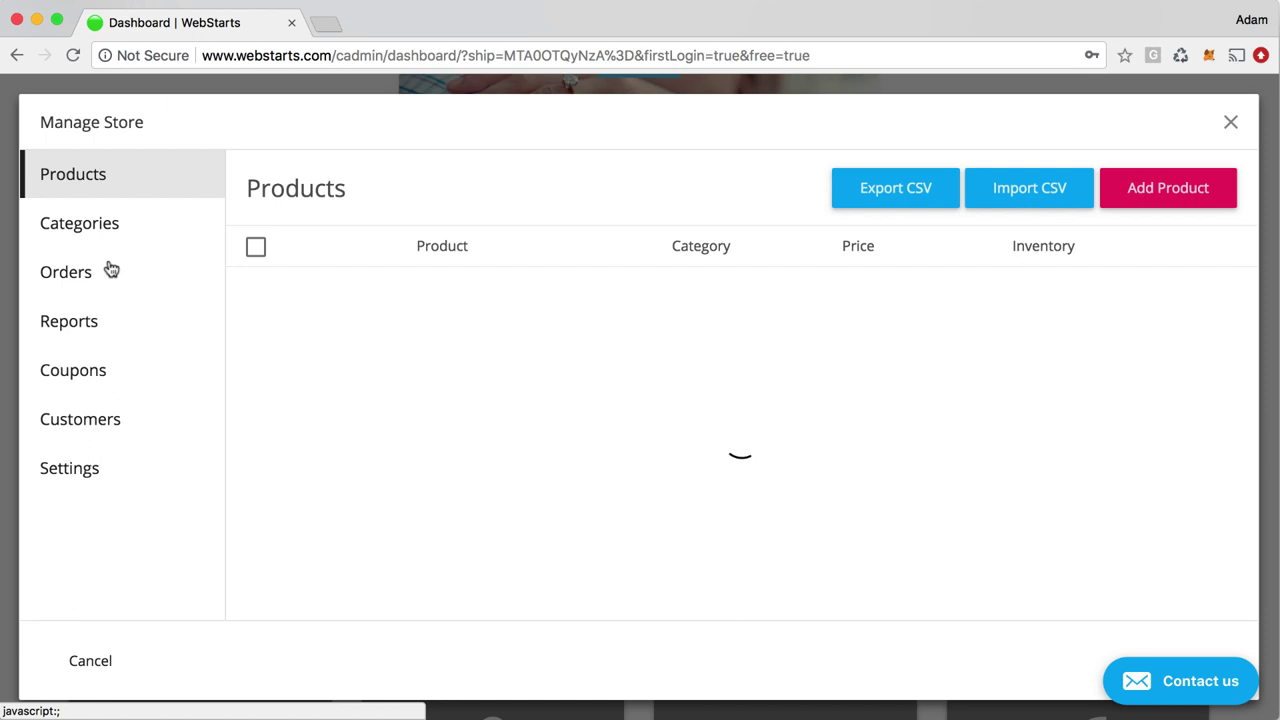
Start a new product and turn on Variants with its Size option row
click(797, 474)
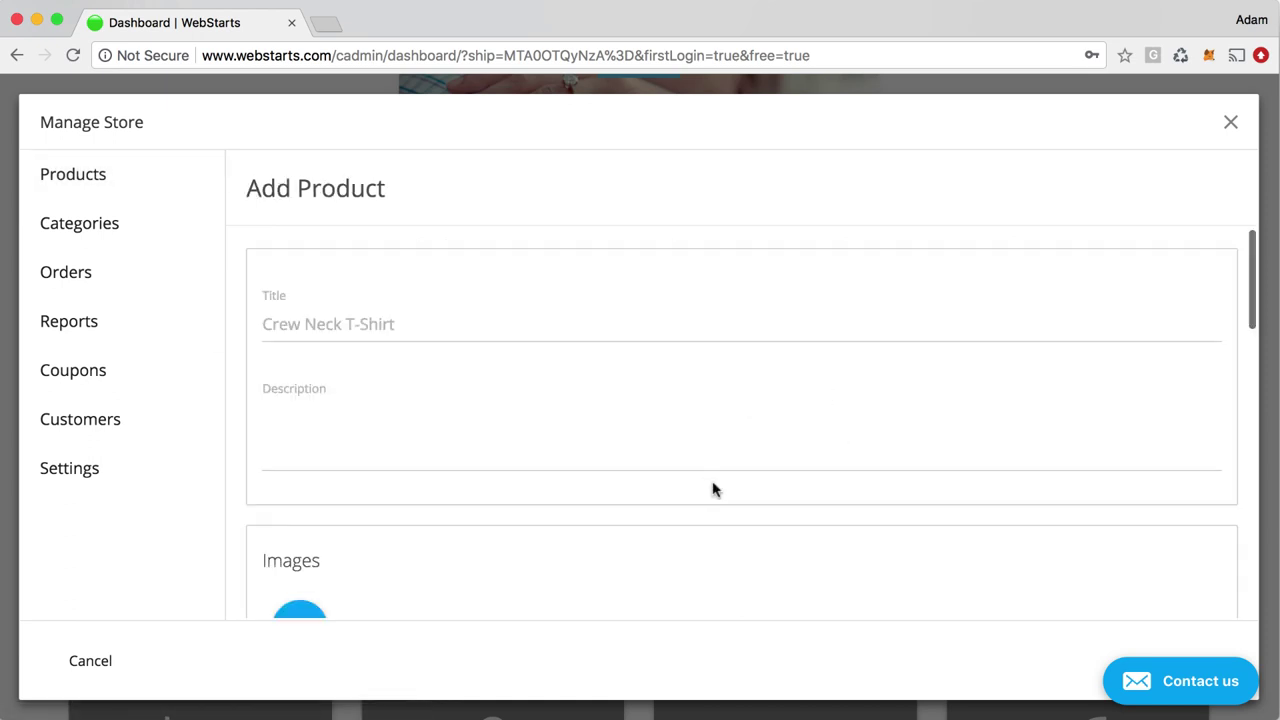
scroll(737, 509, down, 10)
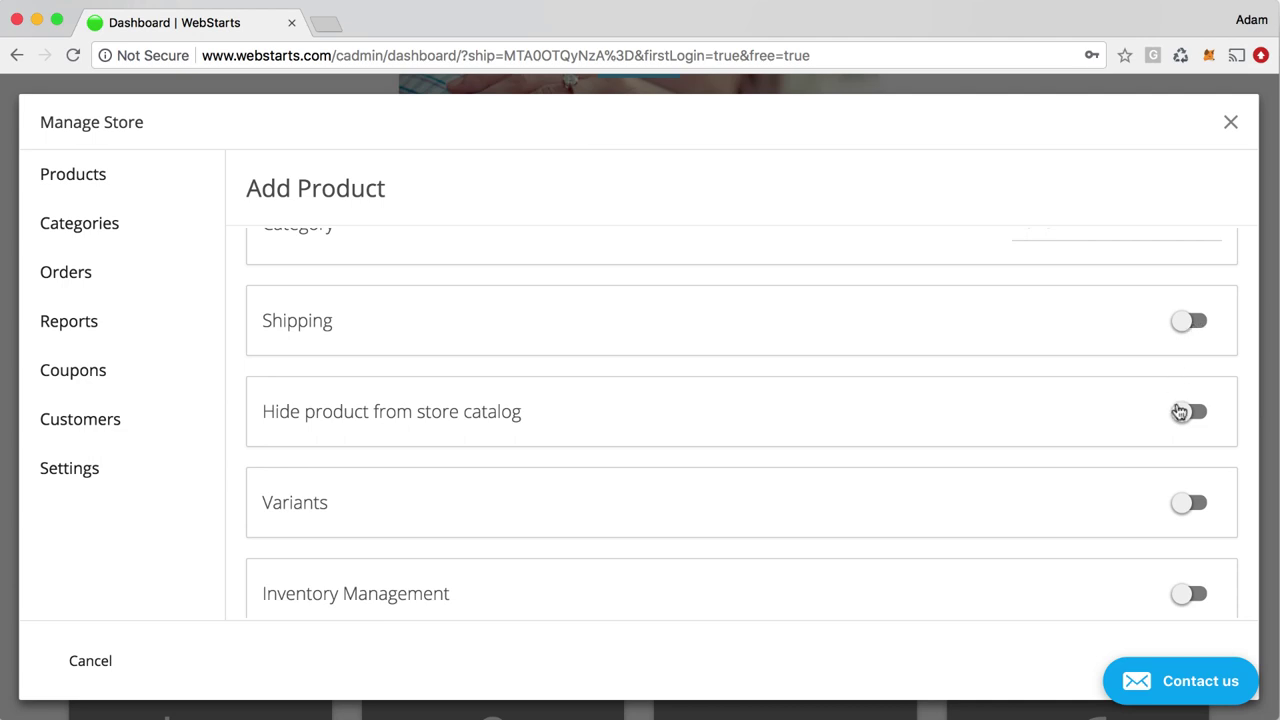
scroll(1097, 440, down, 1)
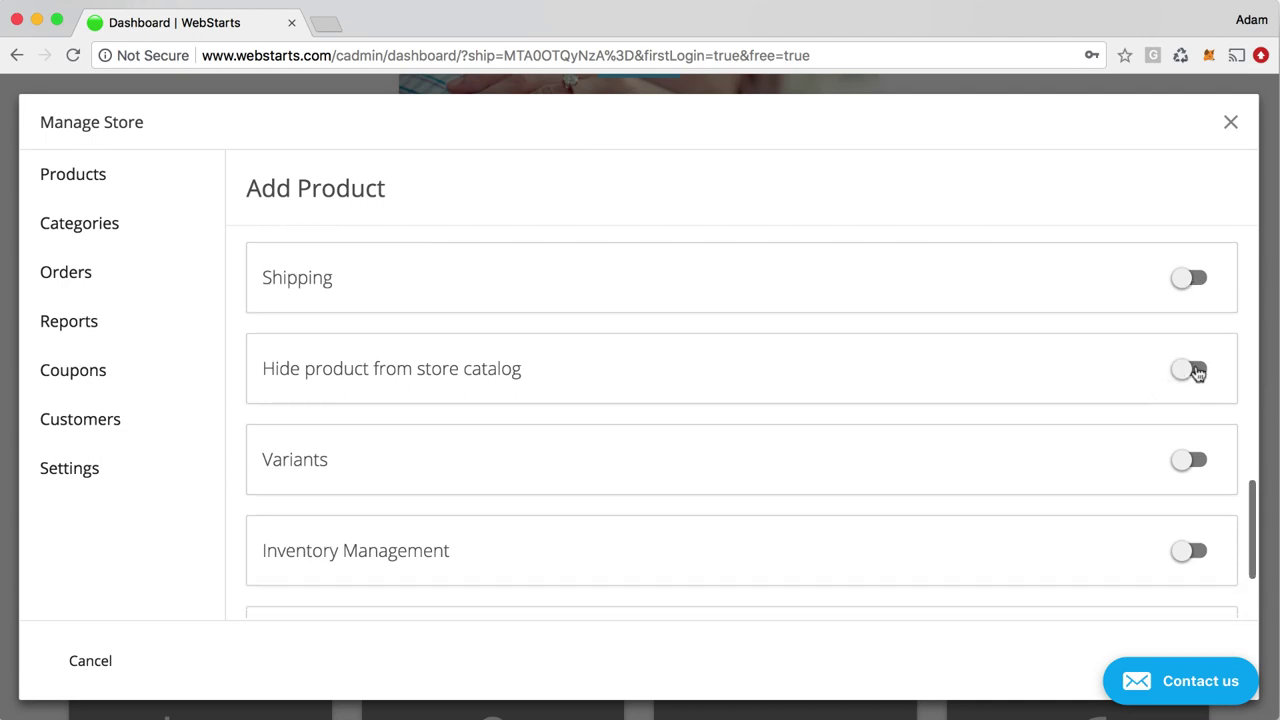
scroll(840, 404, down, 2)
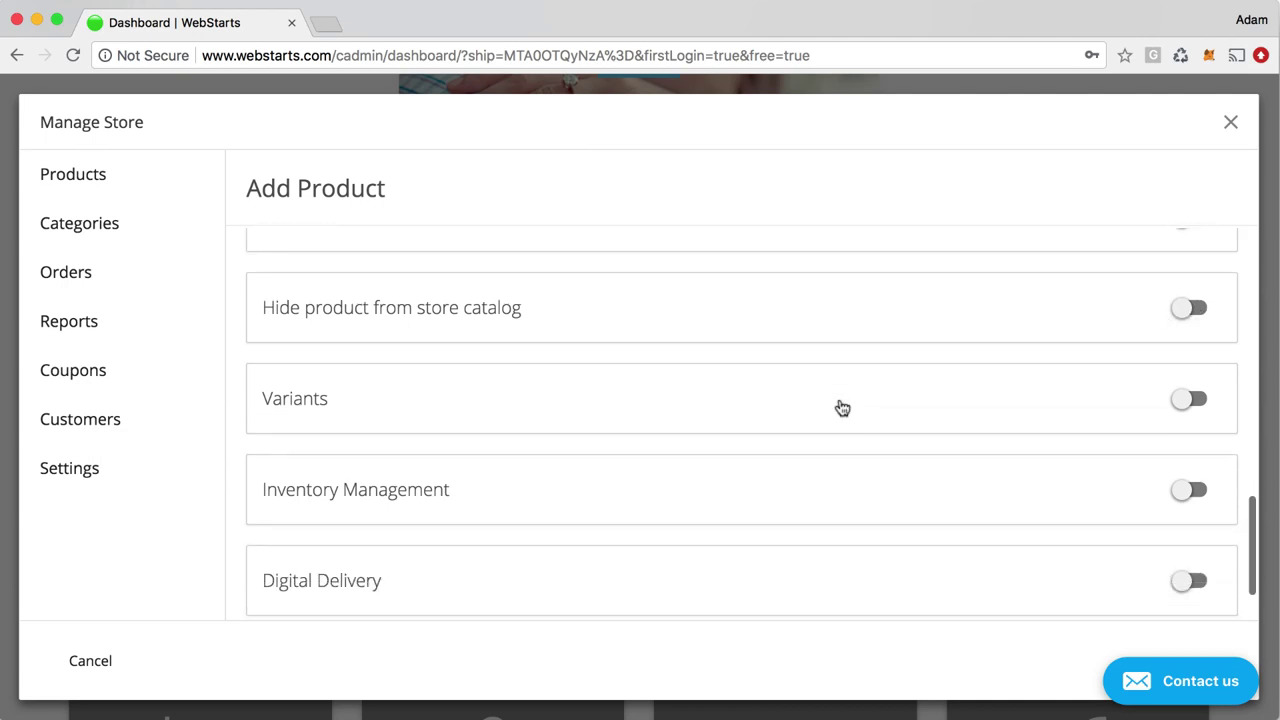
scroll(840, 404, down, 1)
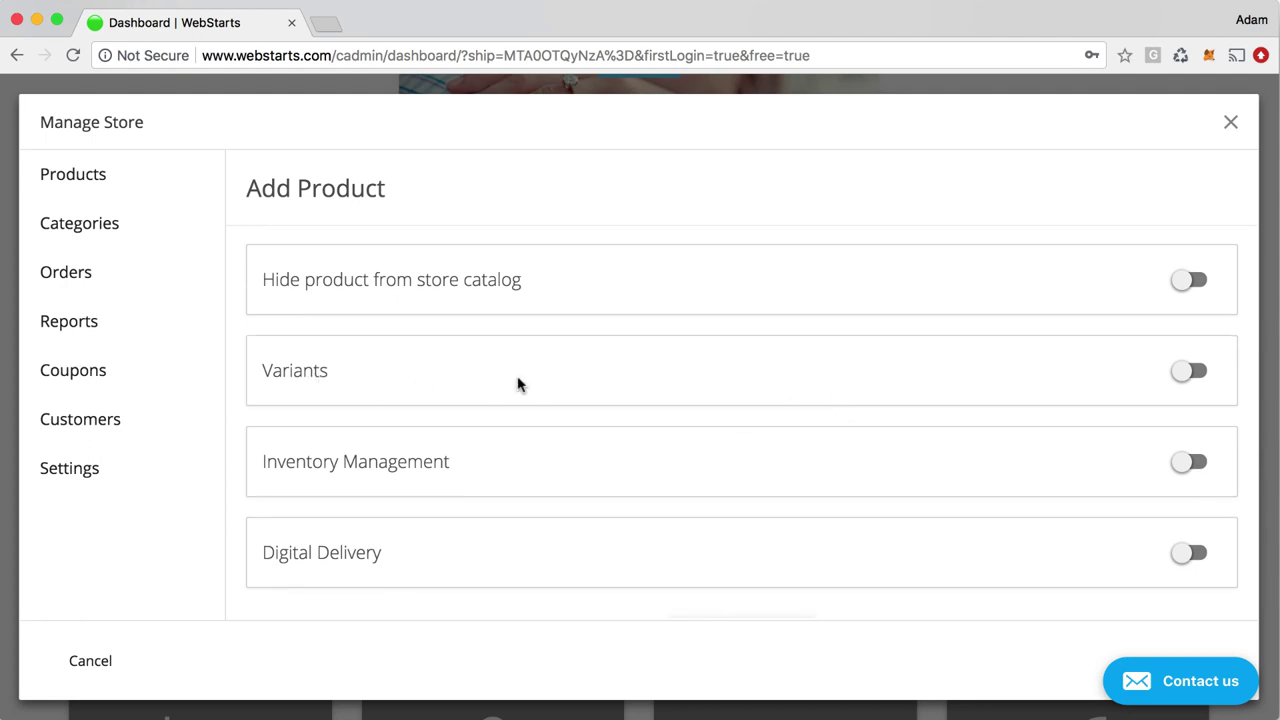
click(1190, 371)
scroll(766, 429, down, 2)
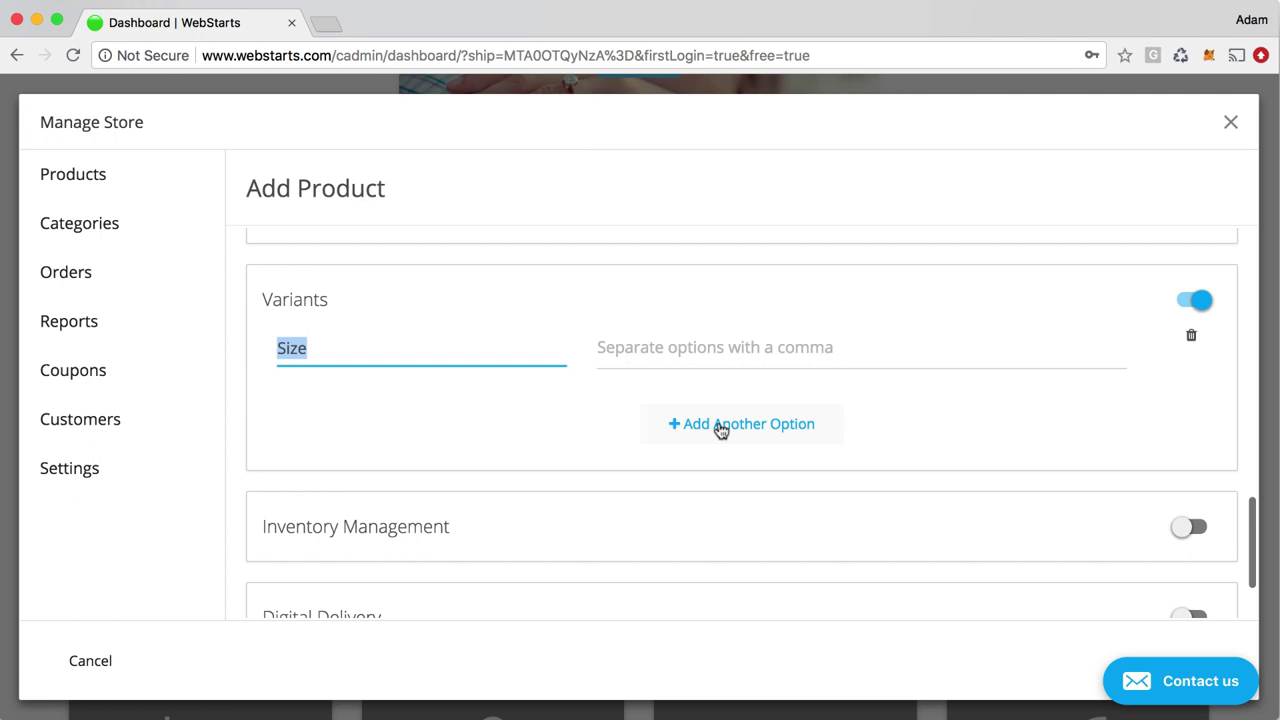
click(499, 351)
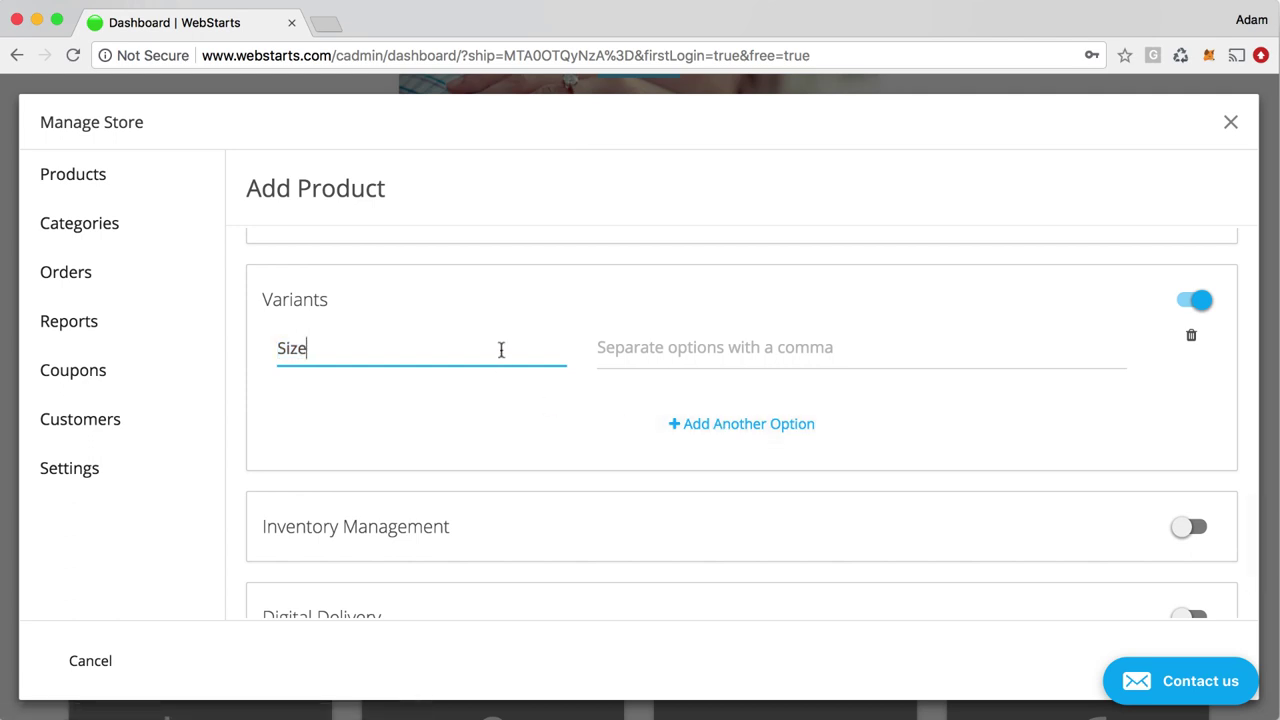
click(649, 351)
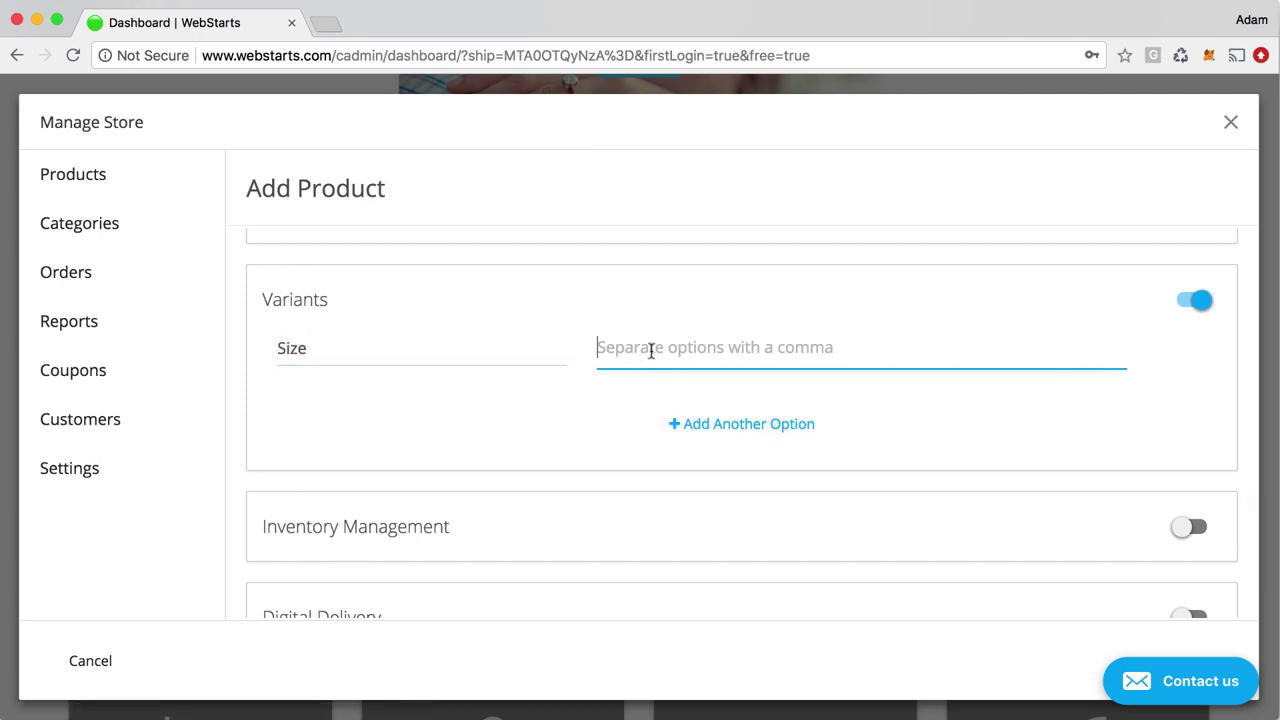
Add Material and Color option rows, then delete both so only Size remains
click(686, 420)
click(668, 488)
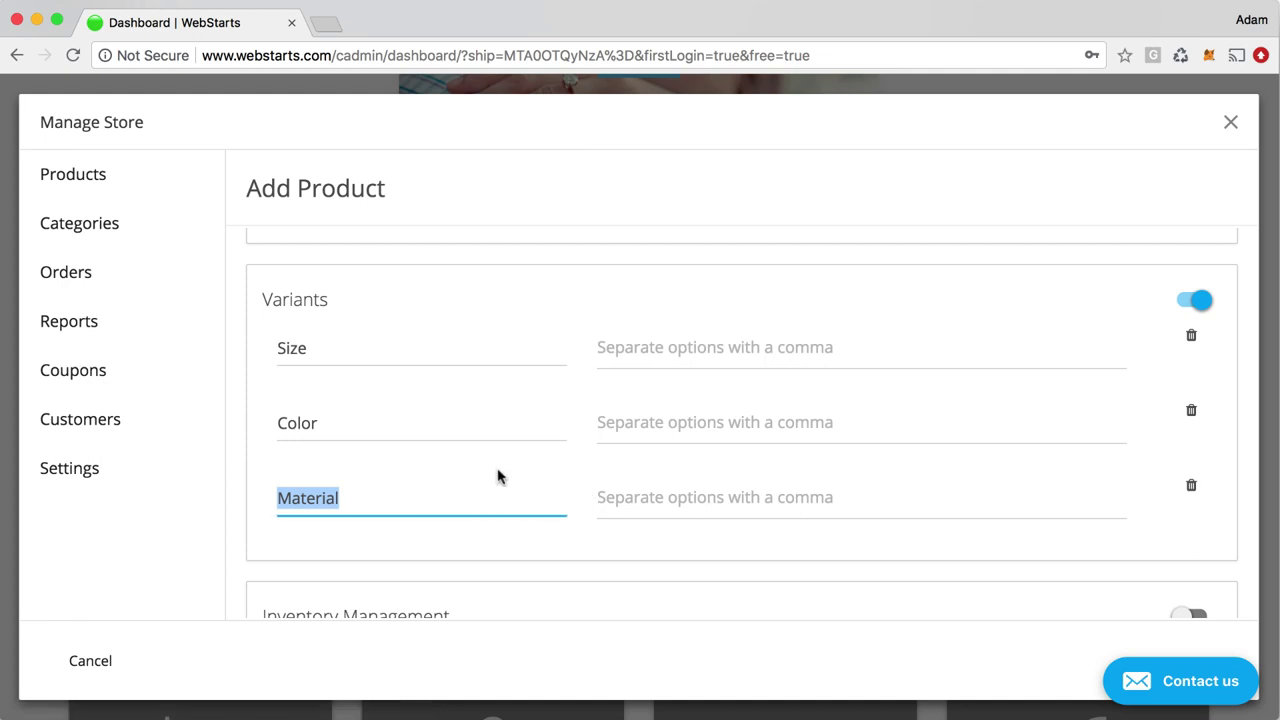
click(997, 508)
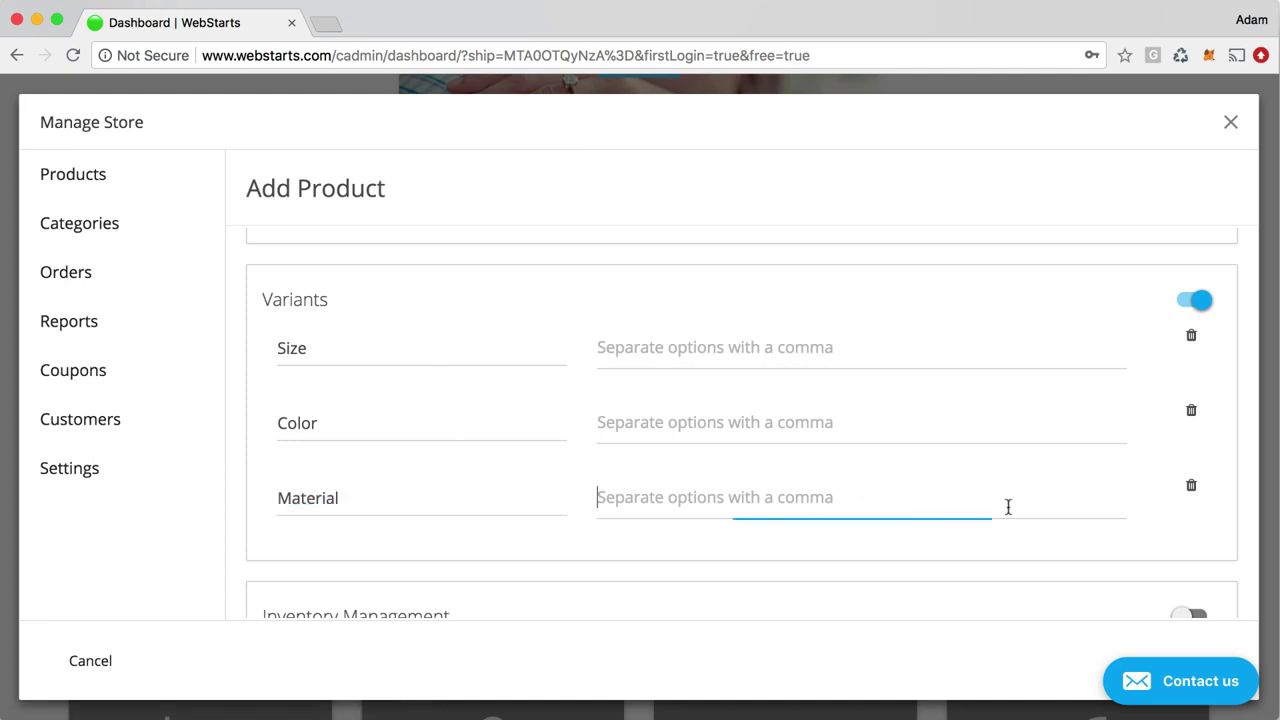
click(1190, 488)
click(1193, 413)
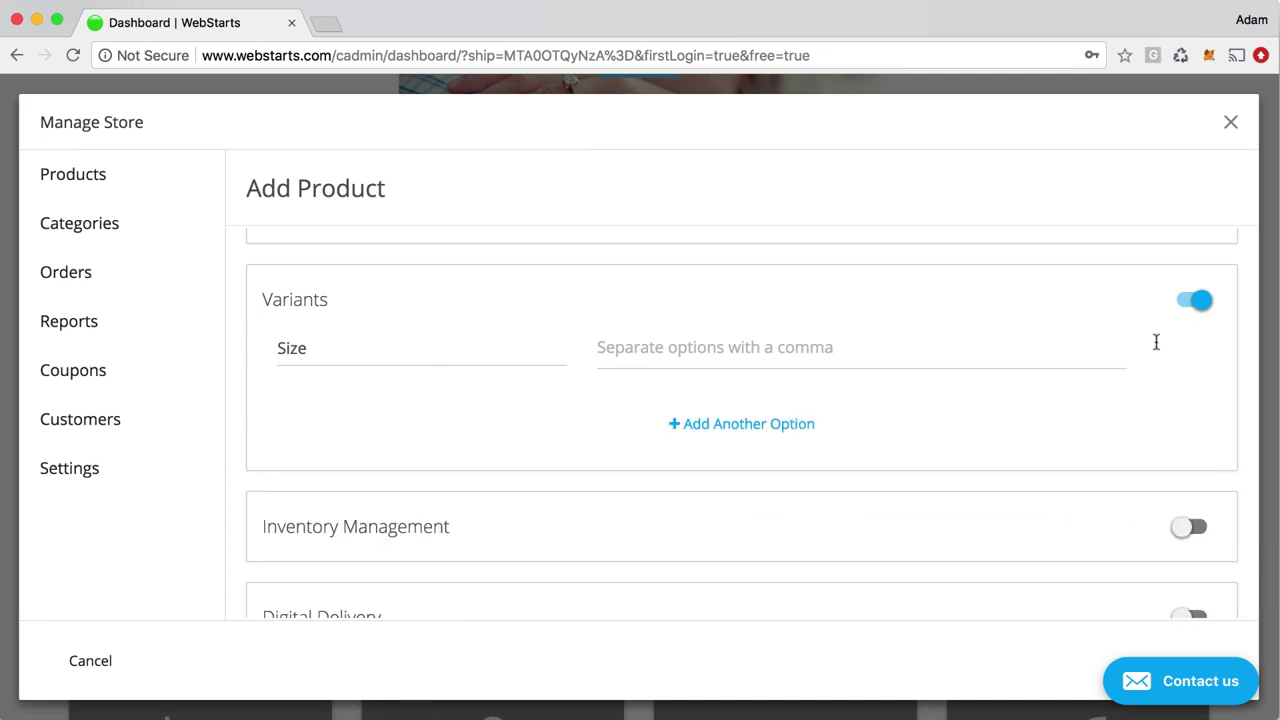
click(679, 367)
double_click(419, 357)
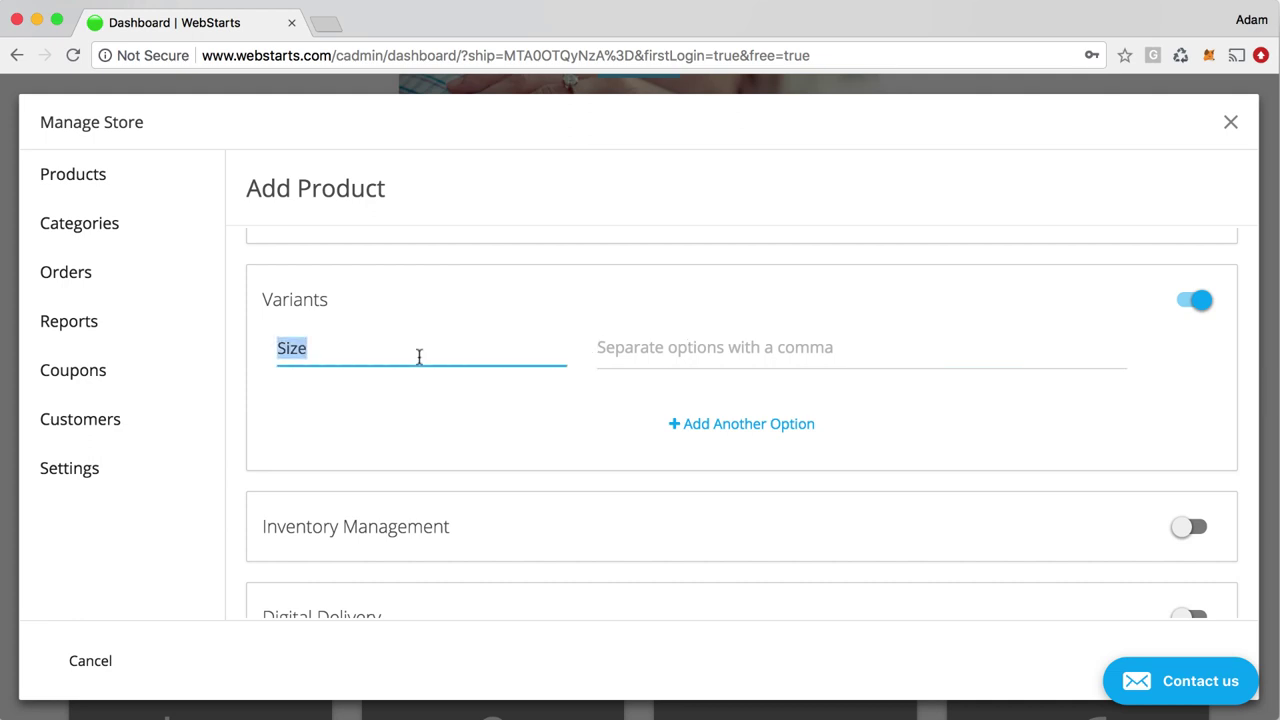
scroll(615, 485, down, 2)
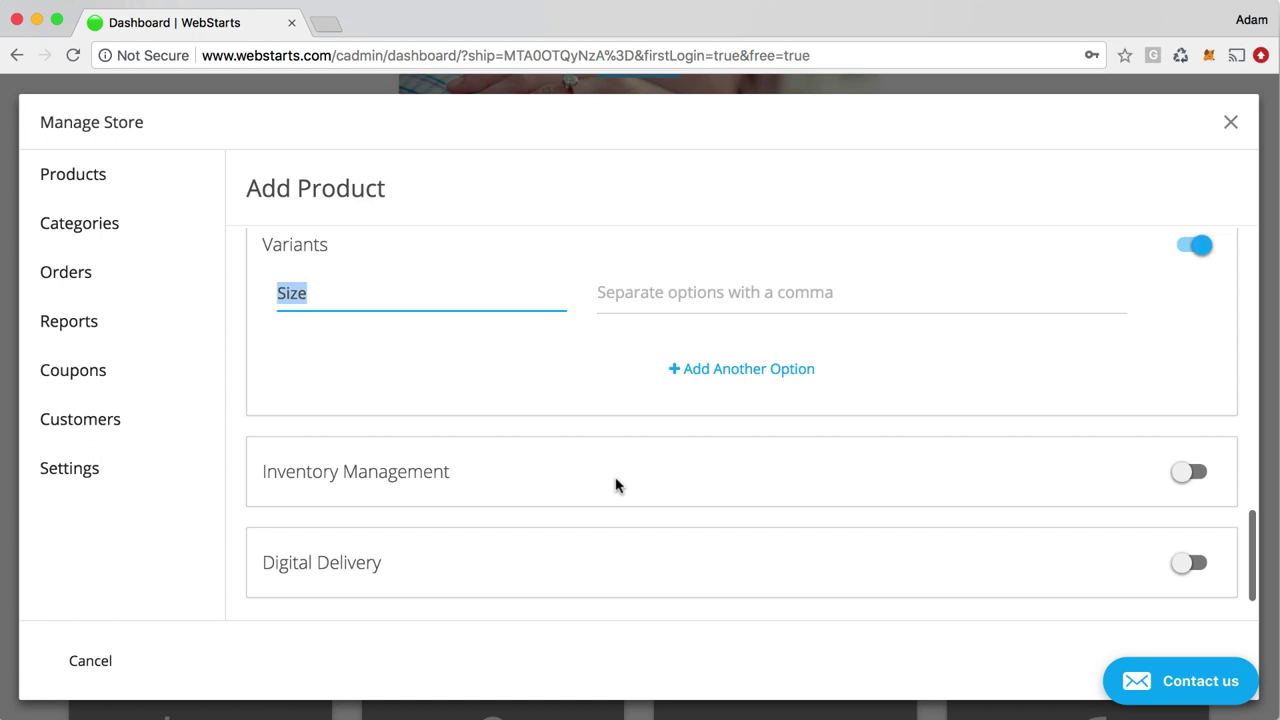
scroll(615, 485, down, 2)
Turn on Inventory Management and Display stock on hand, keeping the notify threshold at 0
click(1200, 418)
scroll(1192, 430, down, 3)
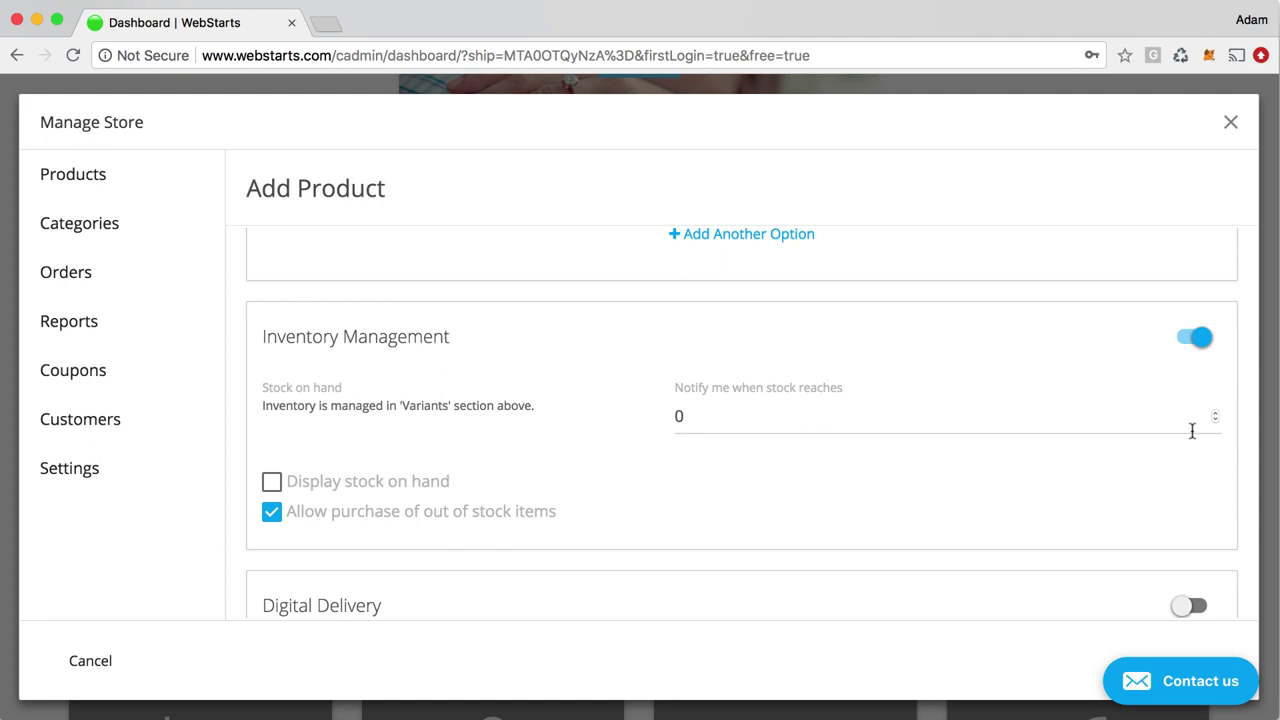
click(273, 484)
click(700, 417)
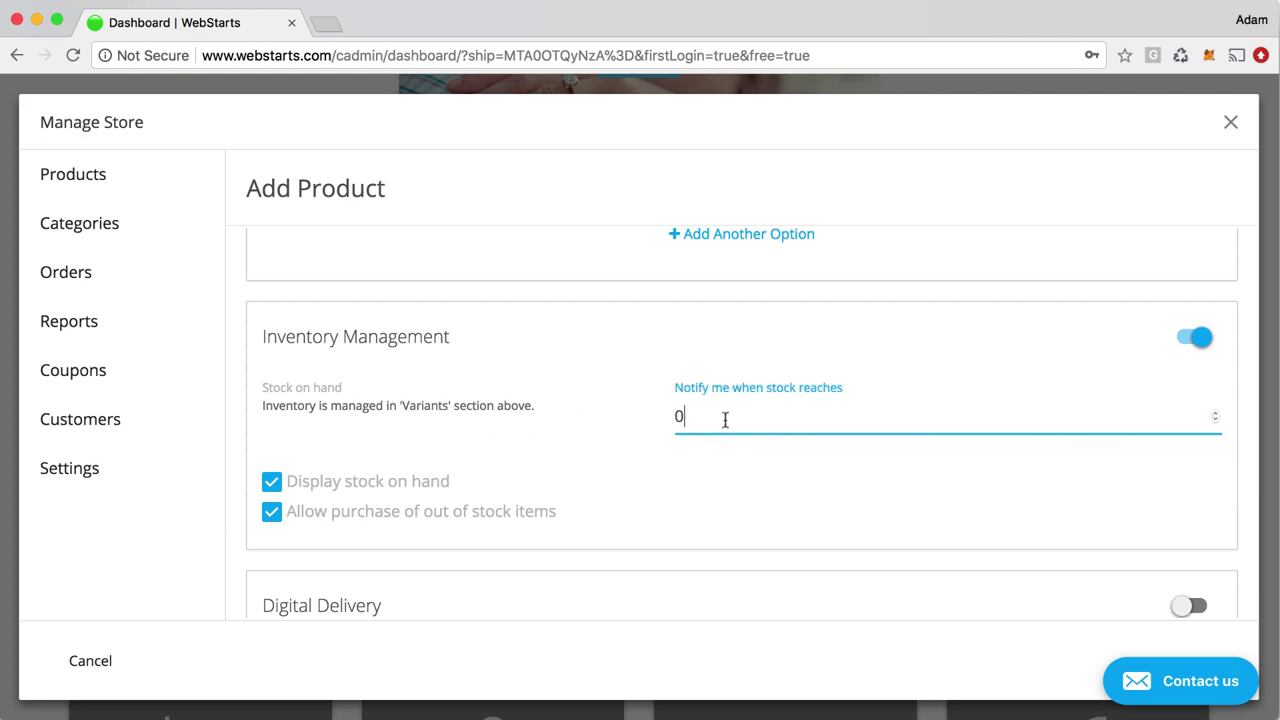
scroll(629, 500, down, 2)
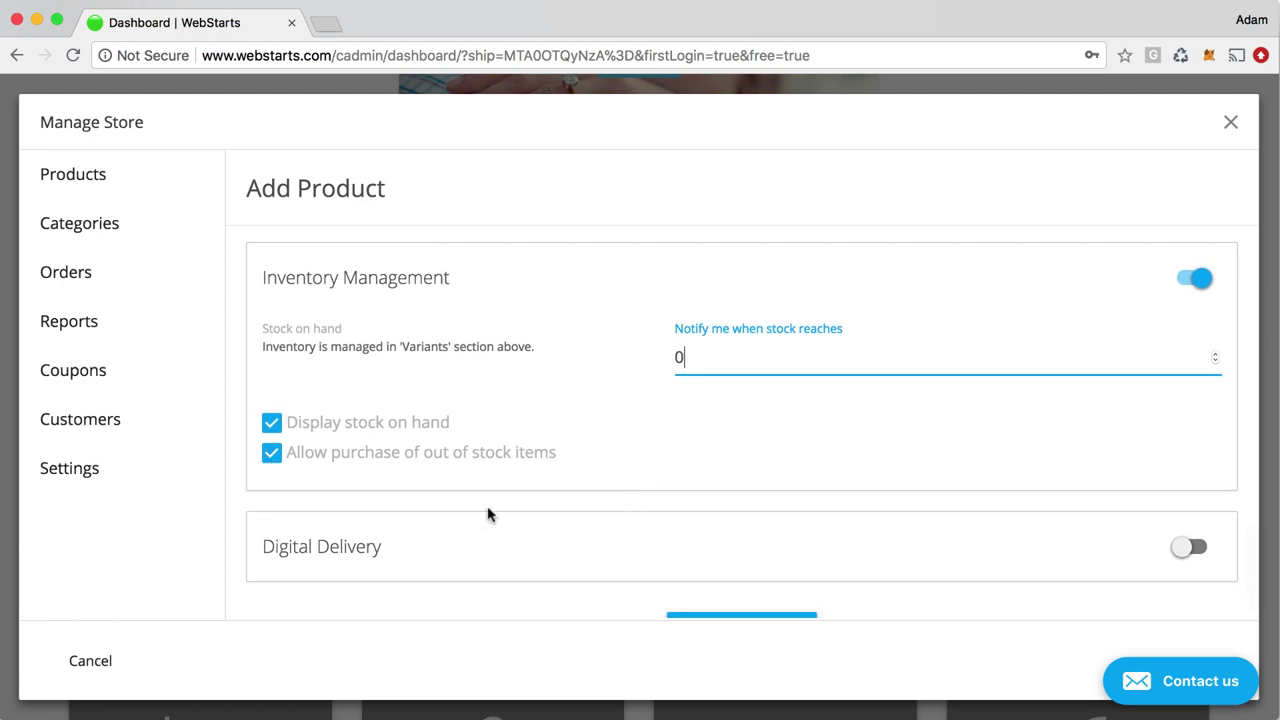
scroll(505, 518, down, 1)
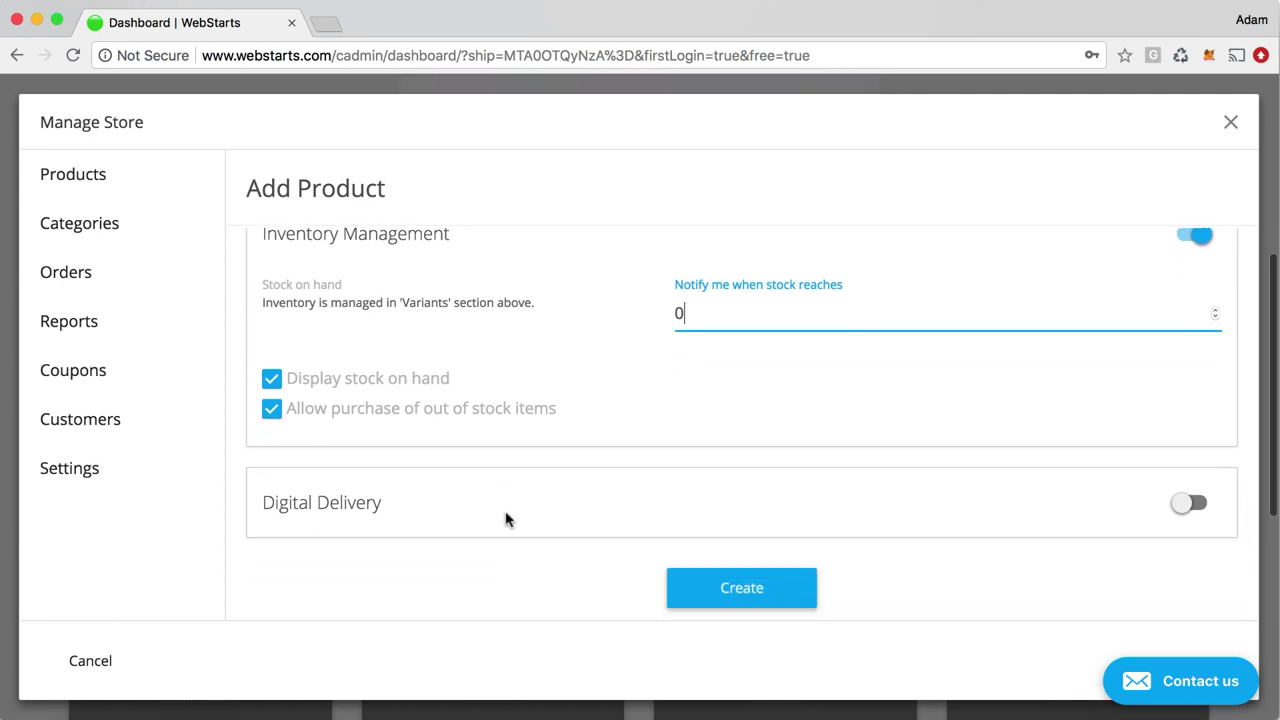
Enable Digital Delivery without attaching a download file, then go to the Categories page
click(1194, 506)
scroll(963, 523, down, 3)
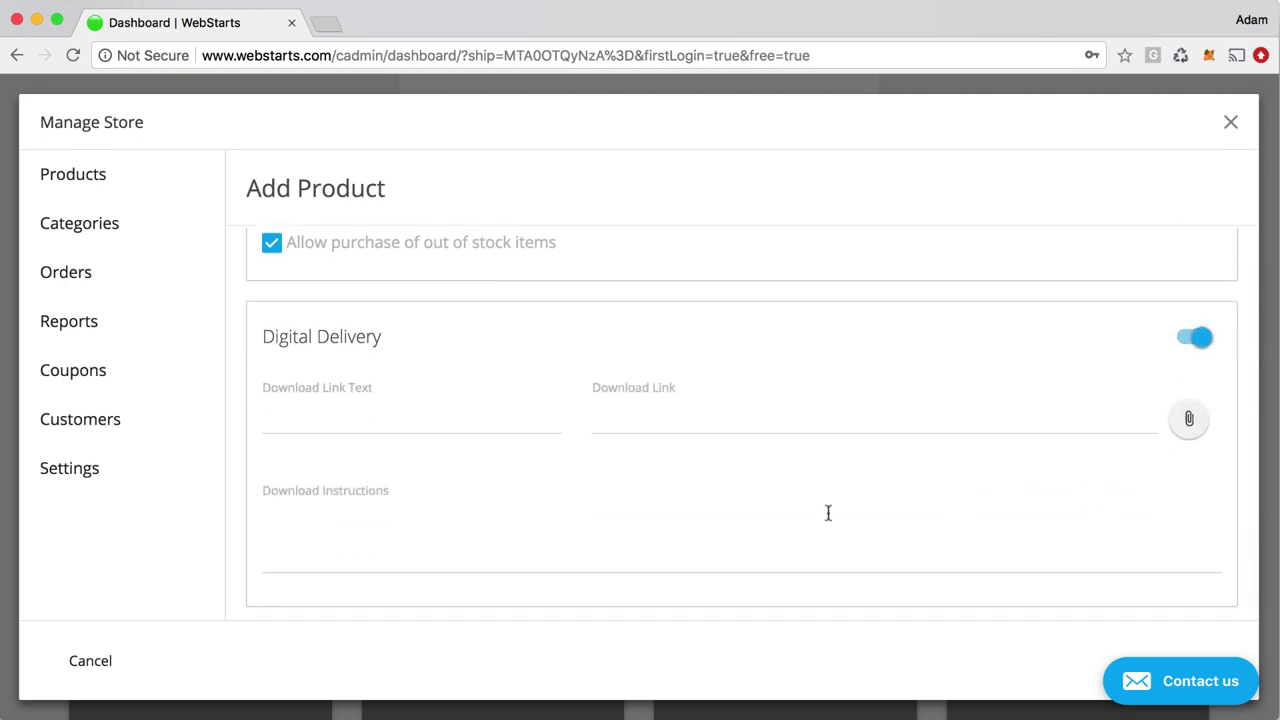
click(395, 430)
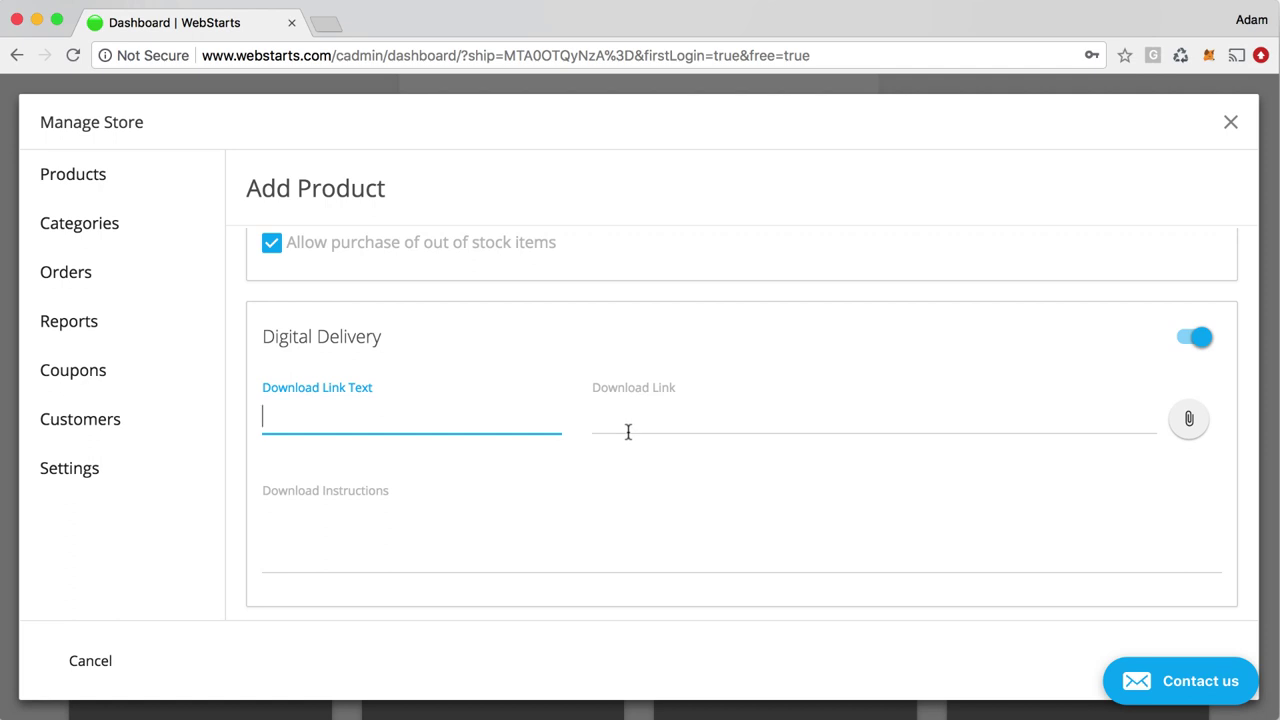
click(688, 430)
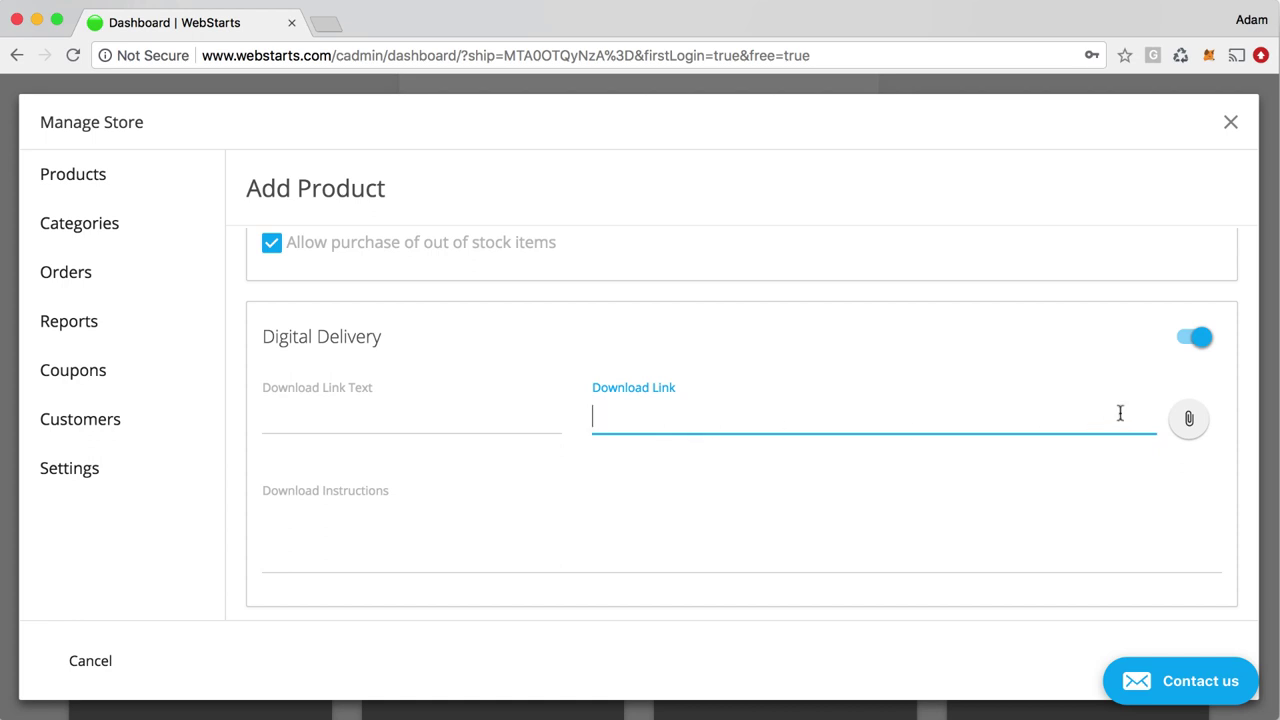
click(1189, 419)
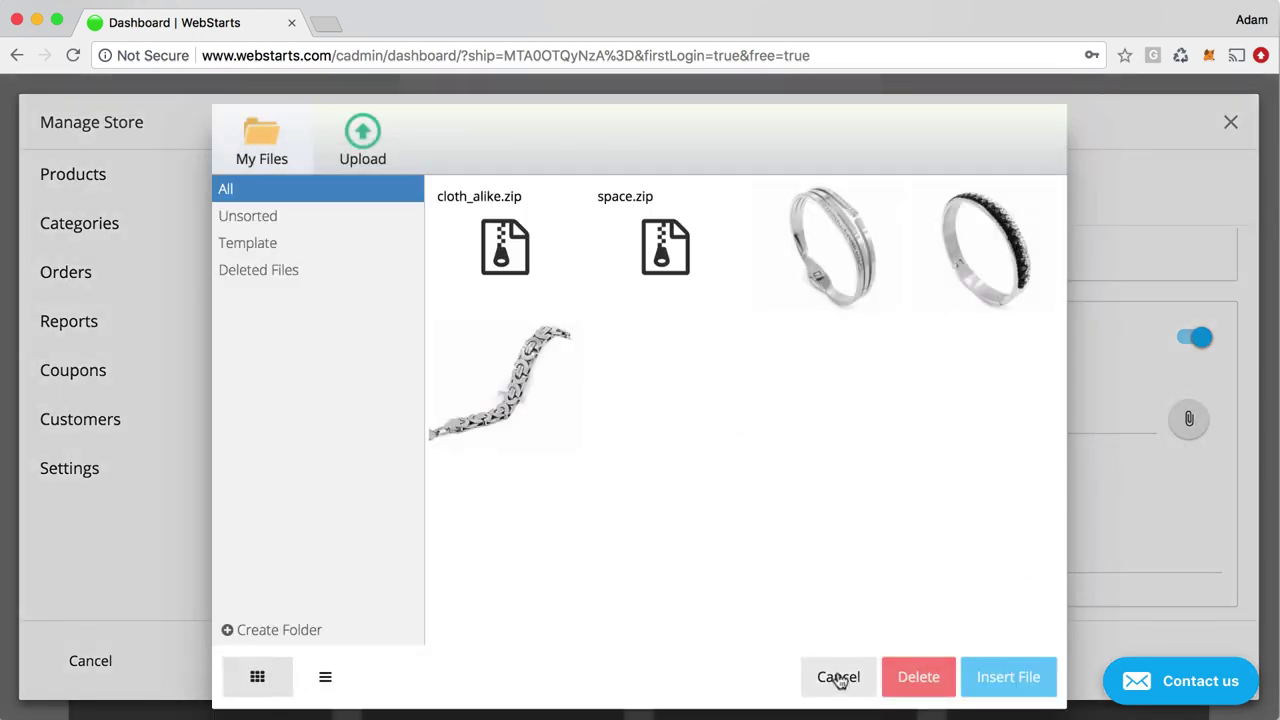
click(838, 677)
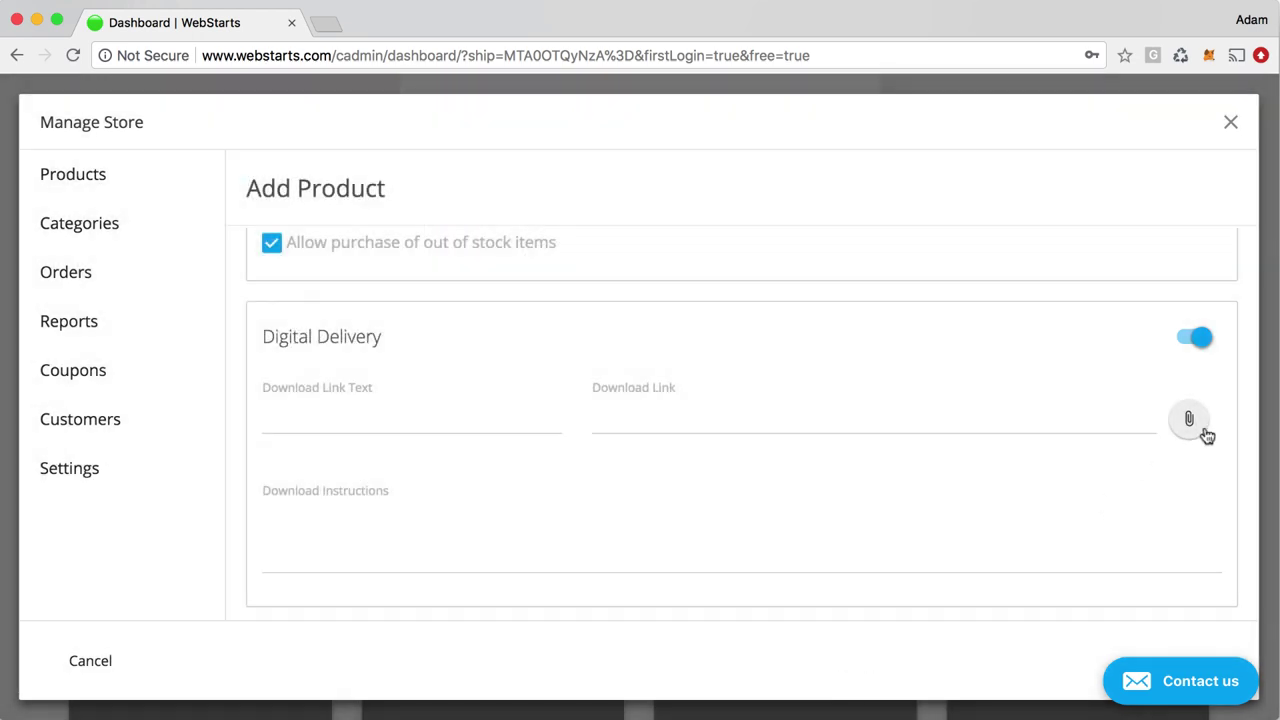
click(1205, 433)
click(857, 690)
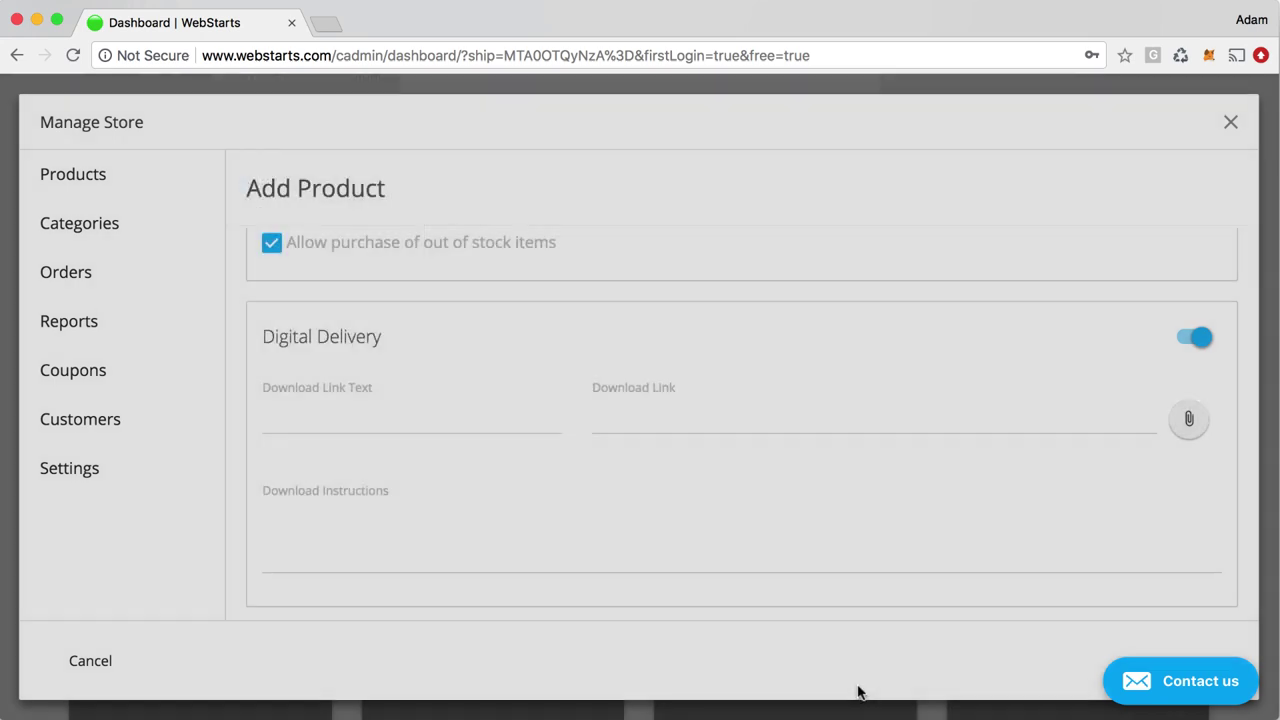
click(380, 563)
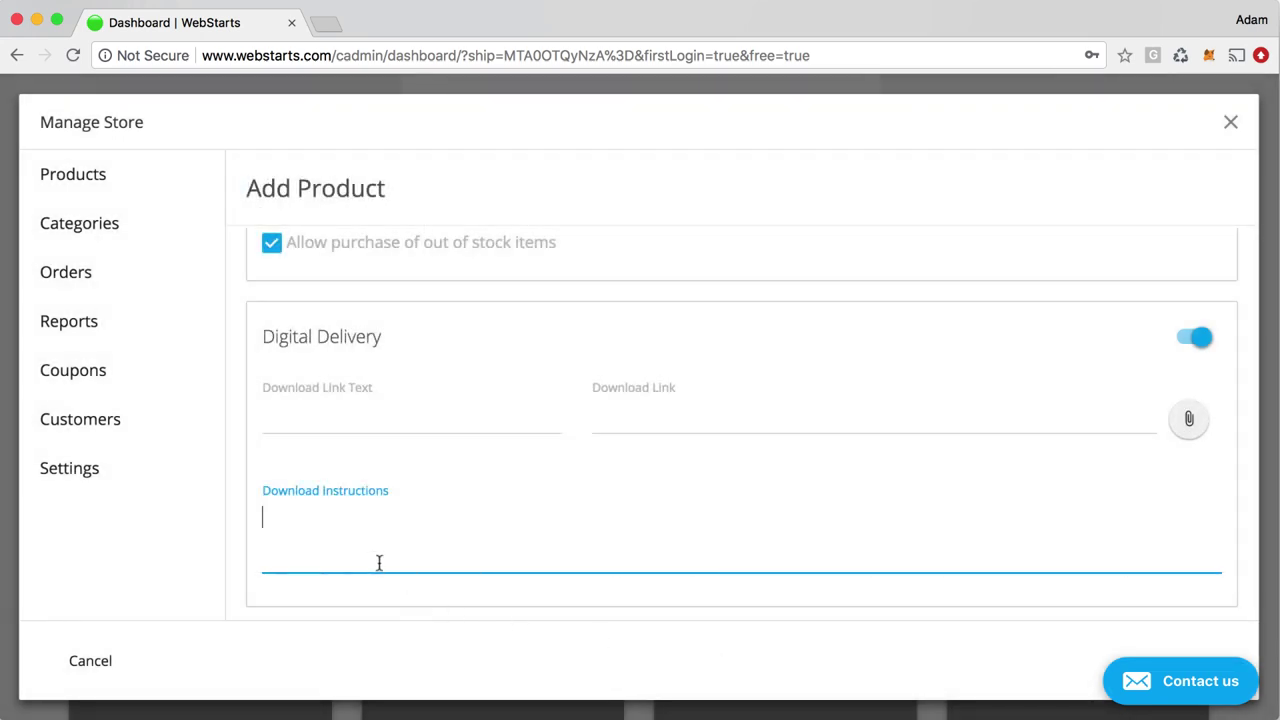
scroll(379, 563, down, 1)
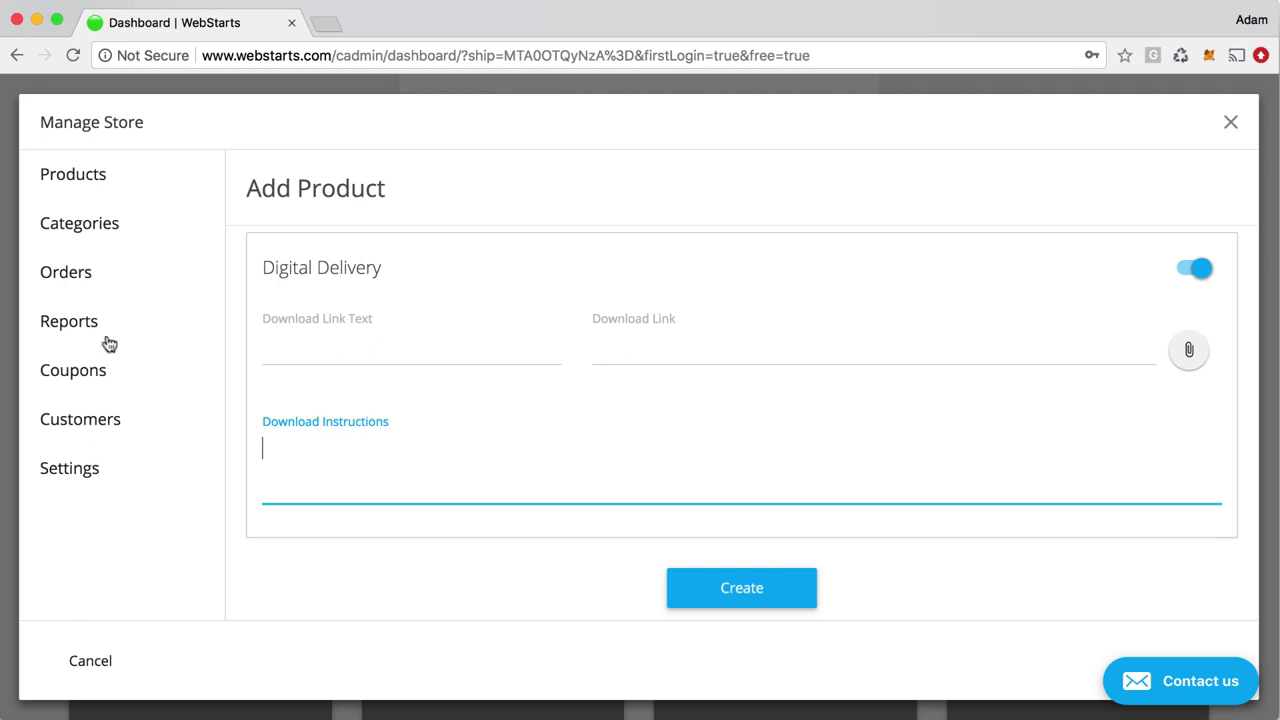
click(106, 222)
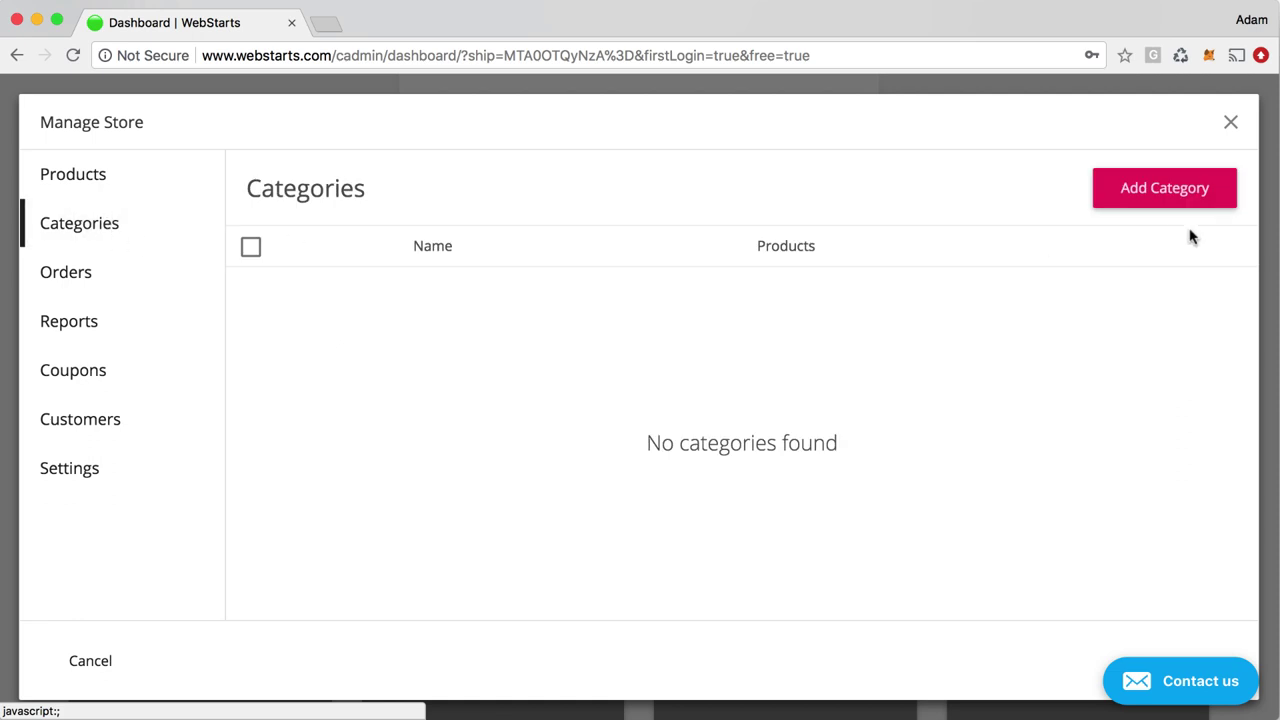
Look through the store's Orders and Reports, then move on to the Coupons section
click(66, 275)
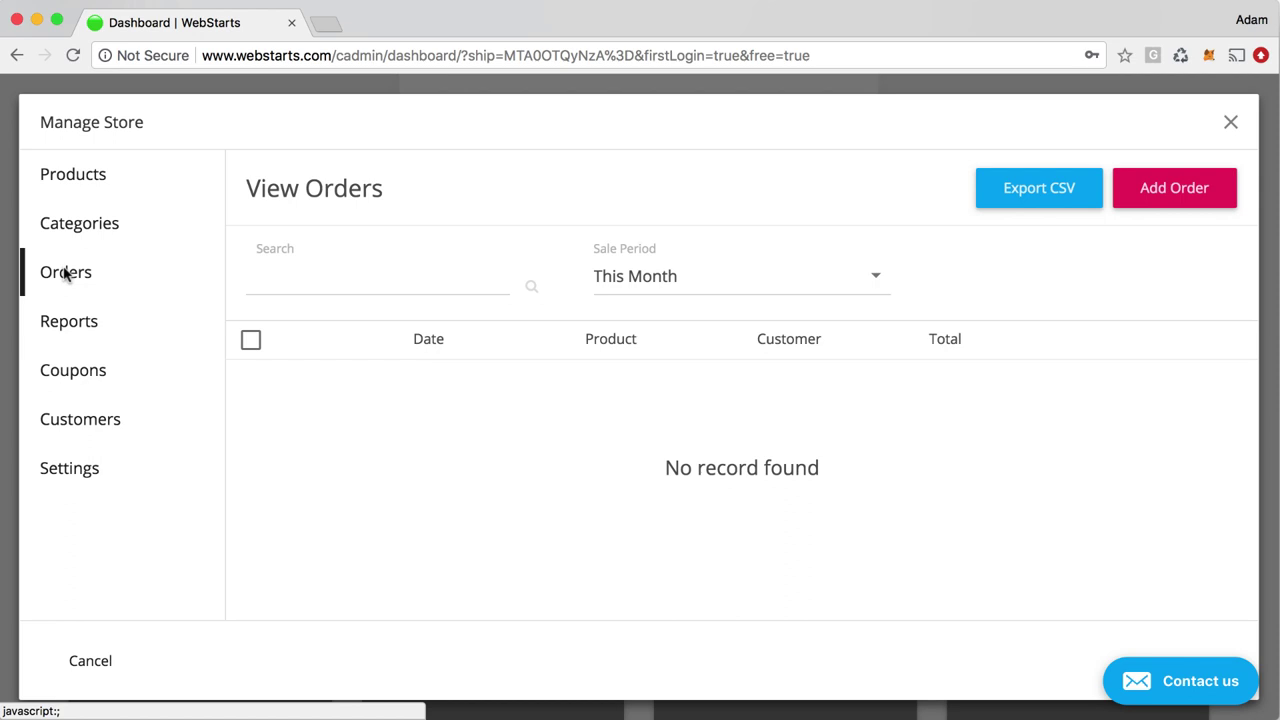
click(80, 332)
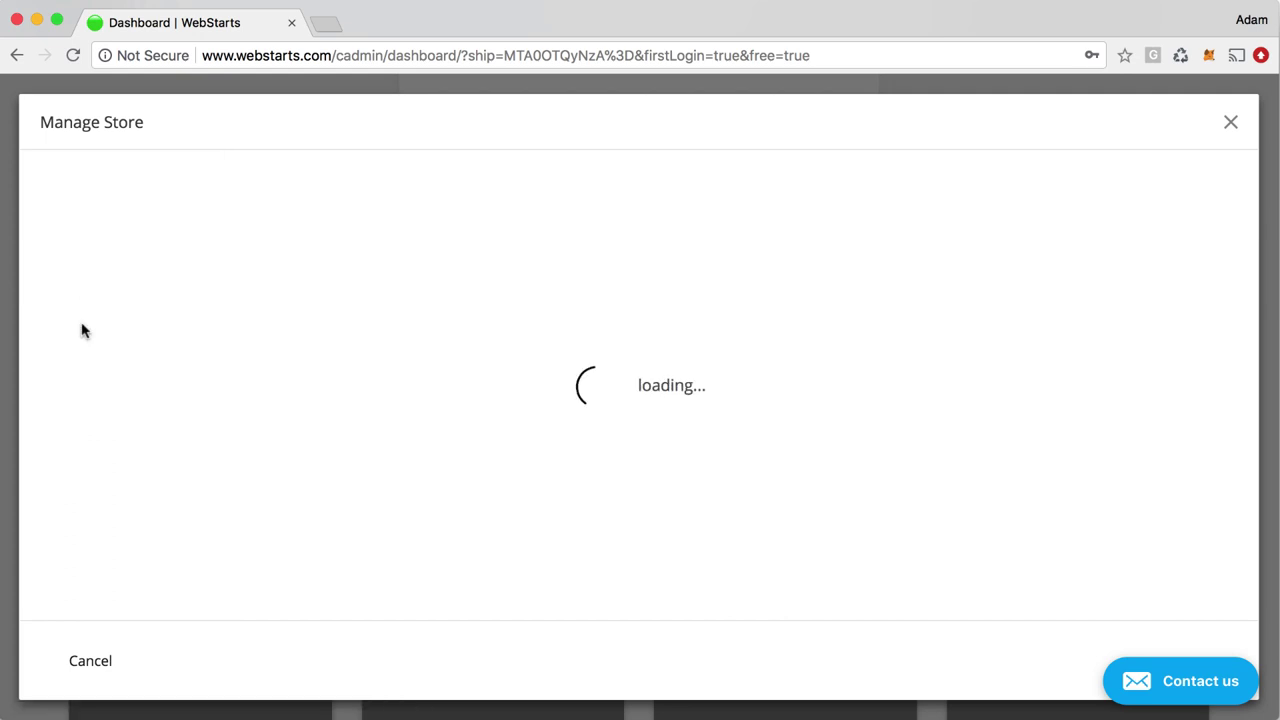
click(85, 381)
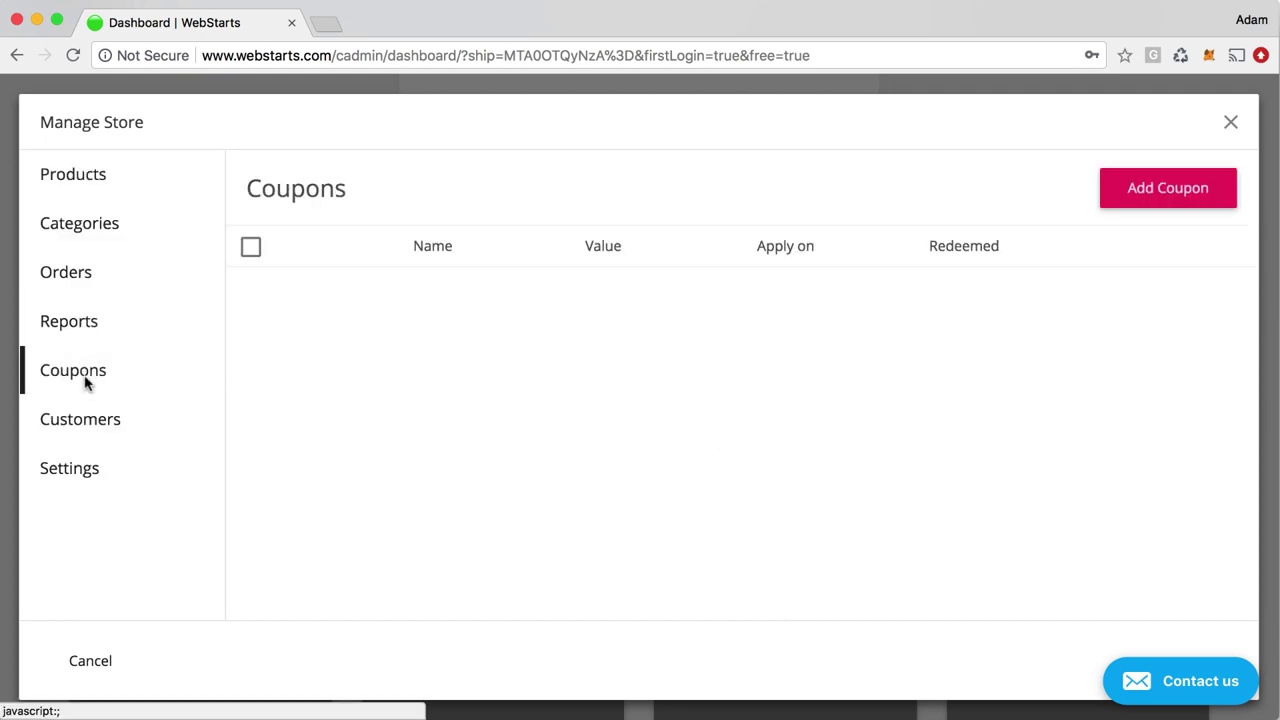
Start a new coupon, try the Percentage and fixed-amount discounts and the code field, then discard it
click(1200, 202)
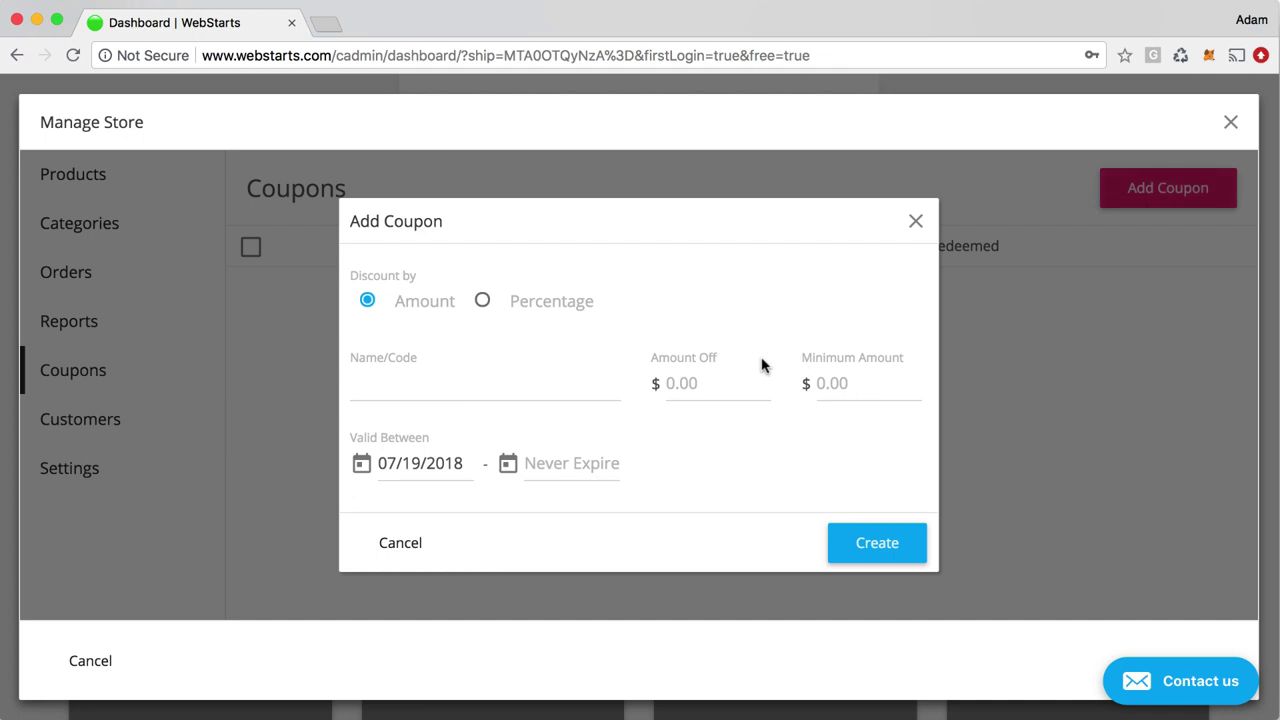
click(475, 310)
click(388, 378)
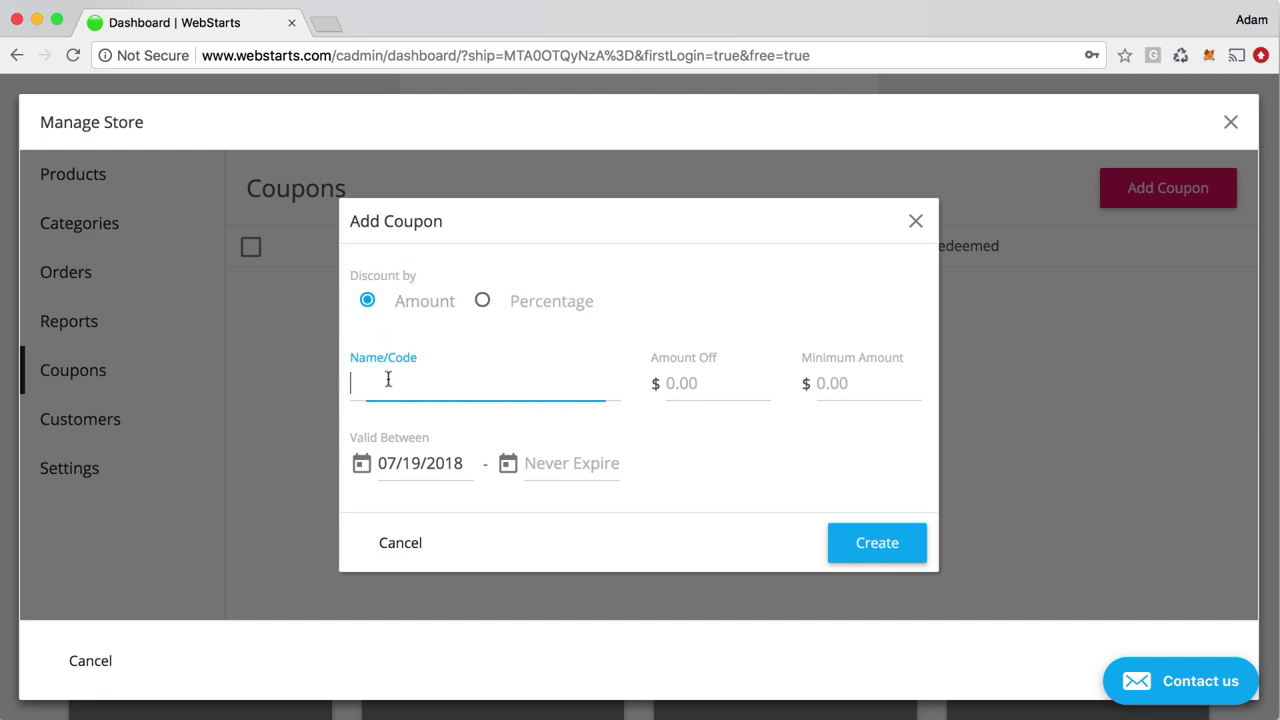
click(481, 302)
click(367, 301)
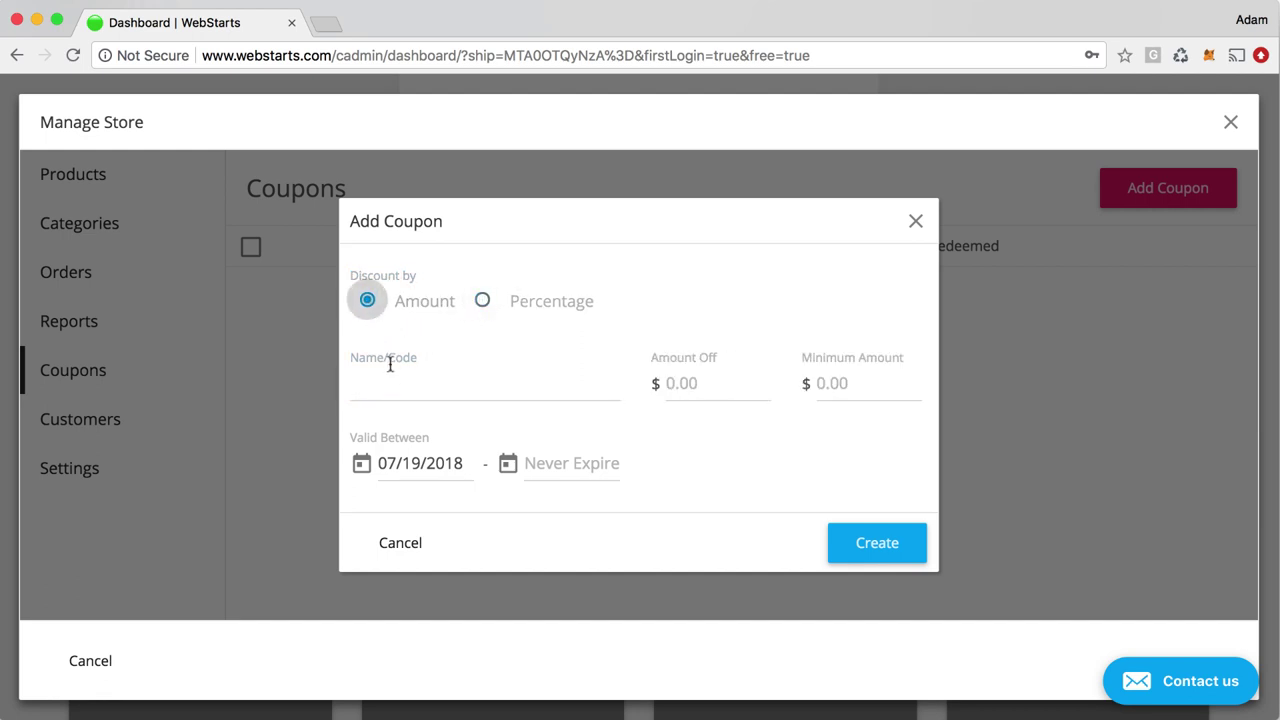
click(430, 387)
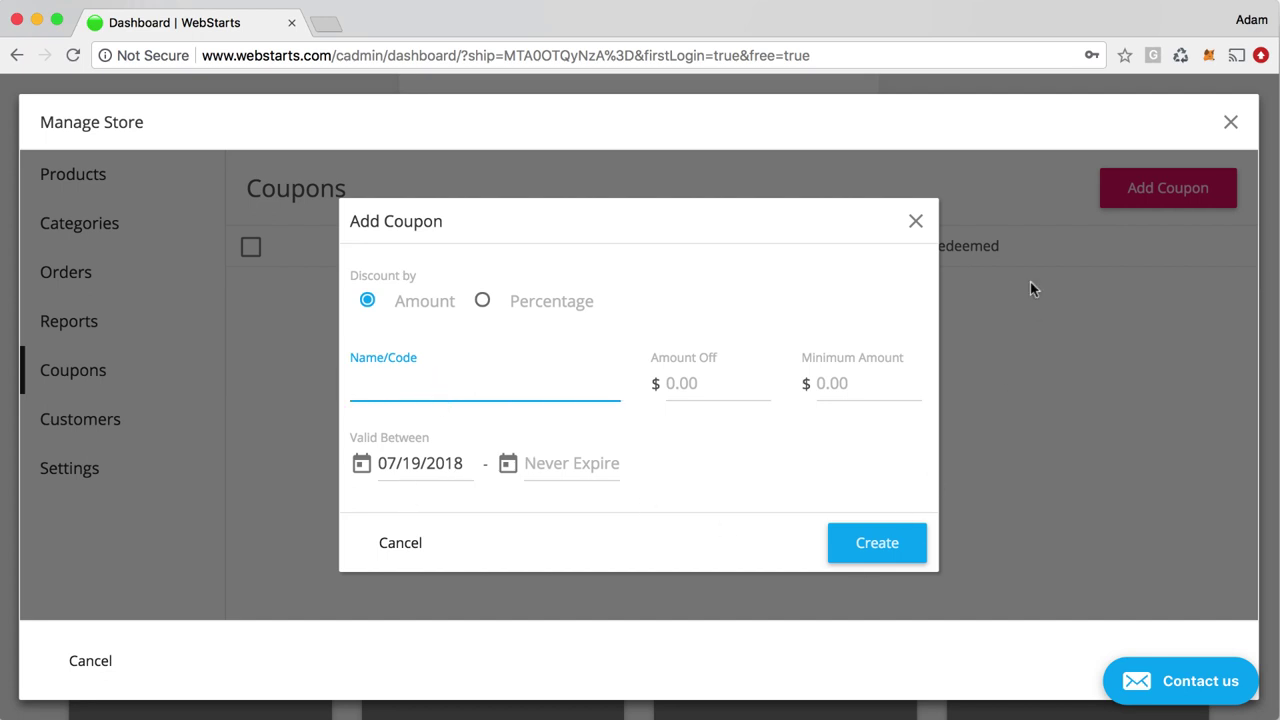
click(915, 221)
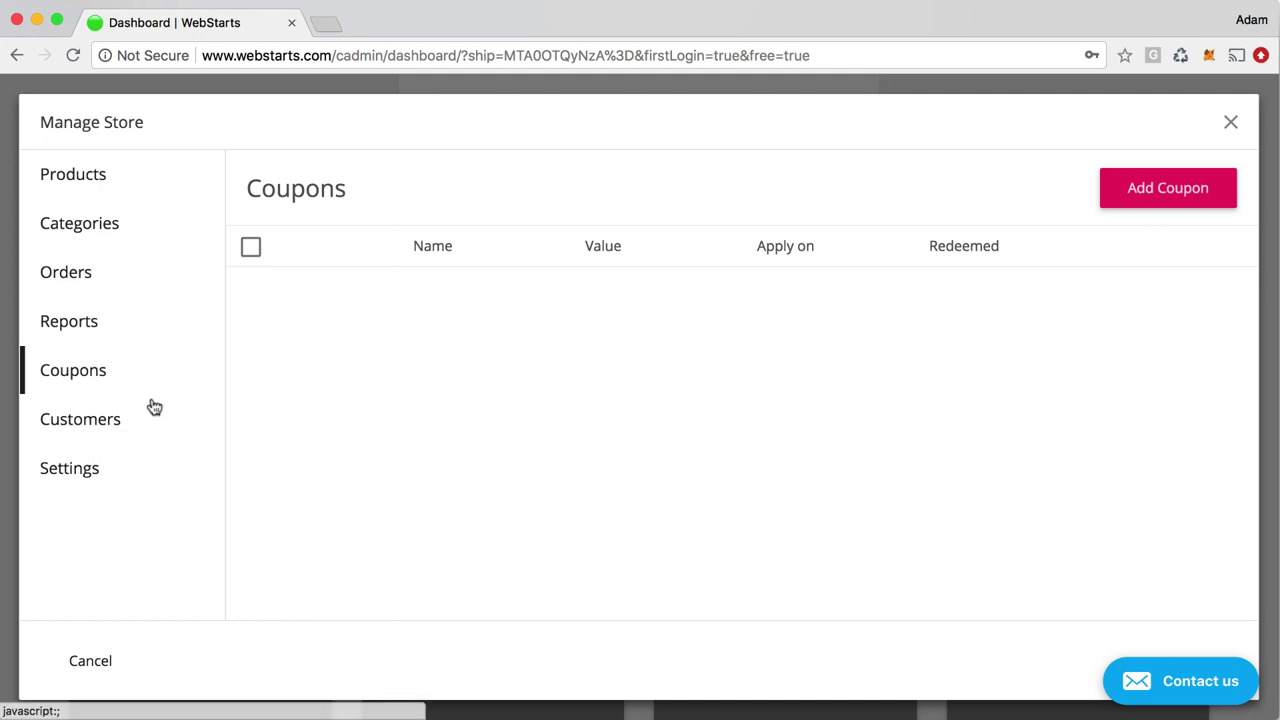
Show the empty Customers list, look over the Add Customer form, then discard it
click(124, 424)
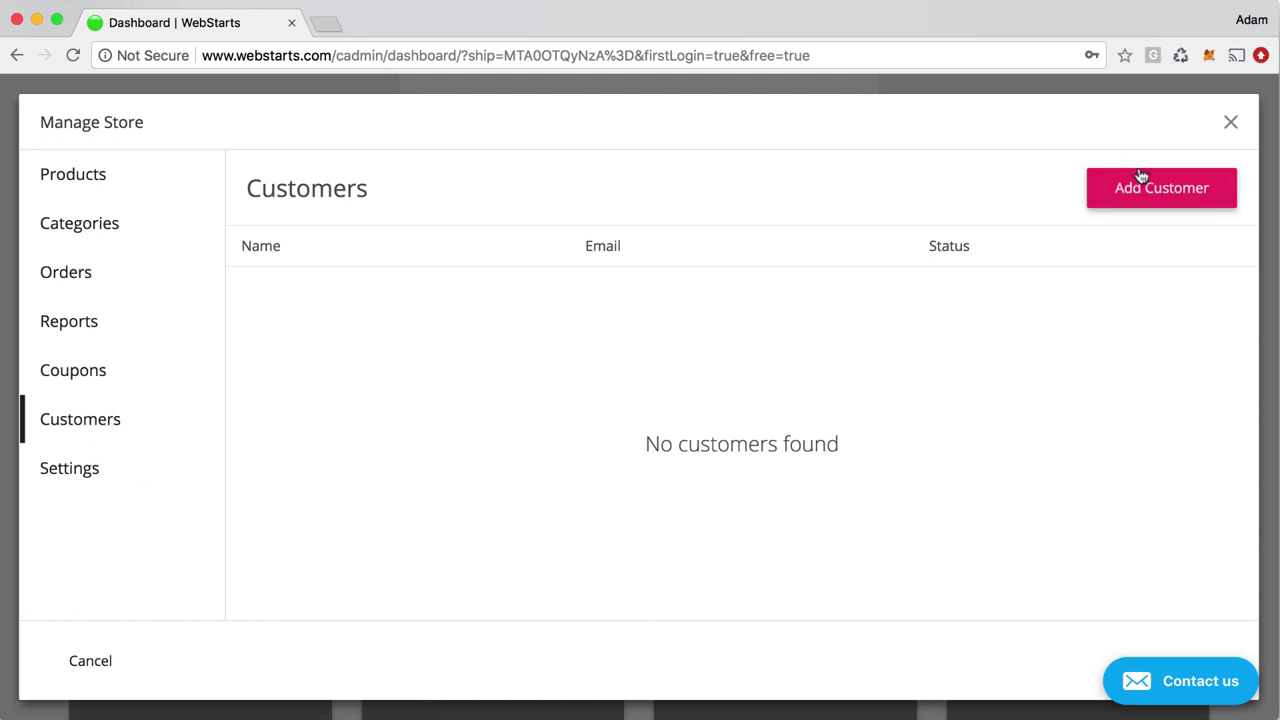
click(1129, 205)
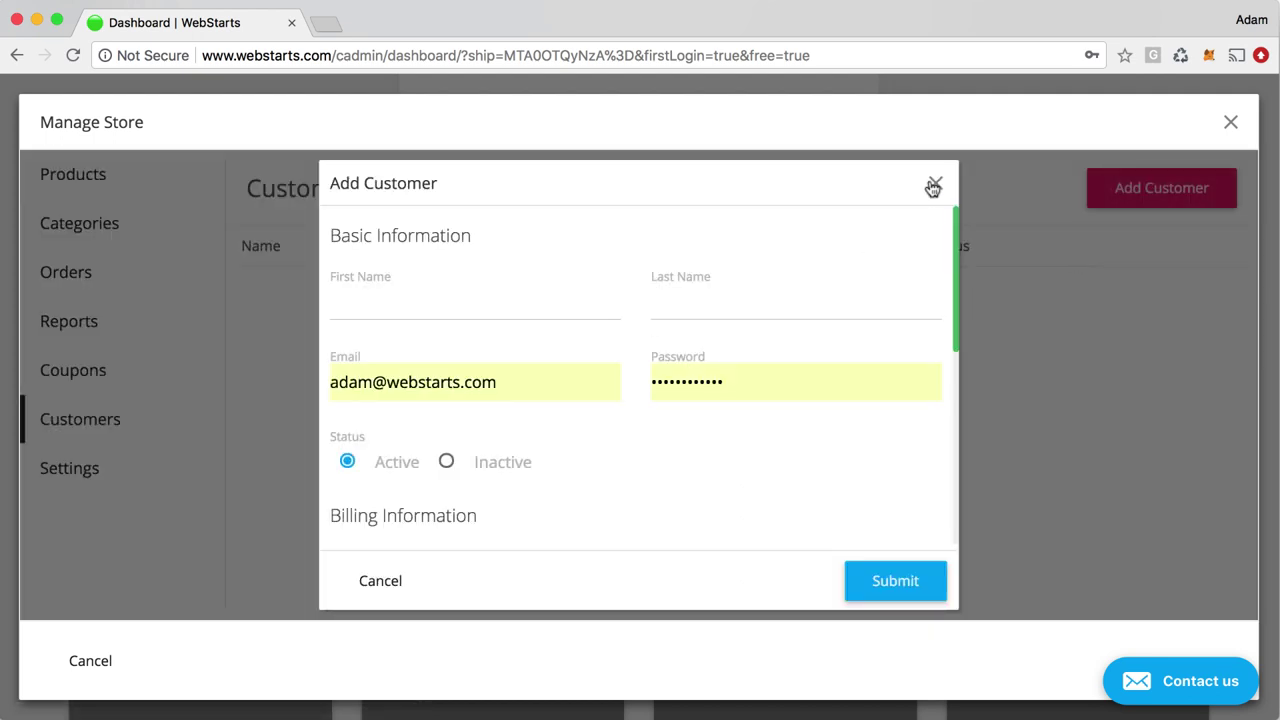
scroll(796, 372, down, 3)
scroll(491, 397, up, 3)
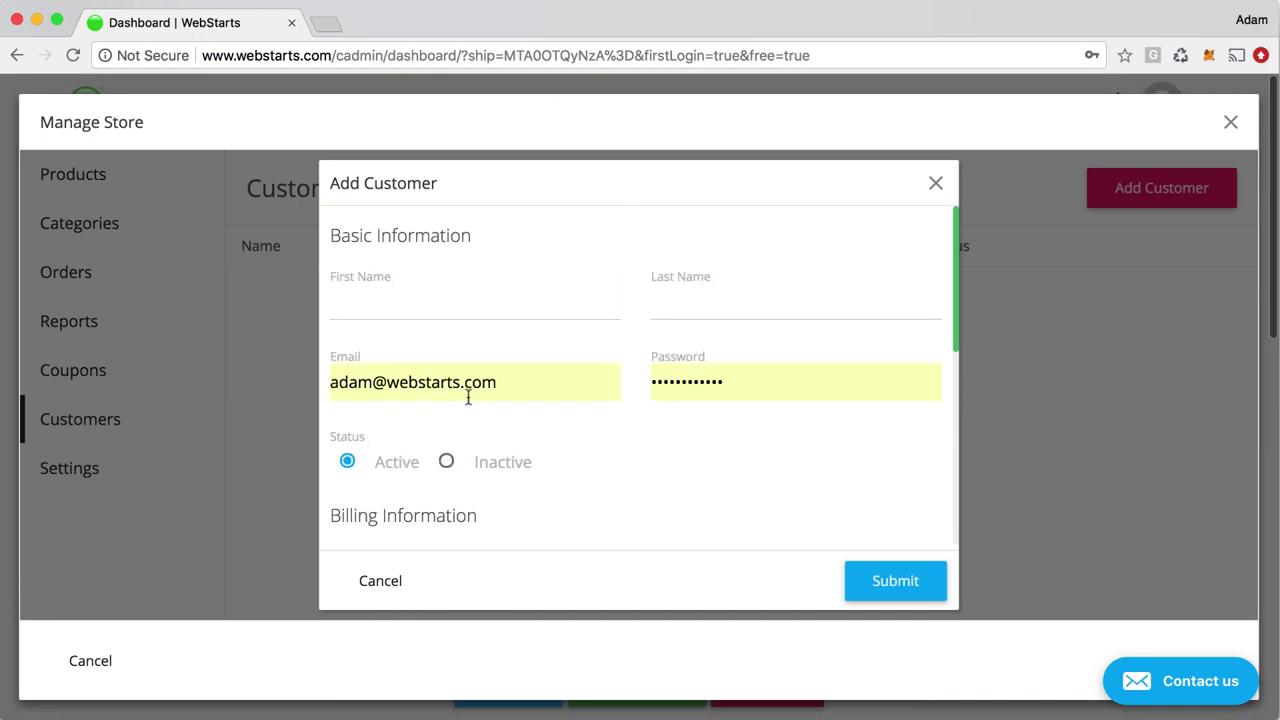
click(934, 184)
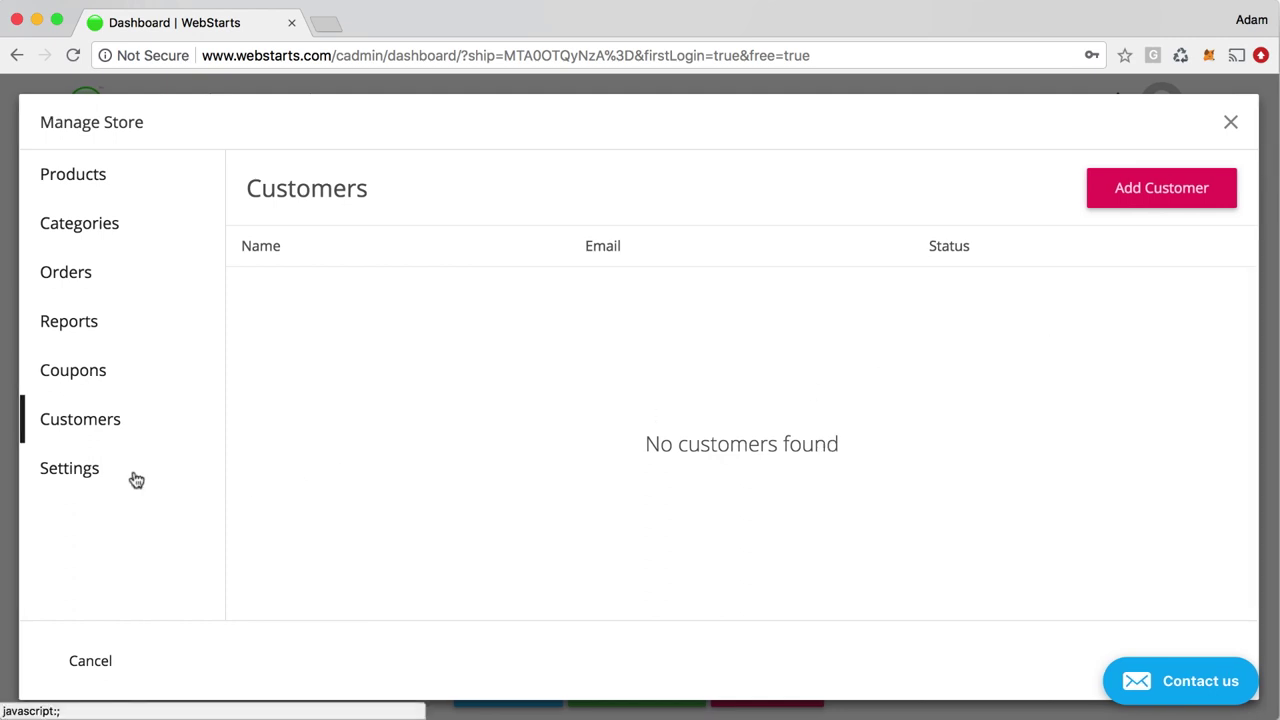
Review the store's Payment, Shipping and Taxes settings, then close the Manage Store window
click(86, 477)
scroll(474, 611, down, 4)
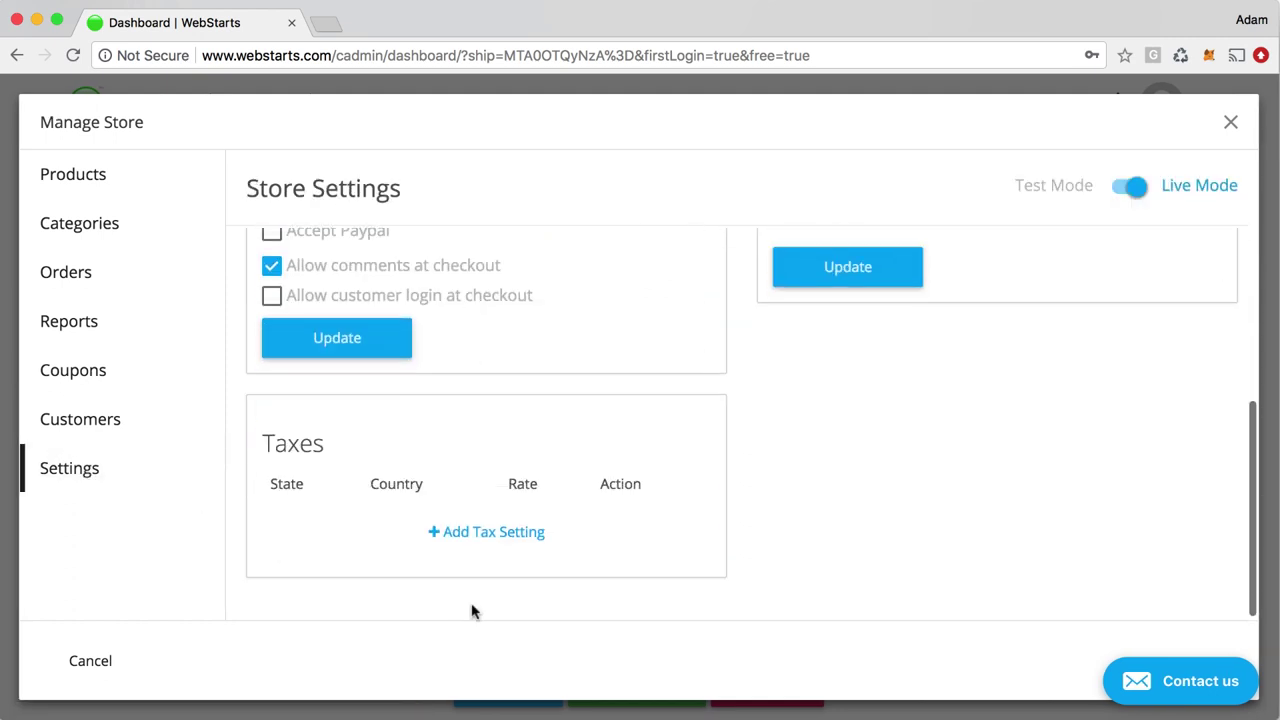
scroll(598, 557, up, 3)
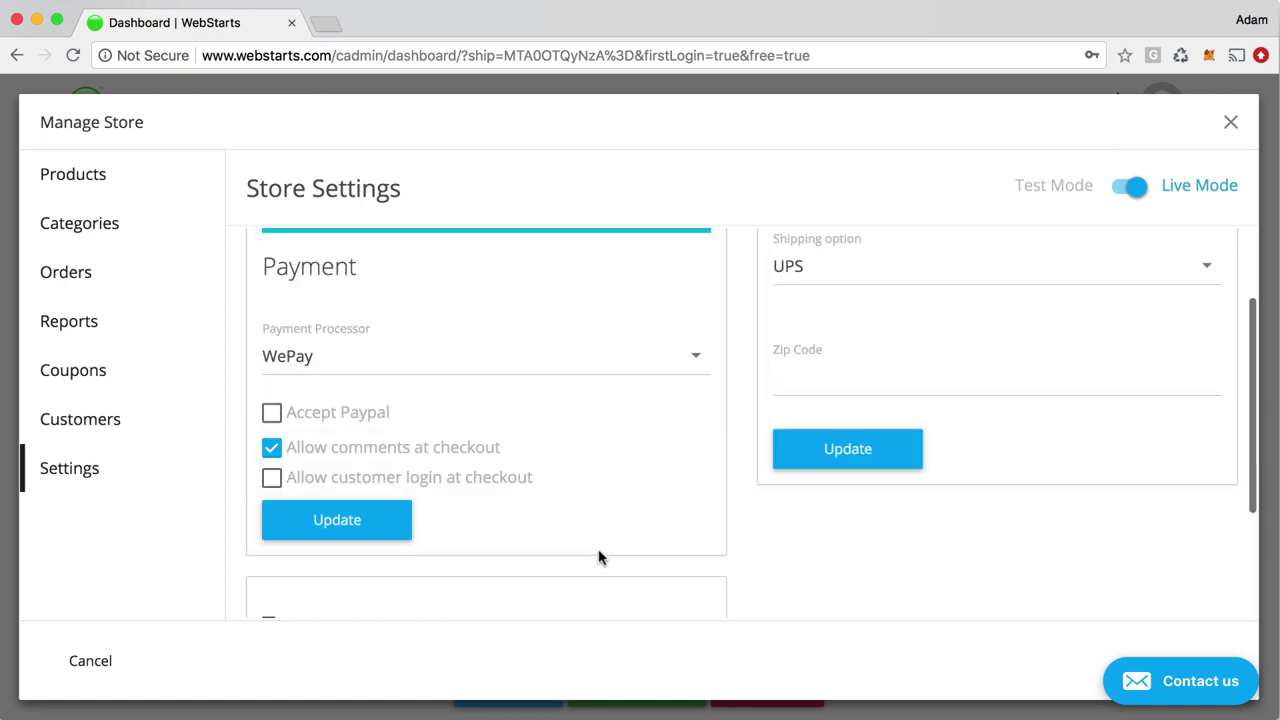
scroll(600, 557, down, 3)
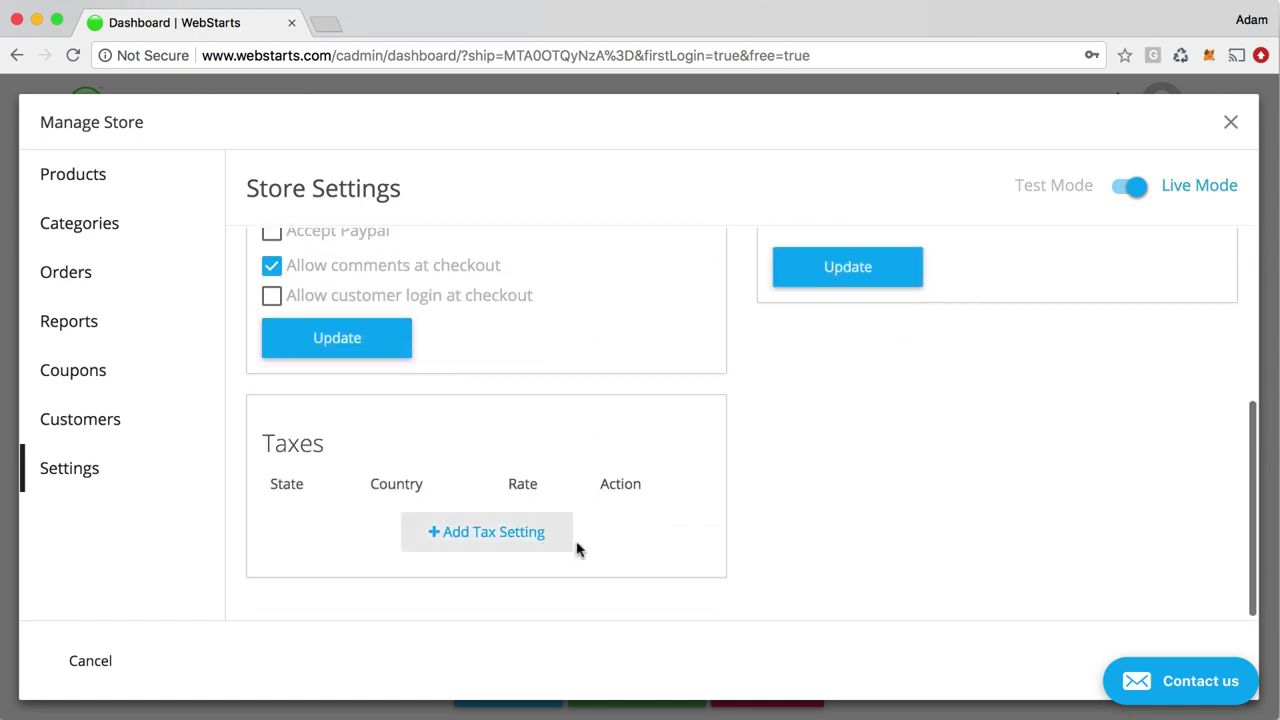
scroll(580, 548, up, 3)
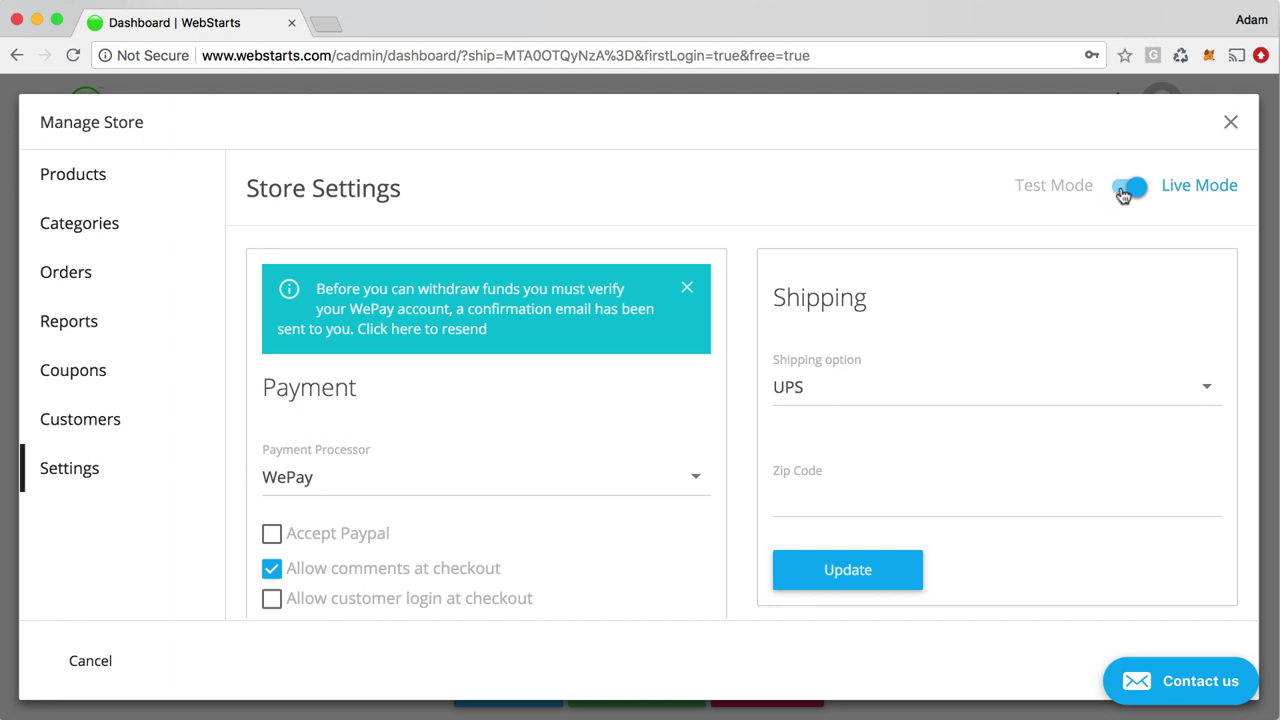
click(1231, 123)
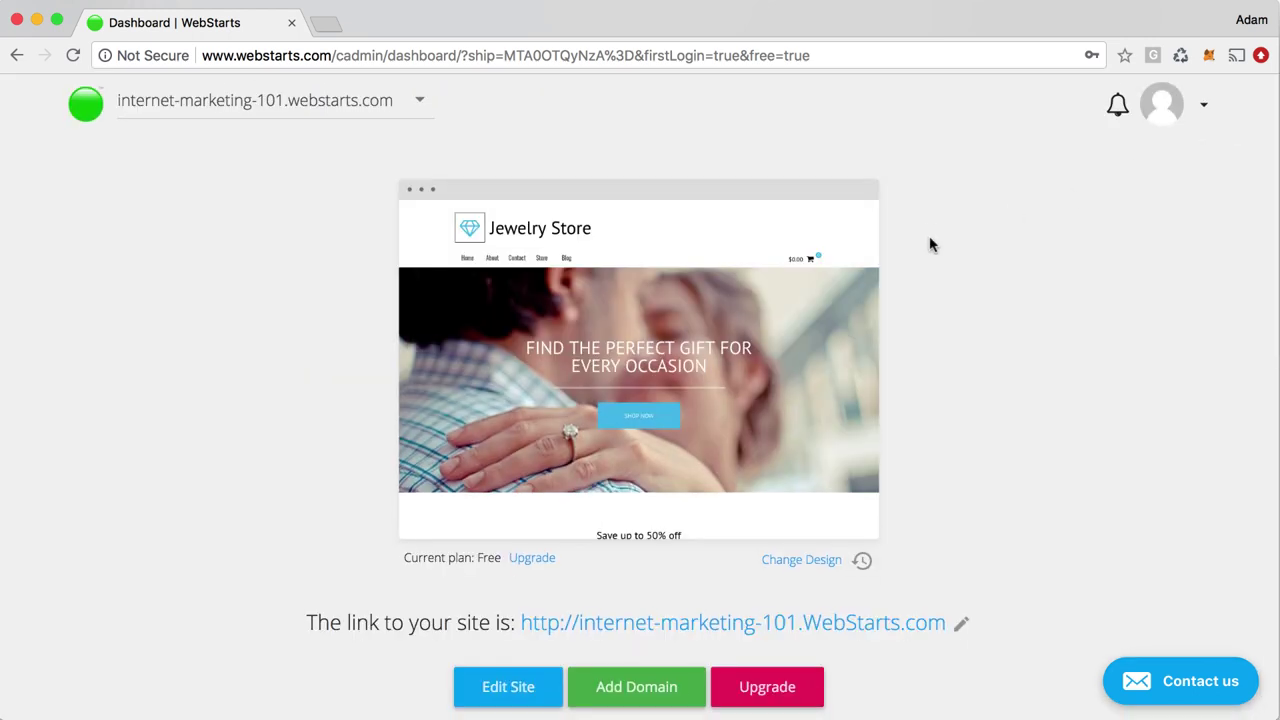
Launch the editor on the Jewelry Store home page from the Edit Site overlay on the preview
mouse_move(743, 328)
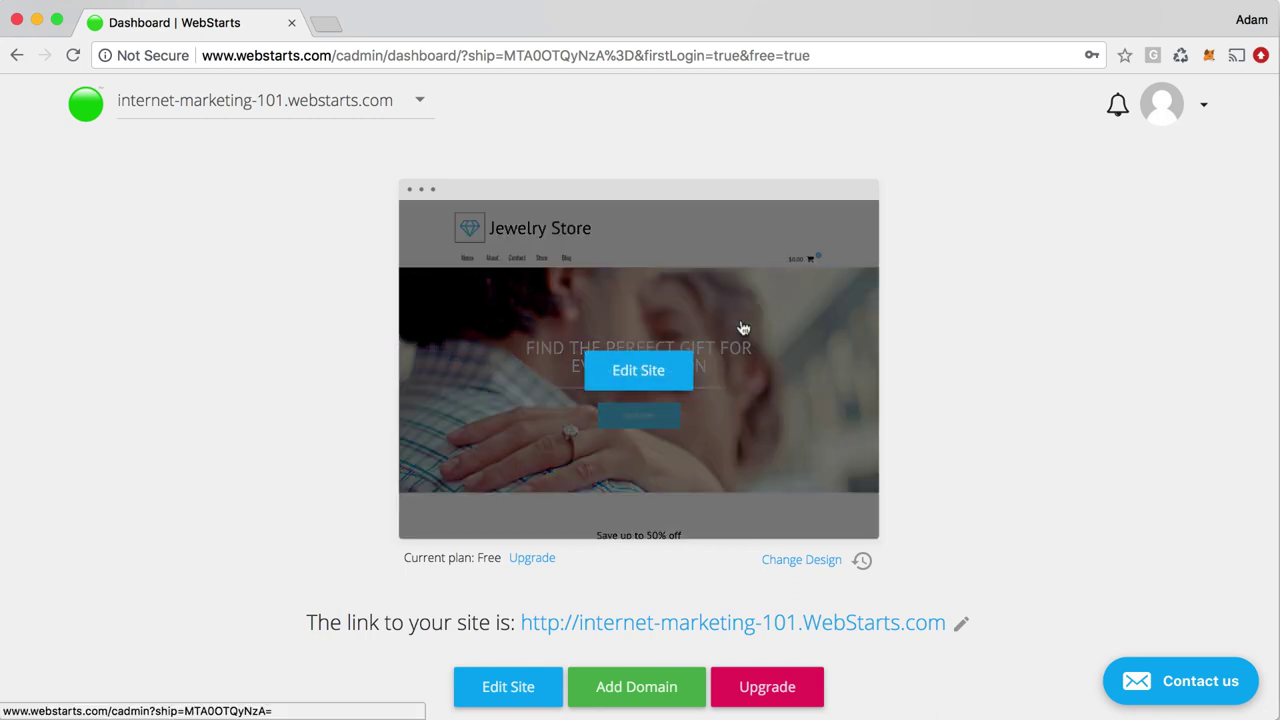
click(648, 373)
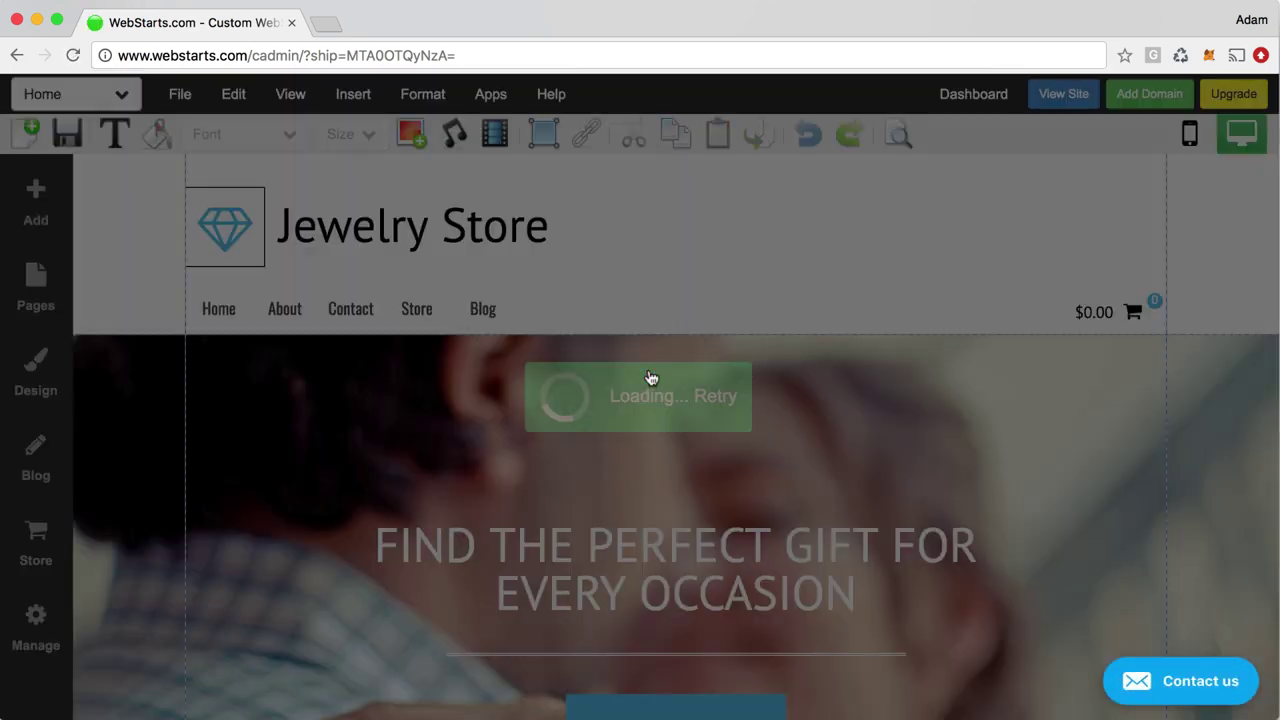
scroll(648, 376, down, 3)
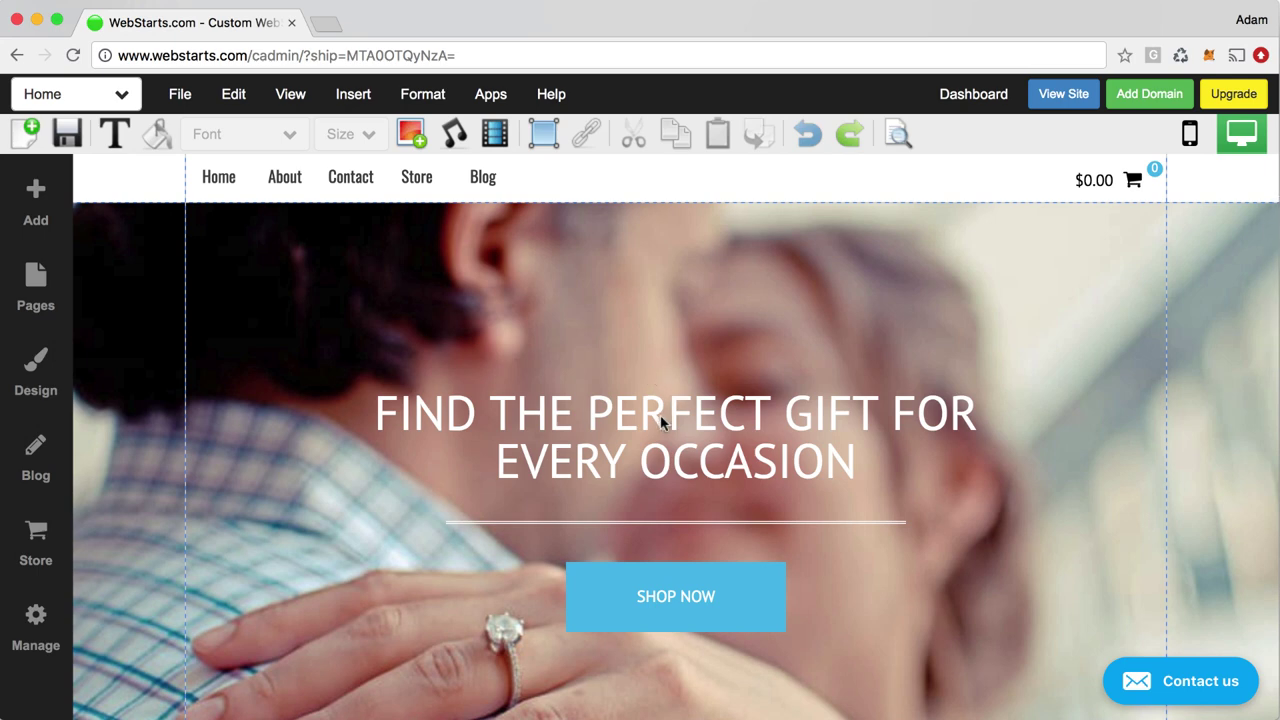
Widen and recentre the hero heading so EVERY fits on one line, and colour it light blue
click(661, 420)
mouse_move(655, 421)
mouse_down()
mouse_move(654, 386)
mouse_move(661, 424)
mouse_up()
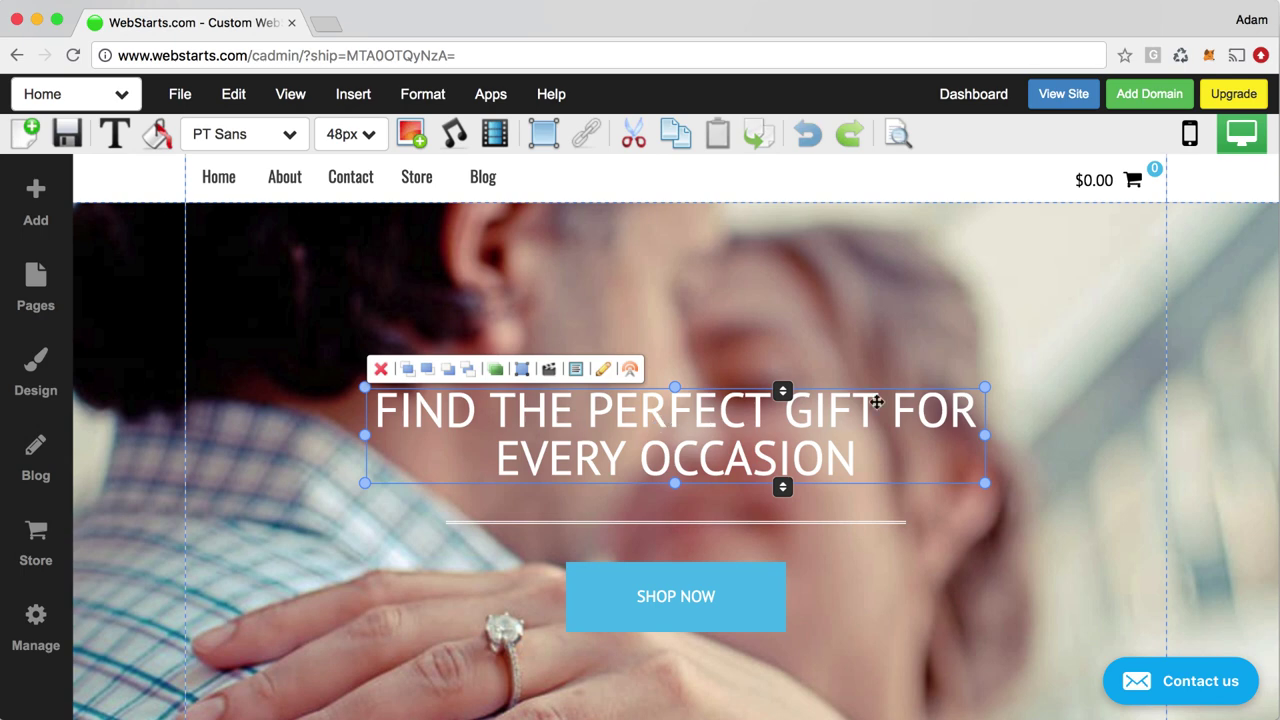
drag(985, 436, 1160, 436)
drag(909, 434, 258, 388)
scroll(627, 584, up, 1)
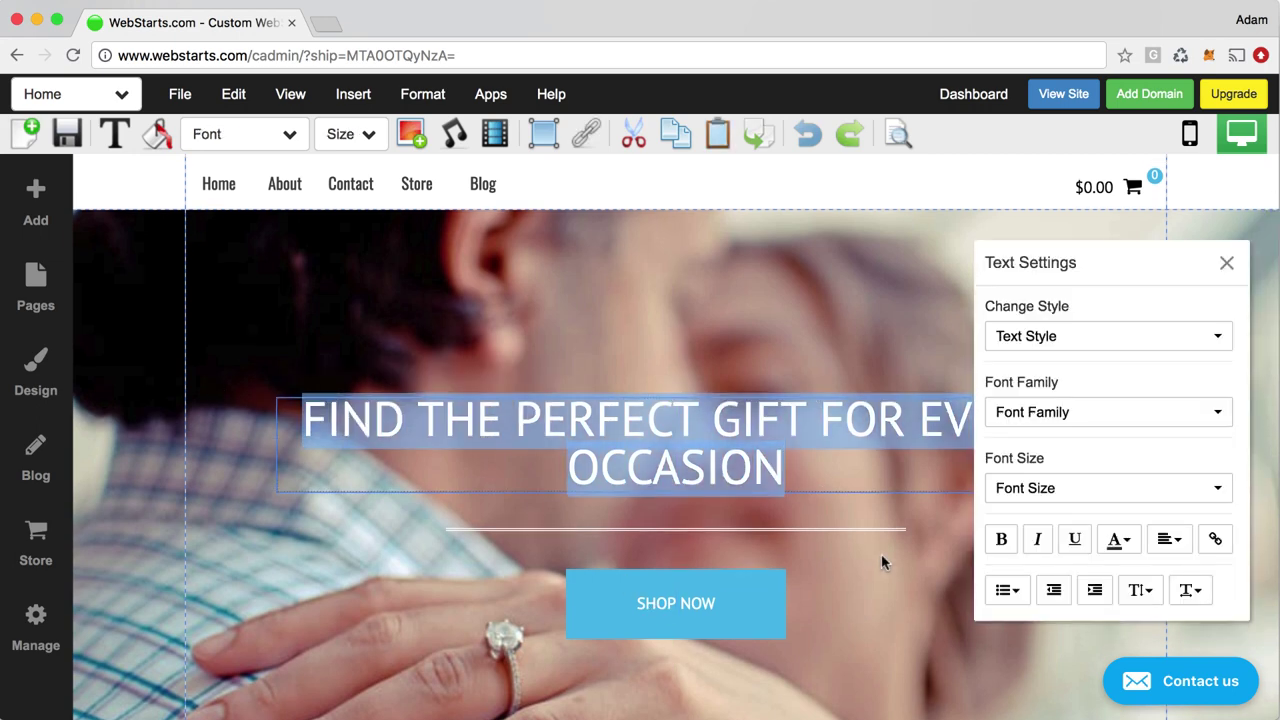
click(1117, 540)
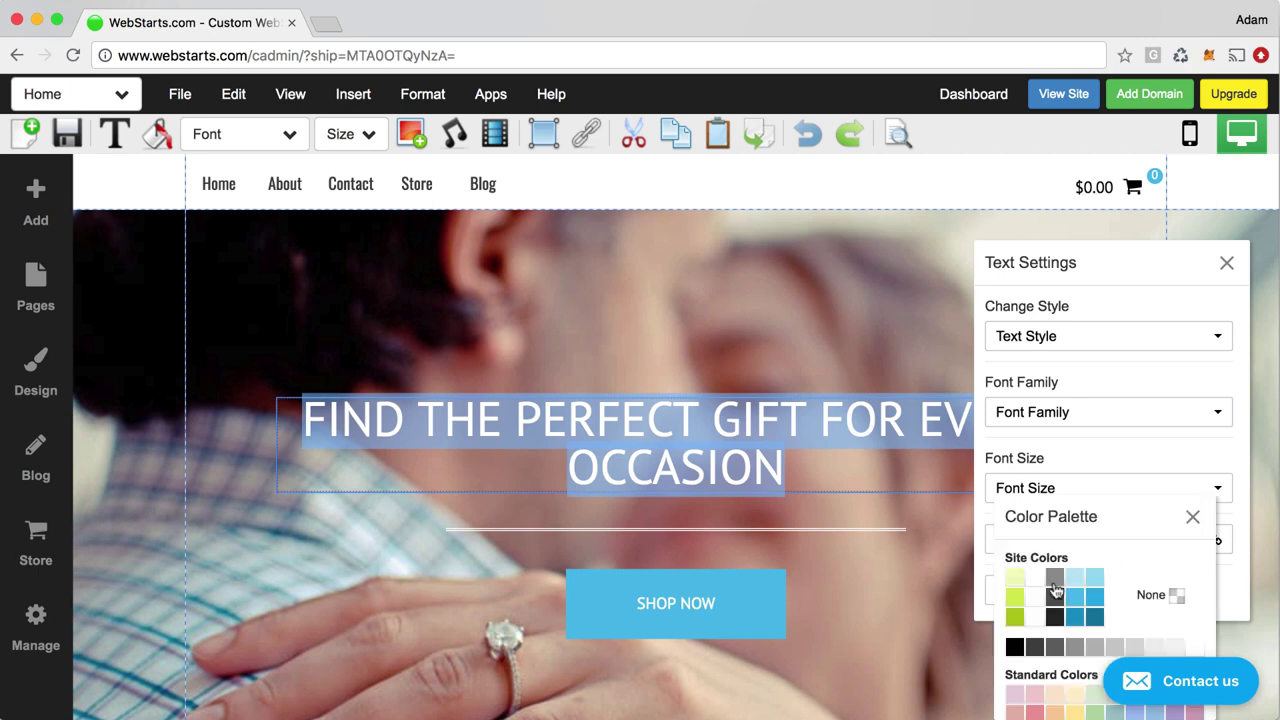
click(1072, 580)
click(824, 575)
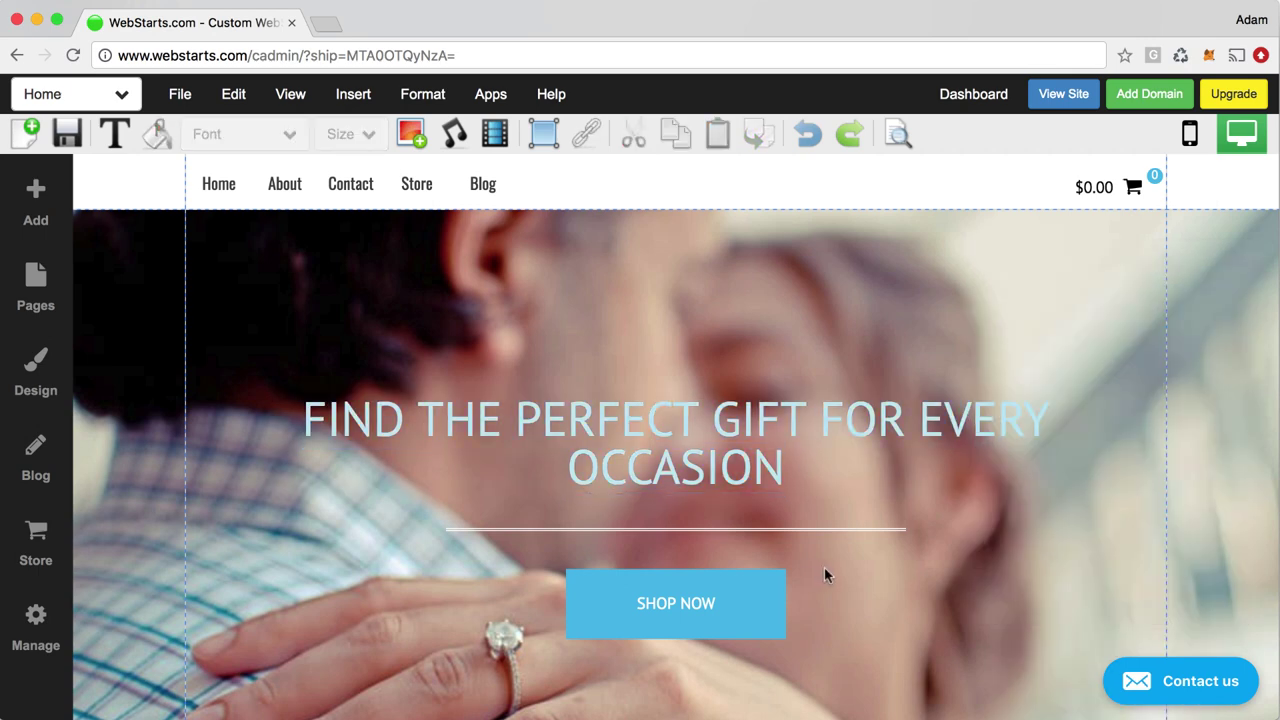
Add a # icon to the SHOP NOW button
click(731, 592)
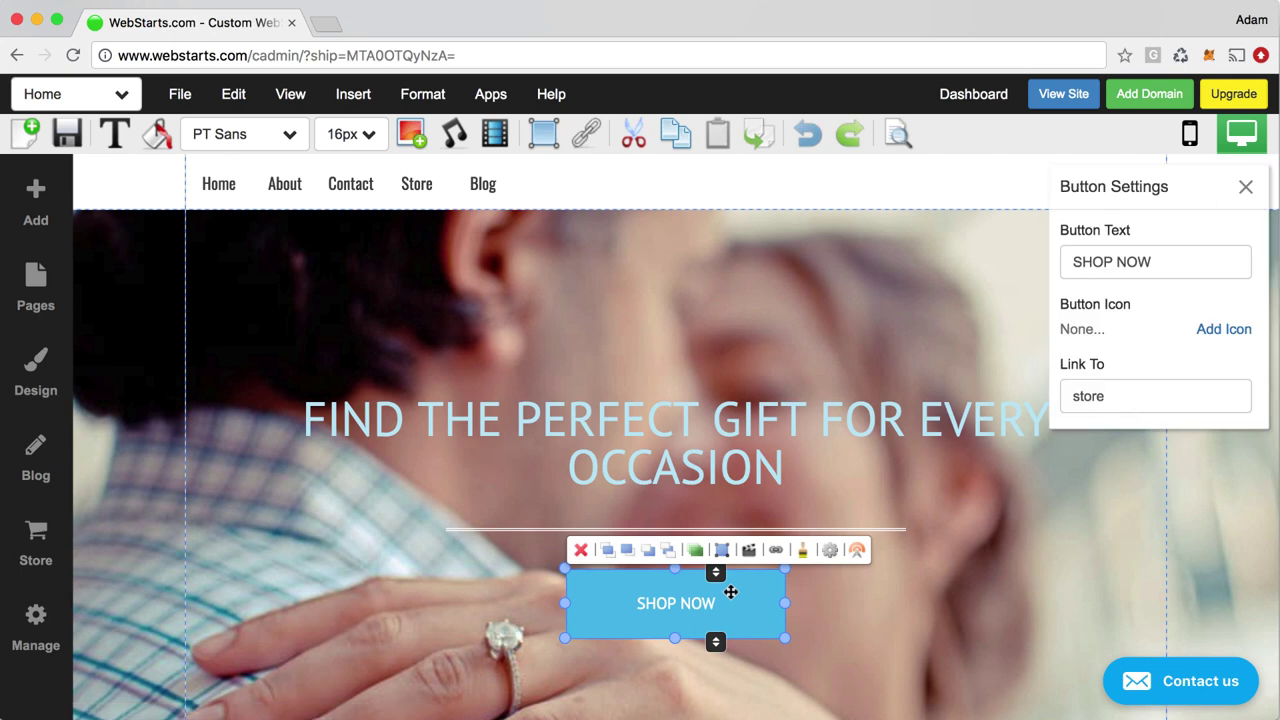
click(1224, 330)
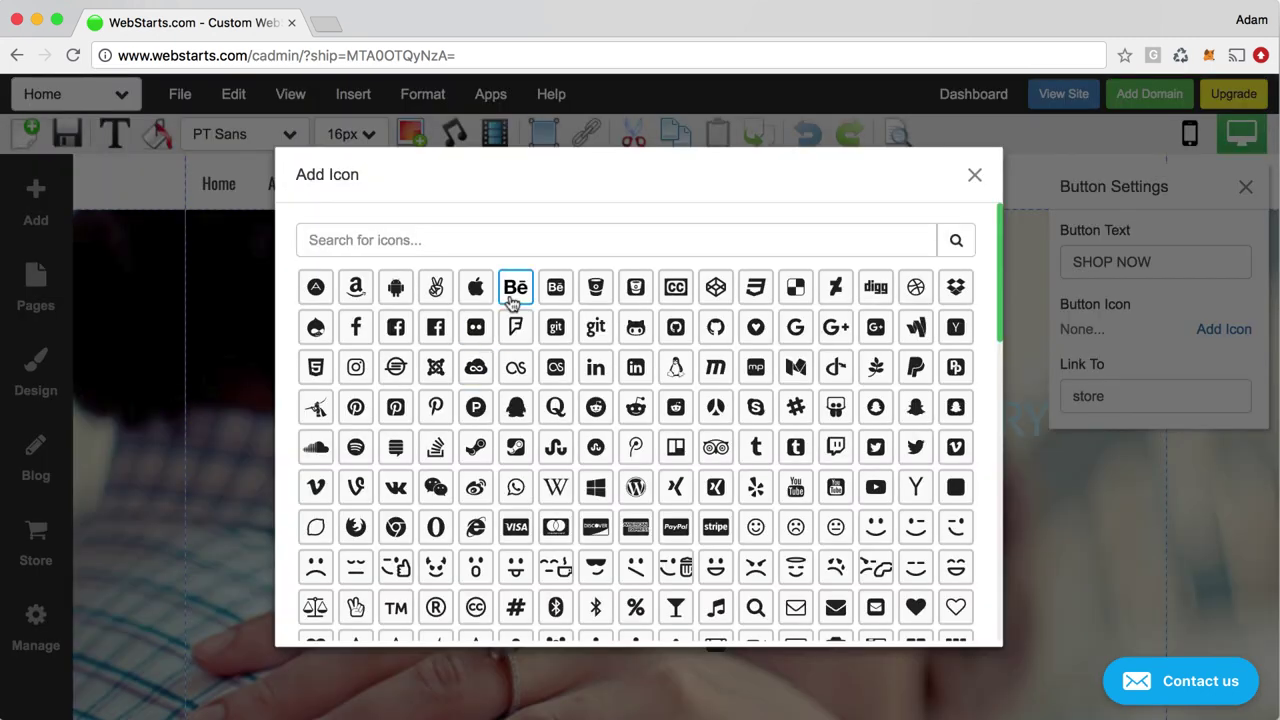
click(515, 607)
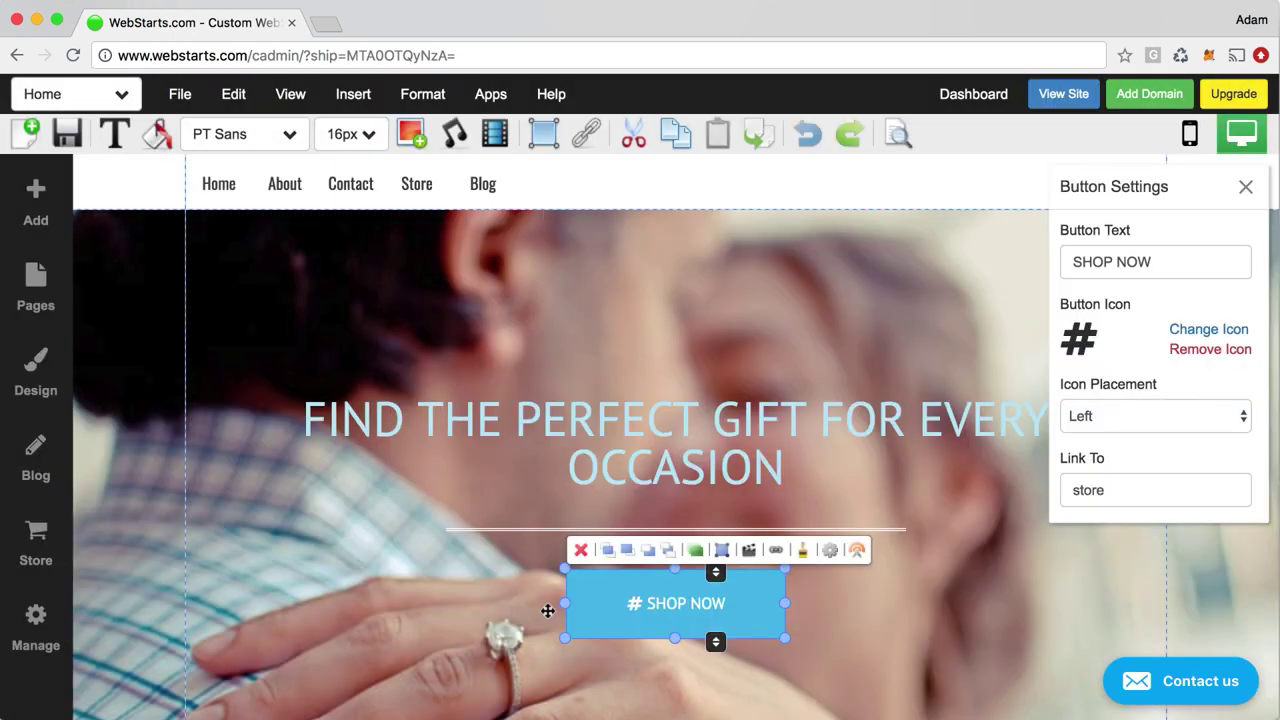
Set a candle-lit dinner stock photo from an Image Search for Dinner as the hero background
click(877, 601)
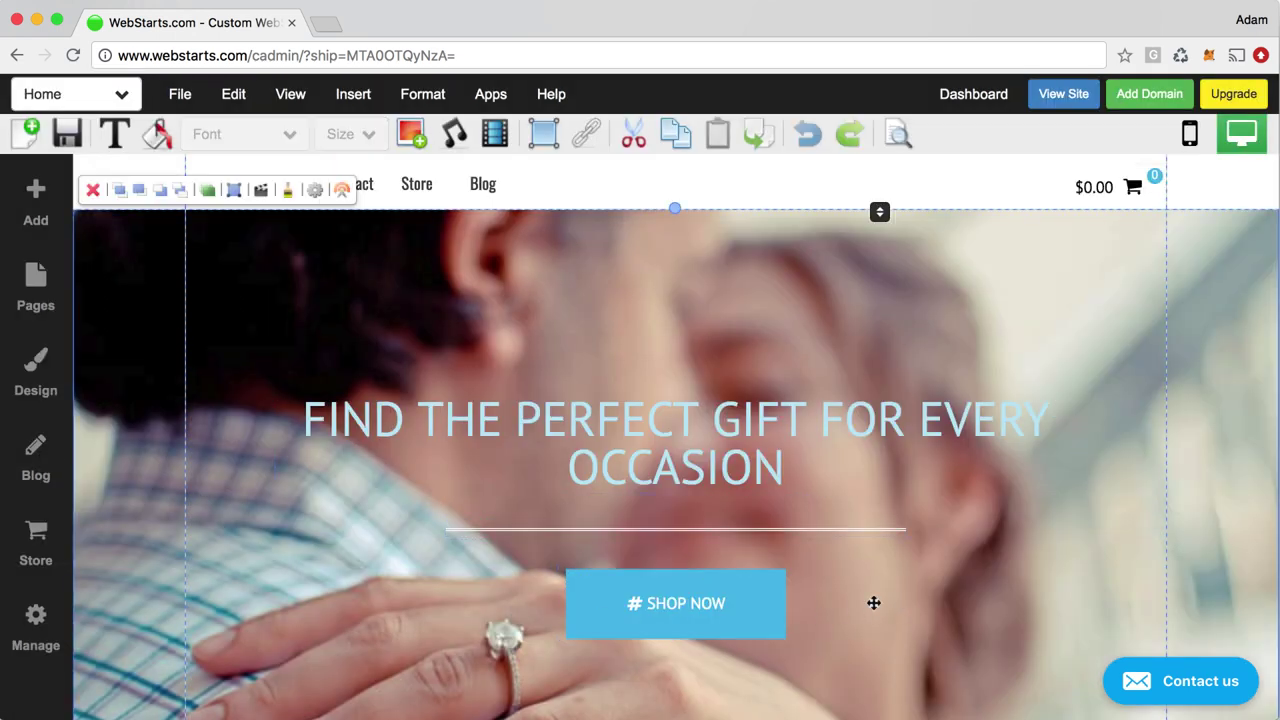
scroll(872, 603, down, 2)
double_click(986, 583)
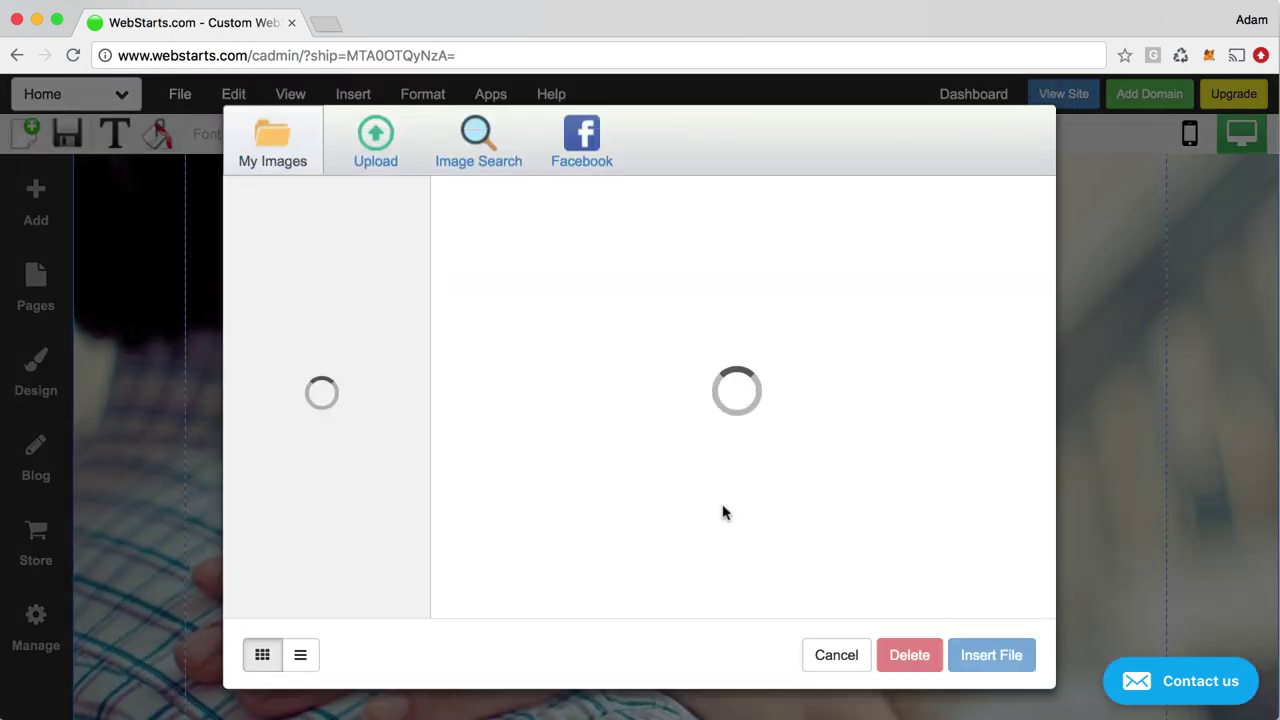
click(522, 149)
click(685, 289)
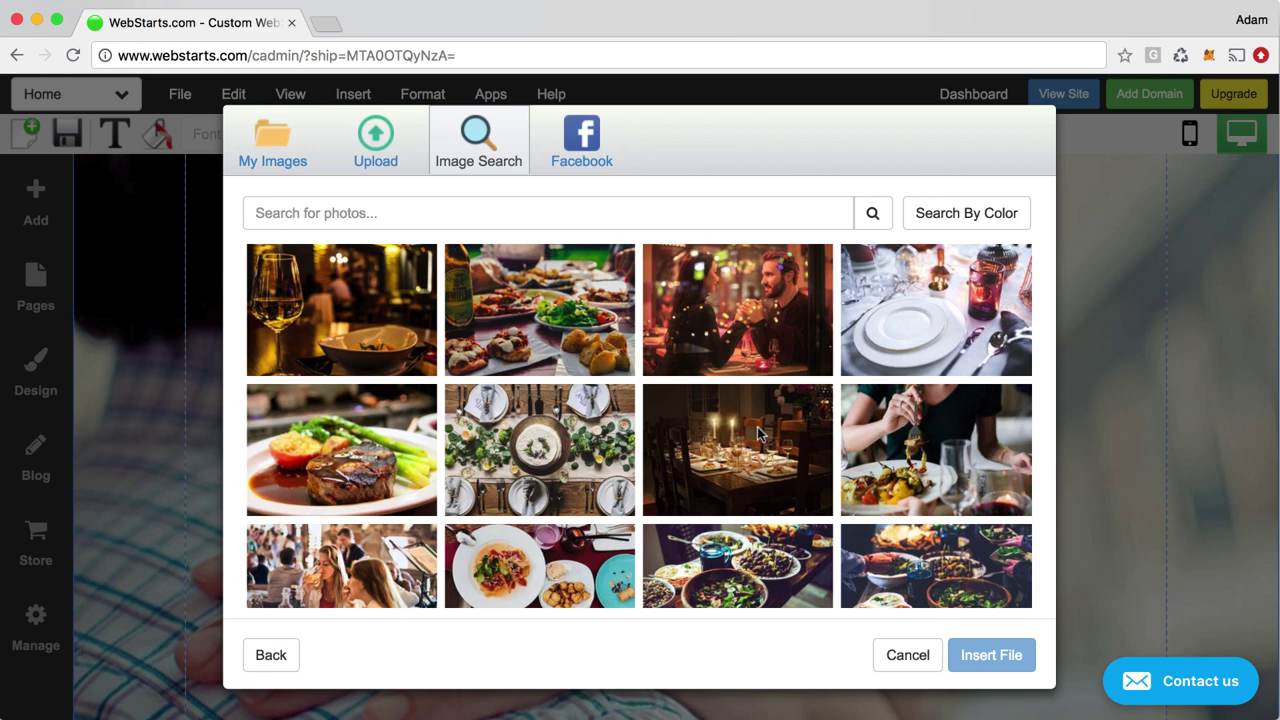
double_click(758, 435)
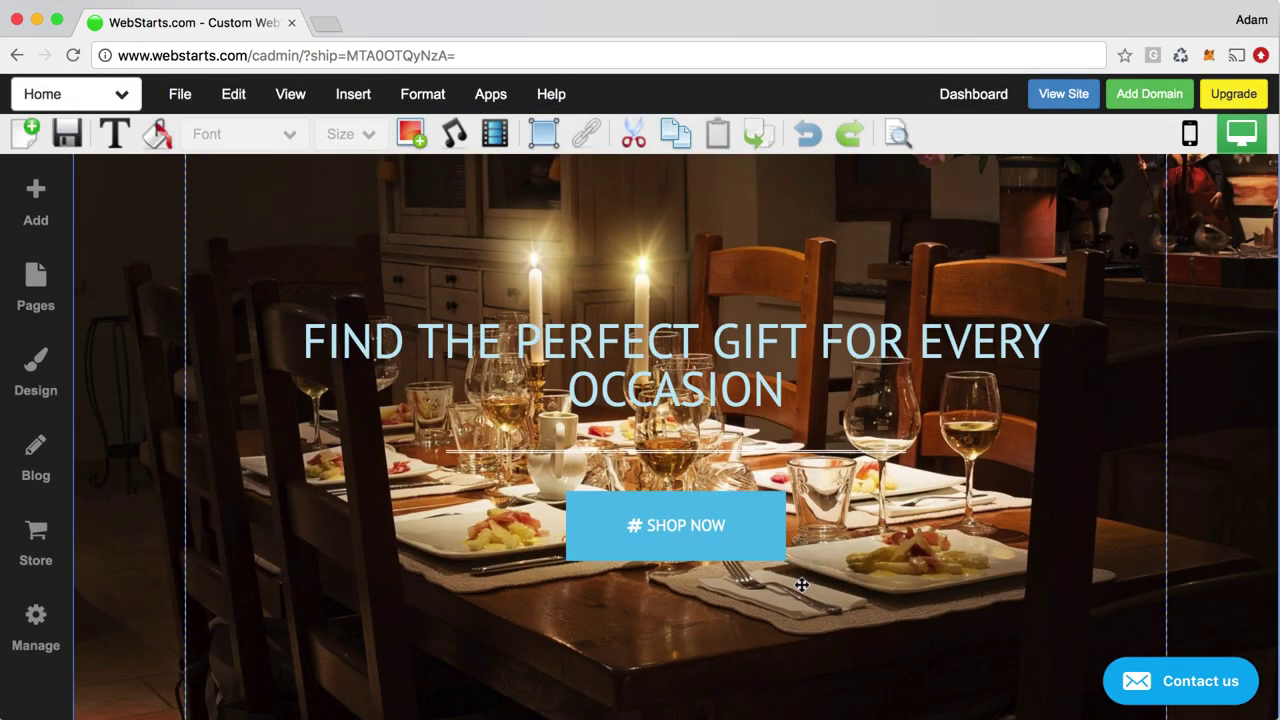
scroll(802, 585, down, 5)
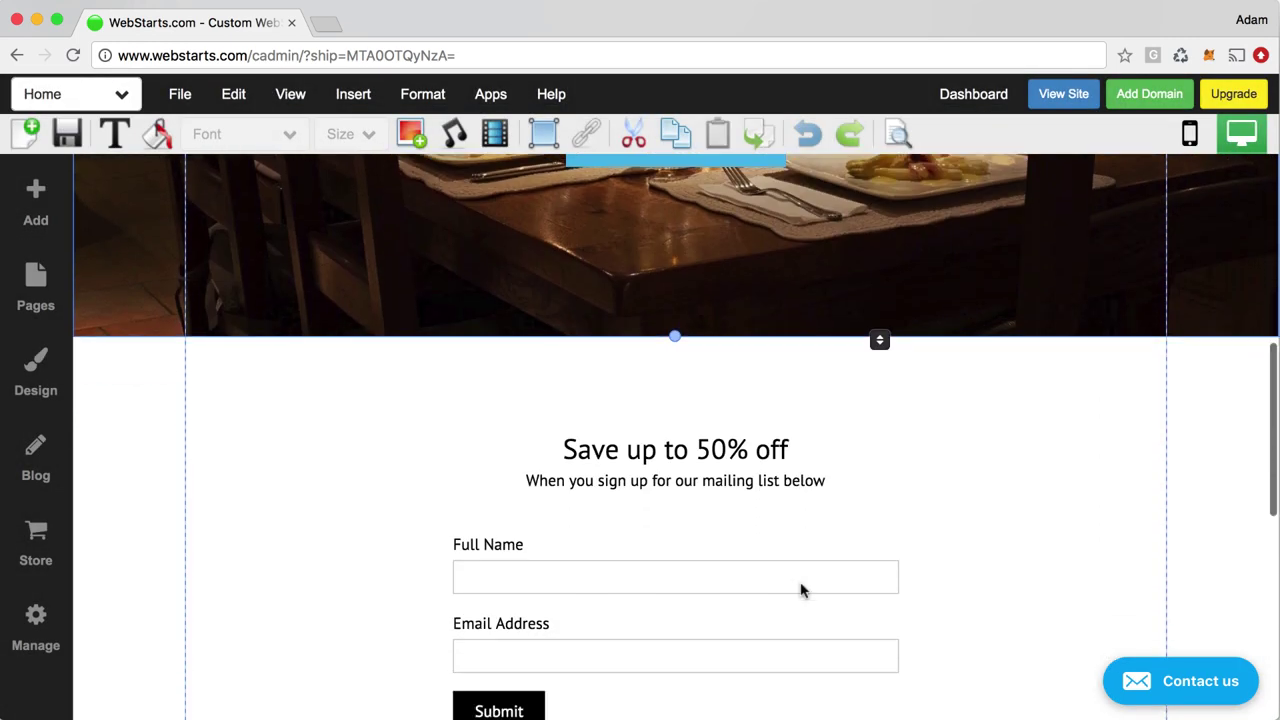
click(774, 569)
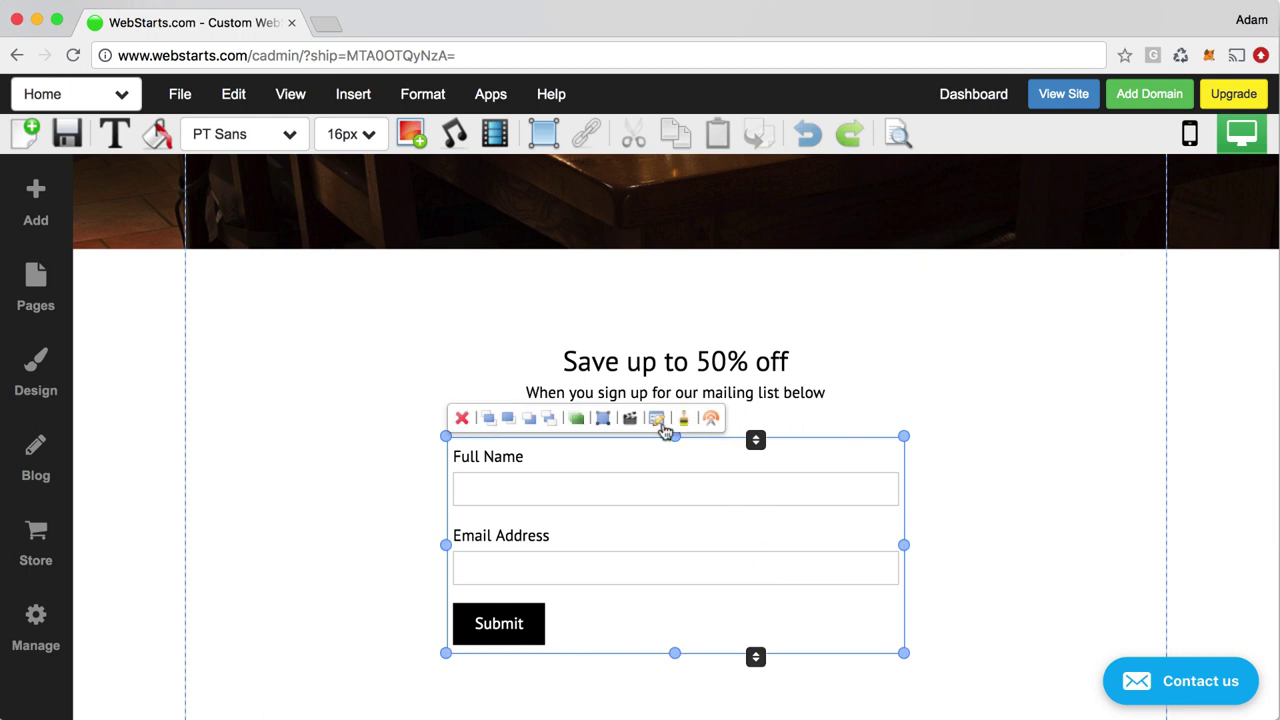
click(945, 397)
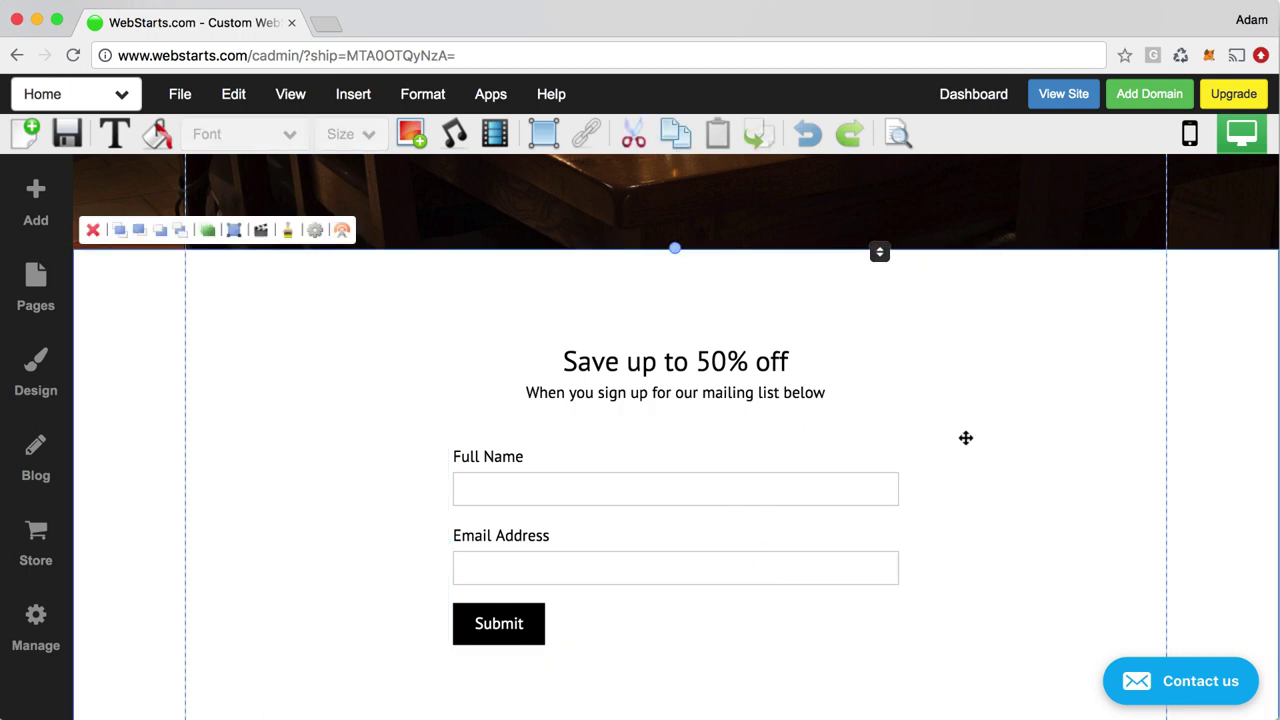
scroll(966, 441, down, 5)
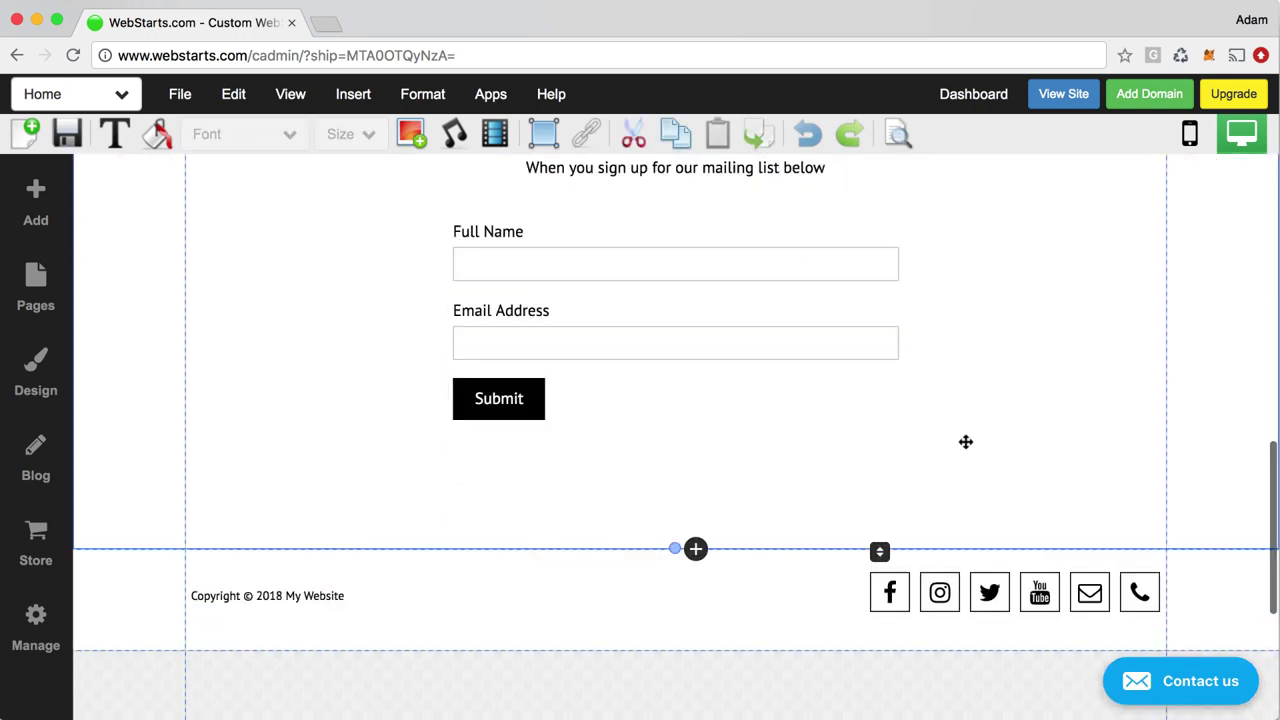
scroll(757, 450, up, 5)
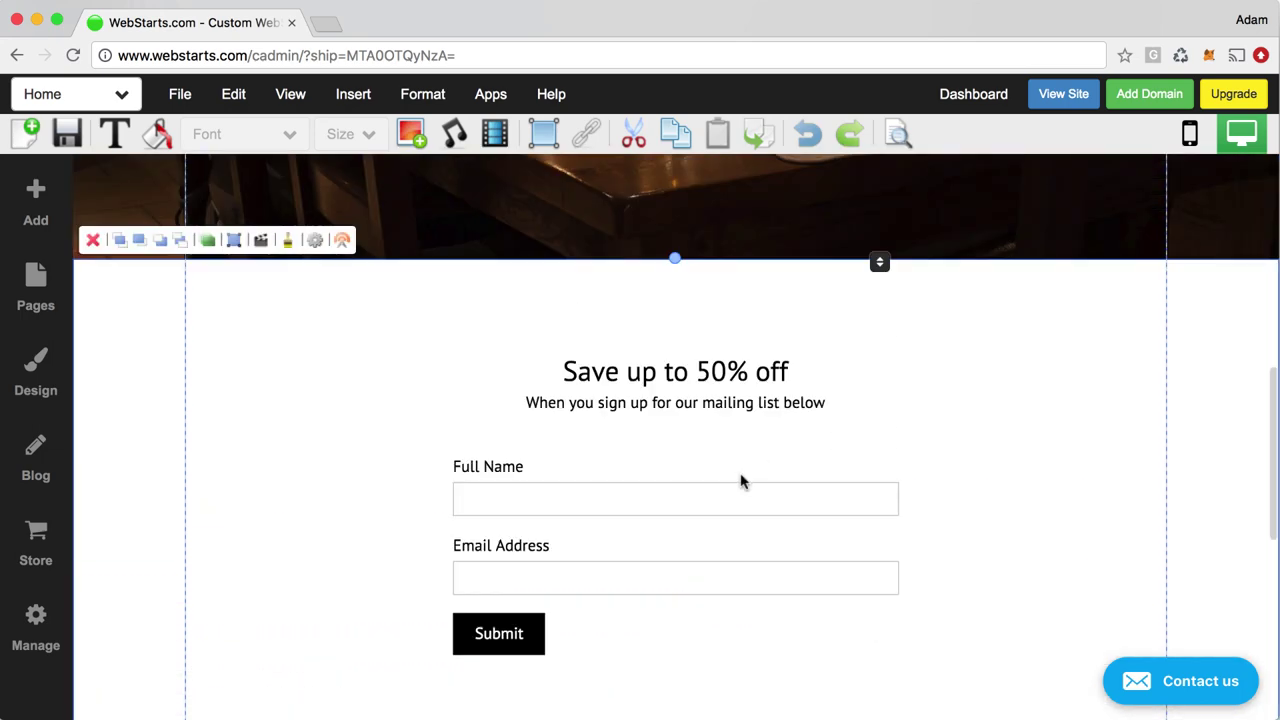
click(734, 491)
mouse_move(734, 491)
mouse_down()
mouse_move(748, 504)
mouse_move(723, 505)
mouse_up()
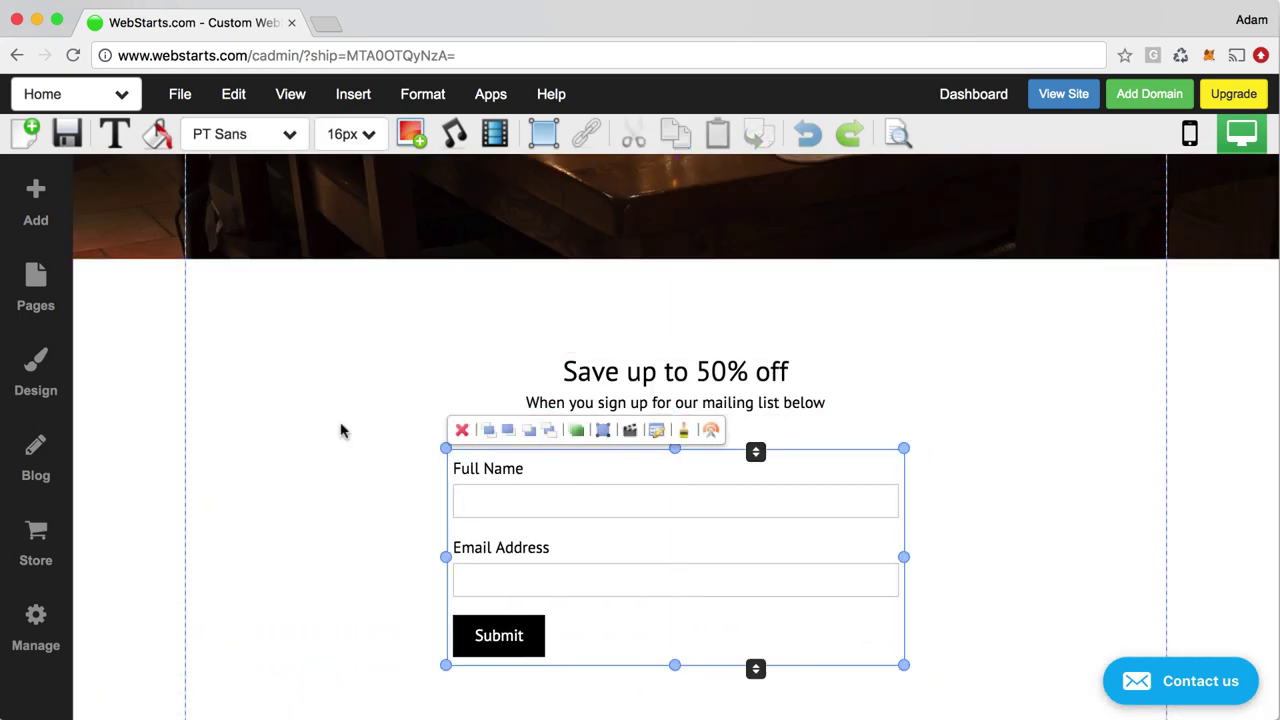
click(44, 203)
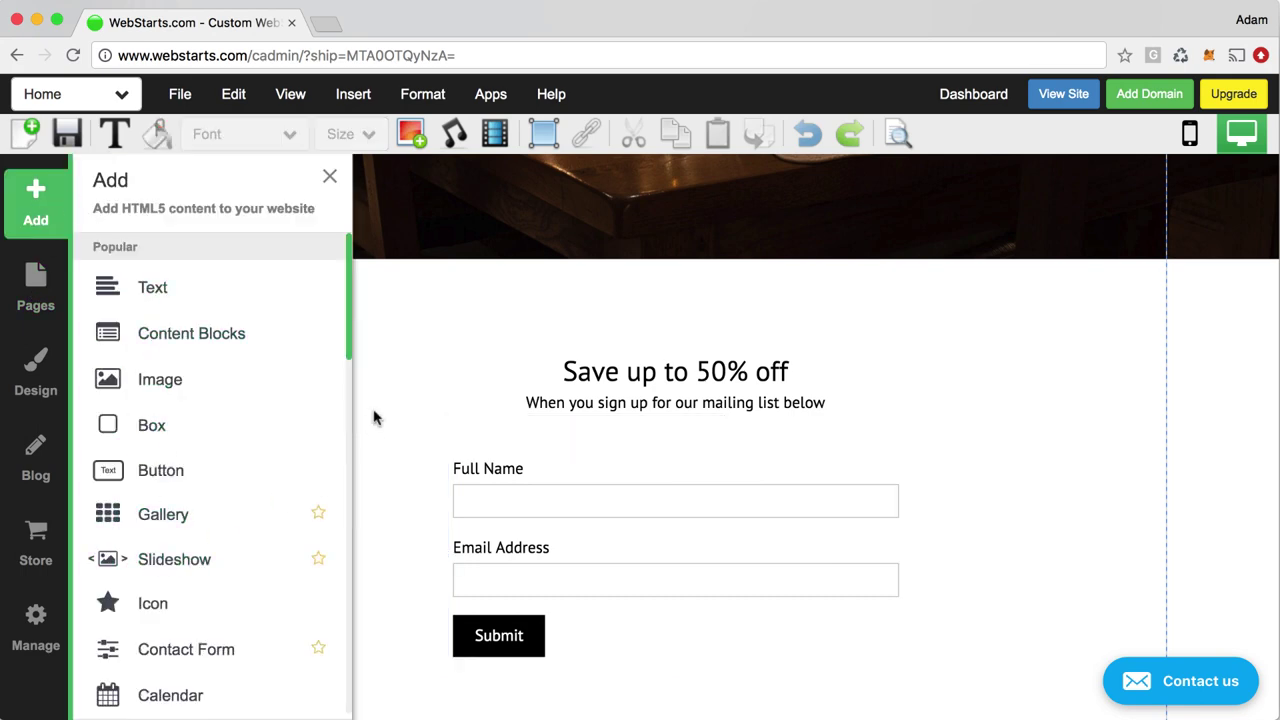
scroll(234, 480, down, 3)
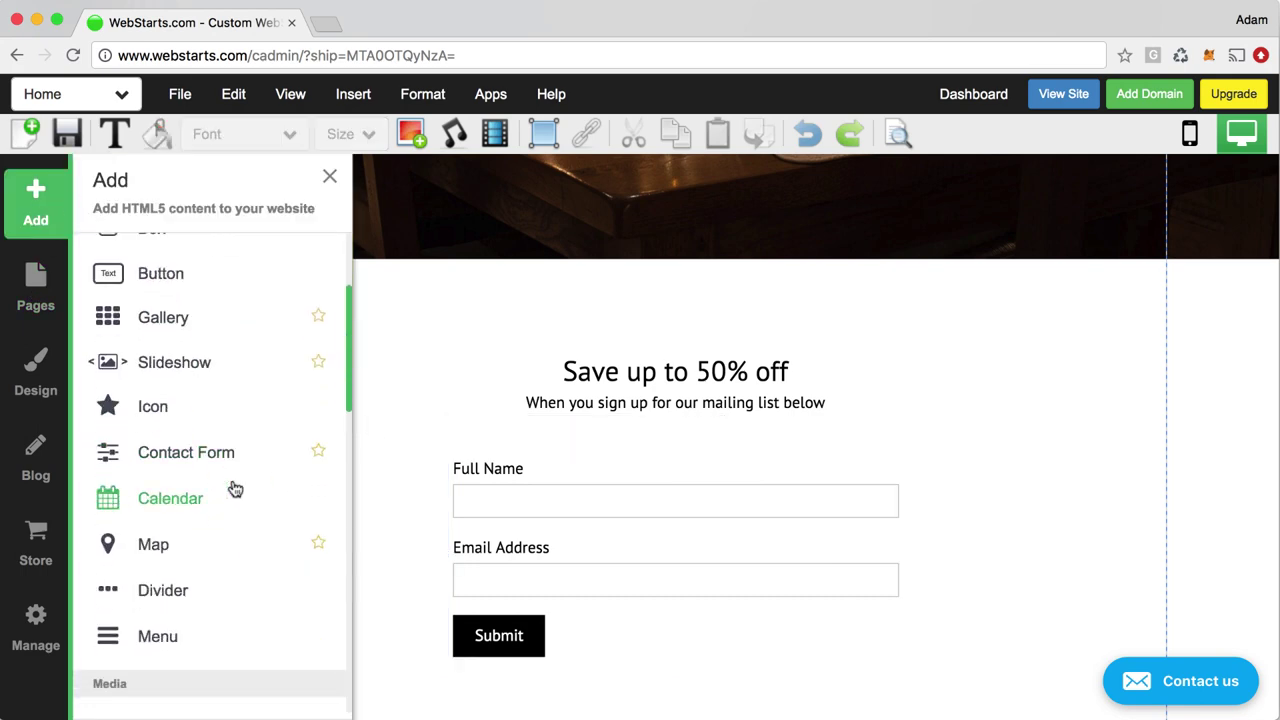
scroll(223, 491, up, 3)
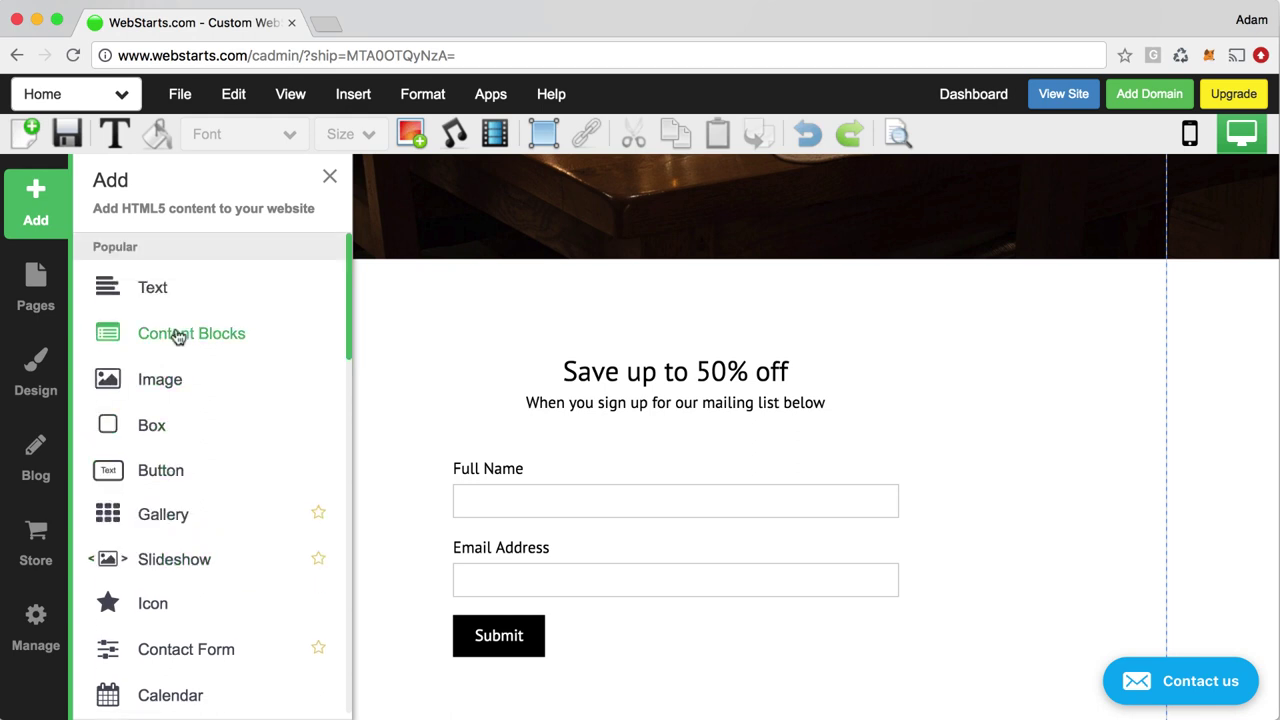
click(165, 295)
click(200, 446)
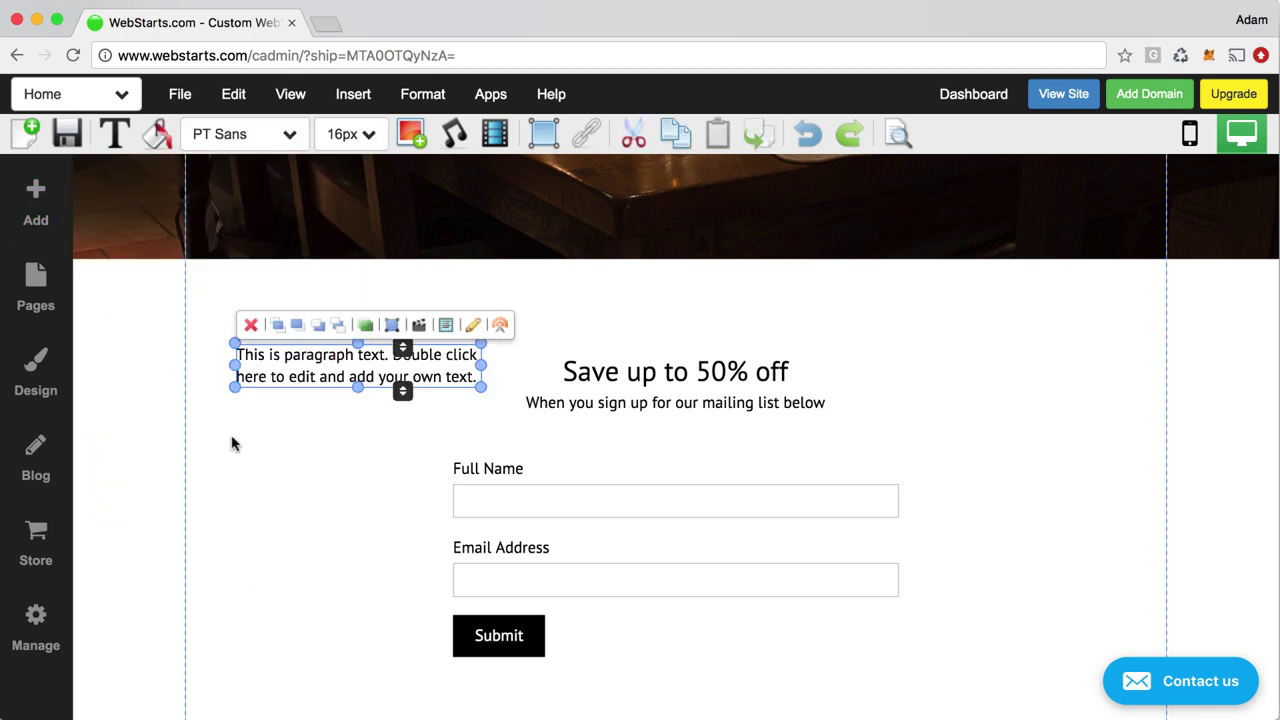
drag(286, 365, 295, 328)
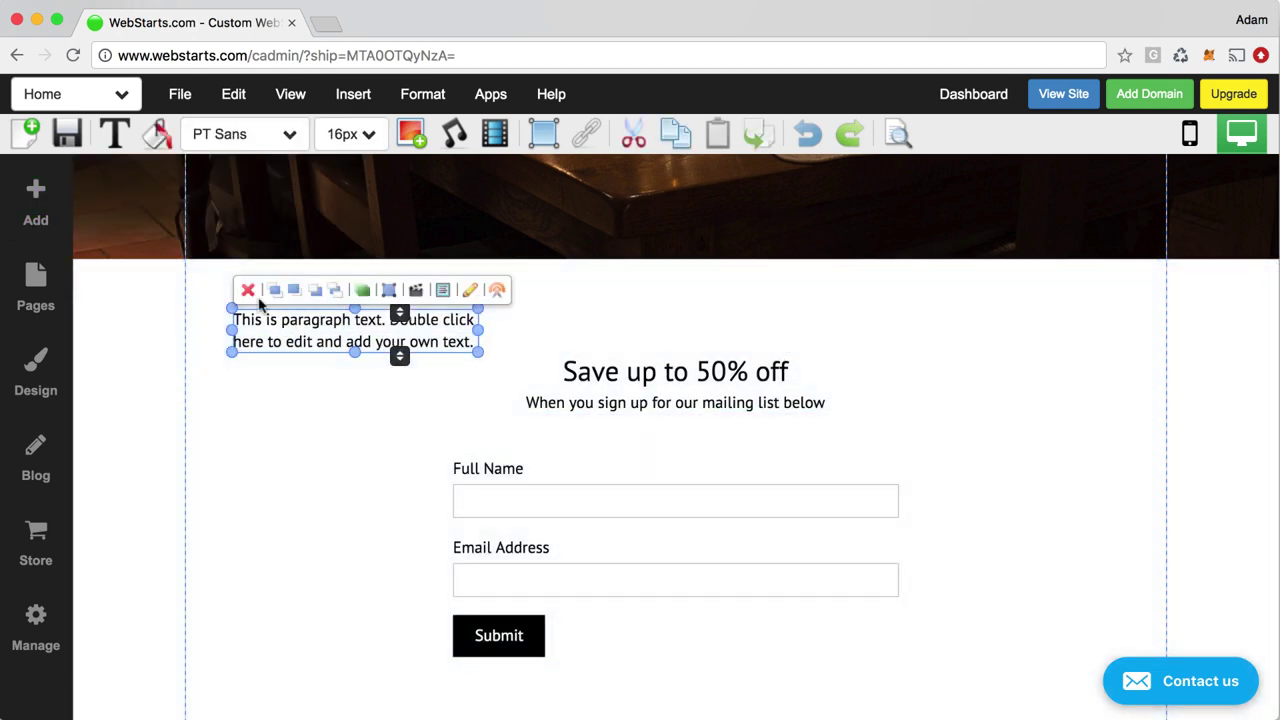
click(247, 291)
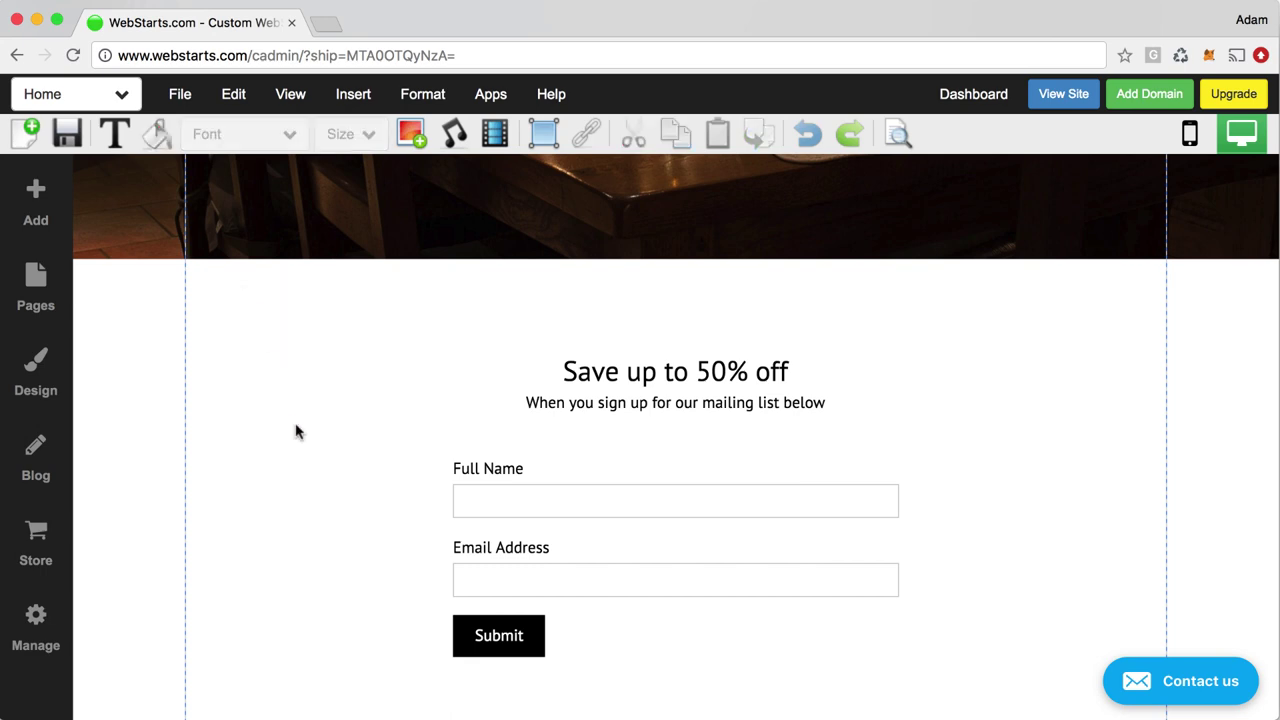
scroll(234, 363, up, 10)
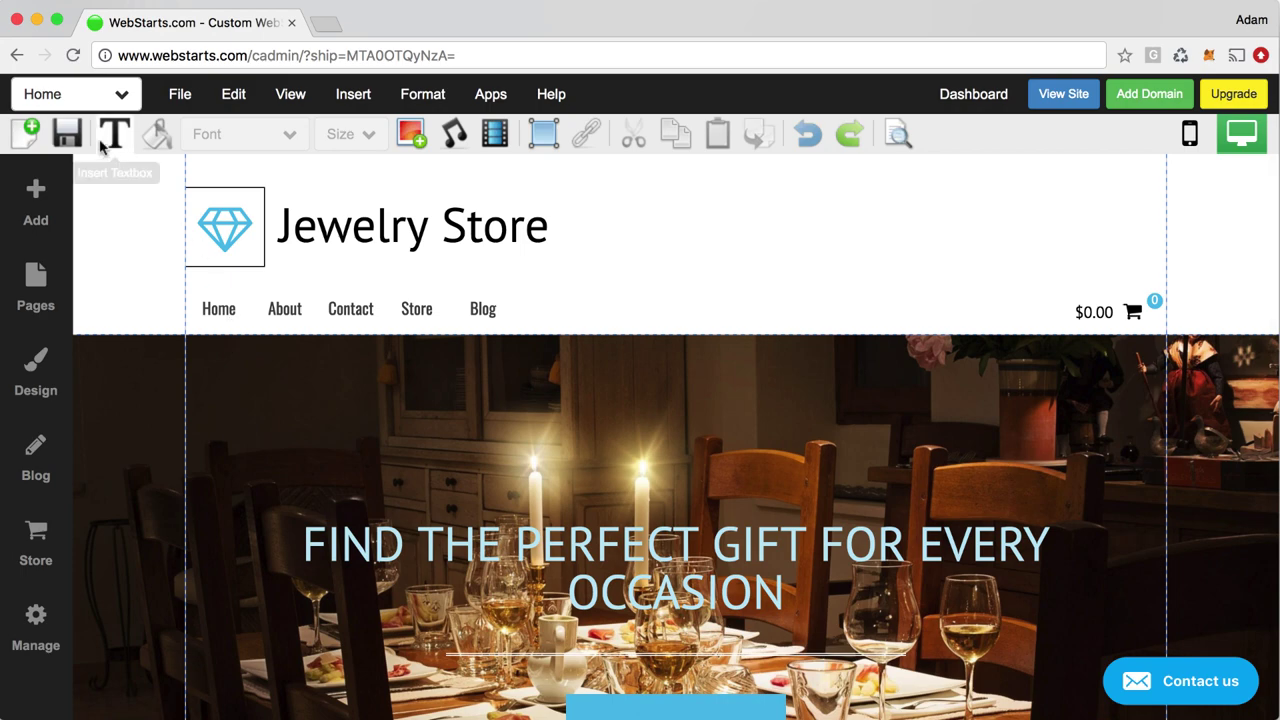
Save the home page, skip the share prompt, and preview the live site in a new tab before closing it
click(67, 133)
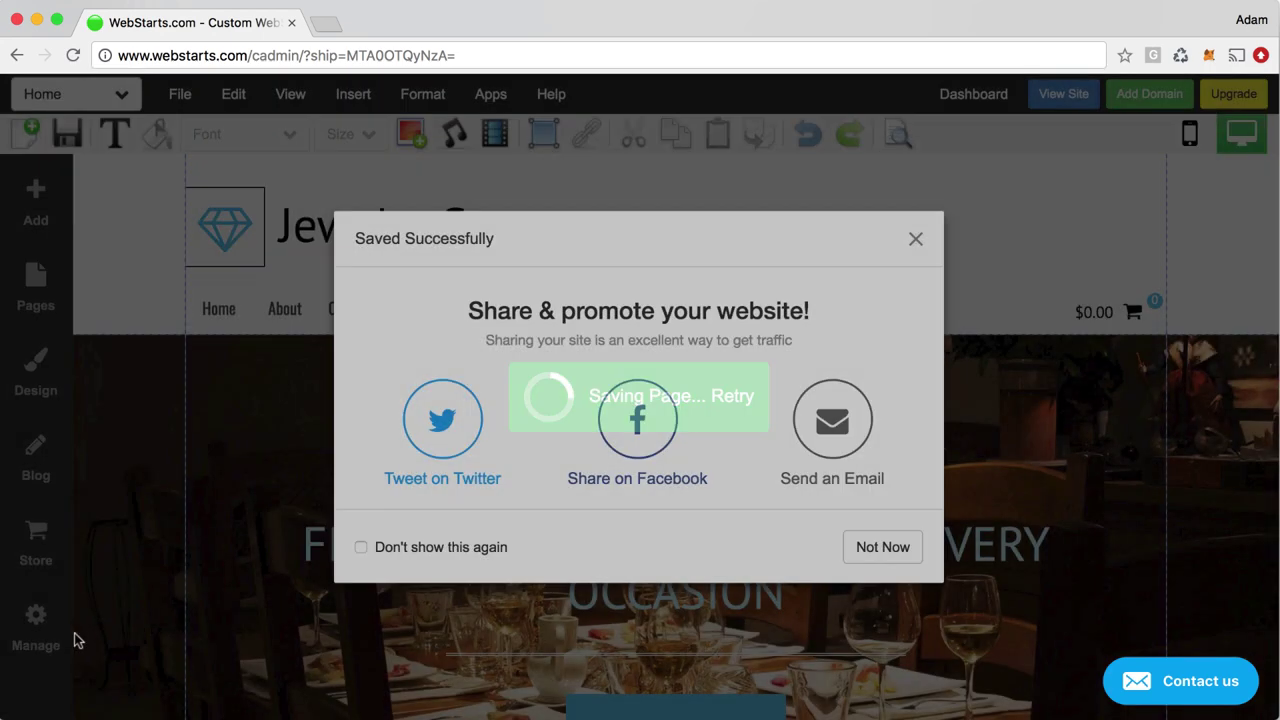
click(898, 547)
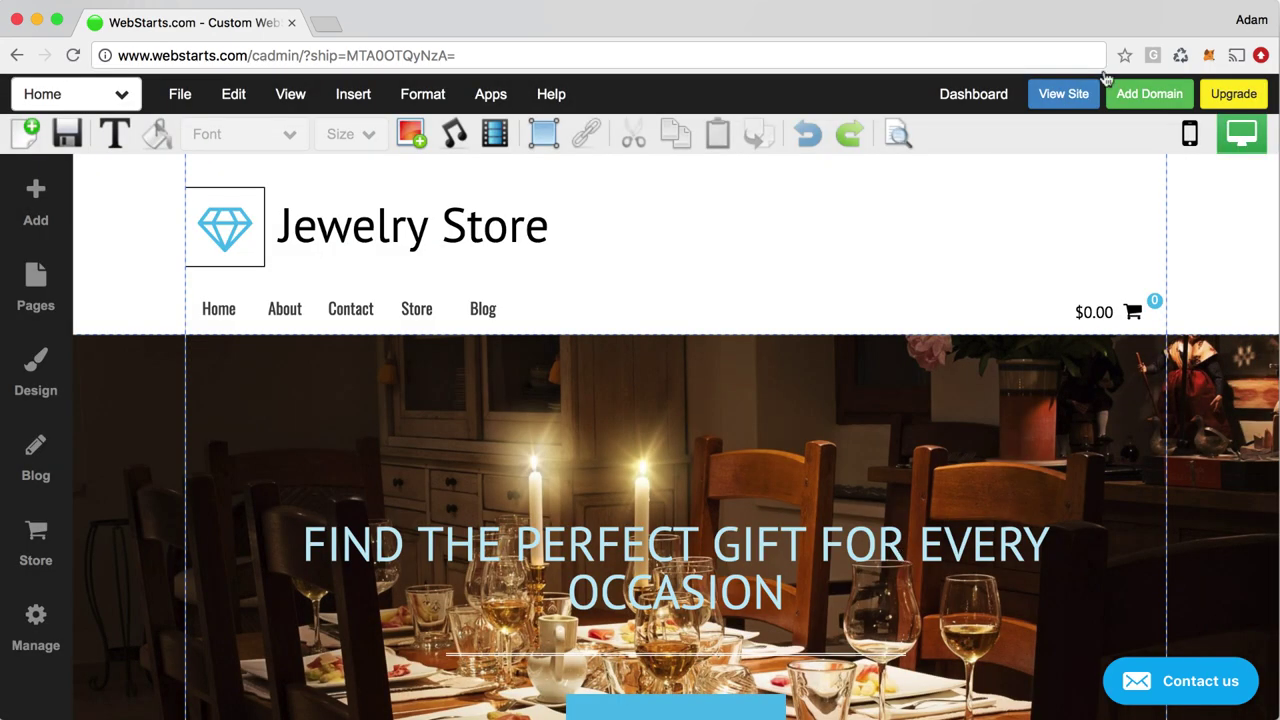
click(1066, 94)
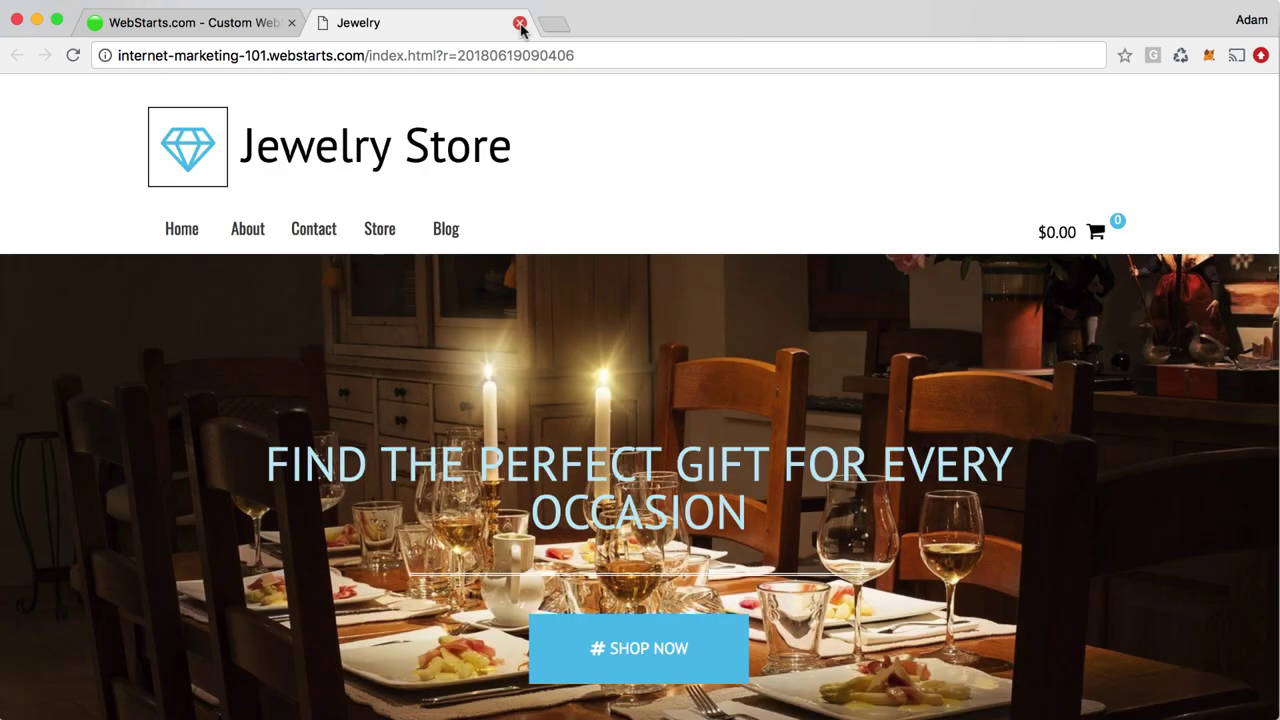
click(520, 23)
click(117, 97)
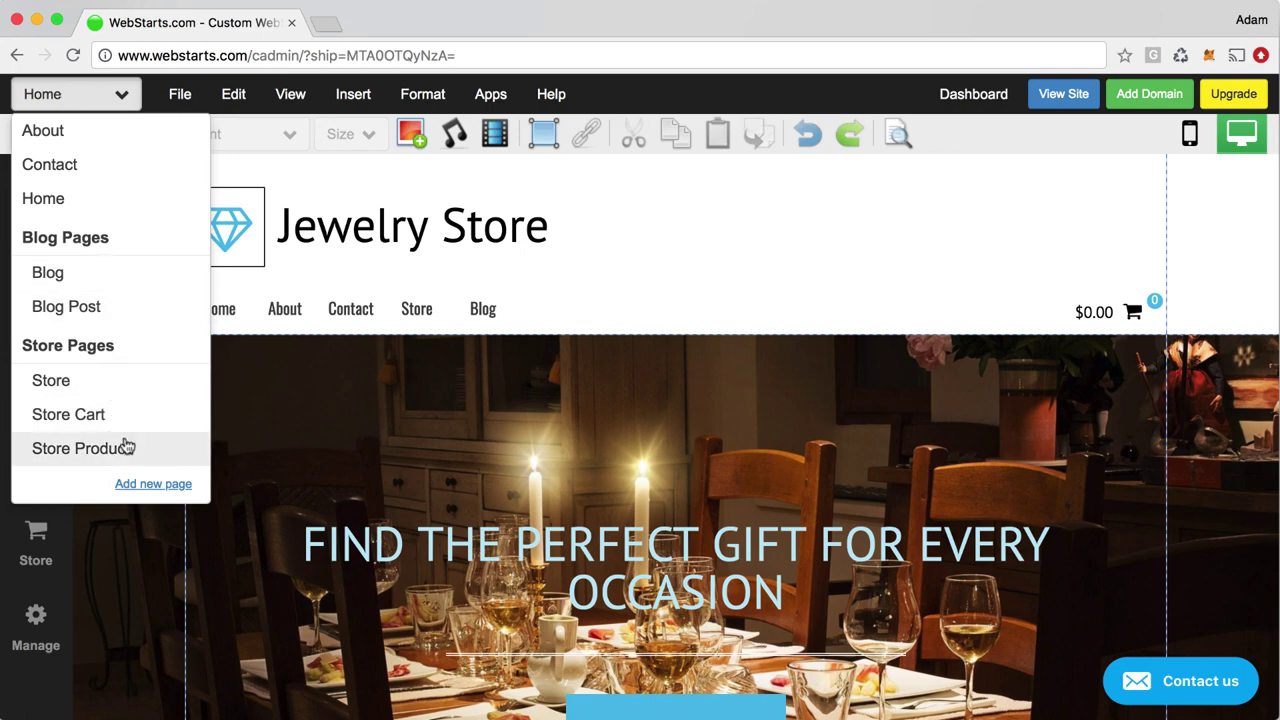
click(50, 280)
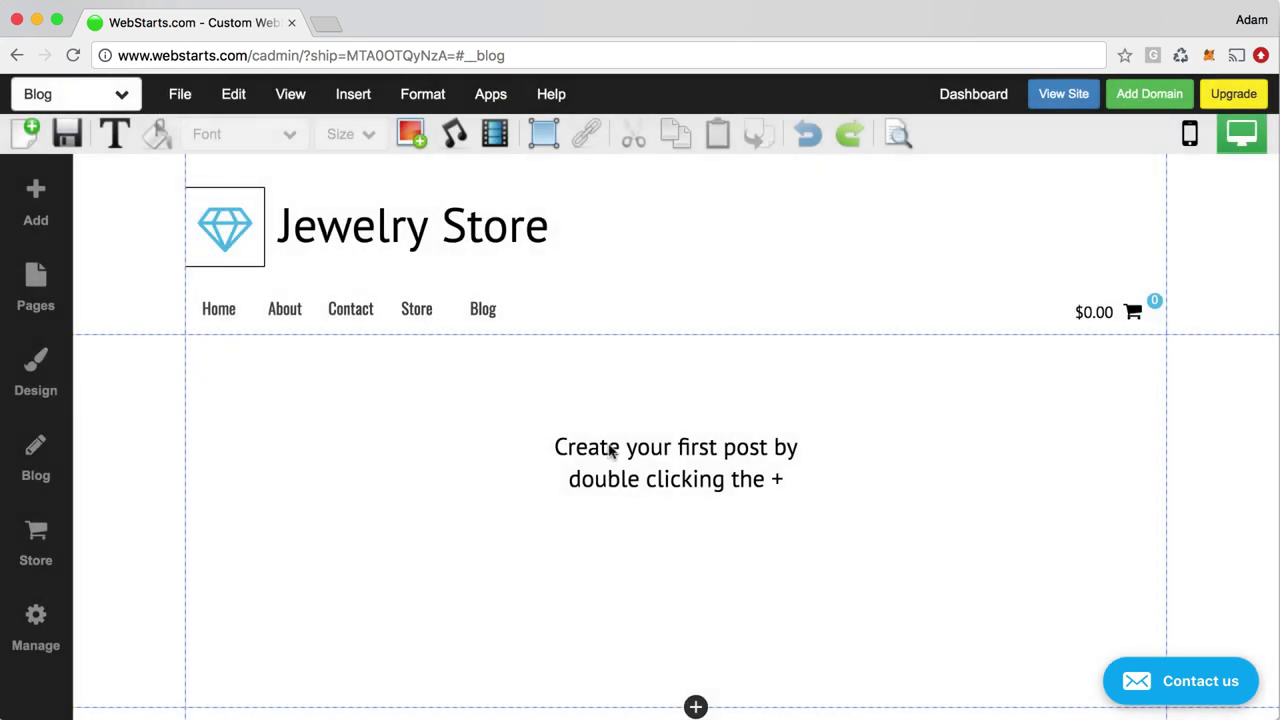
click(610, 447)
double_click(610, 447)
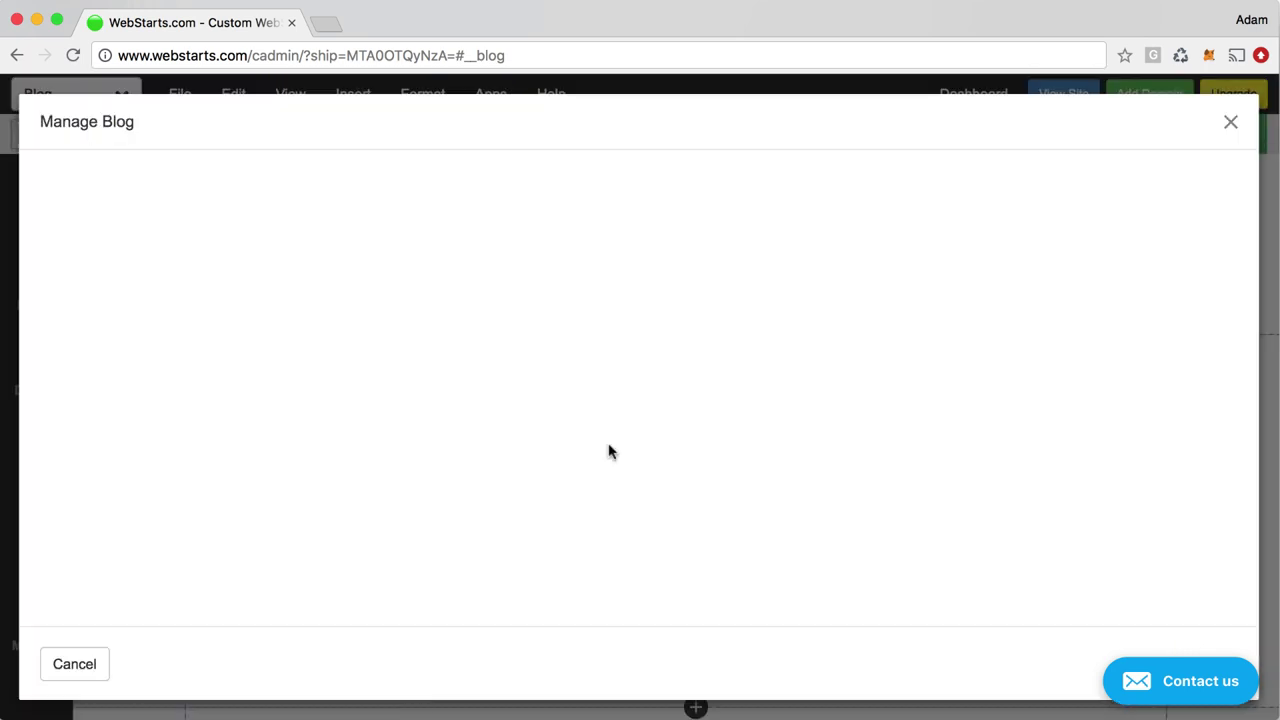
click(1230, 126)
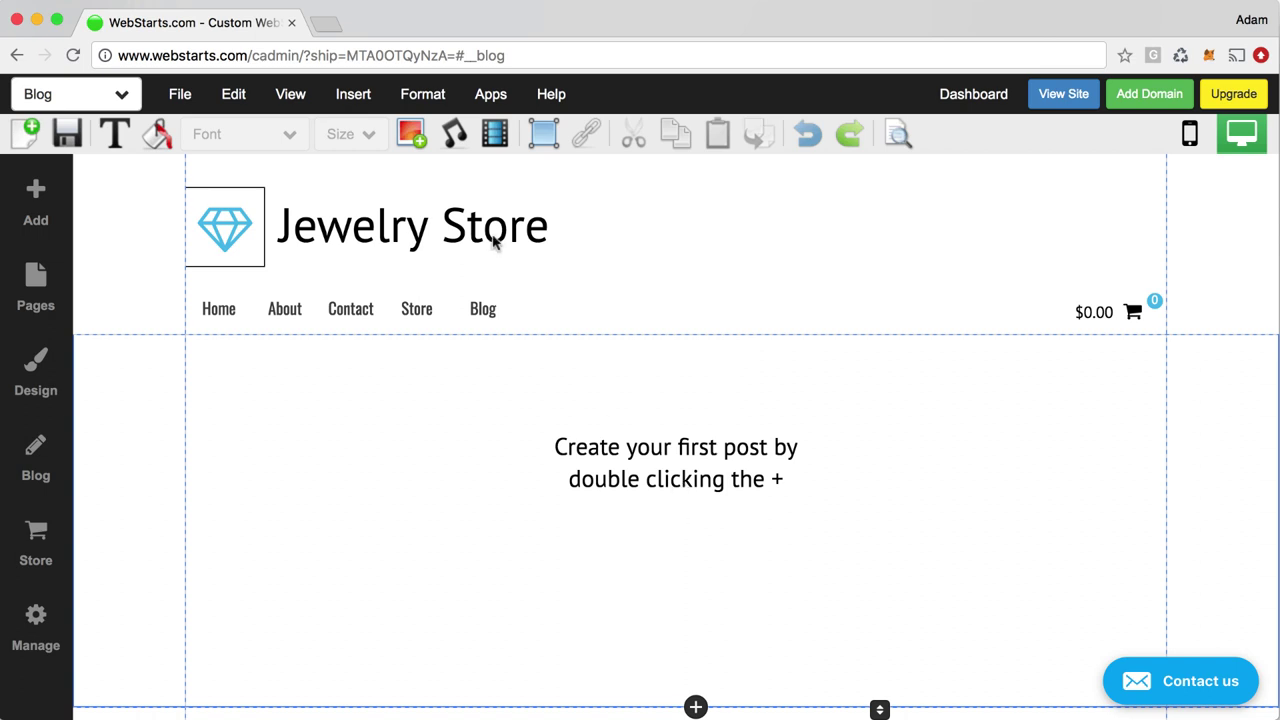
scroll(551, 534, down, 2)
scroll(551, 534, down, 4)
scroll(551, 534, up, 6)
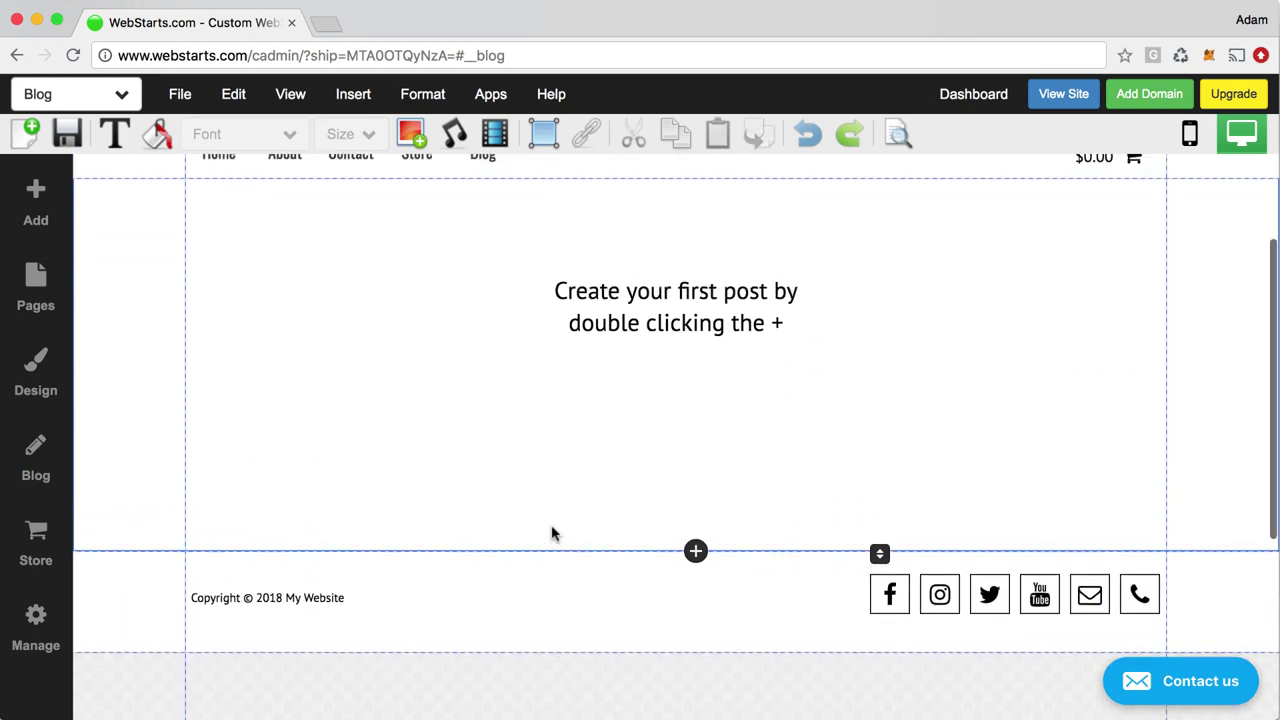
click(160, 143)
click(214, 264)
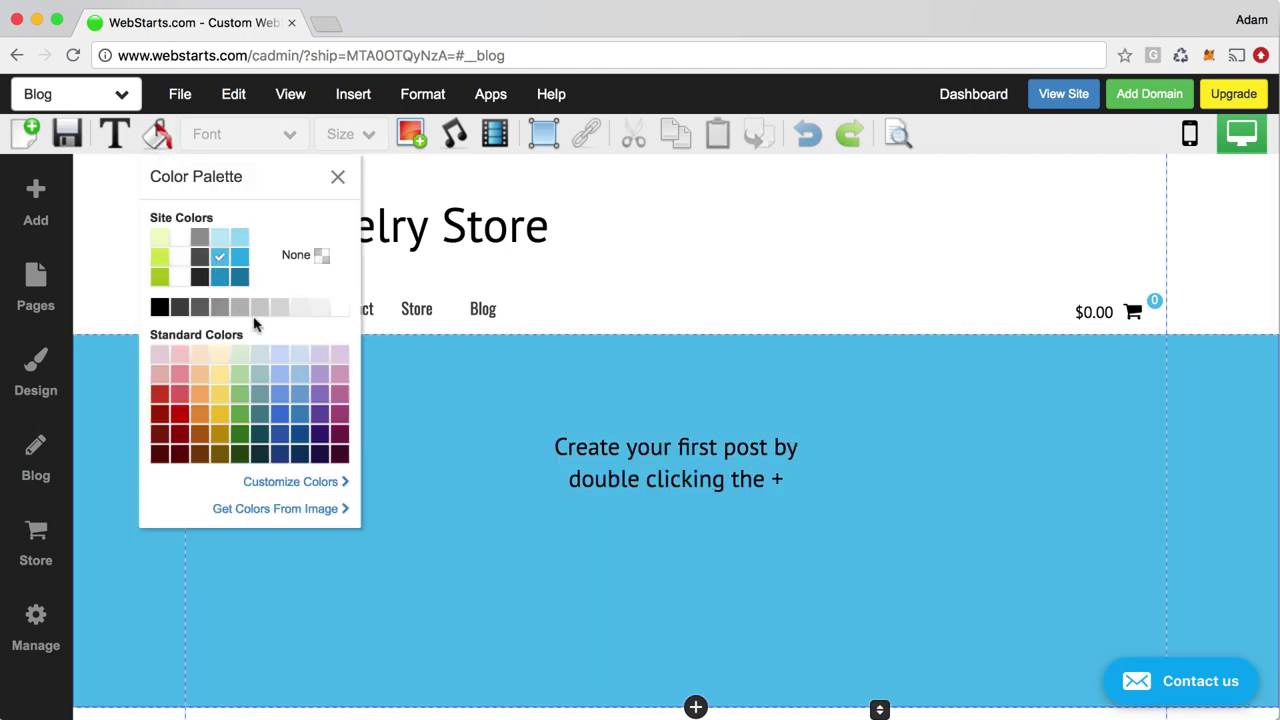
click(337, 178)
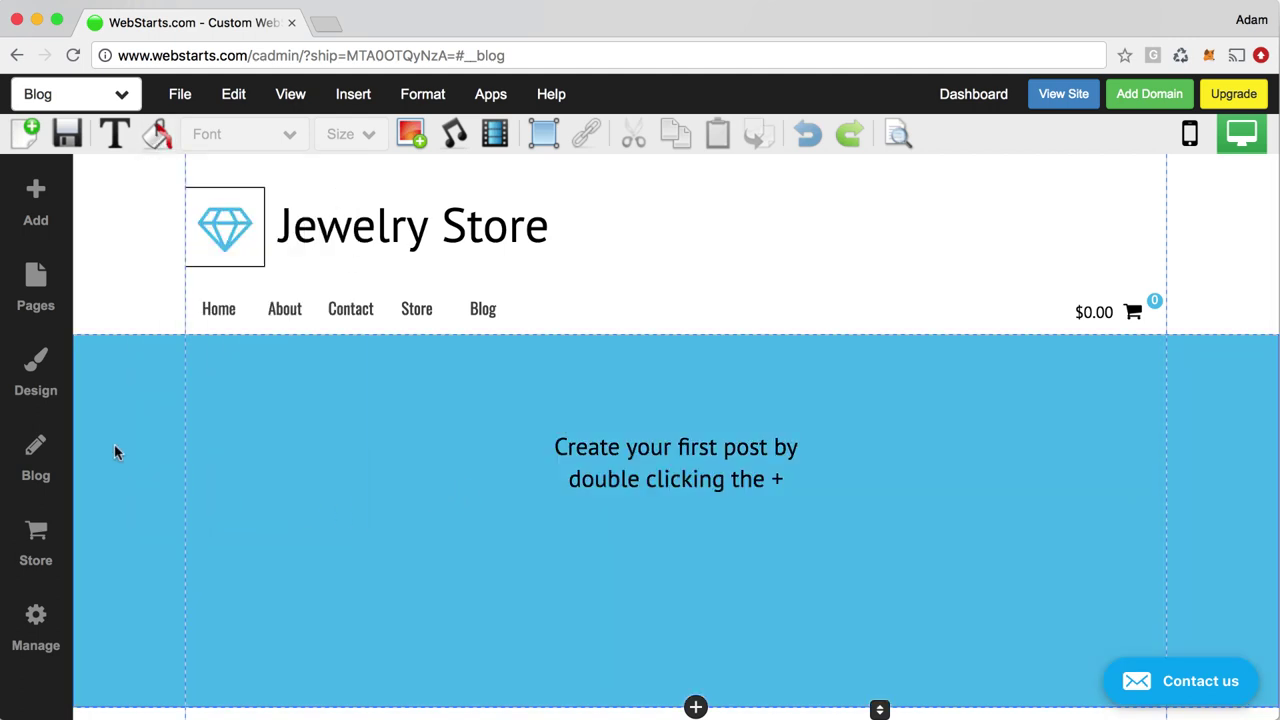
click(157, 134)
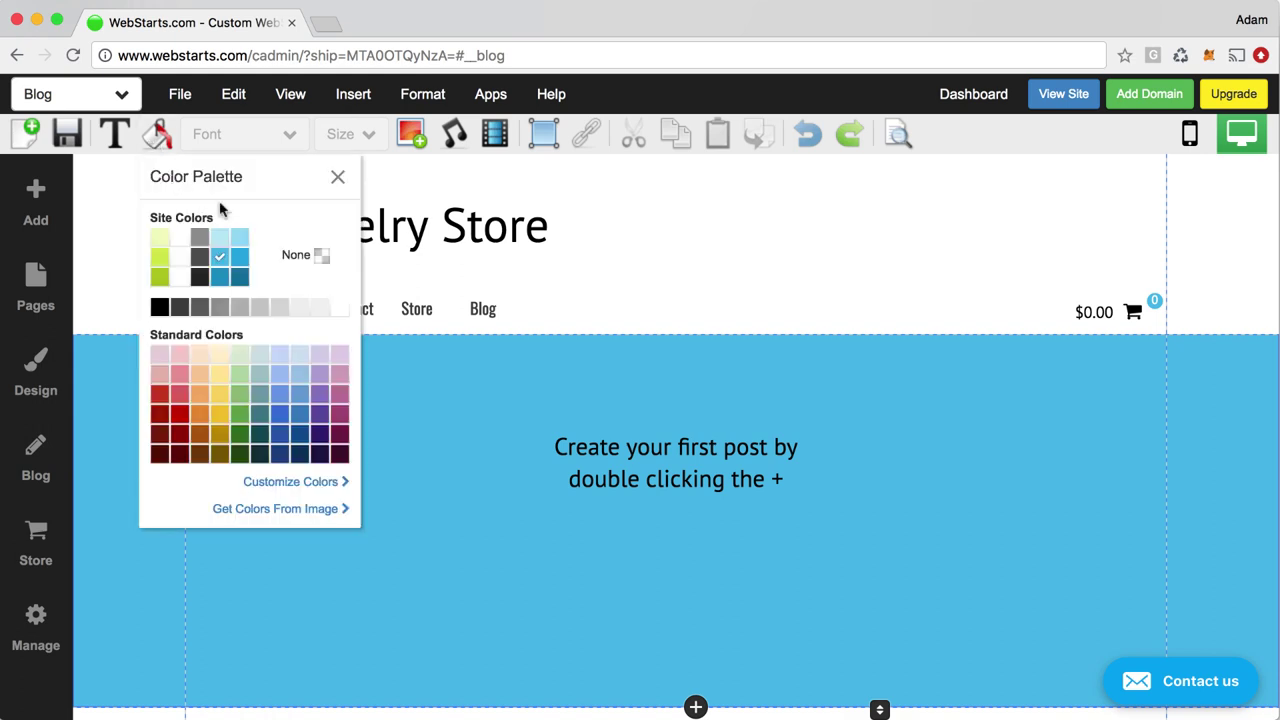
click(321, 258)
click(337, 176)
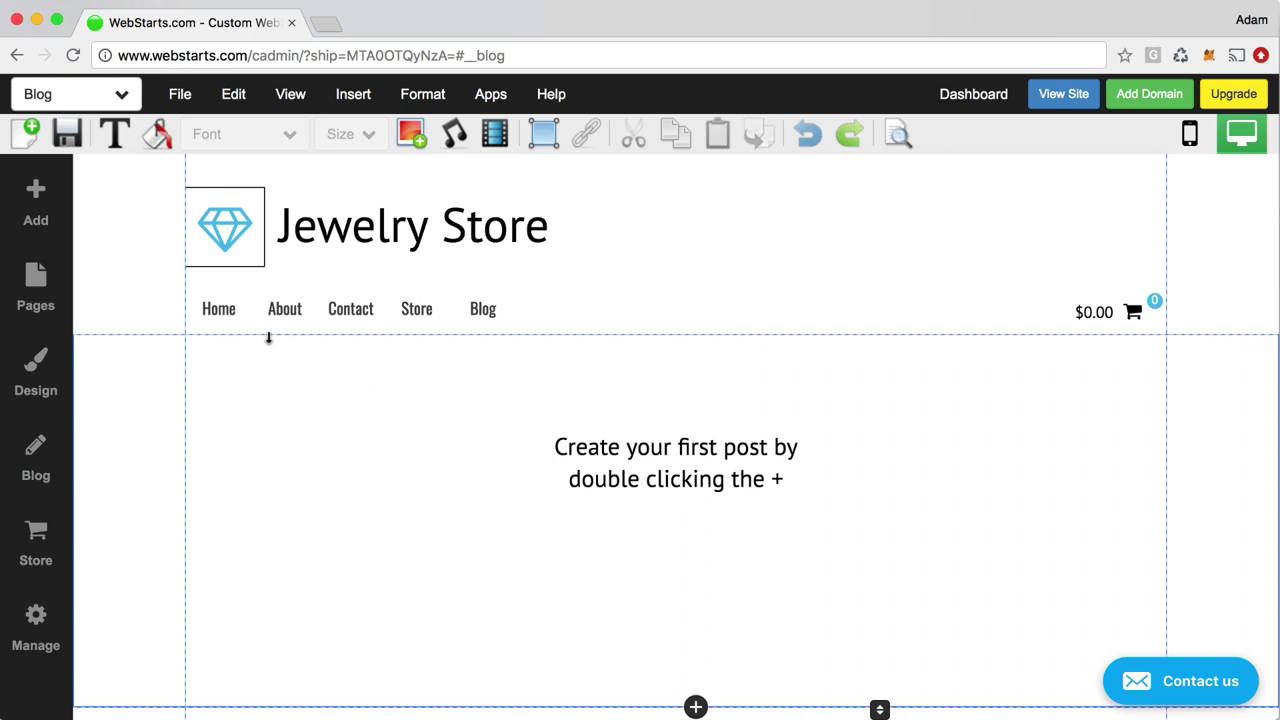
Select the diamond logo, the Jewelry Store title and the shared header, and check the header's settings
click(210, 244)
click(340, 230)
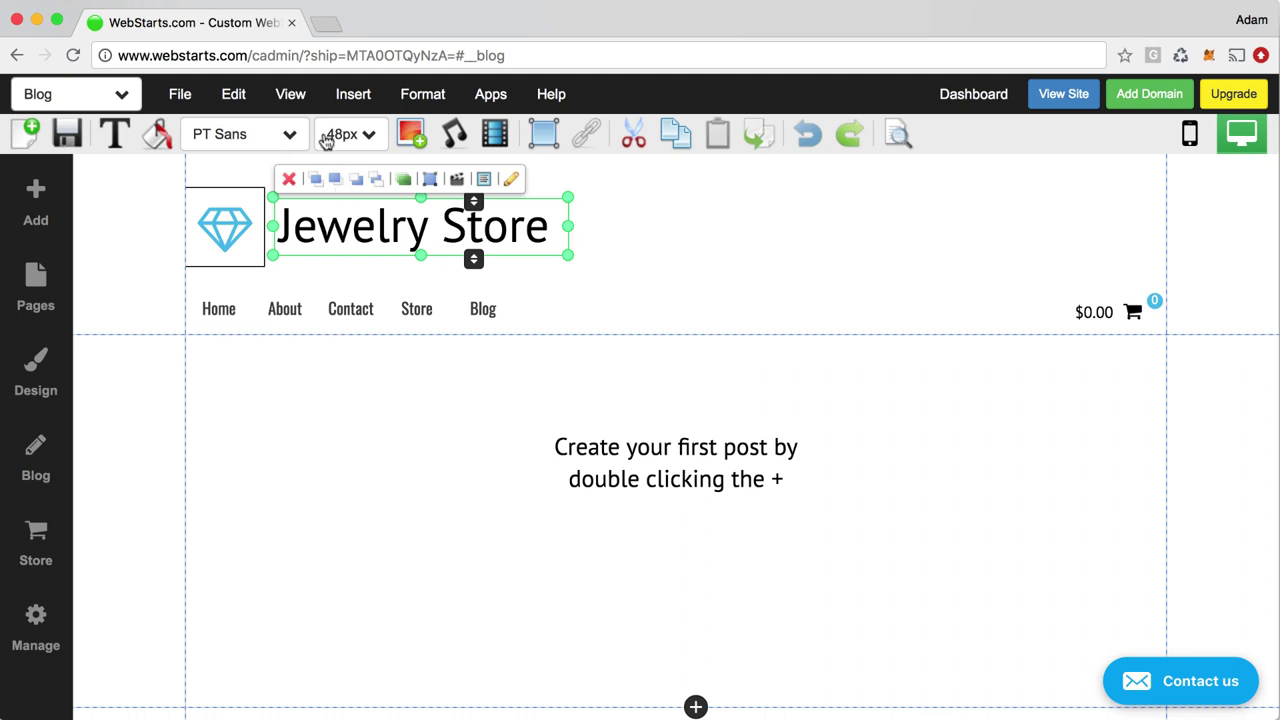
click(156, 274)
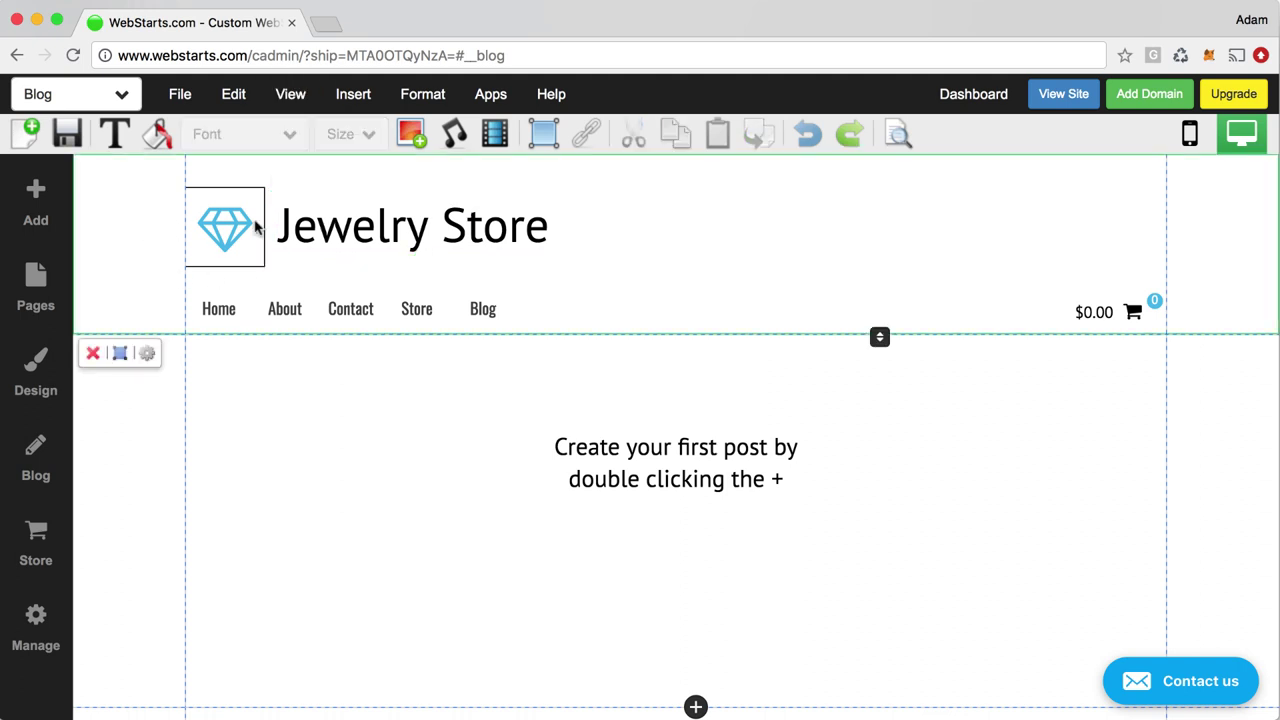
click(149, 356)
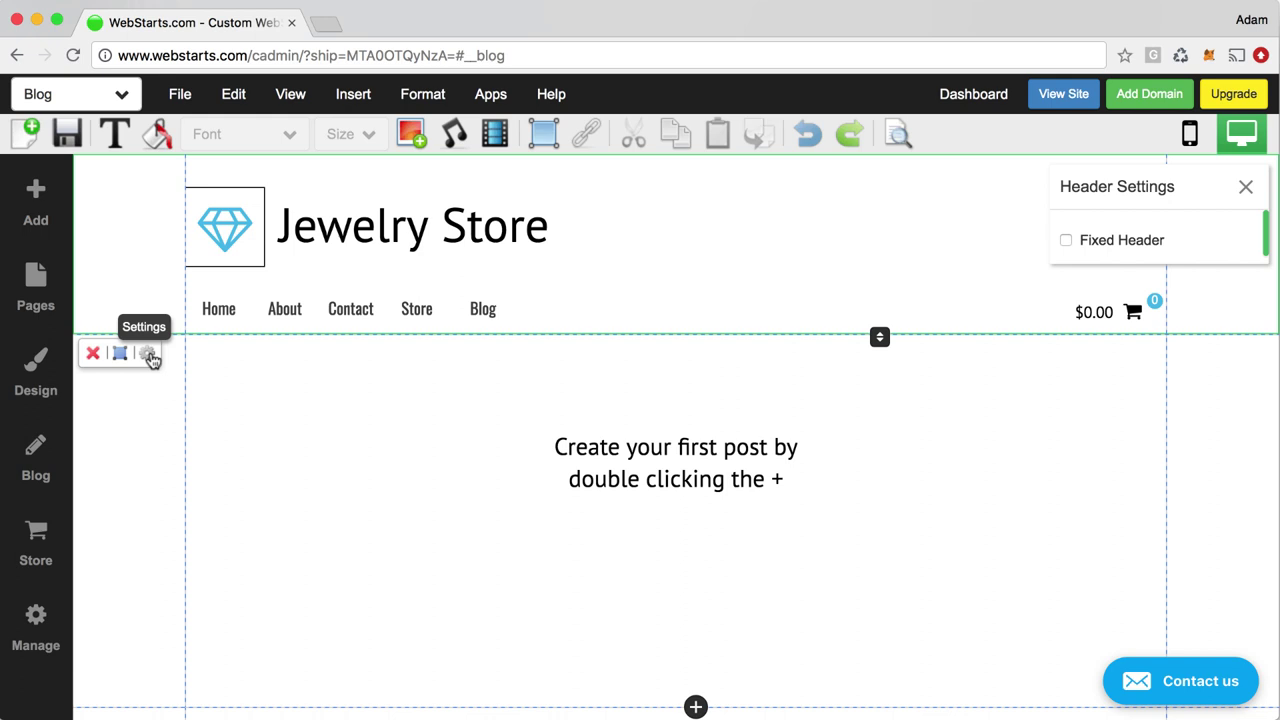
click(1245, 187)
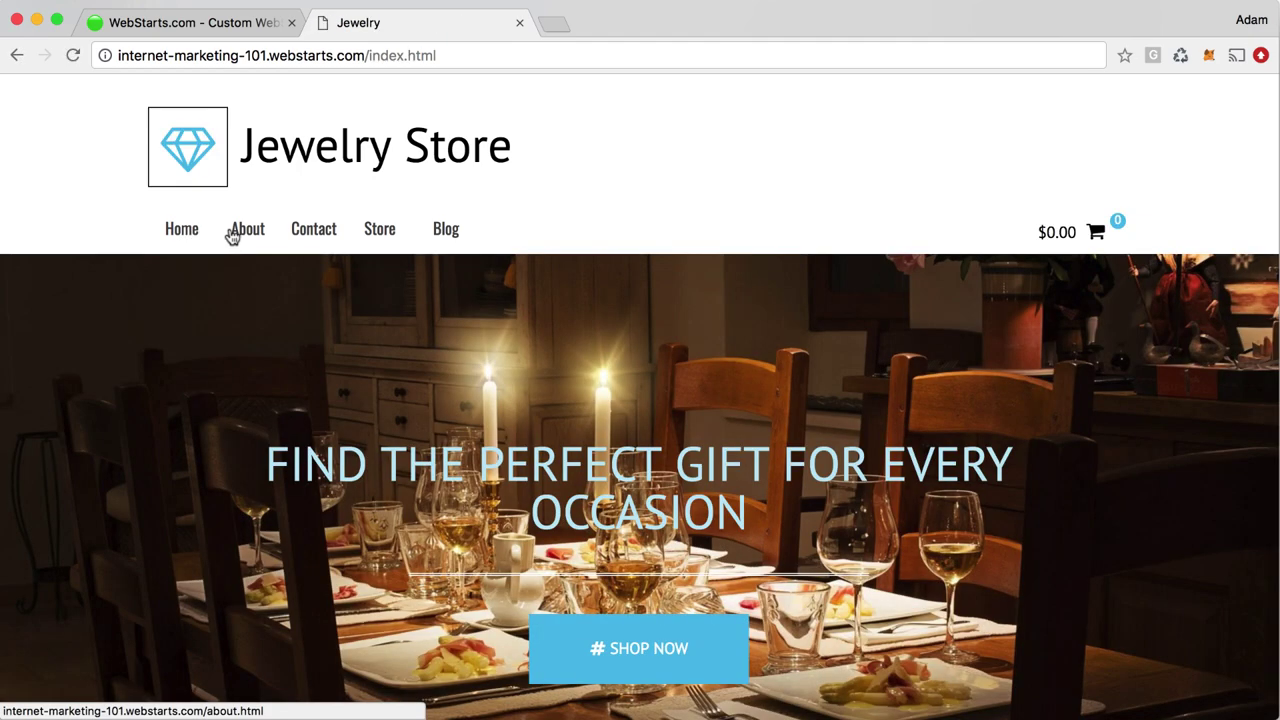
Browse the live site's About and Contact pages to see the shared header and footer
click(234, 234)
click(312, 233)
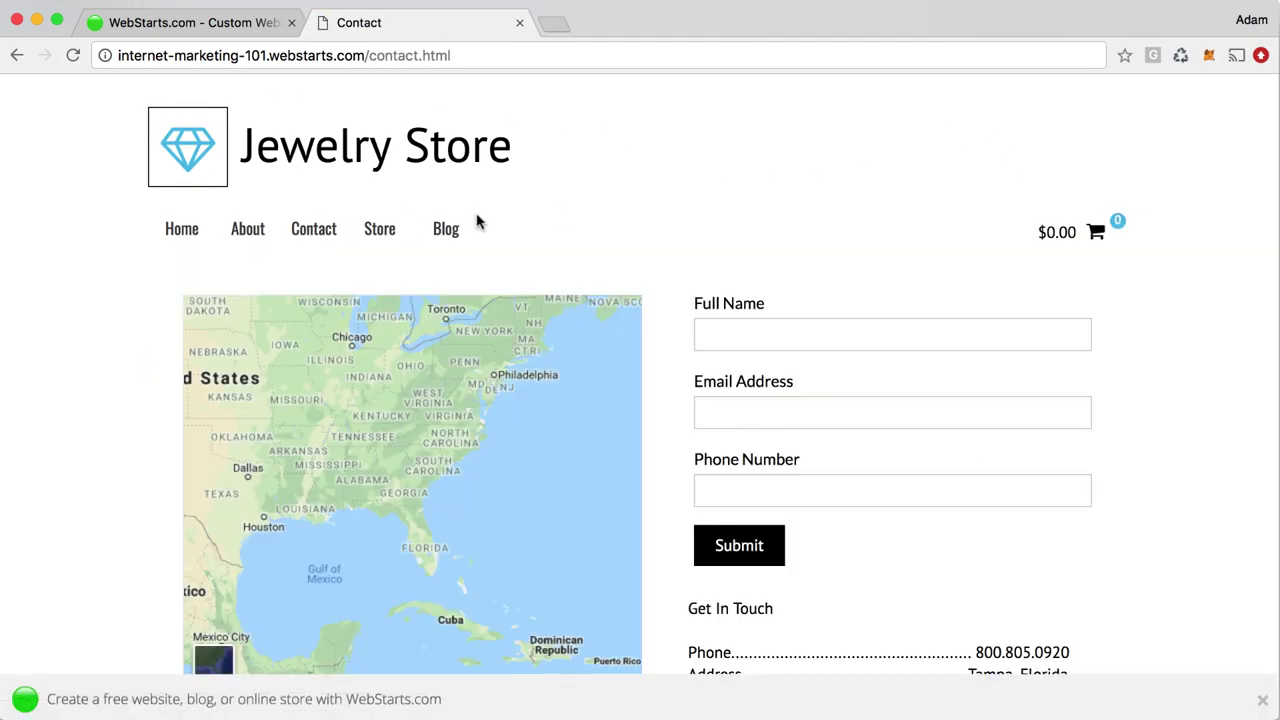
scroll(489, 375, down, 3)
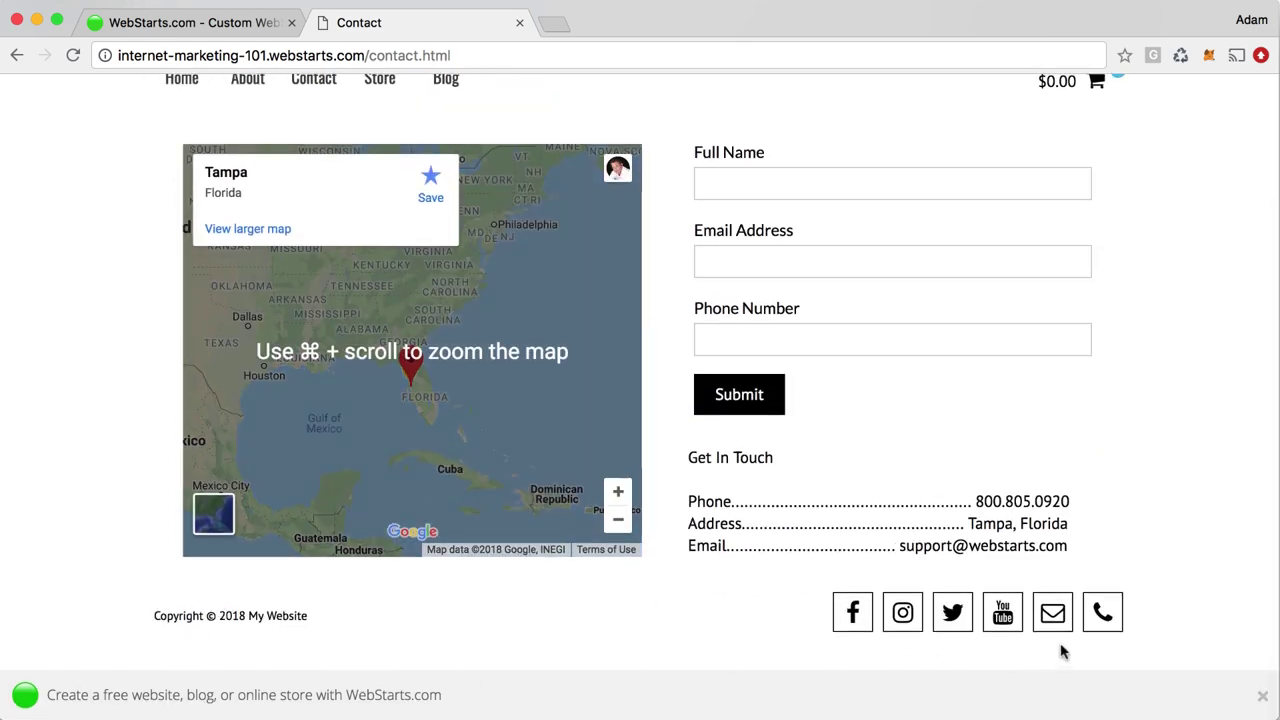
Back on the blog page, select the footer's copyright text and social icons block
click(519, 23)
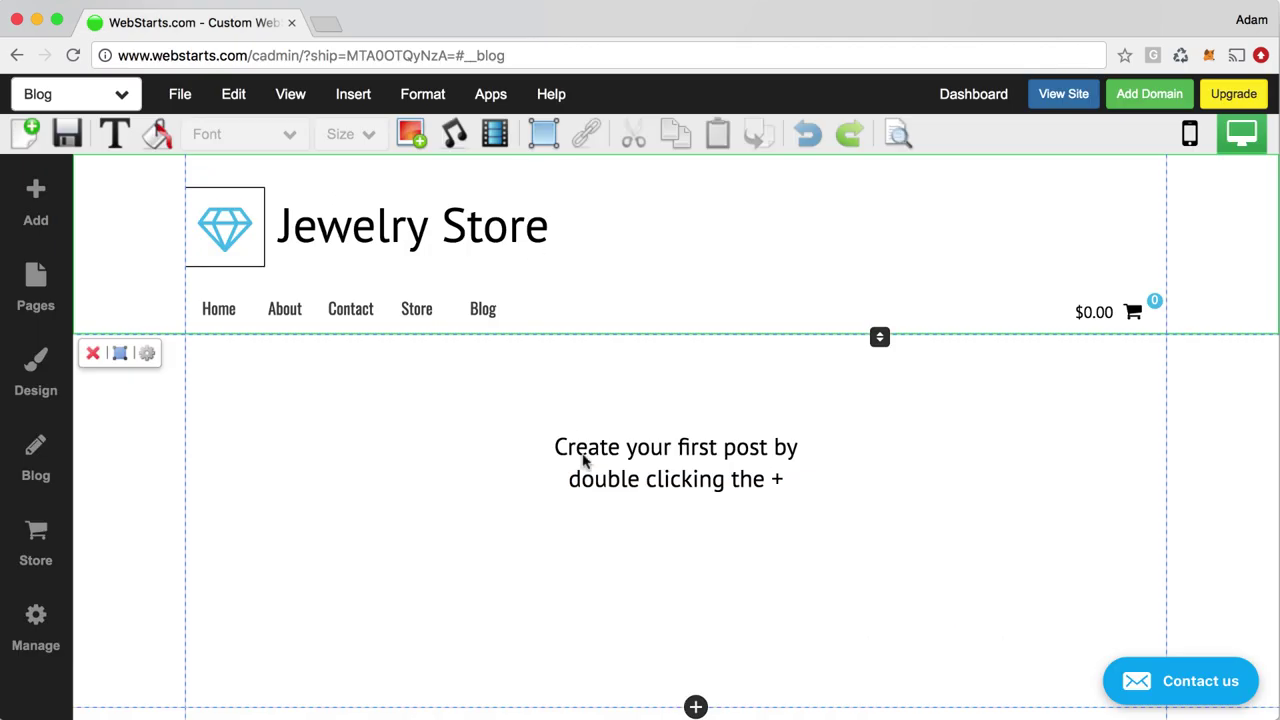
scroll(660, 551, down, 4)
click(295, 537)
click(919, 540)
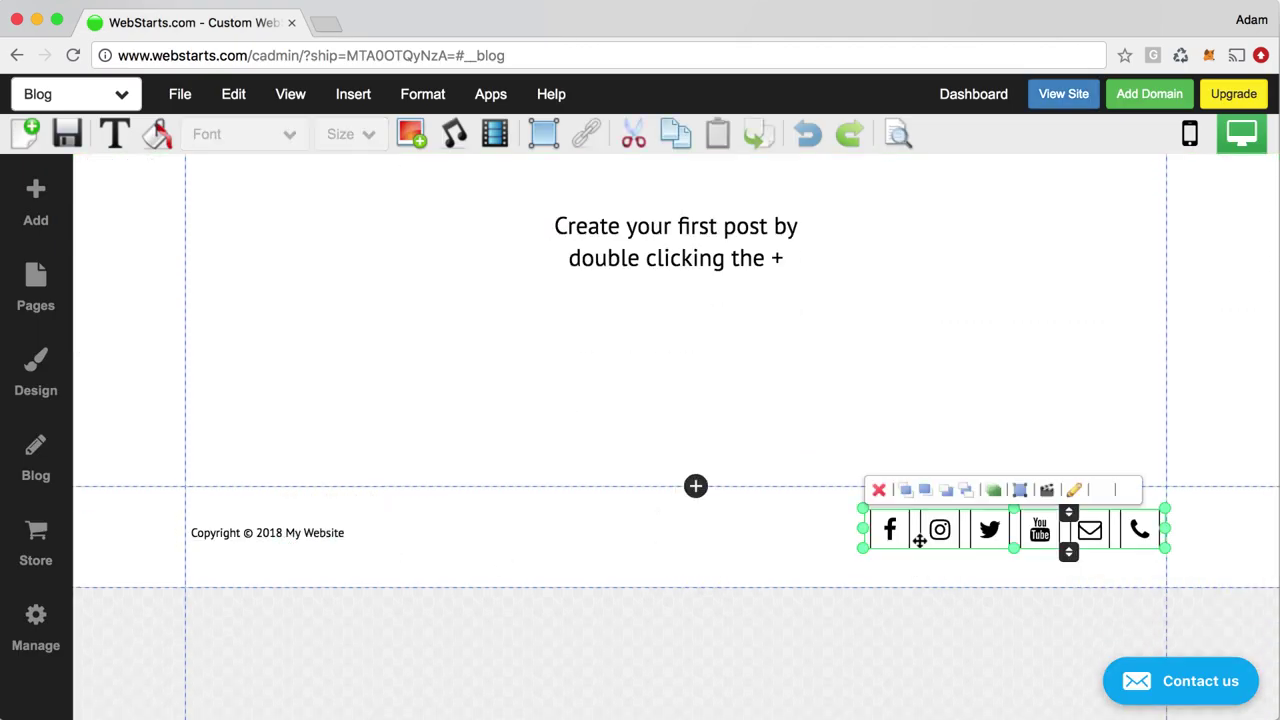
scroll(754, 472, up, 5)
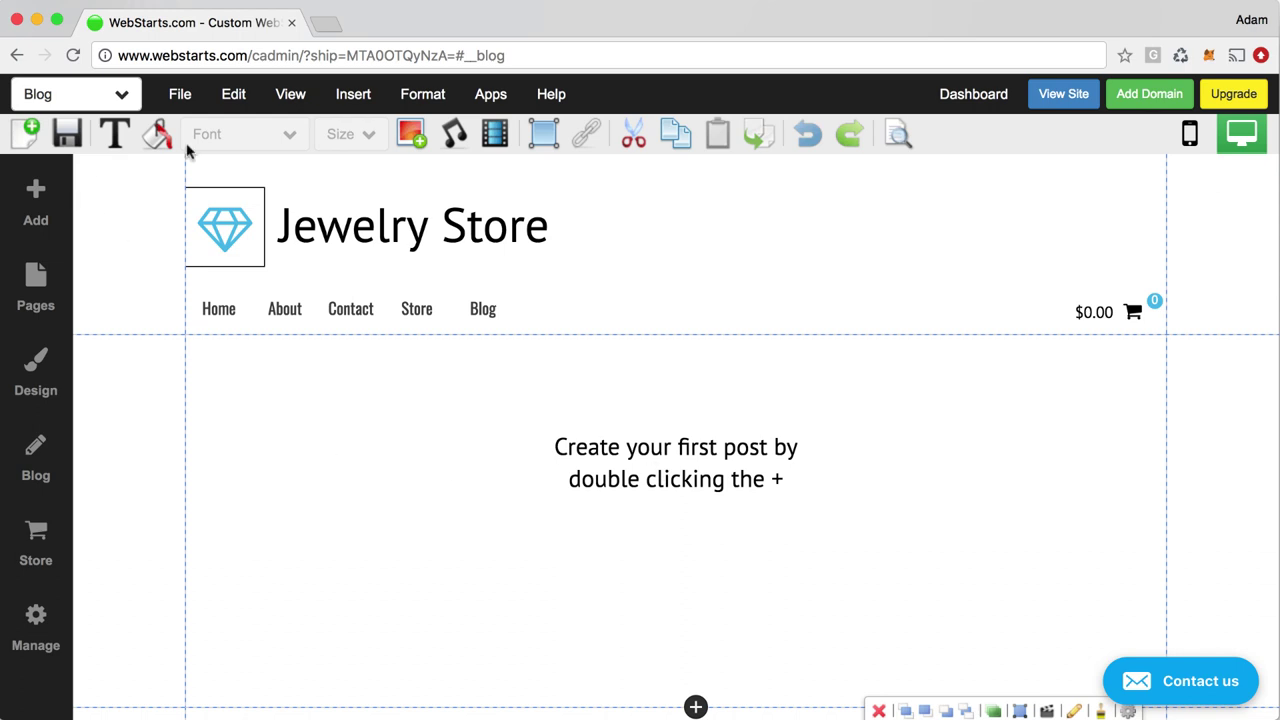
Insert a Heading M title and attach it to the shared header
click(40, 205)
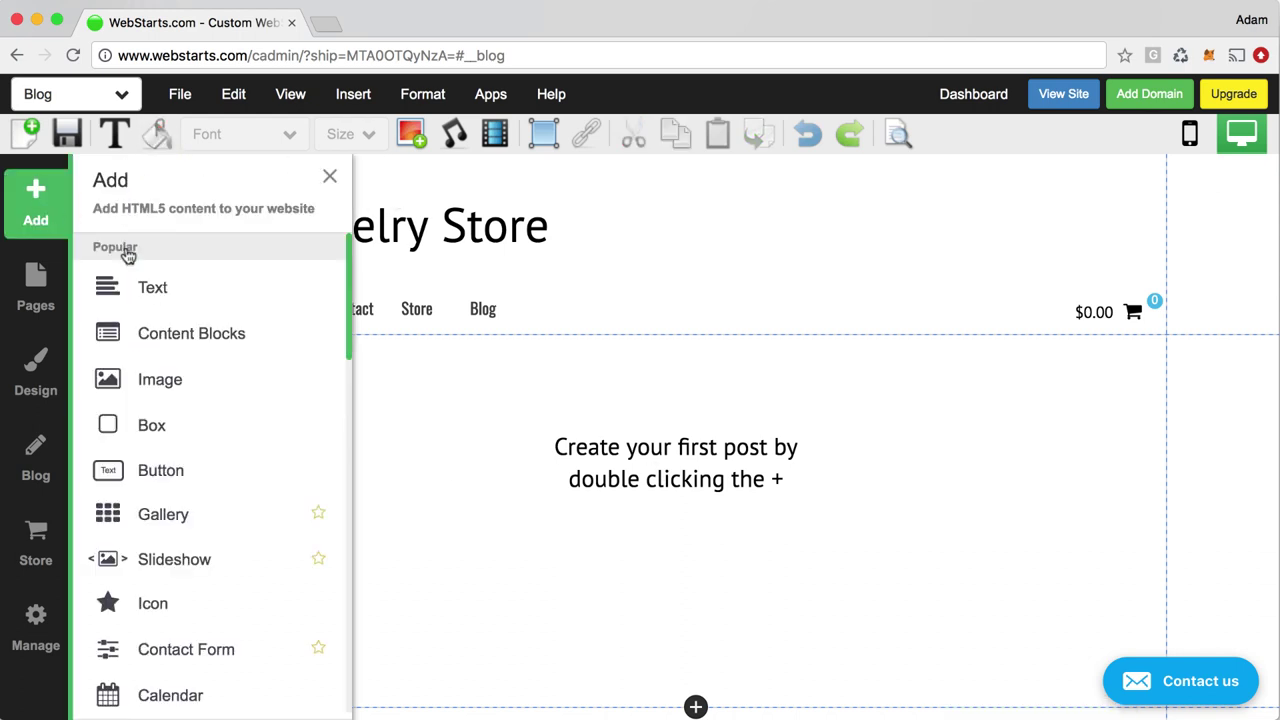
click(171, 285)
click(165, 311)
drag(255, 357, 630, 250)
click(597, 492)
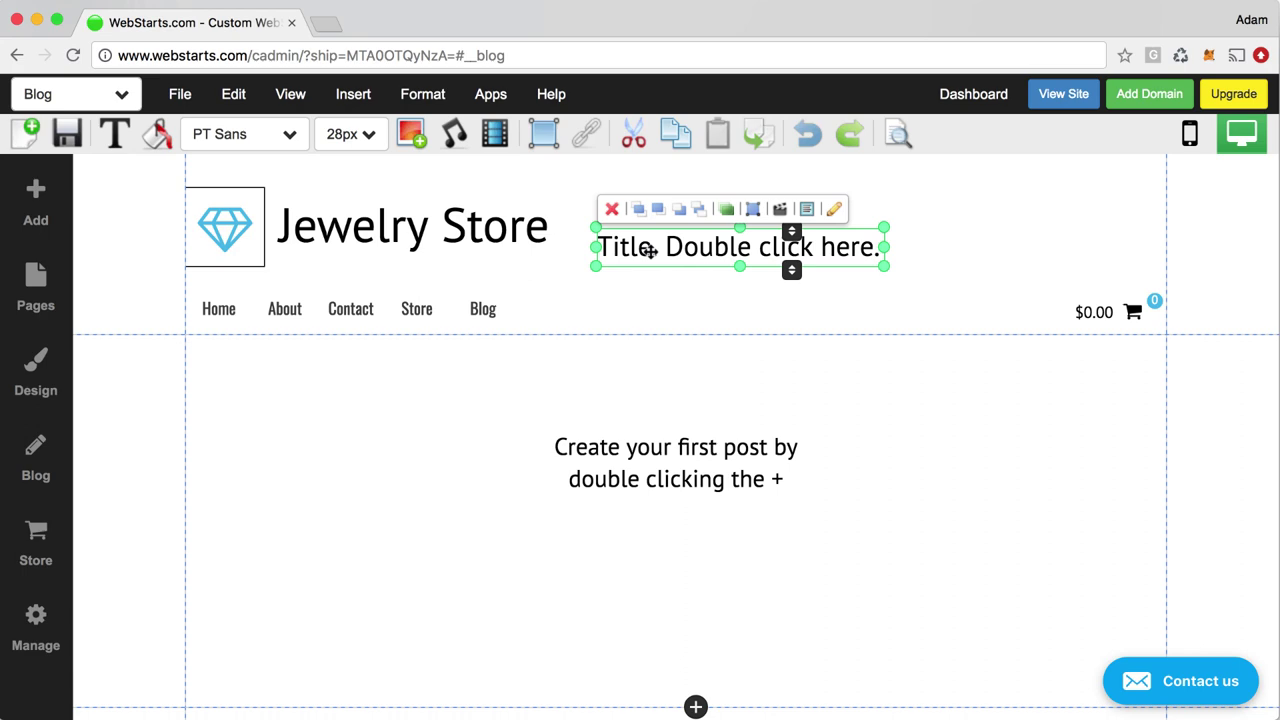
Save the blog page and confirm the new title appears on the live Contact page
click(67, 134)
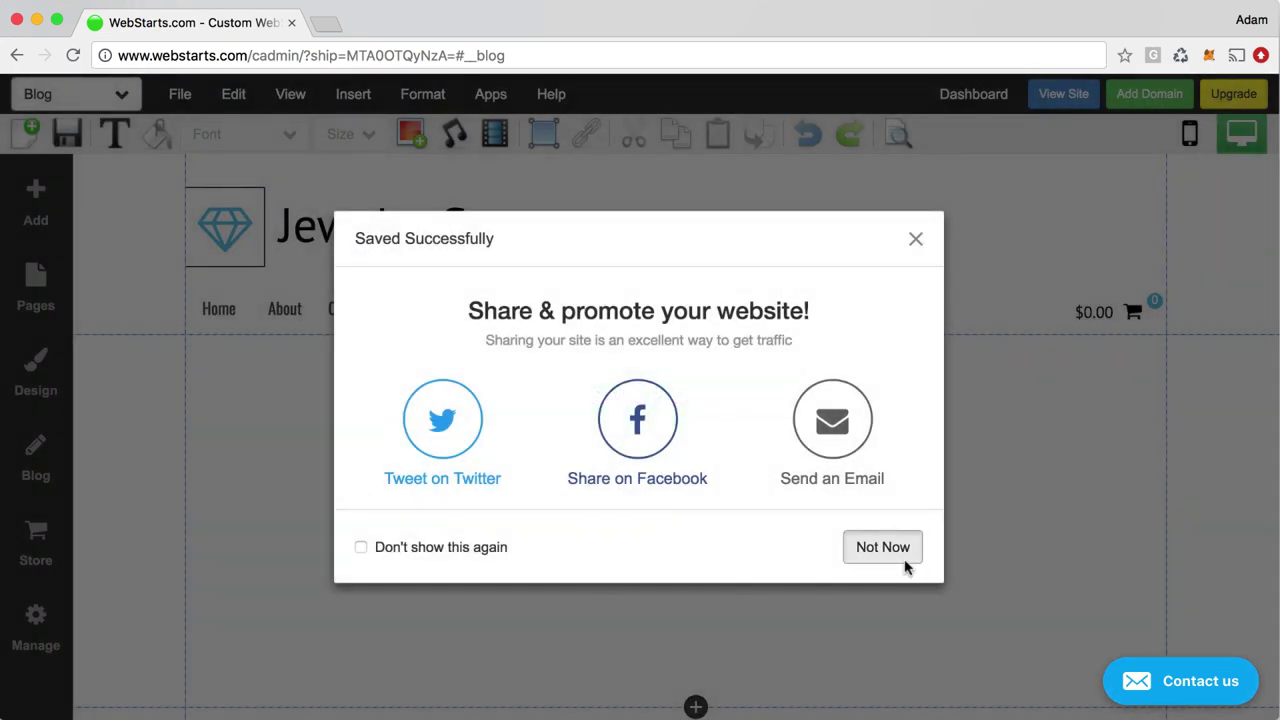
click(906, 552)
click(1063, 93)
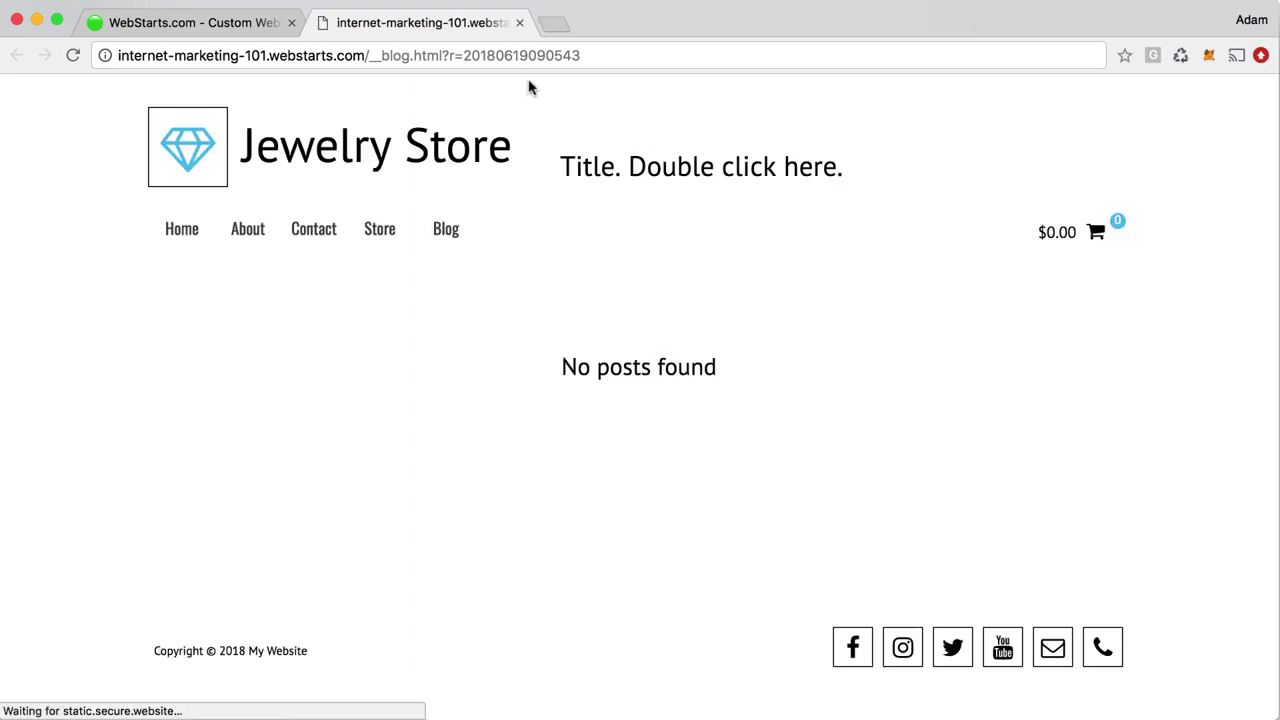
click(332, 230)
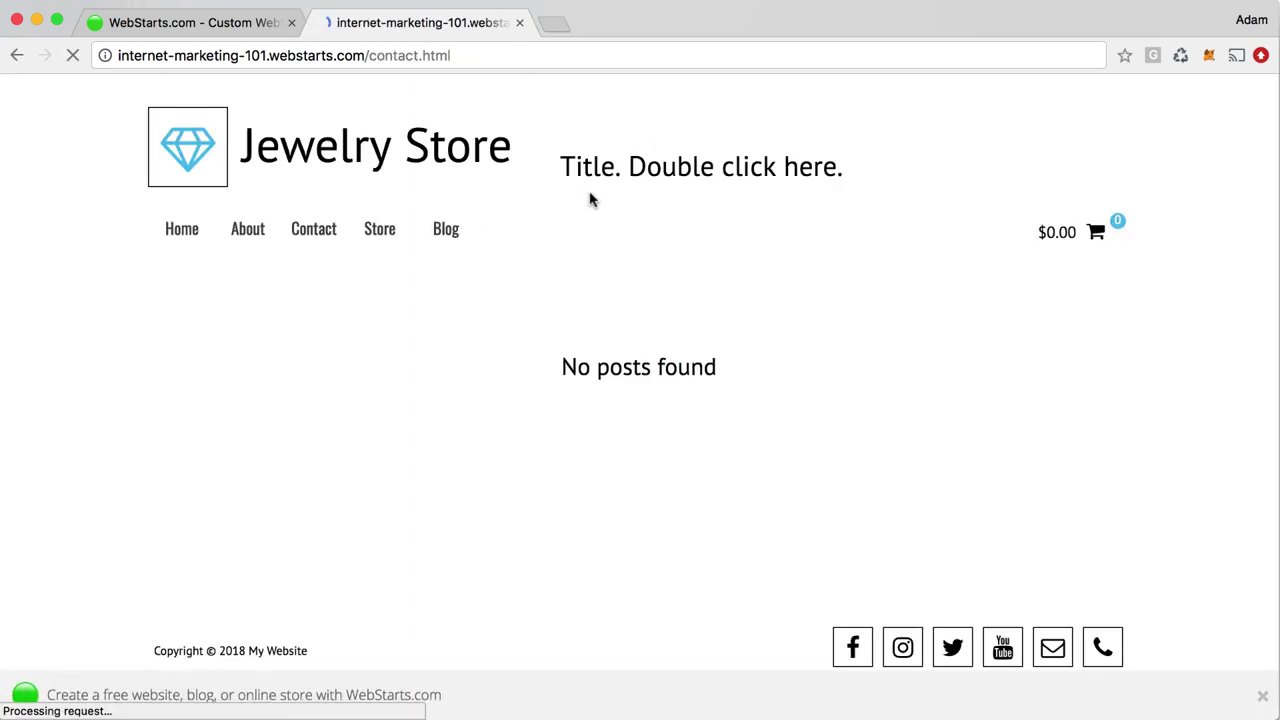
drag(850, 167, 558, 167)
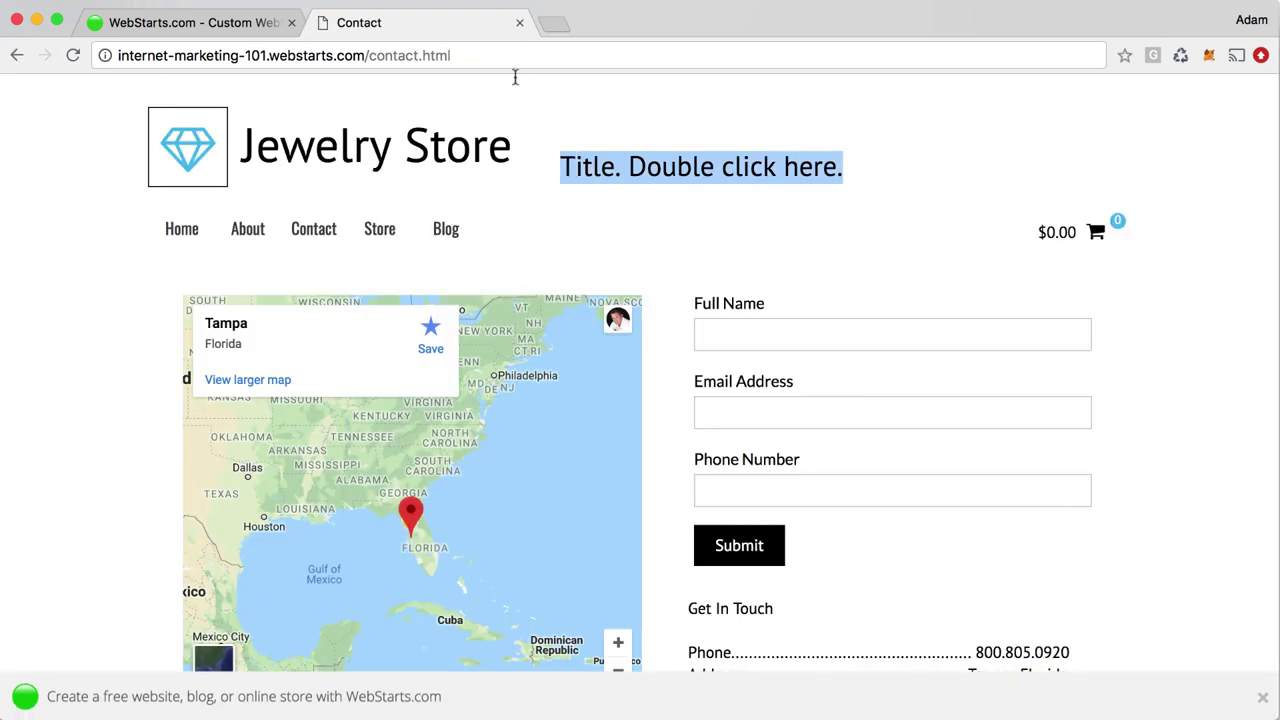
click(519, 23)
click(623, 249)
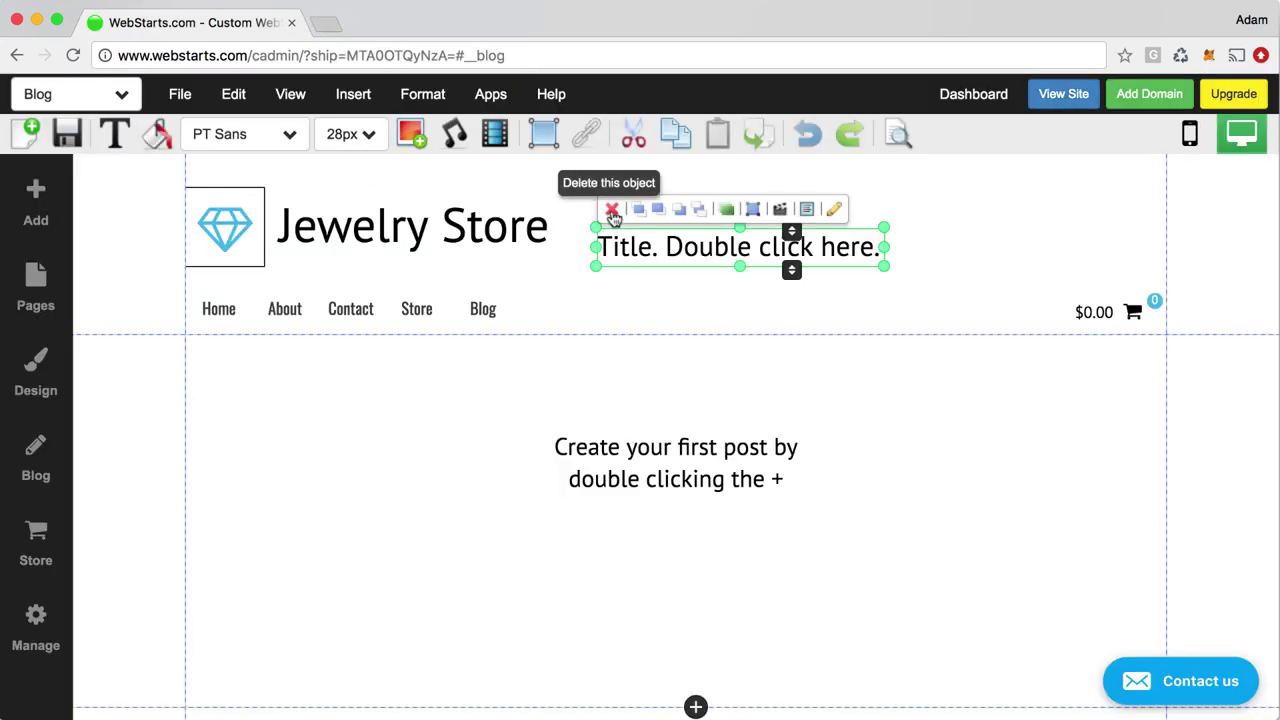
Delete the header title, then add a Paragraph M box, drag it into the footer, and delete it
click(612, 211)
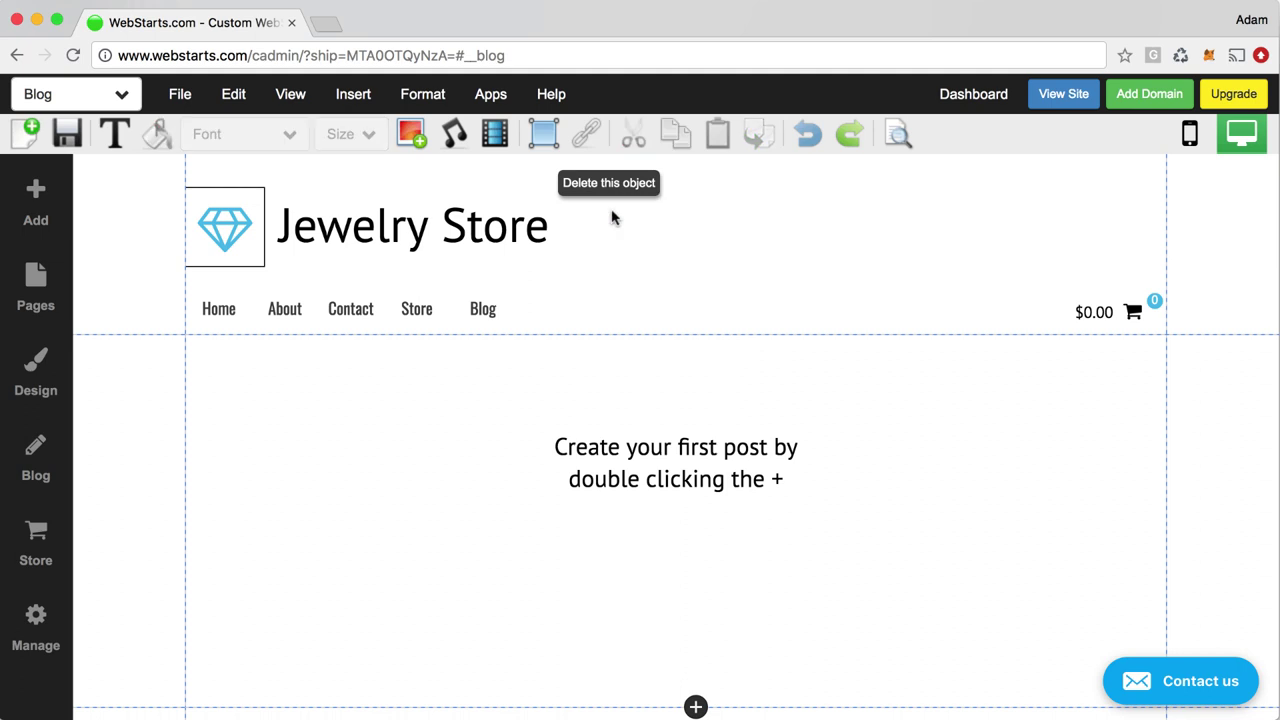
click(30, 197)
click(137, 284)
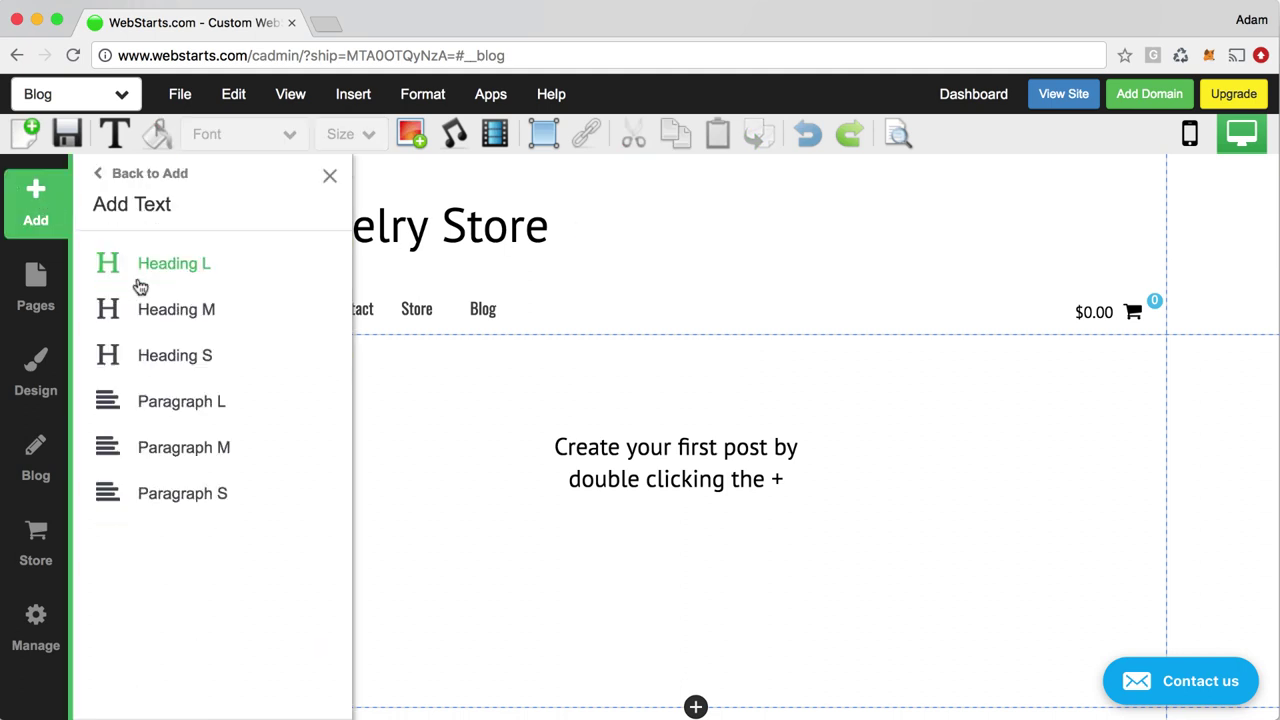
click(183, 452)
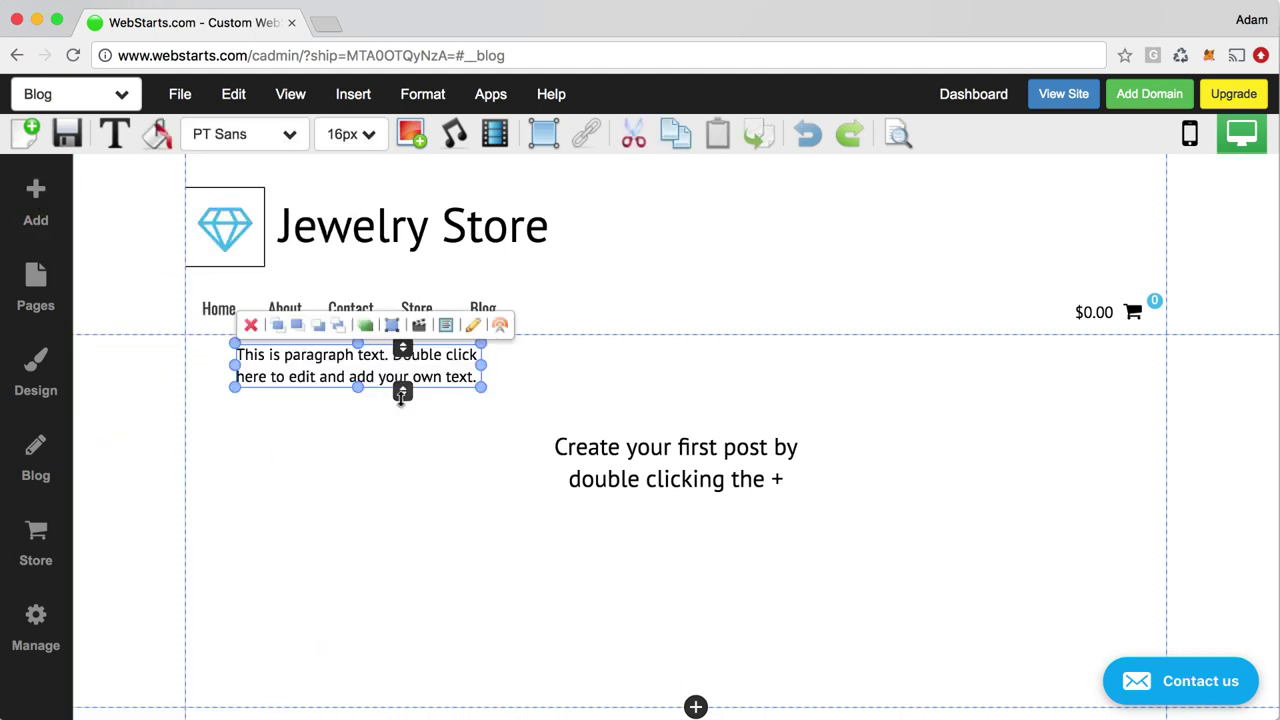
drag(320, 373, 465, 487)
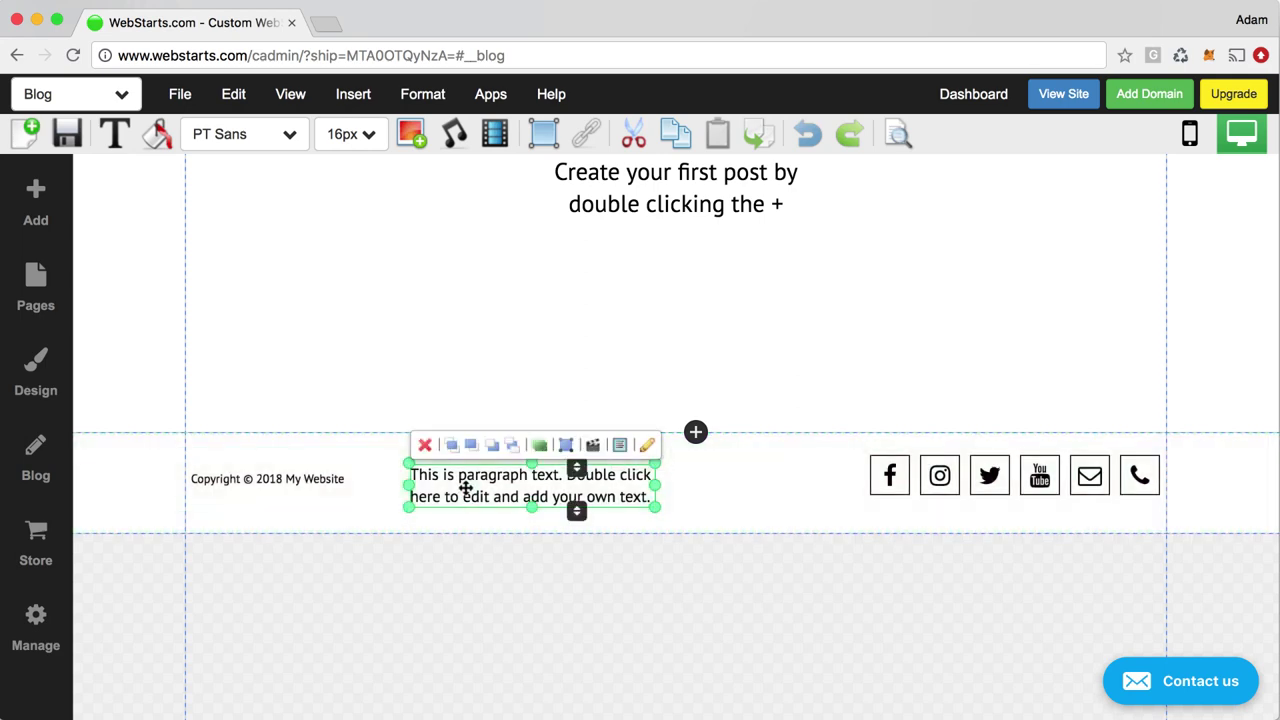
click(425, 445)
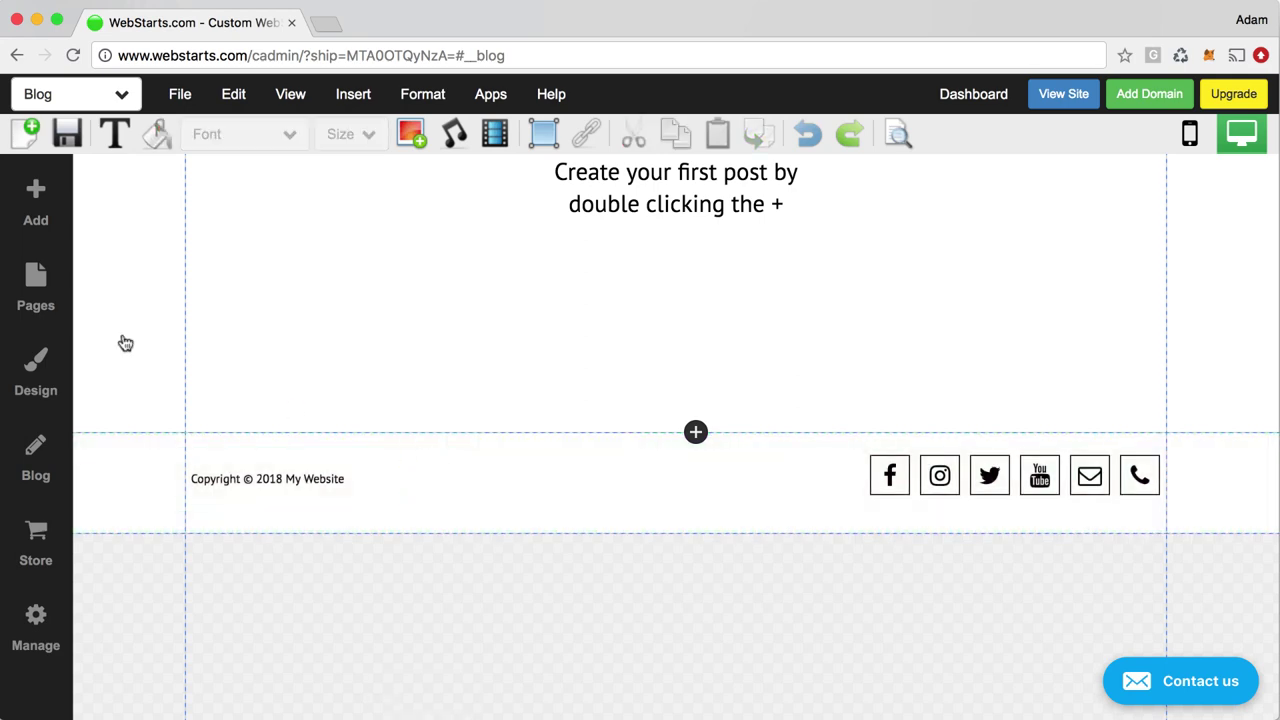
Add a Paragraph L box, move it toward the footer, then delete it
click(18, 200)
click(143, 284)
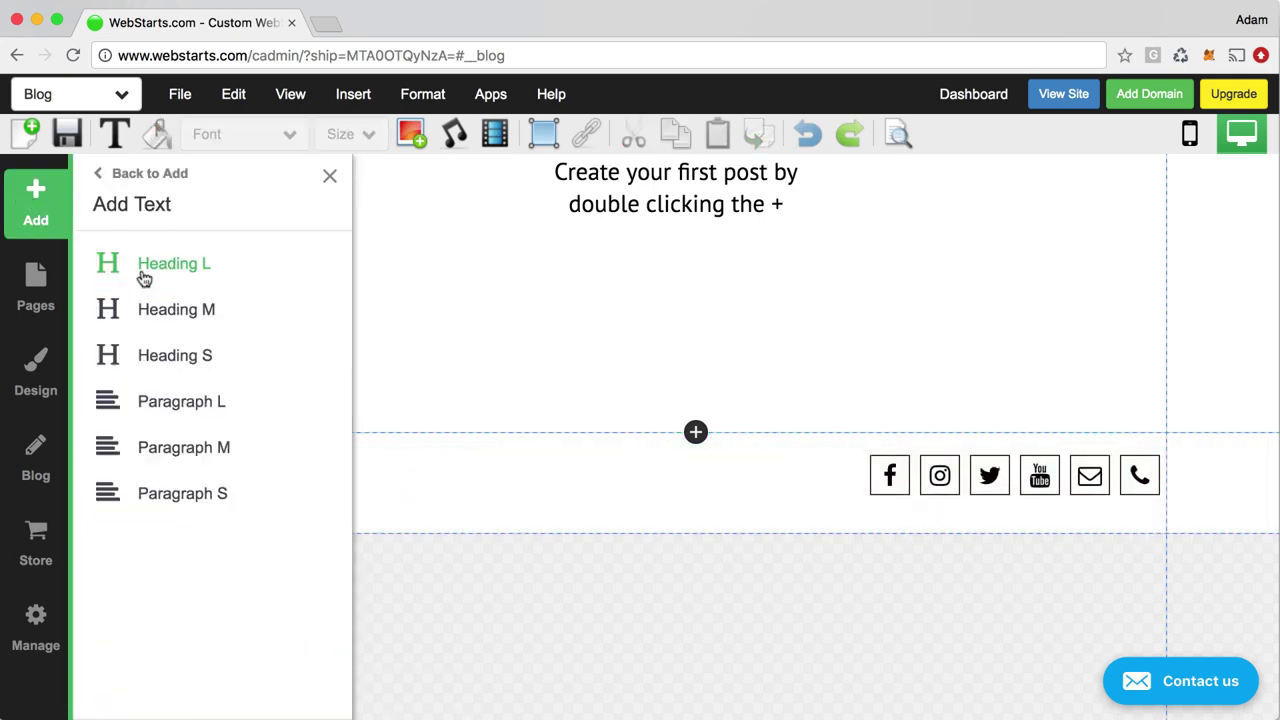
click(186, 402)
drag(298, 365, 265, 338)
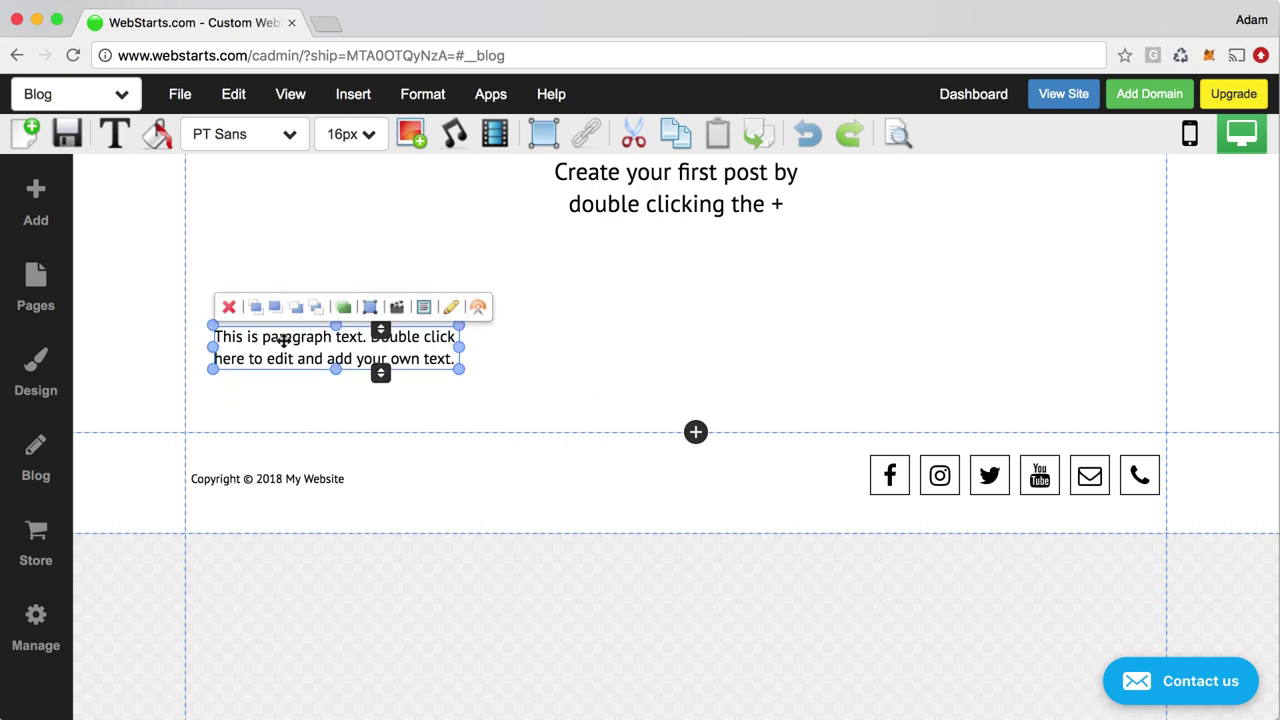
click(229, 307)
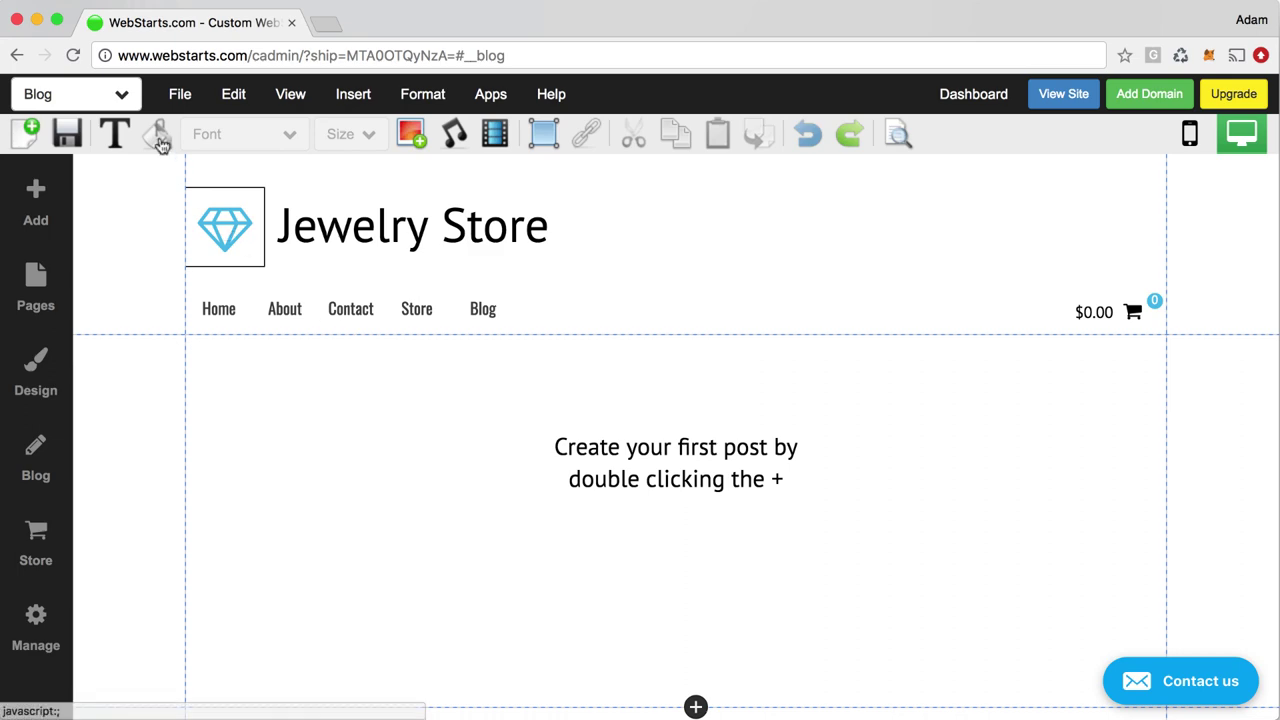
Switch to Home without saving the blog, delete the header's placeholder title, and save
click(105, 90)
click(99, 203)
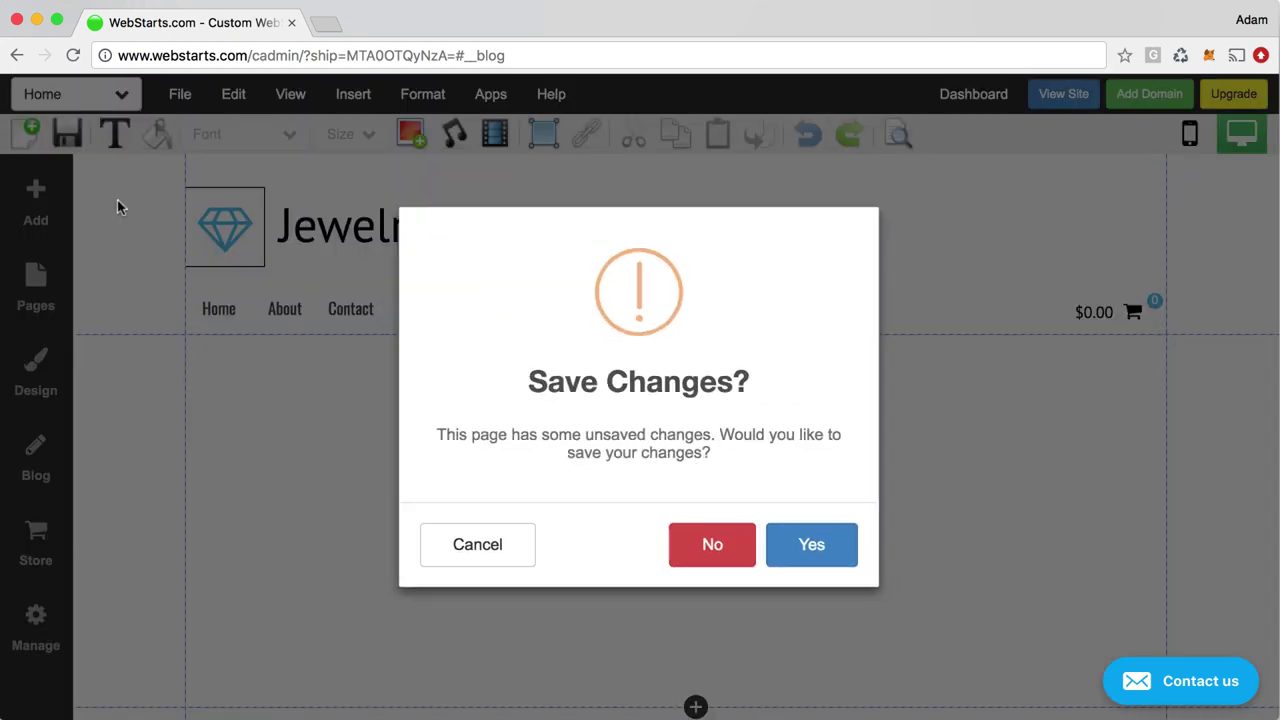
click(731, 535)
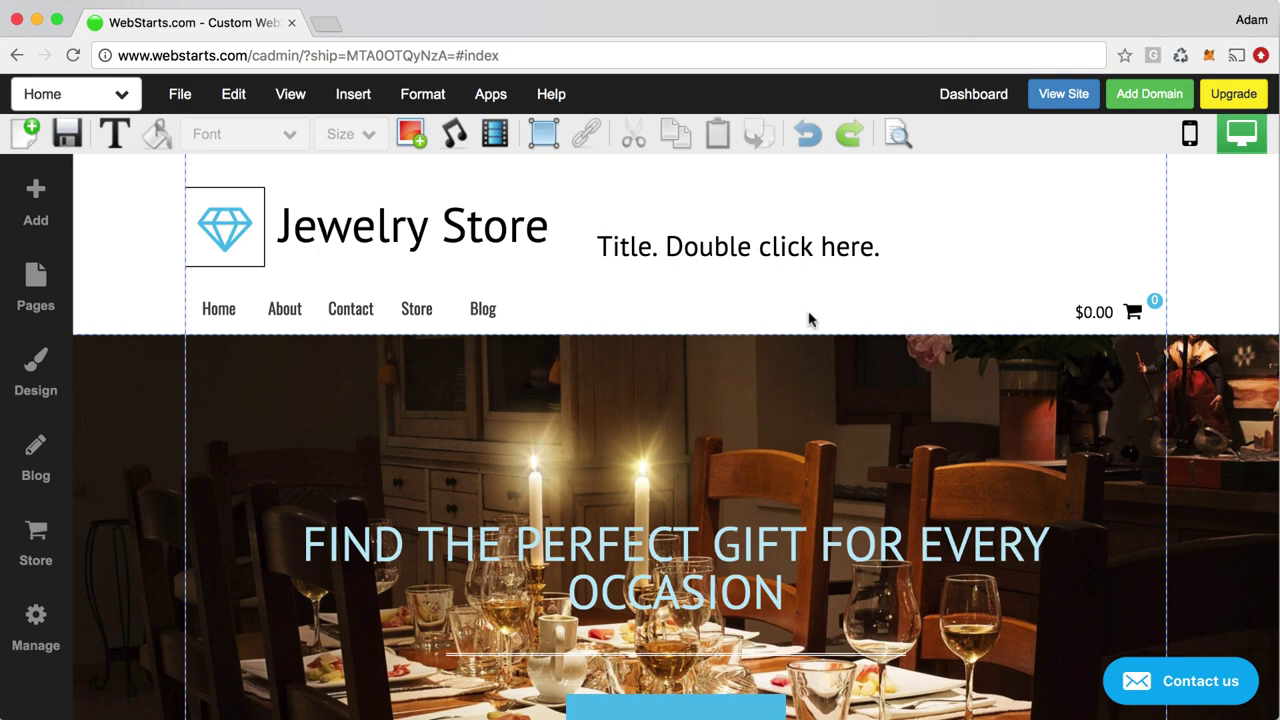
click(803, 250)
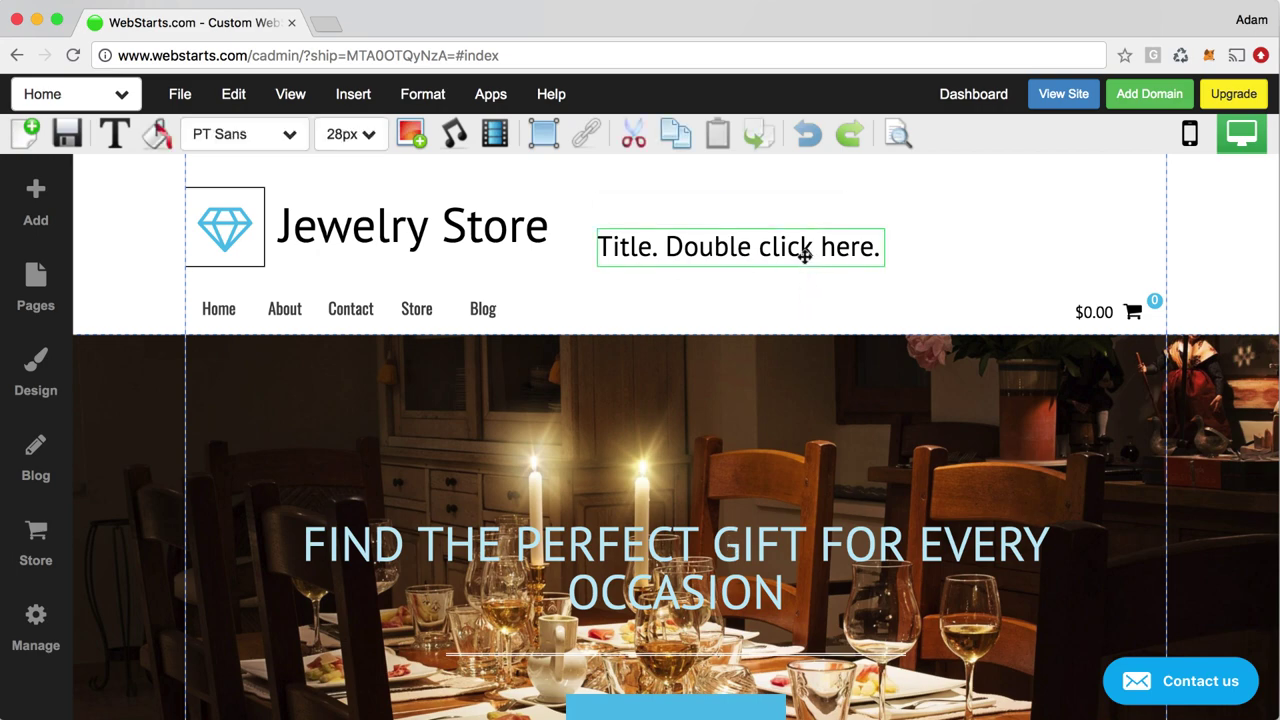
click(611, 208)
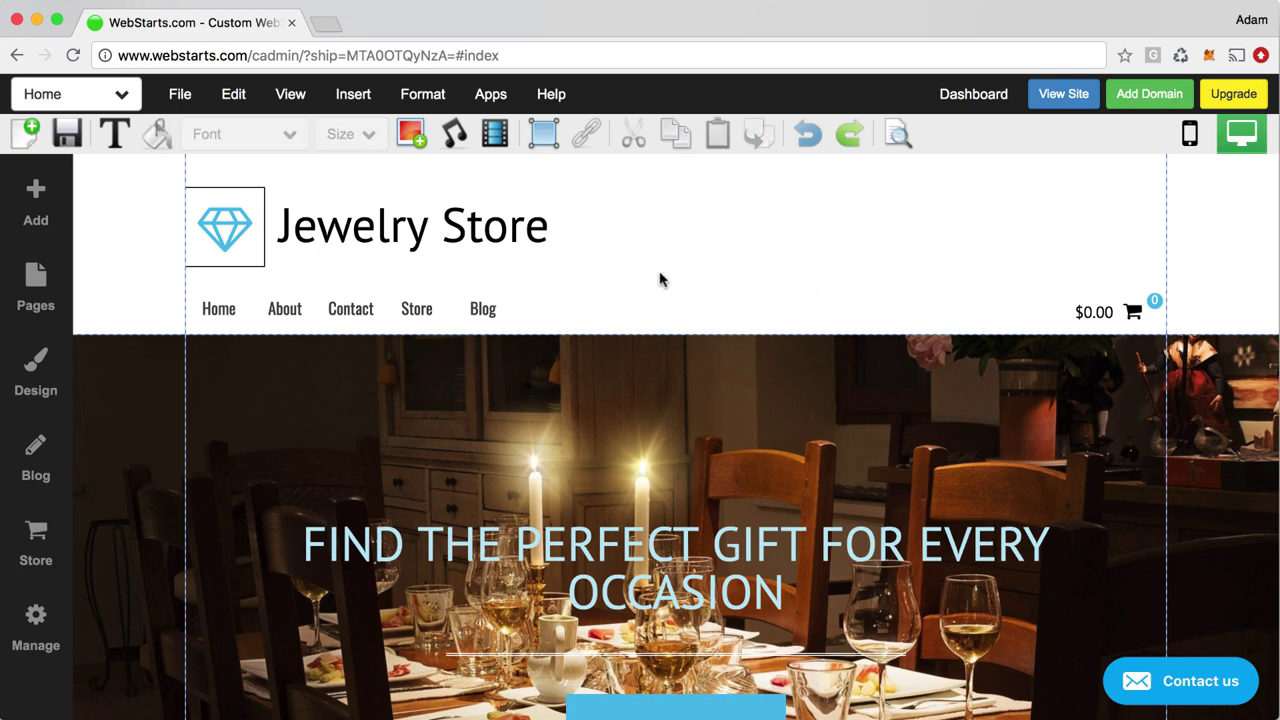
click(66, 135)
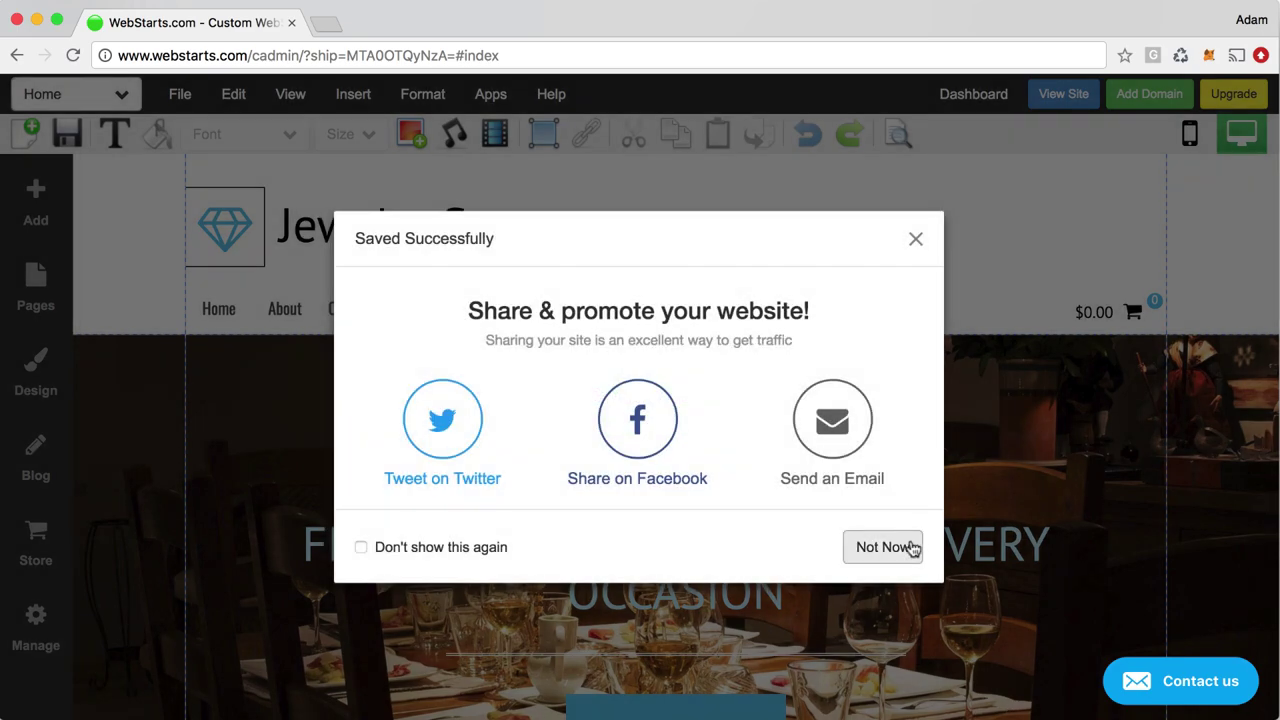
click(906, 549)
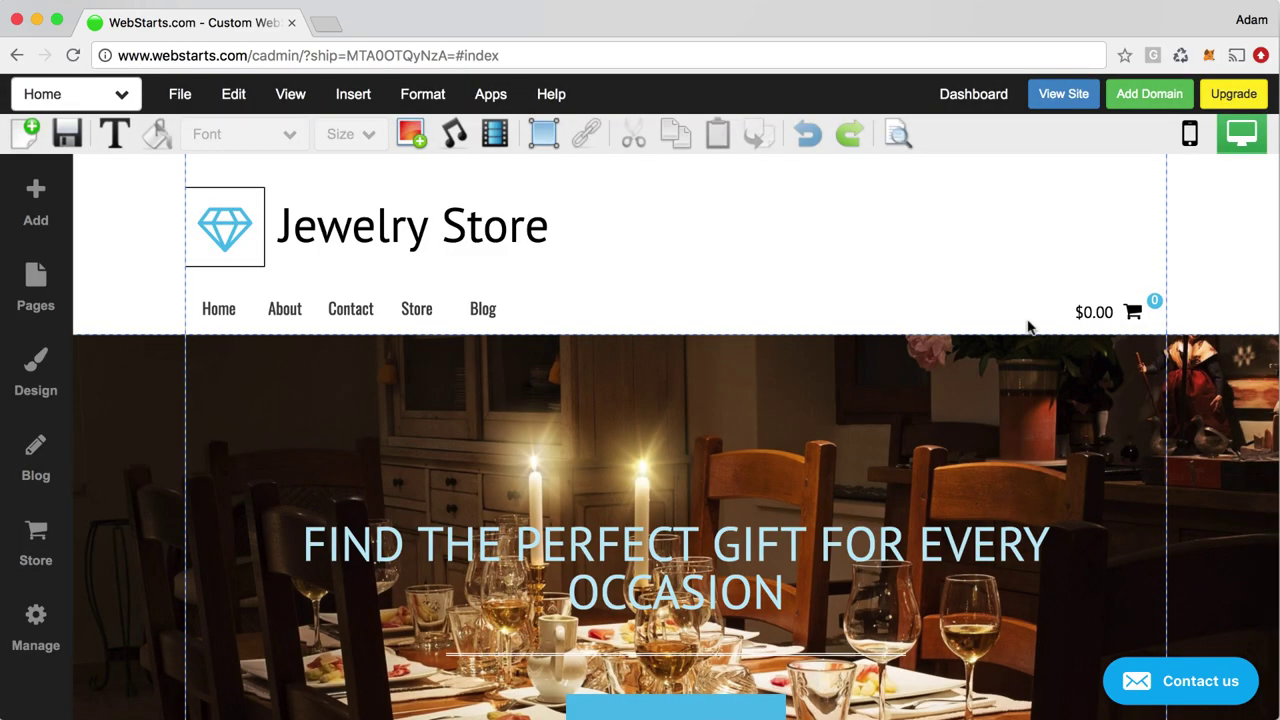
Review Add Domain's new-name and 'I Already Have A Domain Name' fields, then reopen the Jewelry Store dashboard
click(1150, 100)
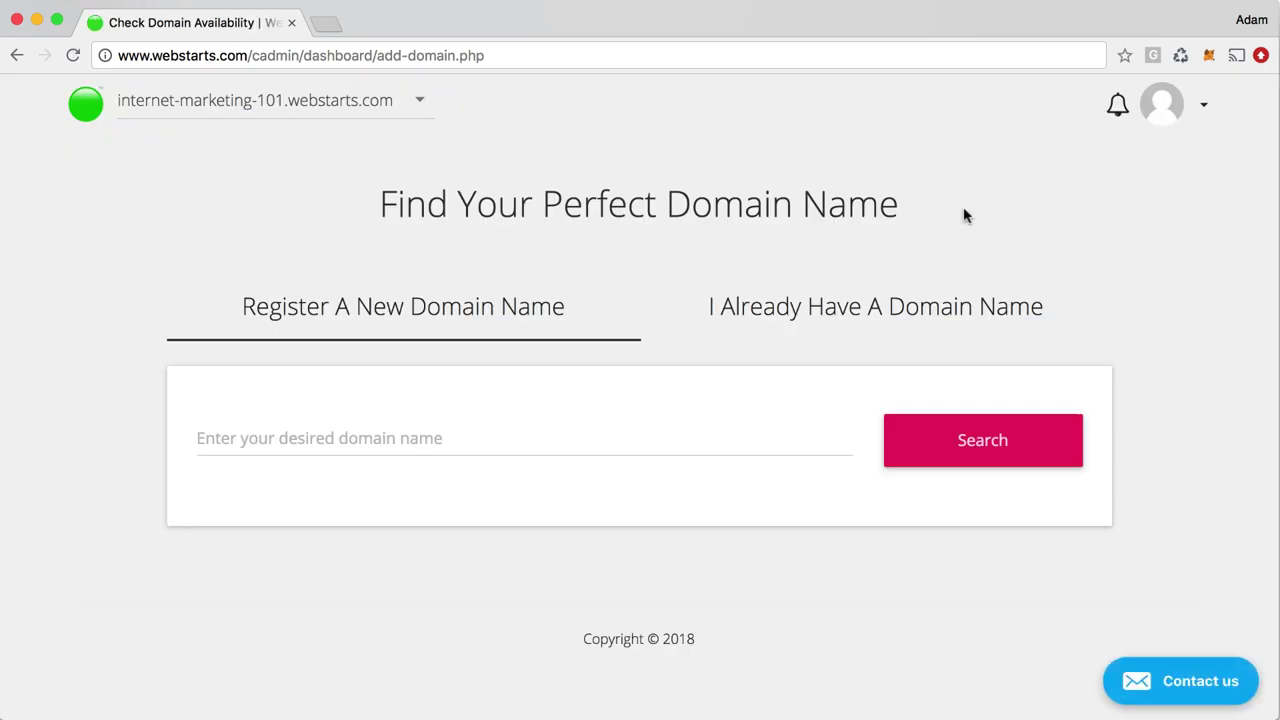
click(430, 436)
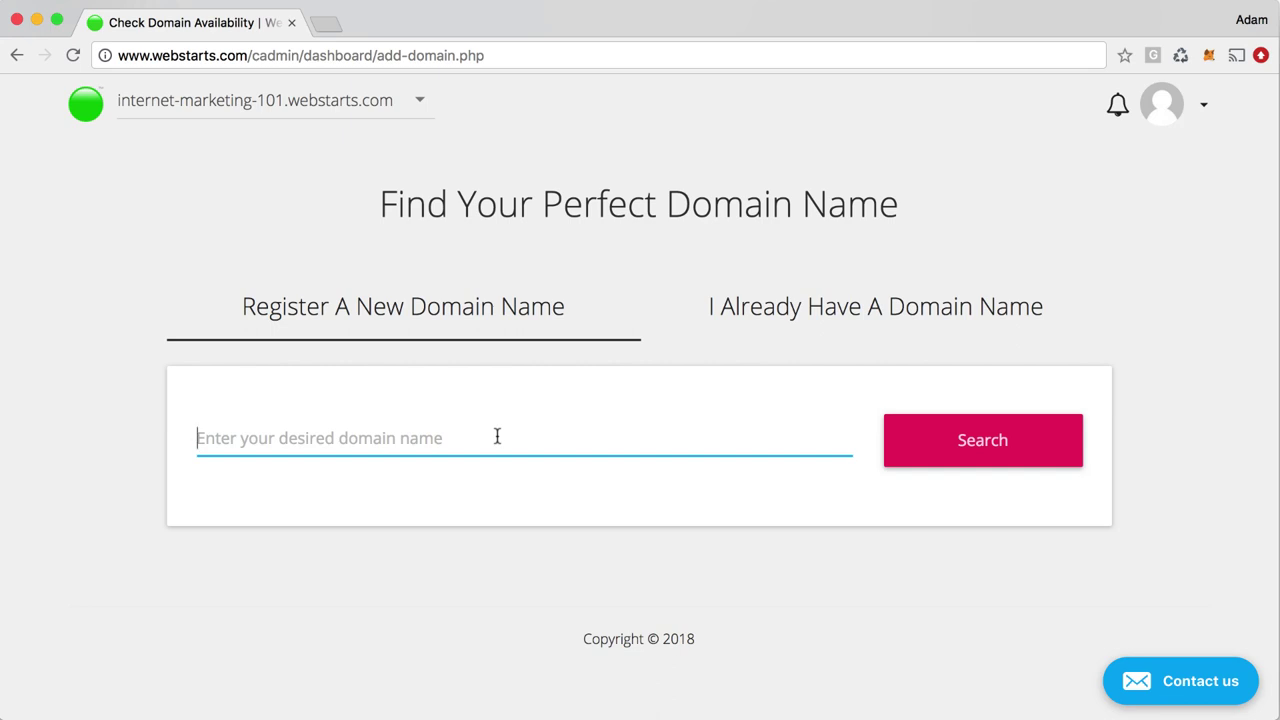
click(808, 323)
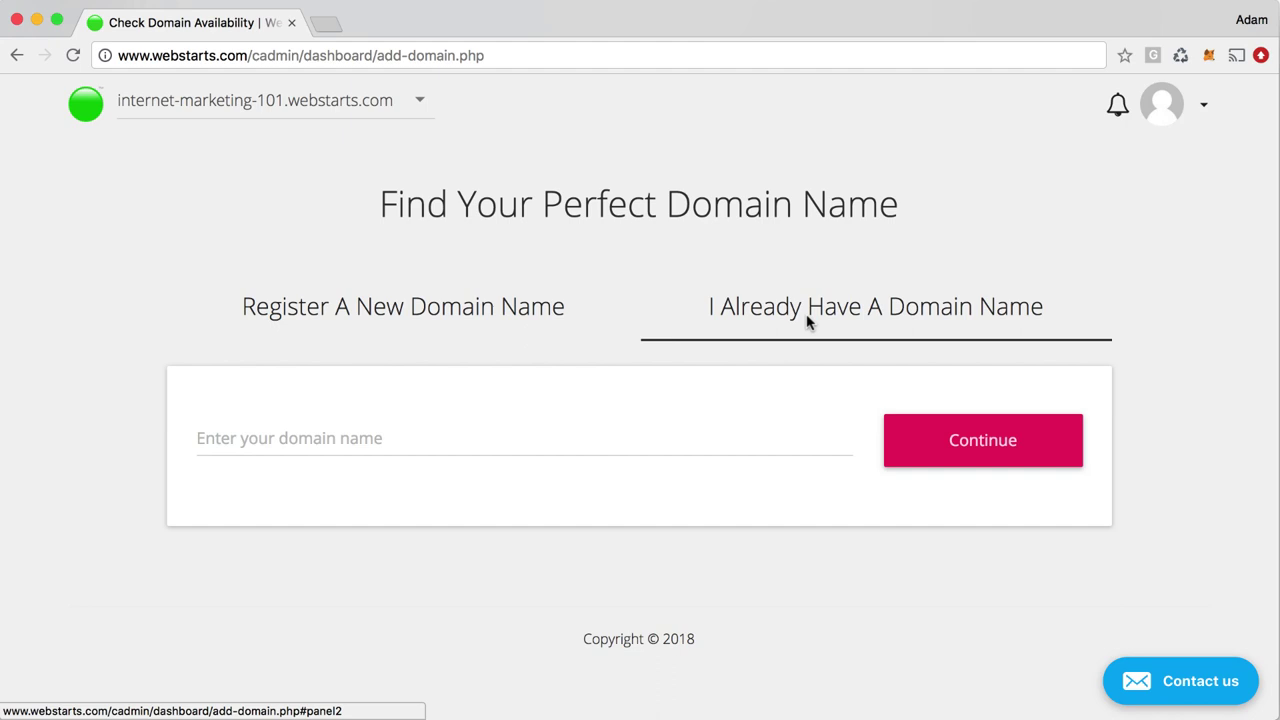
click(553, 443)
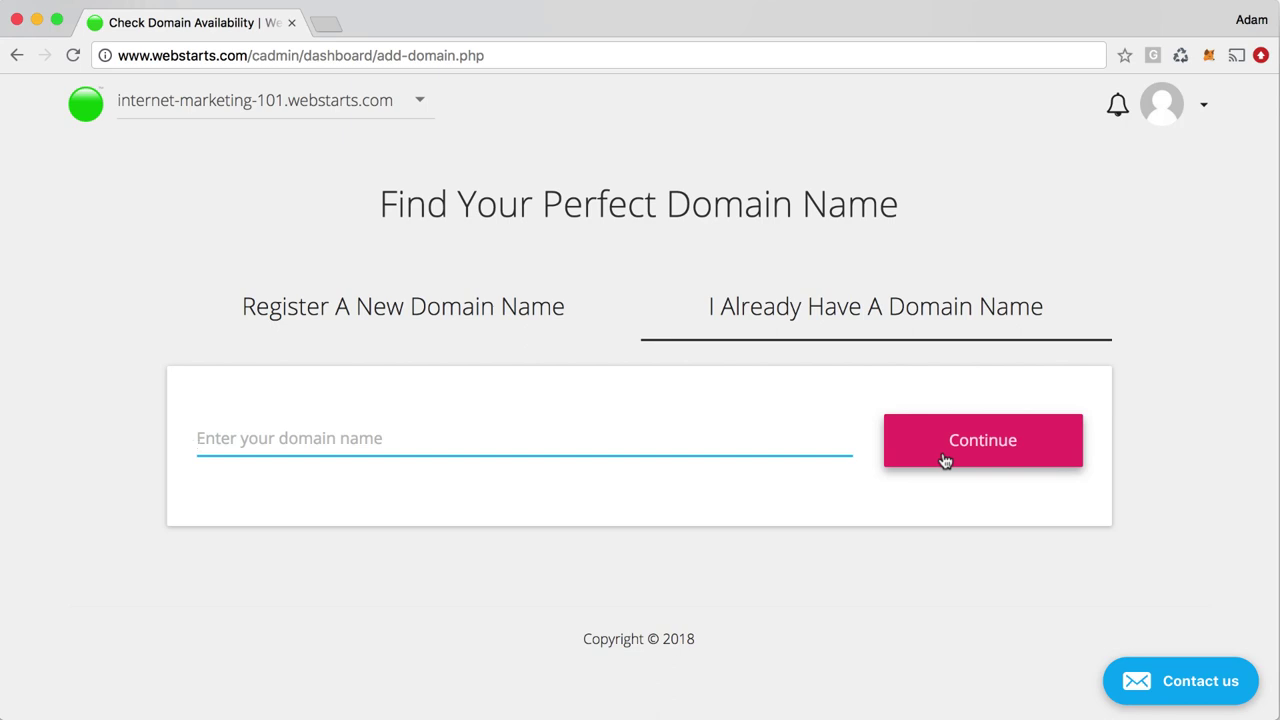
click(92, 114)
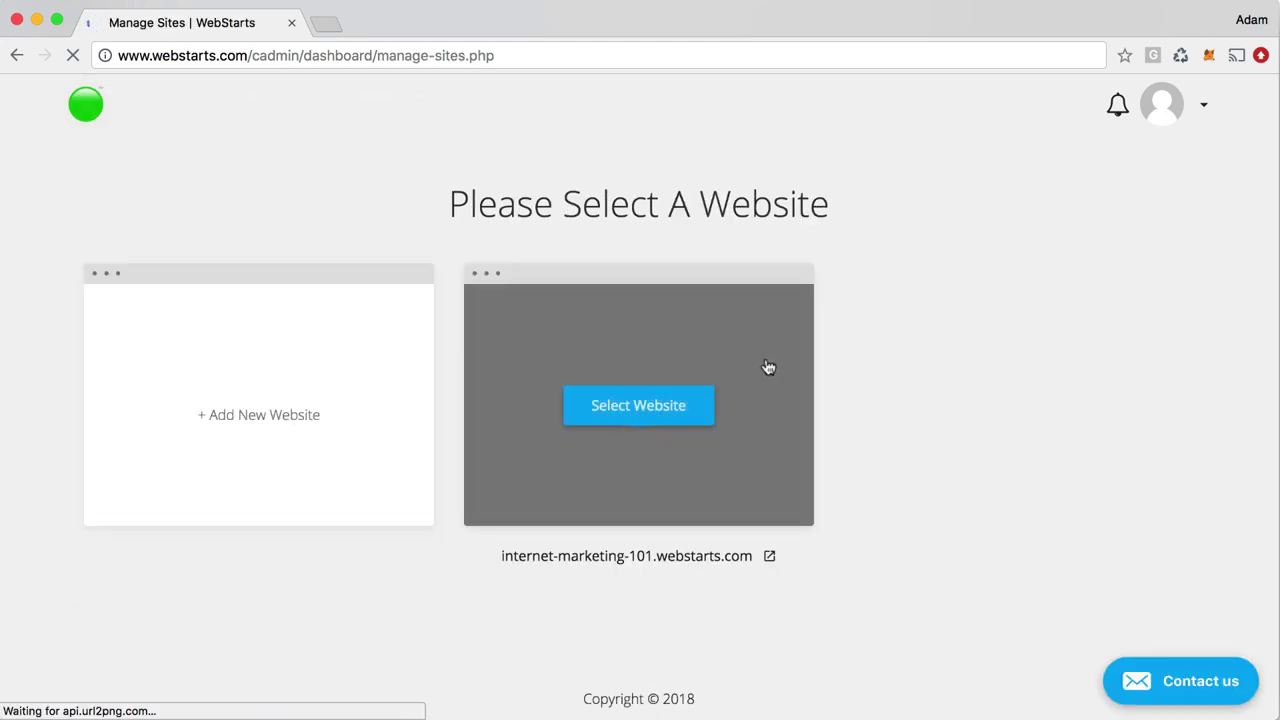
click(767, 366)
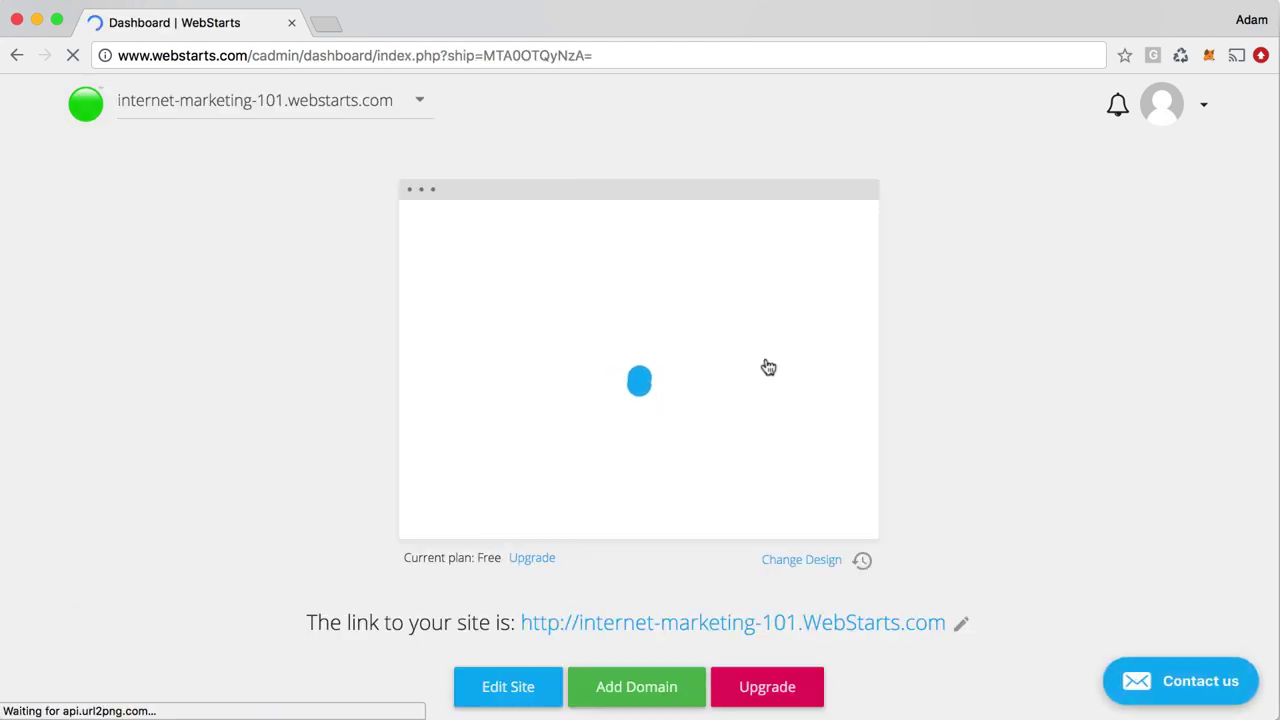